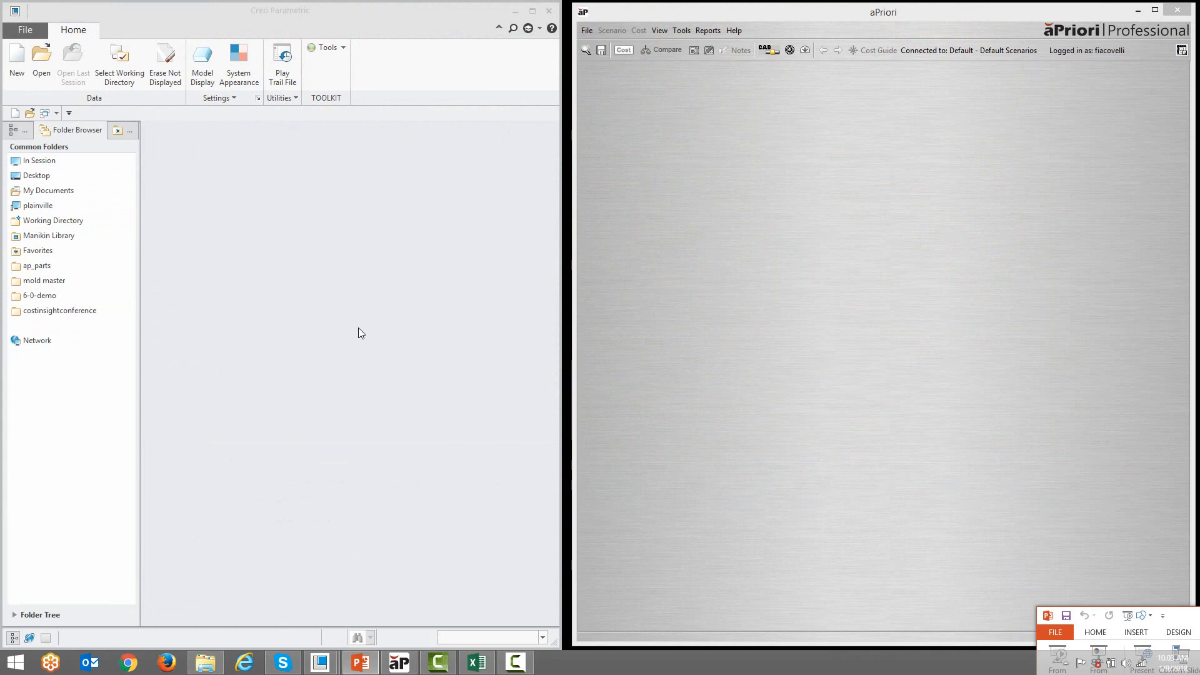
Open aero_mill.prt from the working directory in Creo Parametric, and switch to a maximized aPriori to view the part.
left_click(906, 315)
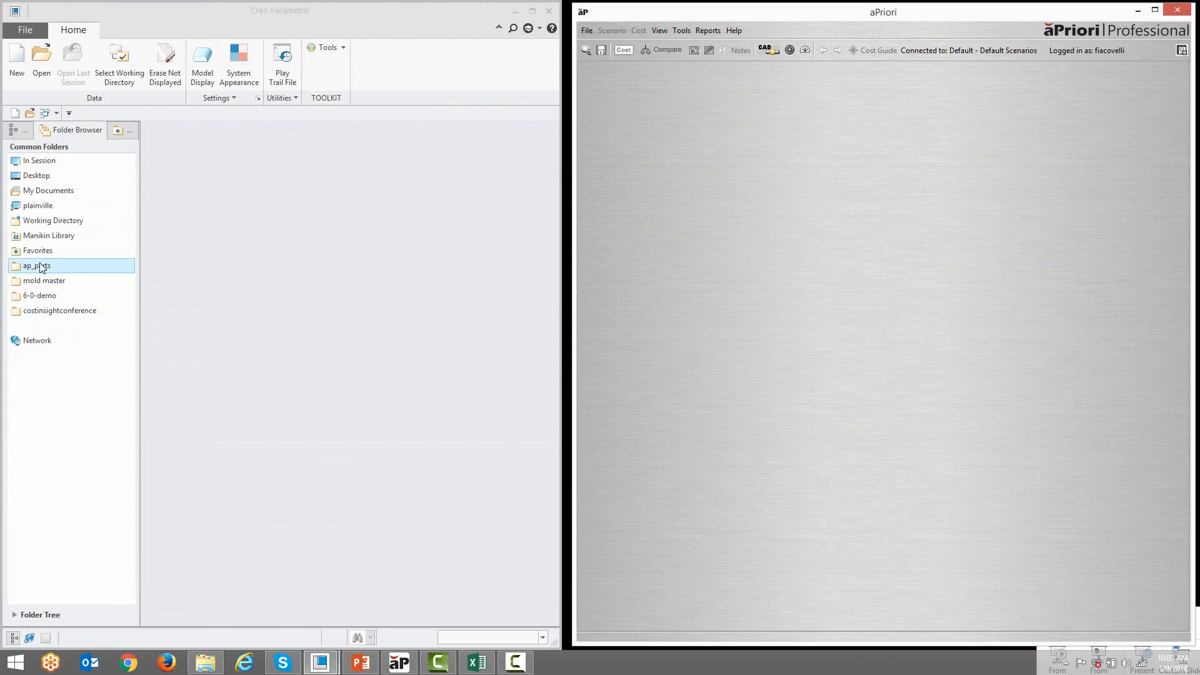
left_click(54, 221)
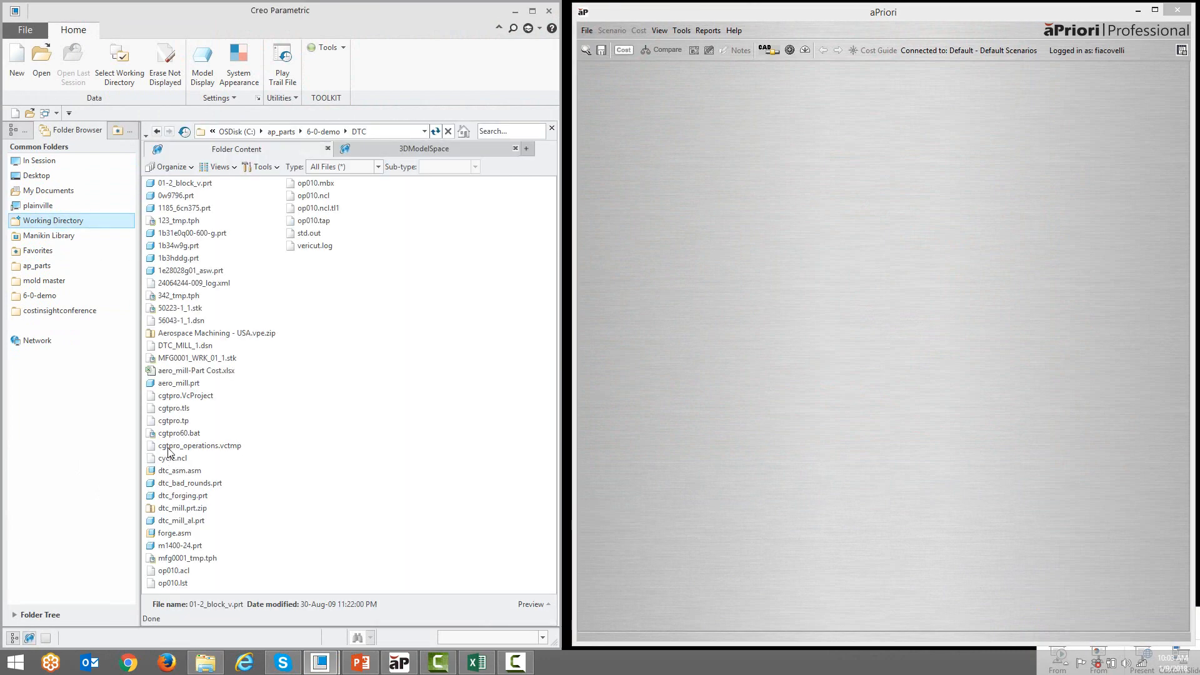
double_click(179, 383)
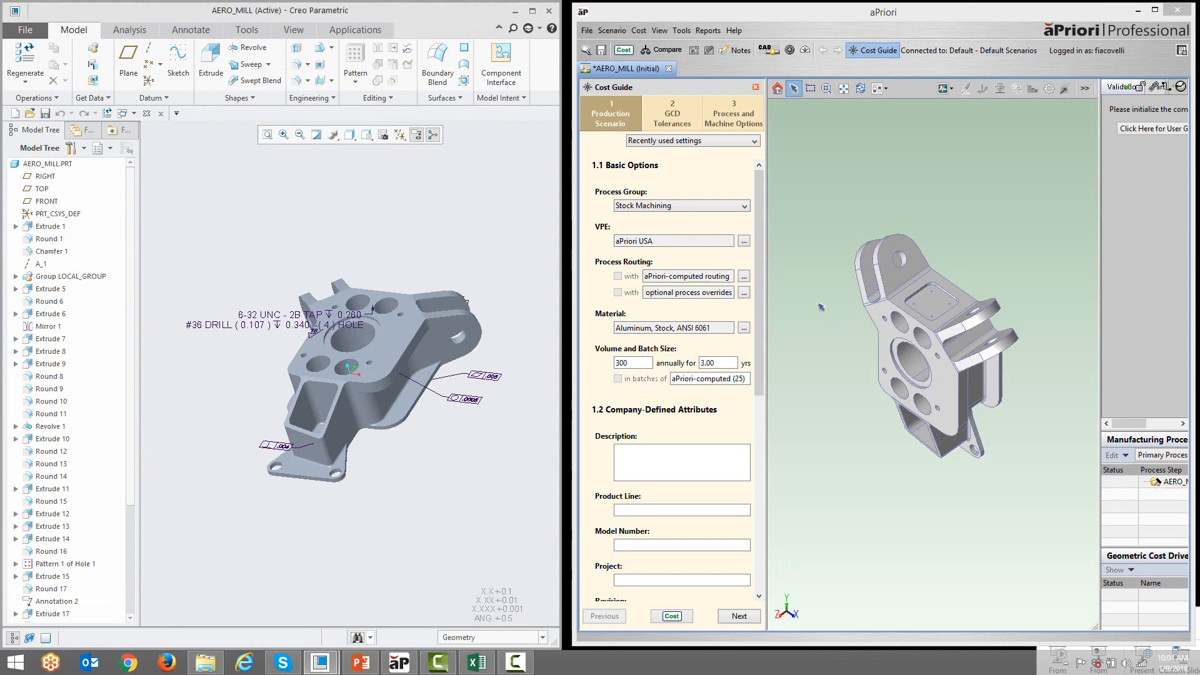
left_click(1155, 11)
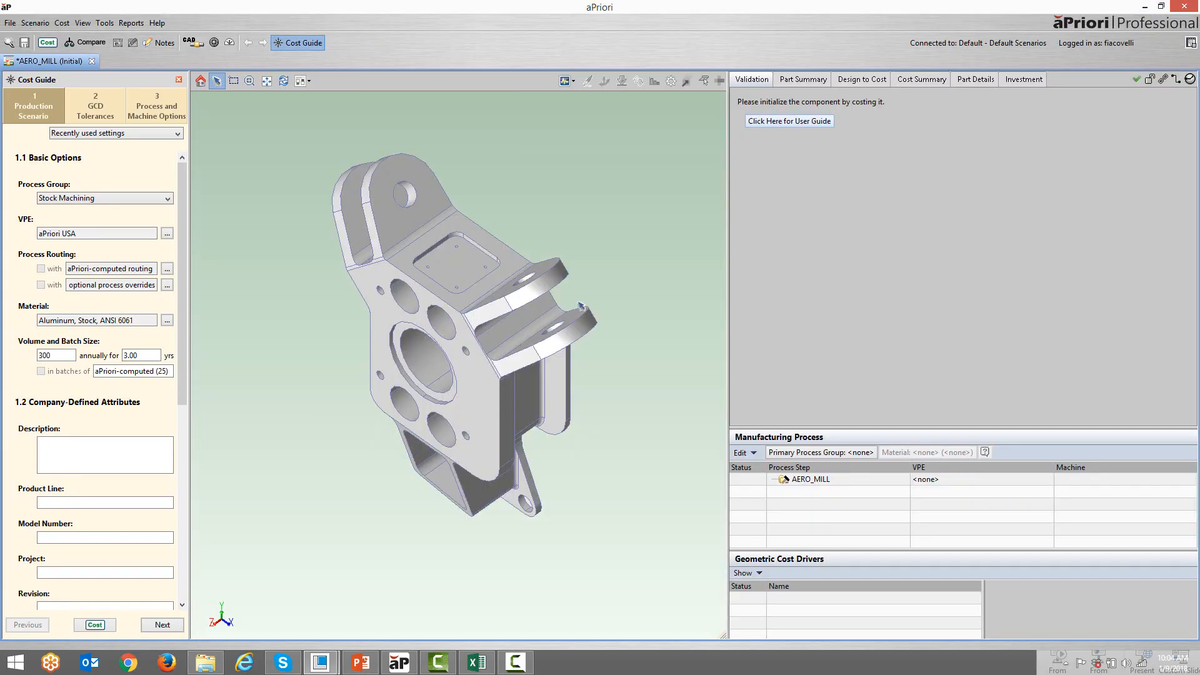
middle_click_drag(392, 494, 442, 307)
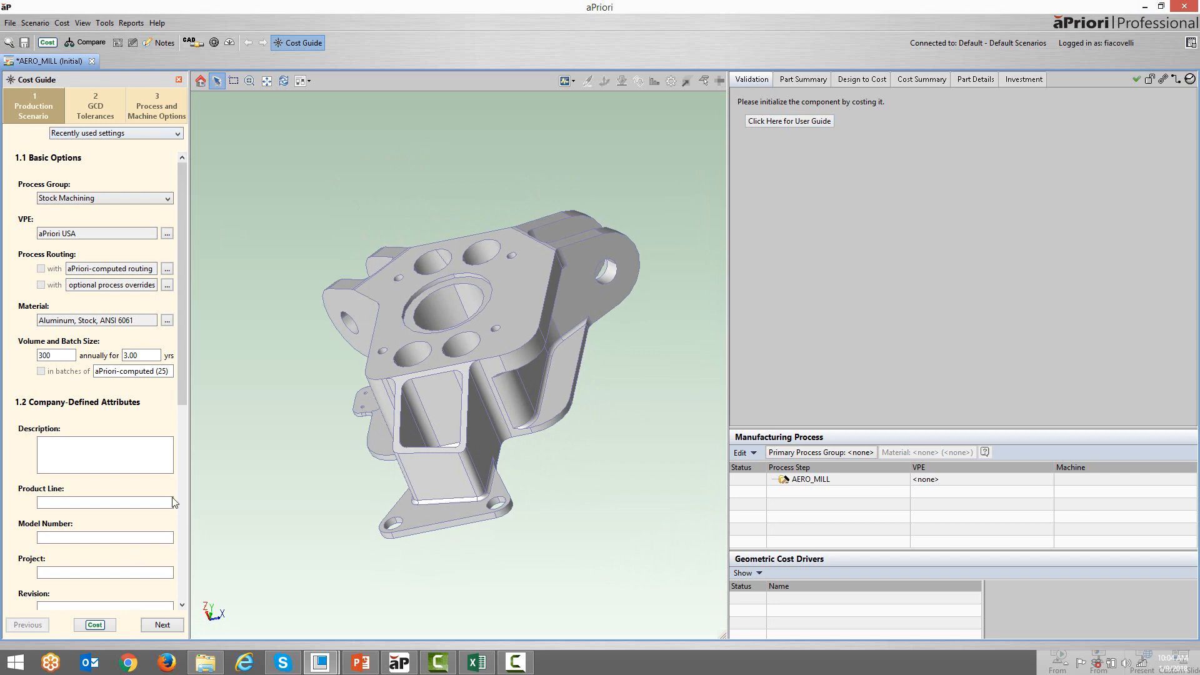
Choose Stock Machining as the part's process group.
left_click(111, 201)
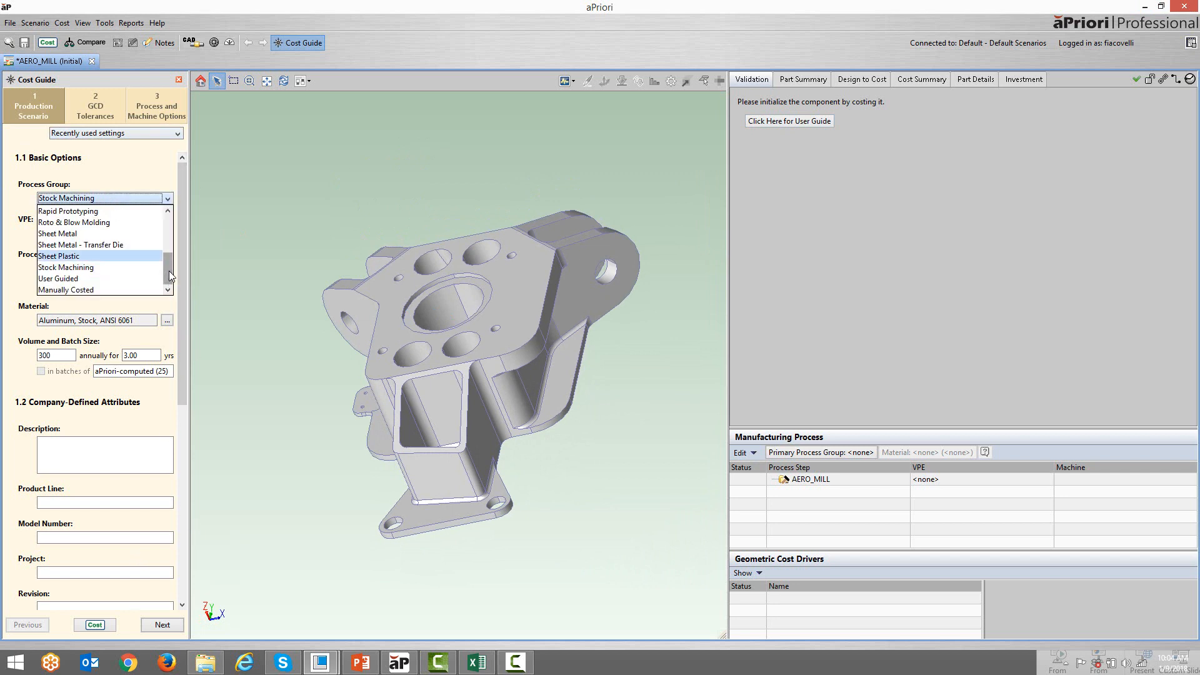
mouse_move(169, 272)
left_mouse_down()
mouse_move(169, 260)
mouse_move(168, 278)
left_mouse_up()
left_click(95, 268)
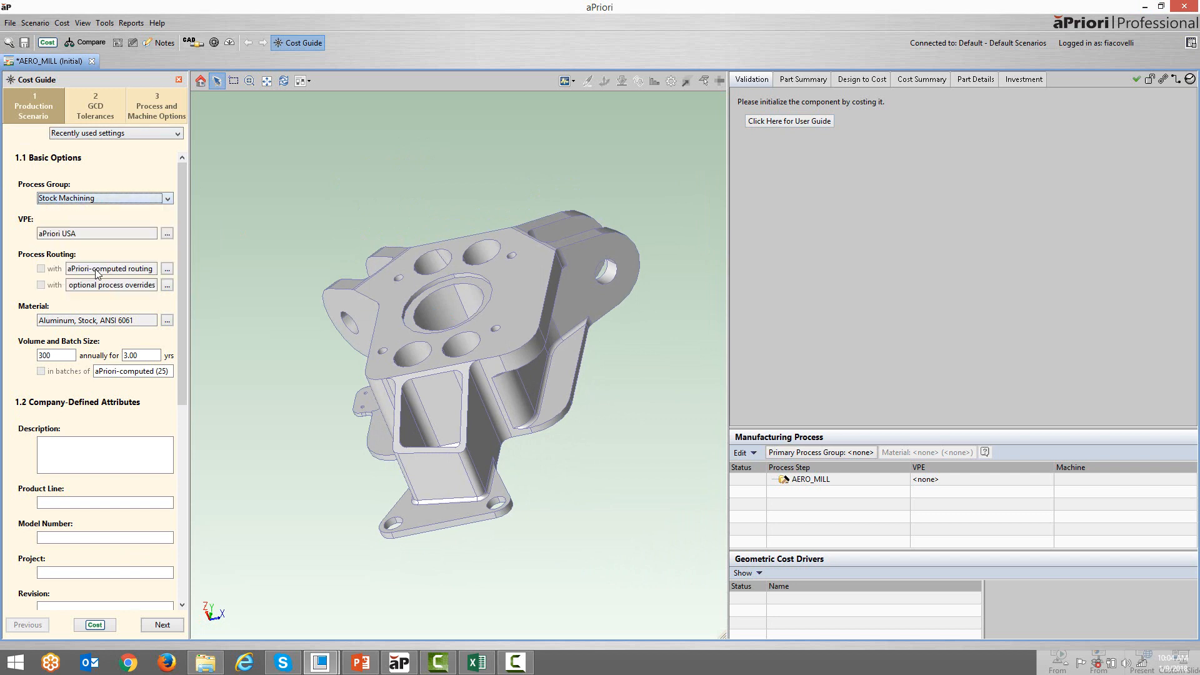
Select aPriori USA as the virtual production environment for stock machining.
left_click(167, 233)
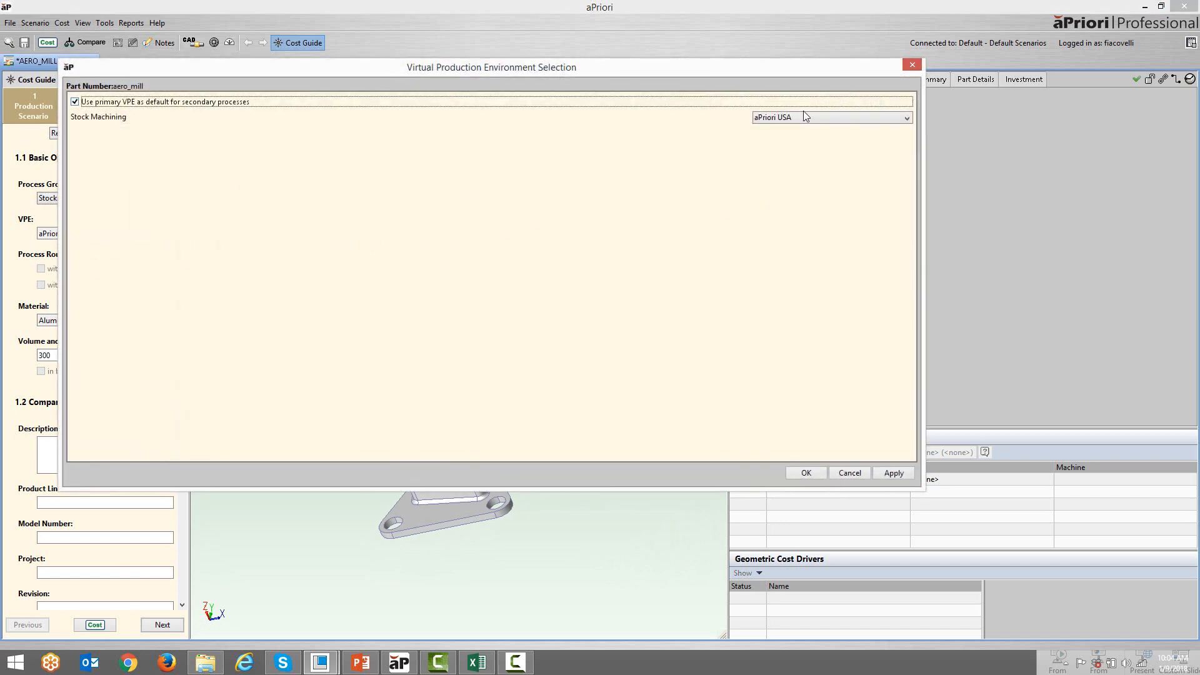
left_click(804, 117)
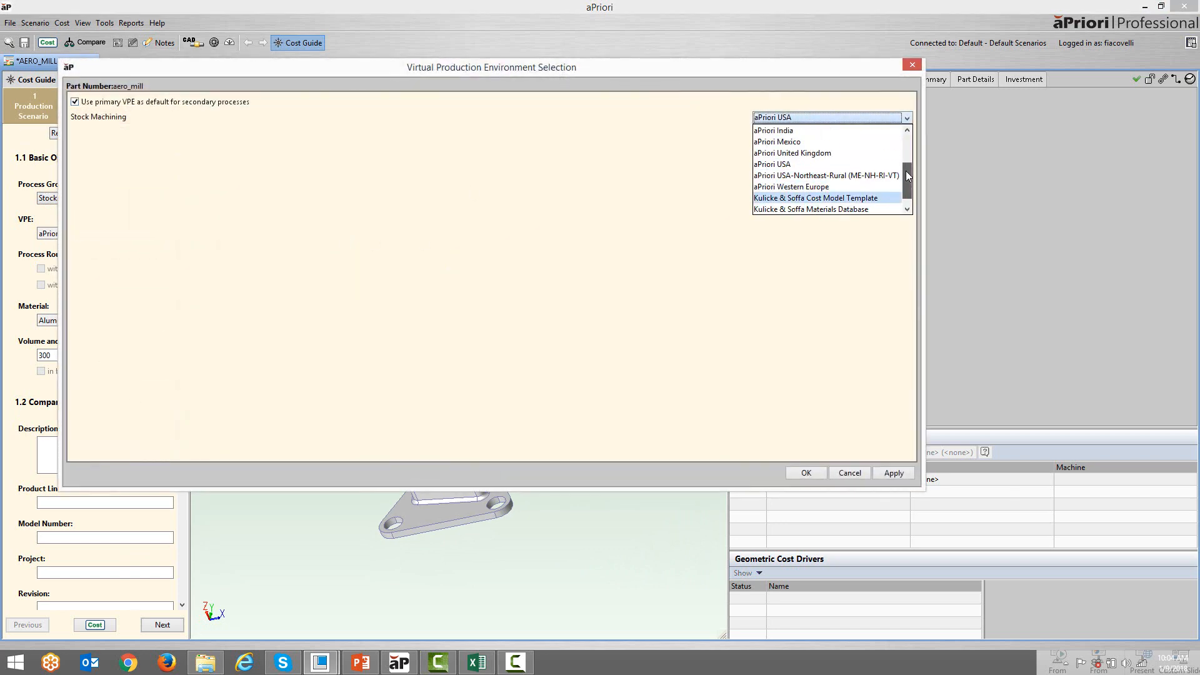
mouse_move(906, 170)
left_mouse_down()
mouse_move(906, 150)
mouse_move(907, 169)
left_mouse_up()
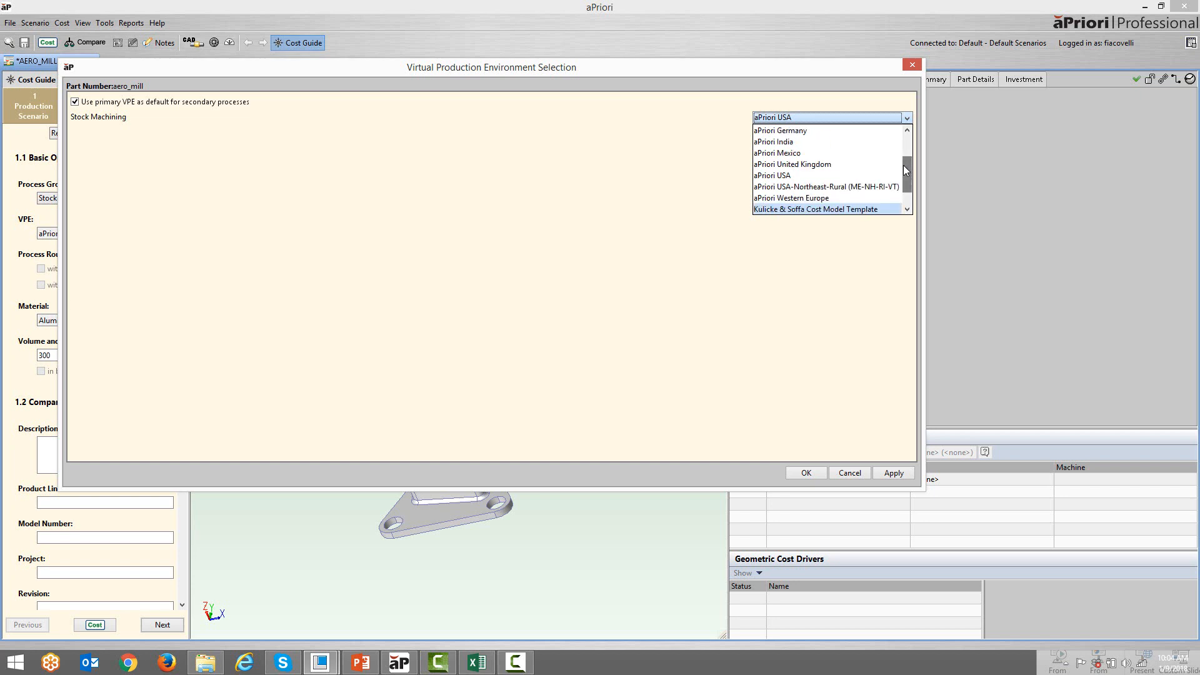
left_click(787, 176)
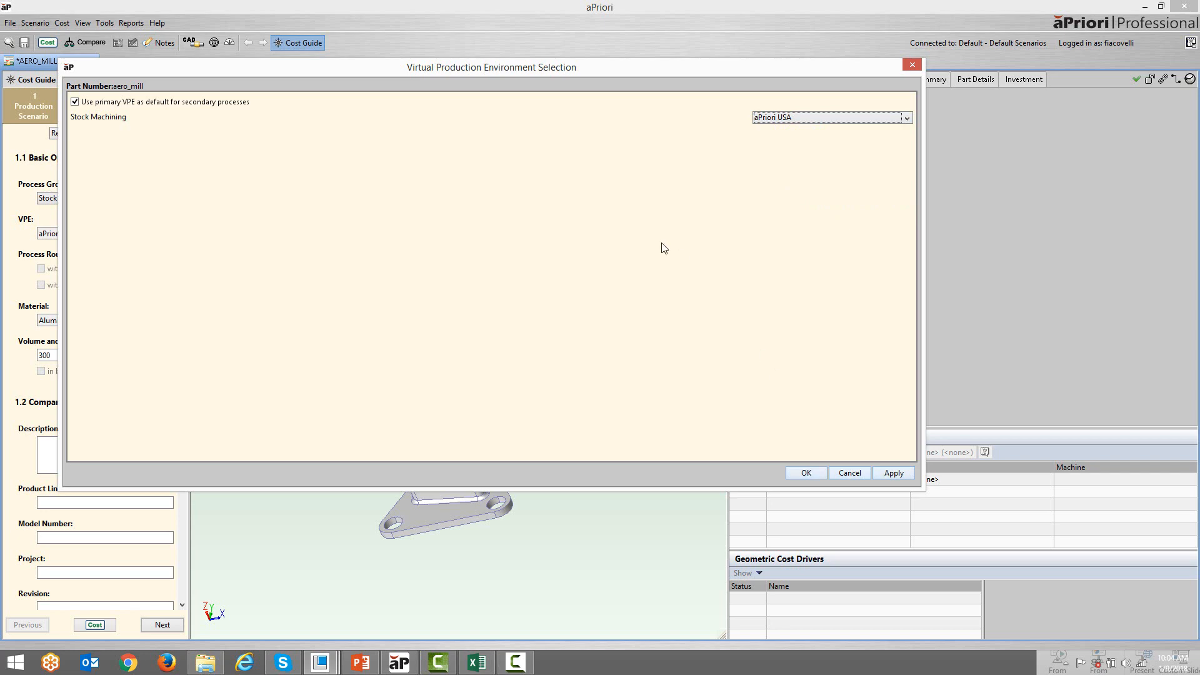
left_click(806, 473)
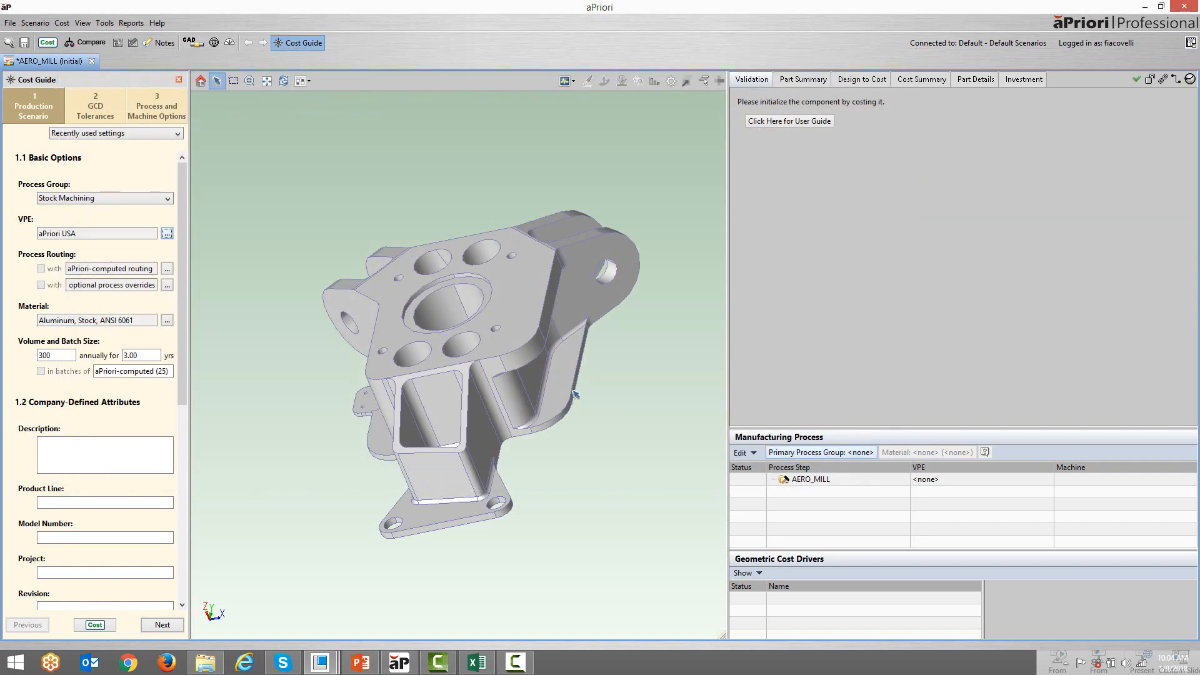
Override the computed process routing with 5 Axis Mill Routing.
left_click(166, 269)
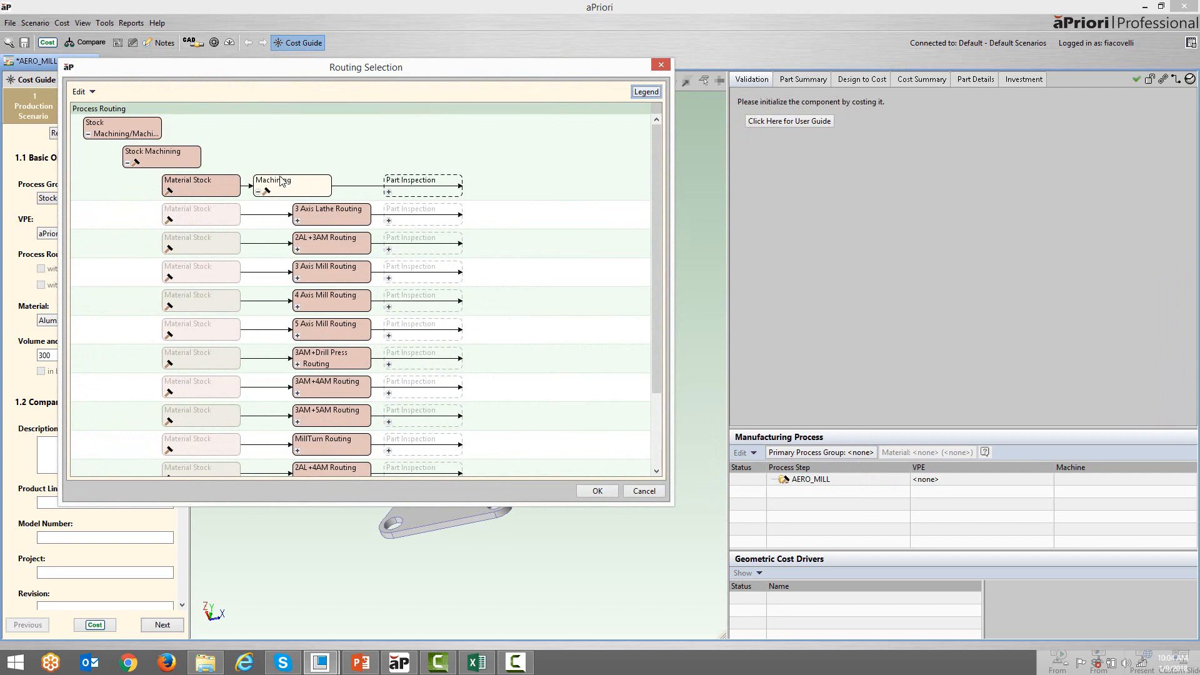
scroll(235, 245, "down", 3)
scroll(235, 247, "up", 3)
left_click(318, 328)
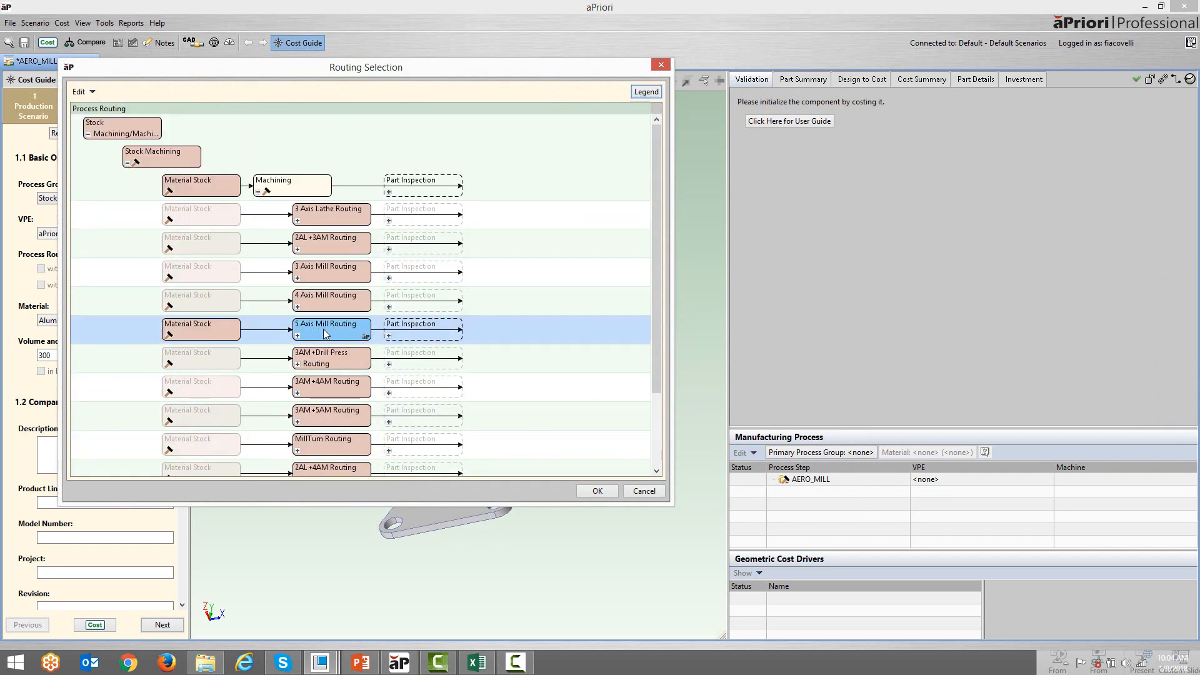
left_click(587, 492)
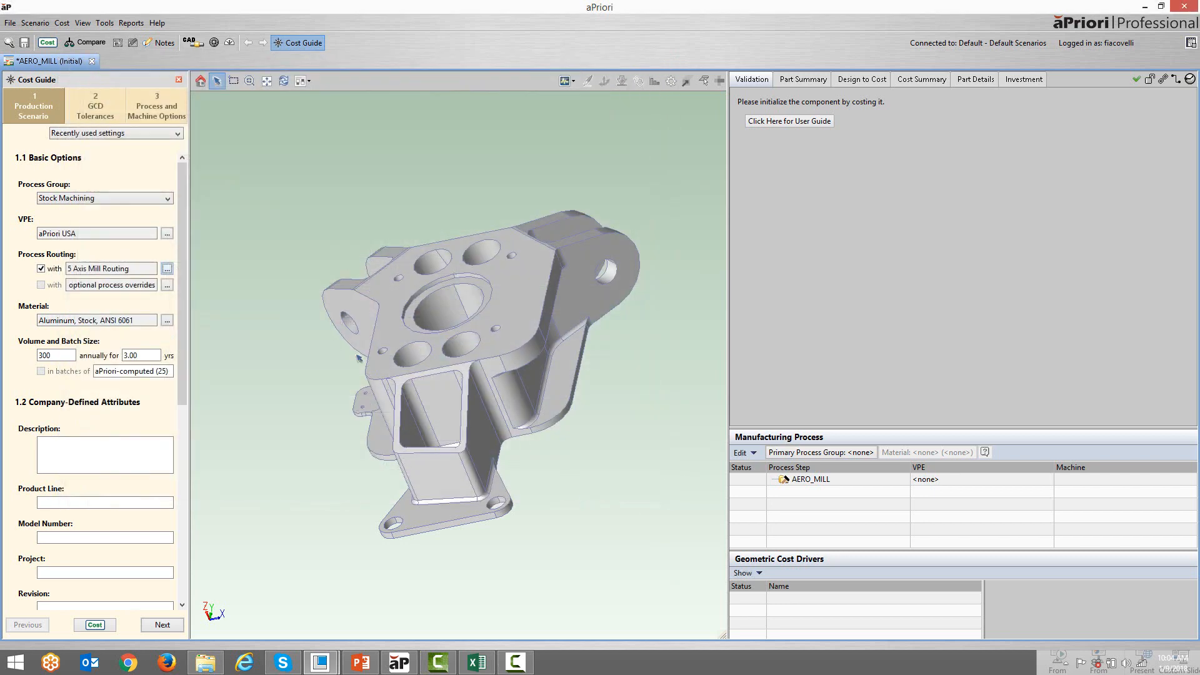
Include Anodize Type I as a surface treatment in the optional process overrides.
left_click(170, 285)
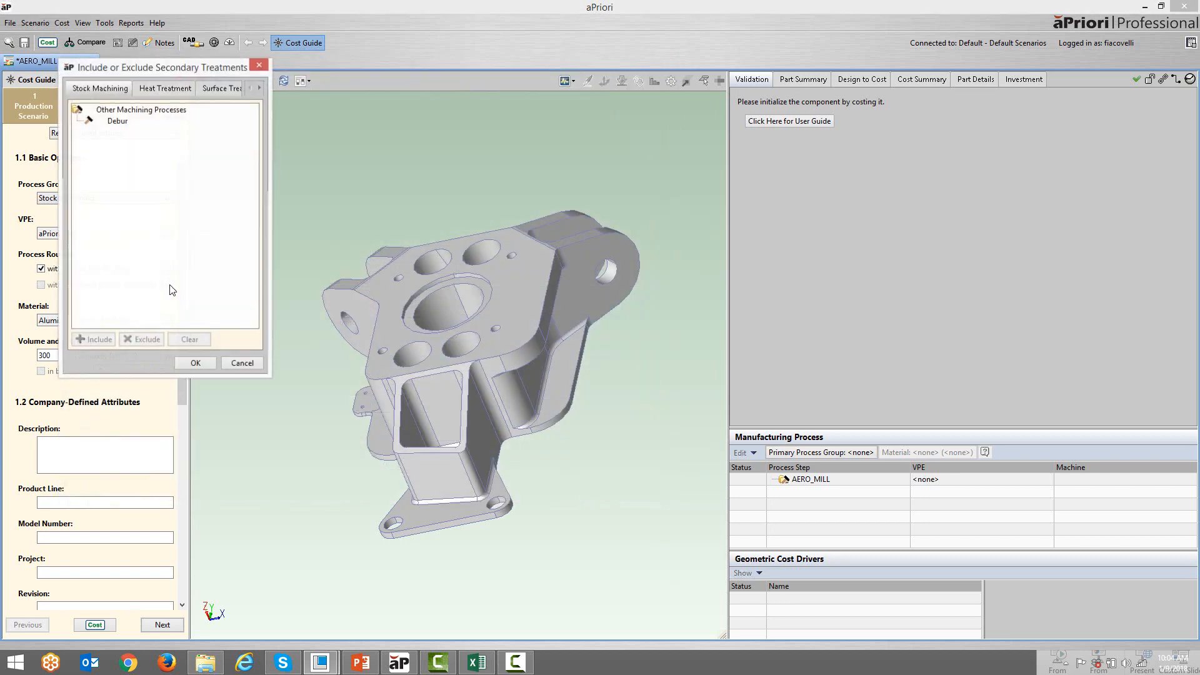
left_click_drag(271, 254, 510, 254)
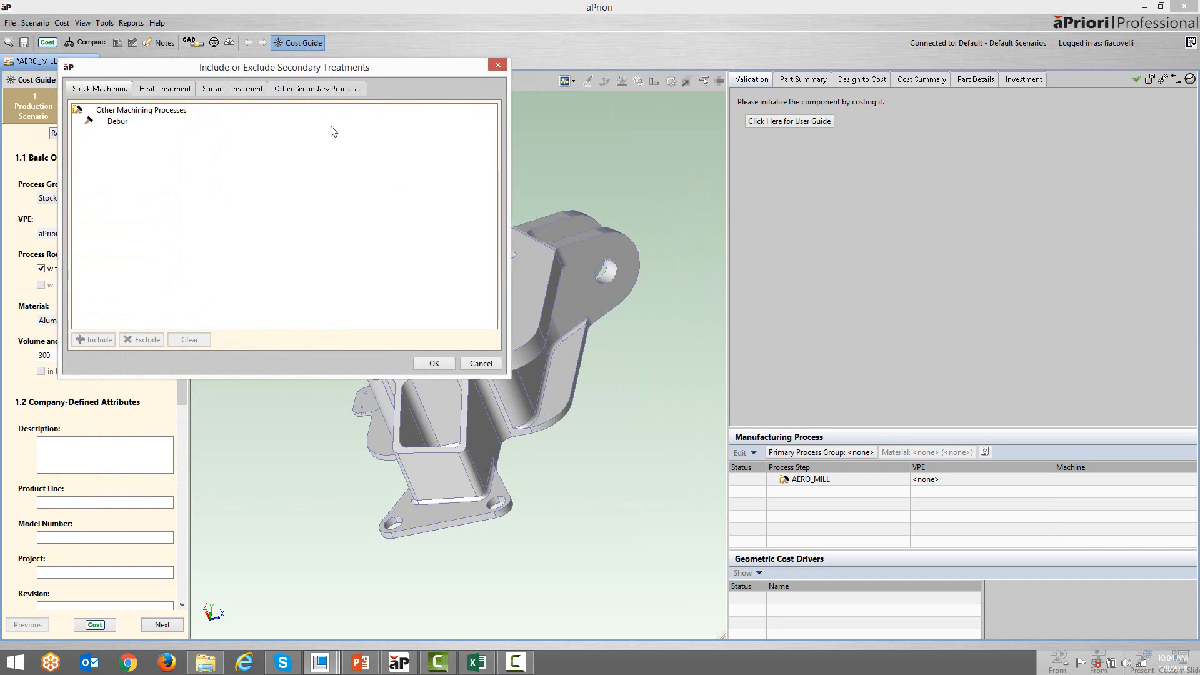
left_click(245, 92)
left_click(150, 200)
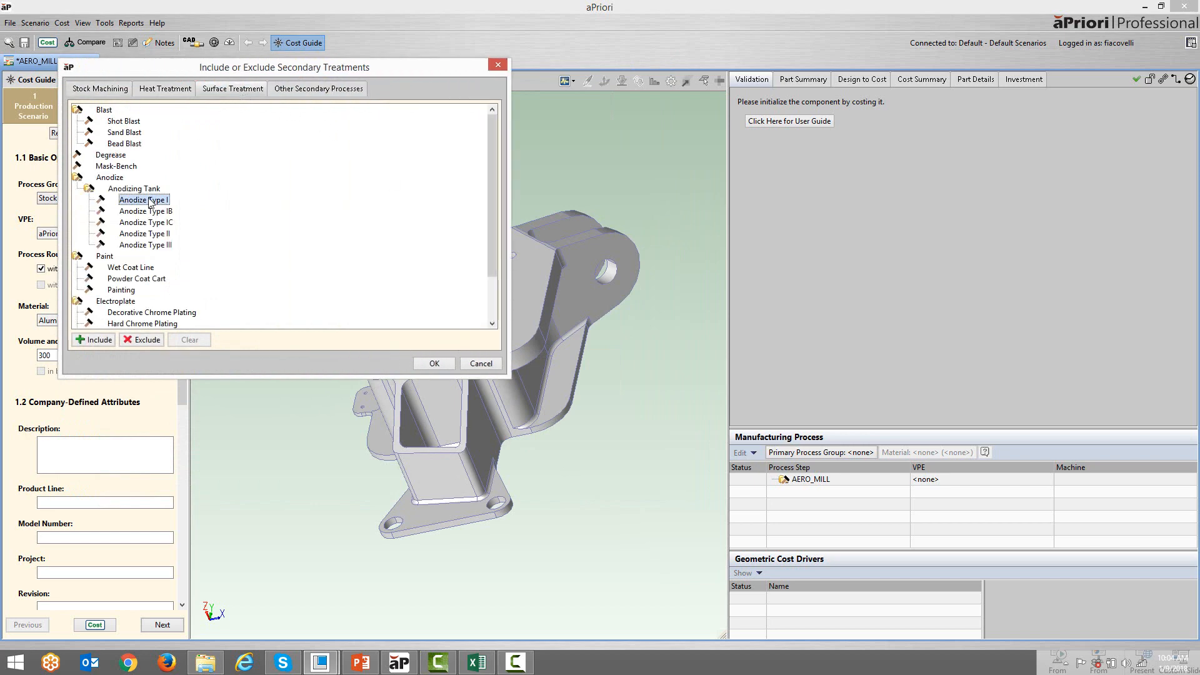
left_click(94, 340)
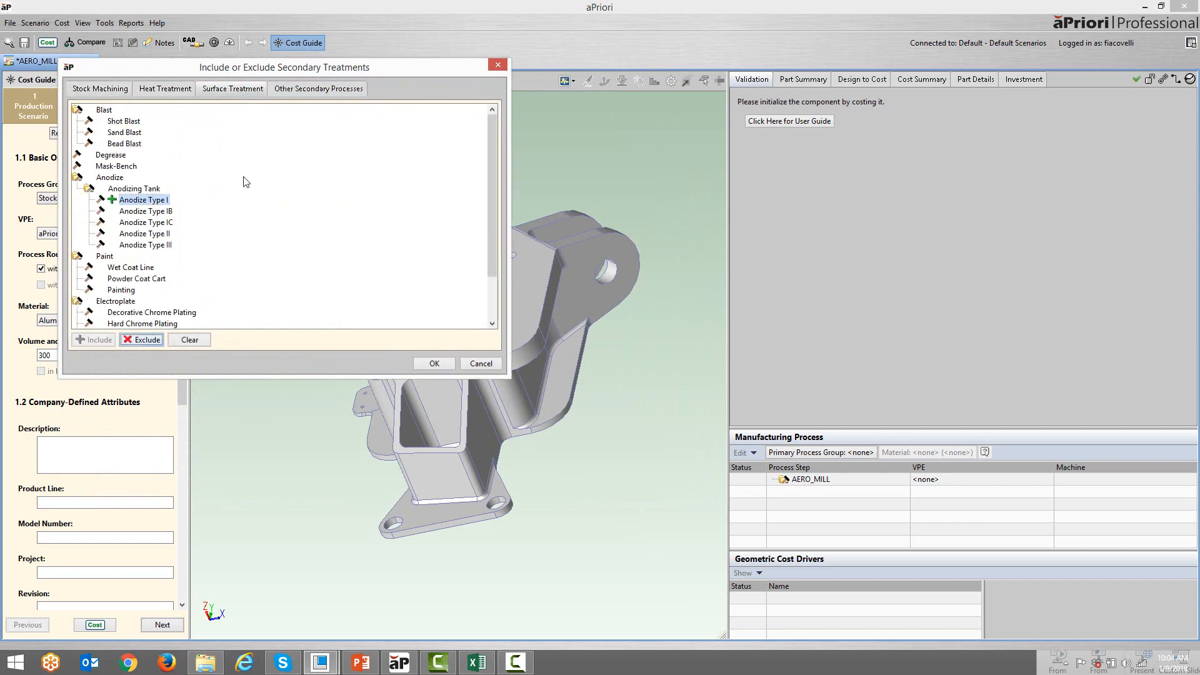
Include Xray Inspection as another secondary process and accept the process overrides.
left_click(290, 91)
left_click(159, 133)
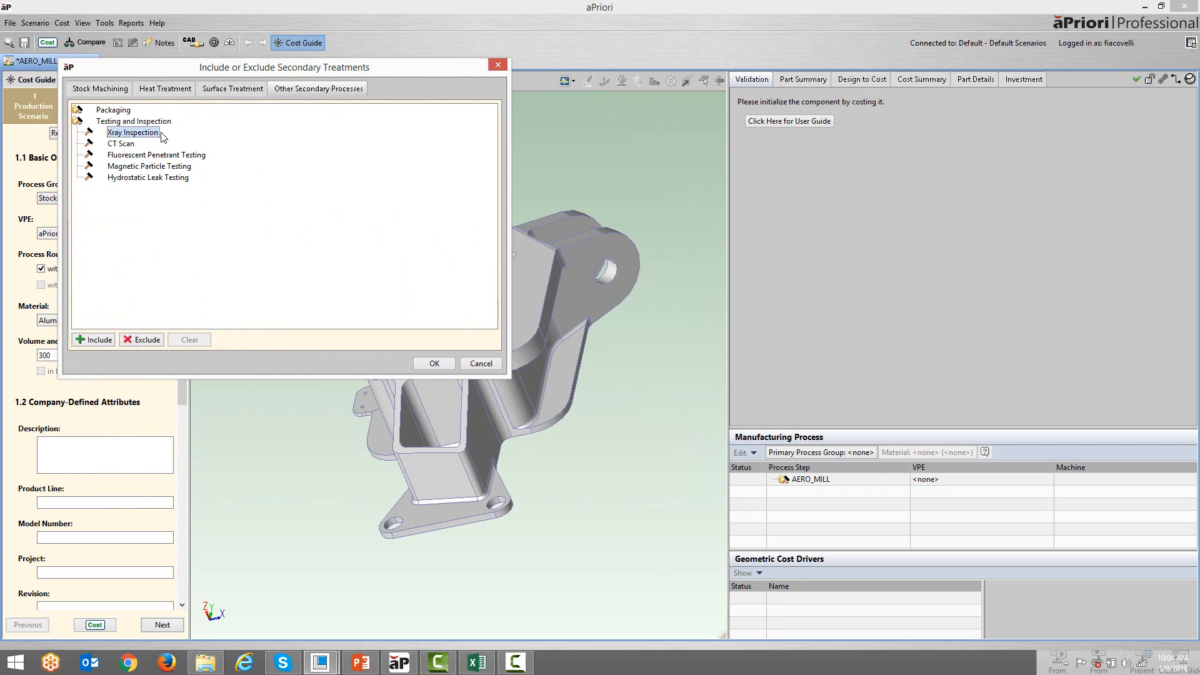
left_click(88, 343)
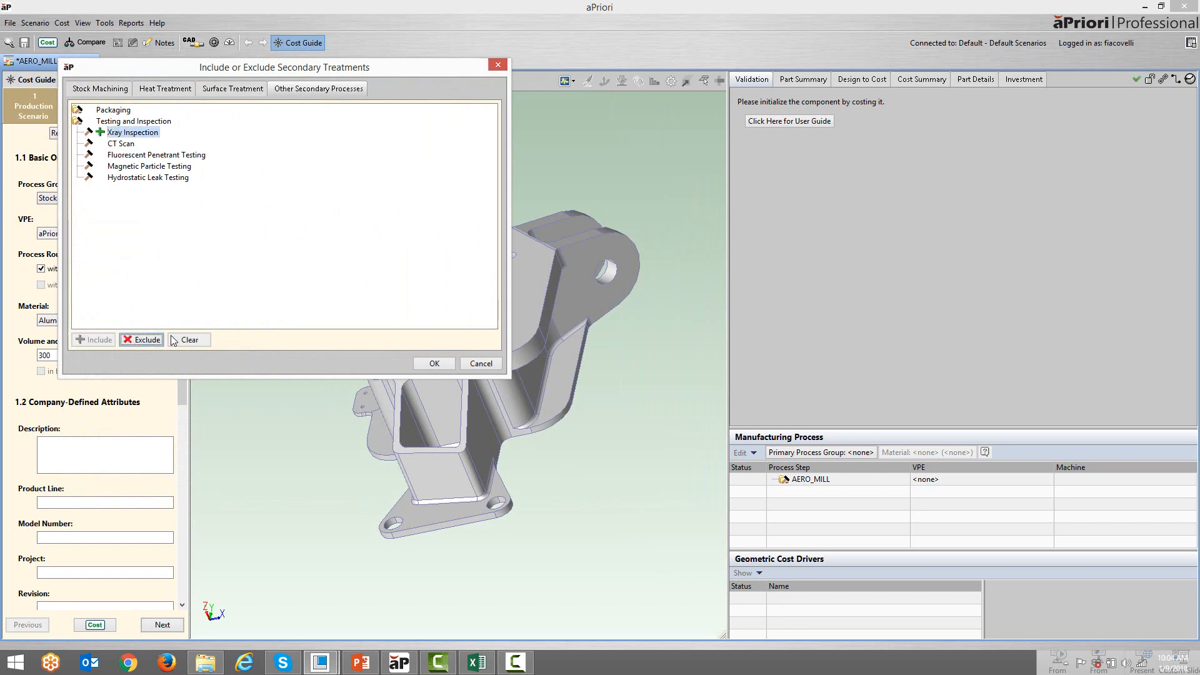
left_click(433, 364)
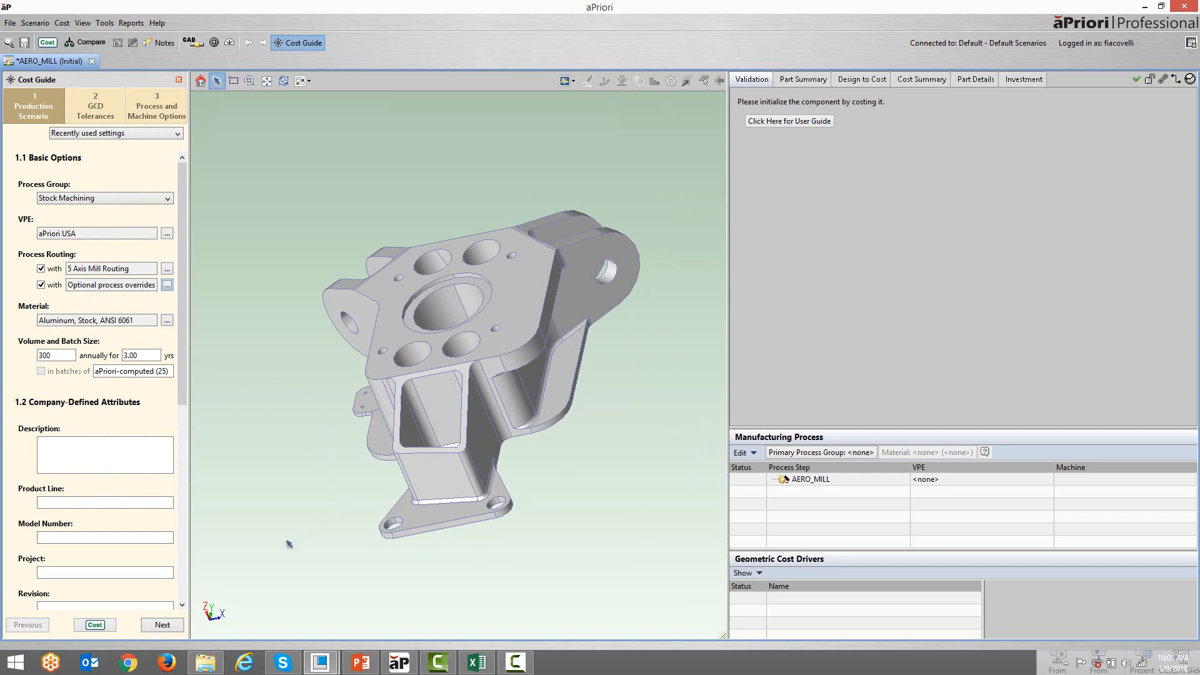
Cost the part with the chosen settings and review the stock materials around Aluminum, Stock, ANSI 6061 without changing the selection.
left_click(96, 625)
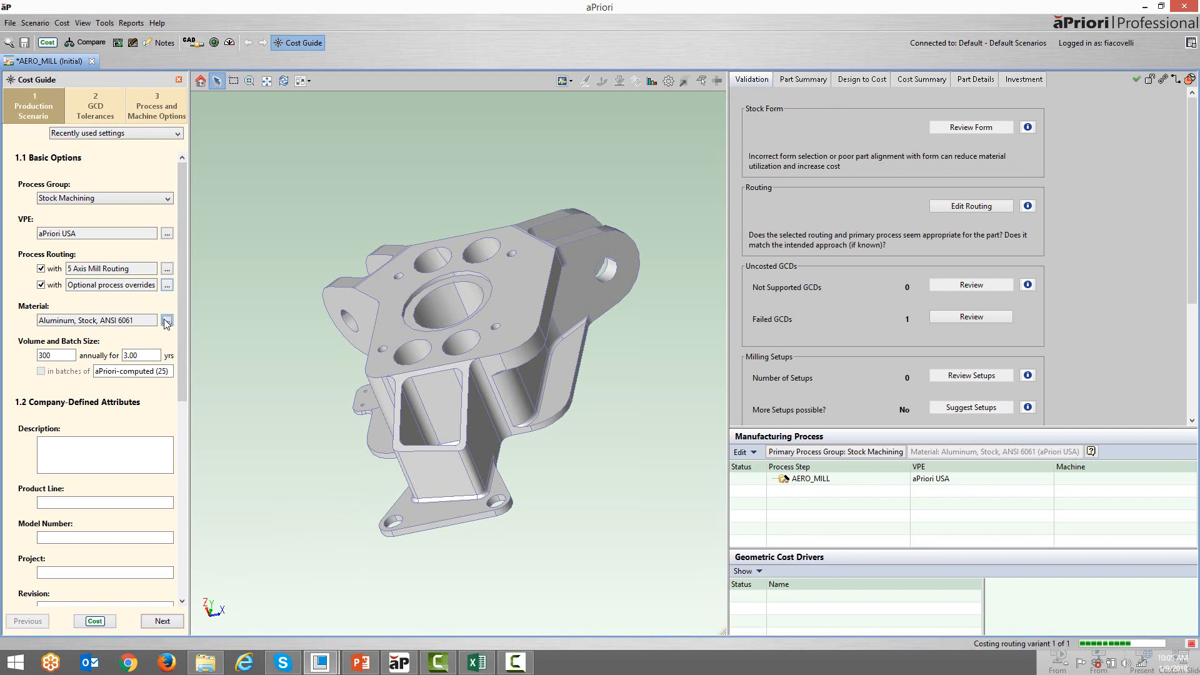
left_click(166, 320)
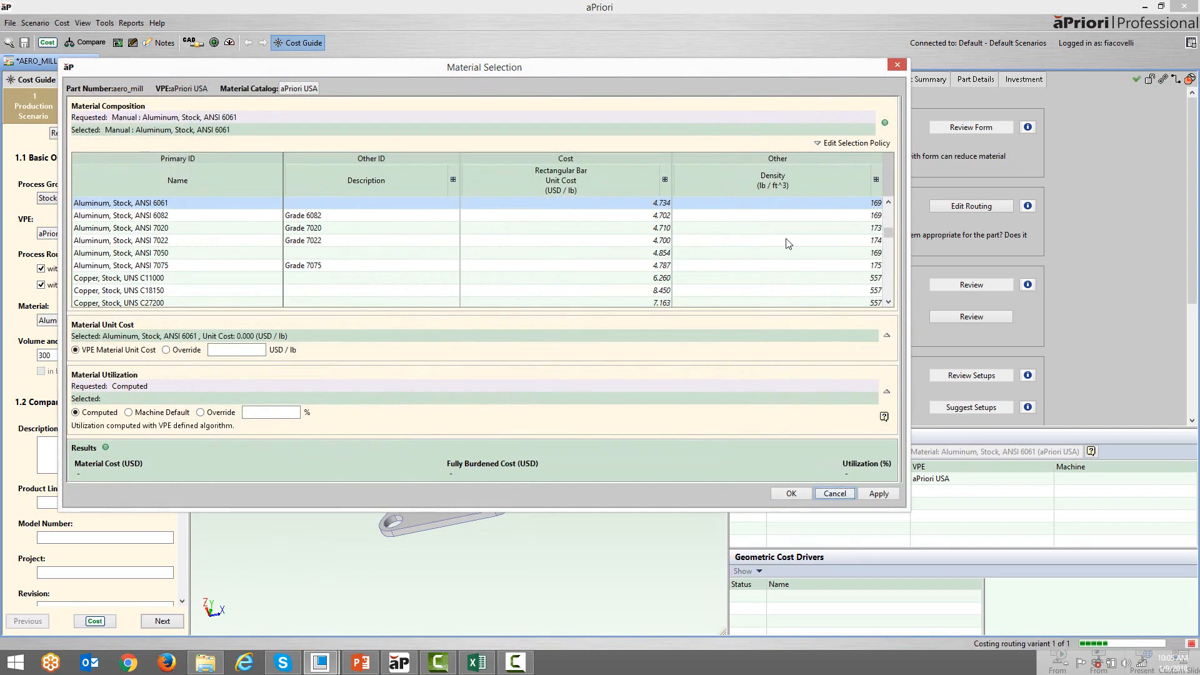
scroll(892, 239, "up", 1)
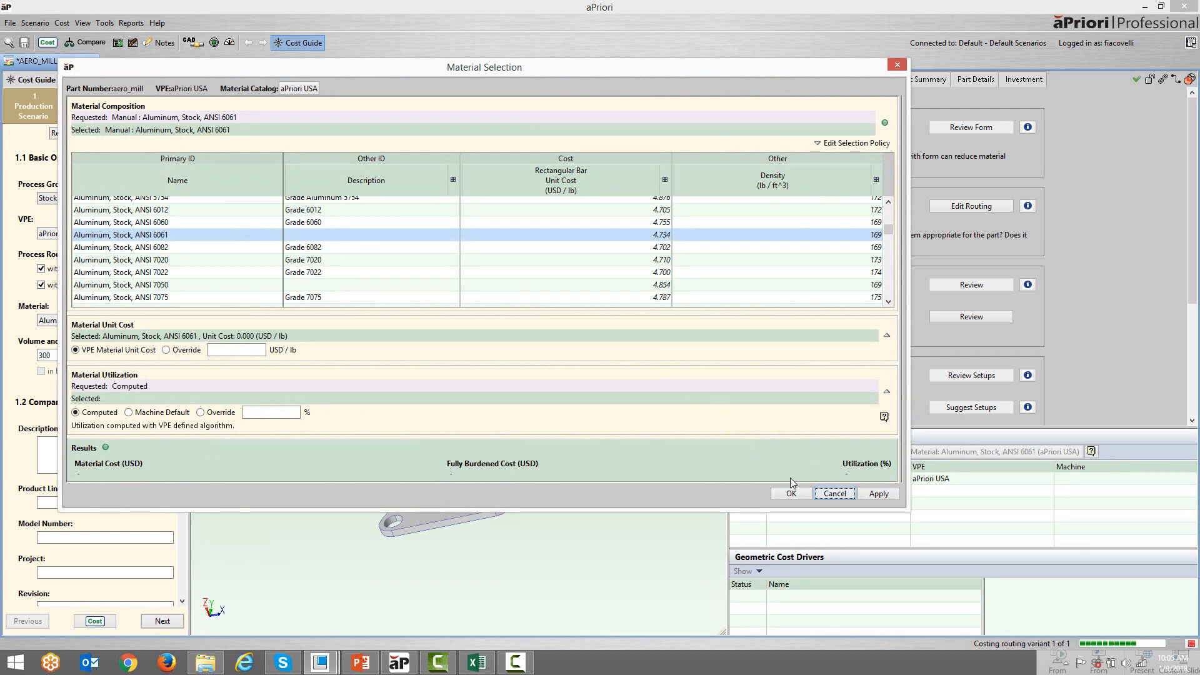
left_click(835, 494)
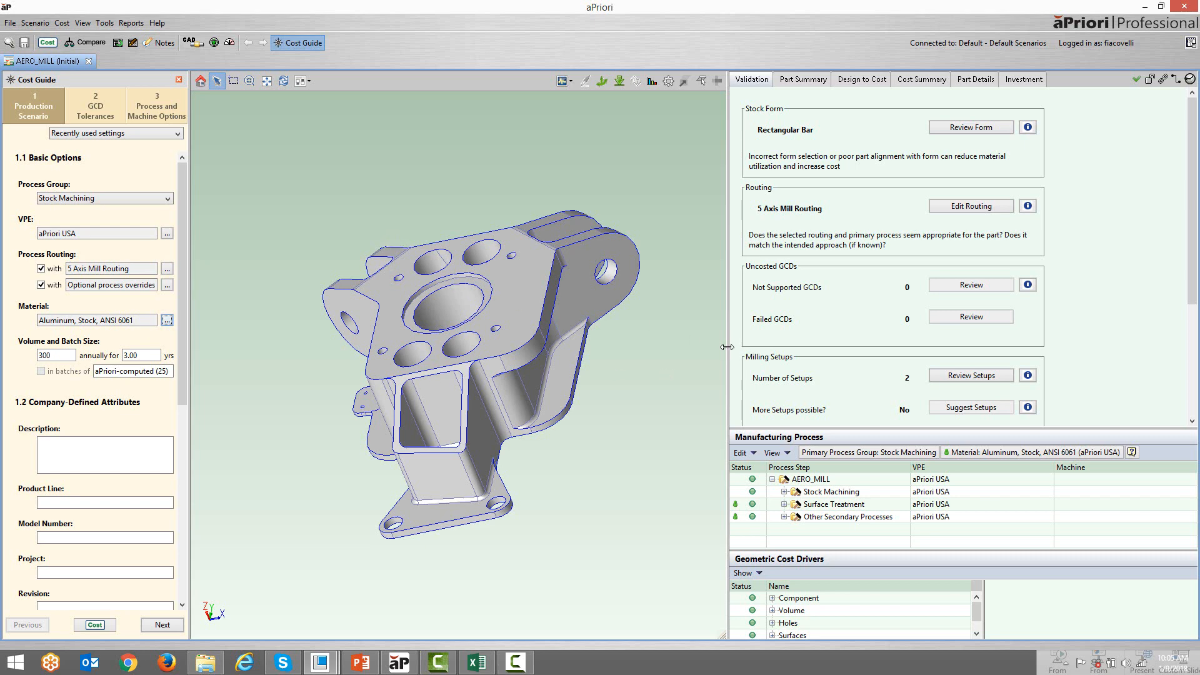
Widen the results area and examine the part summary's component, production, material and cost information.
left_click_drag(727, 347, 595, 354)
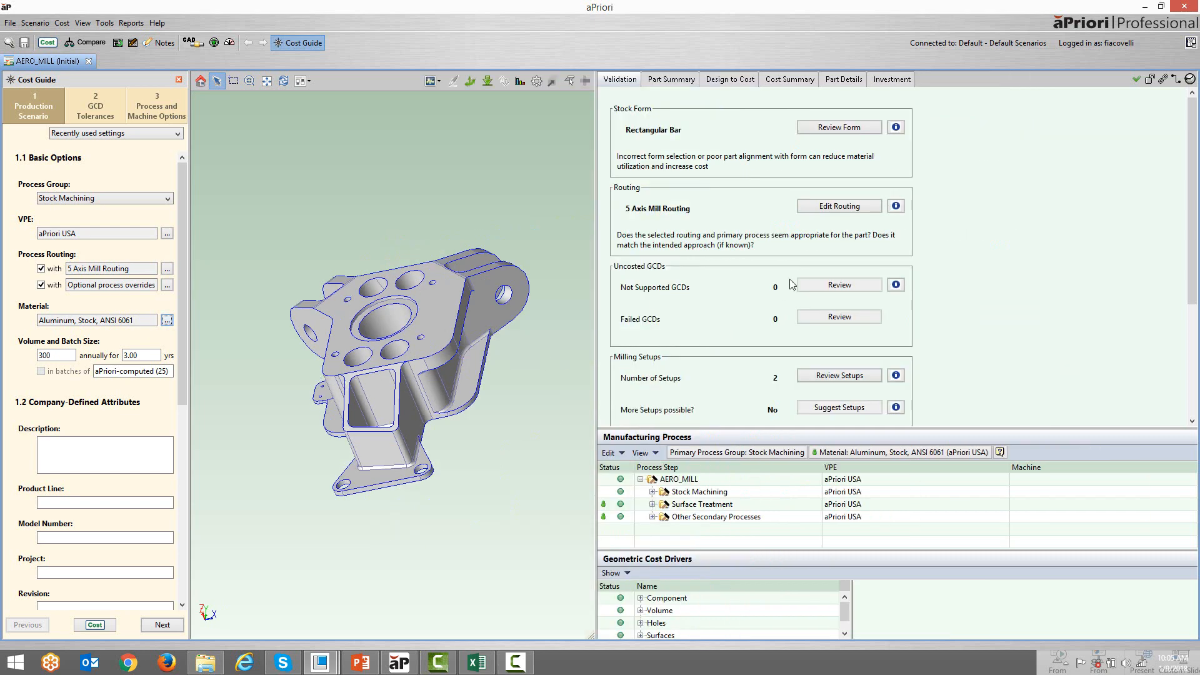
left_click(674, 80)
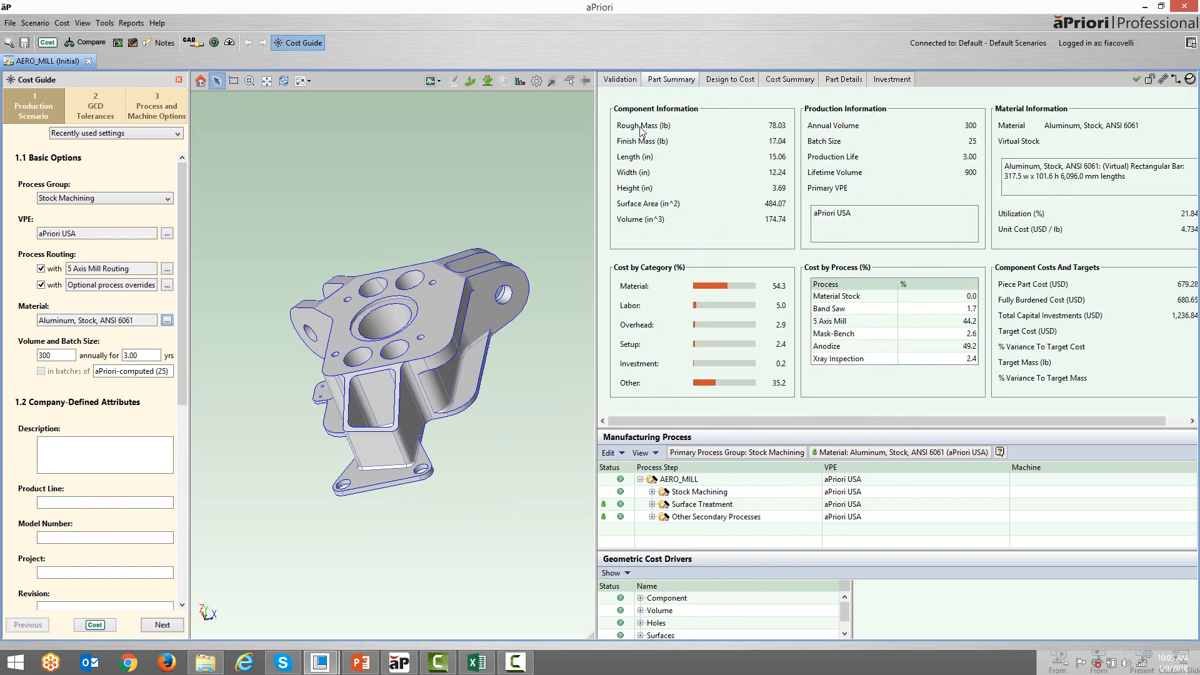
left_click_drag(595, 214, 519, 215)
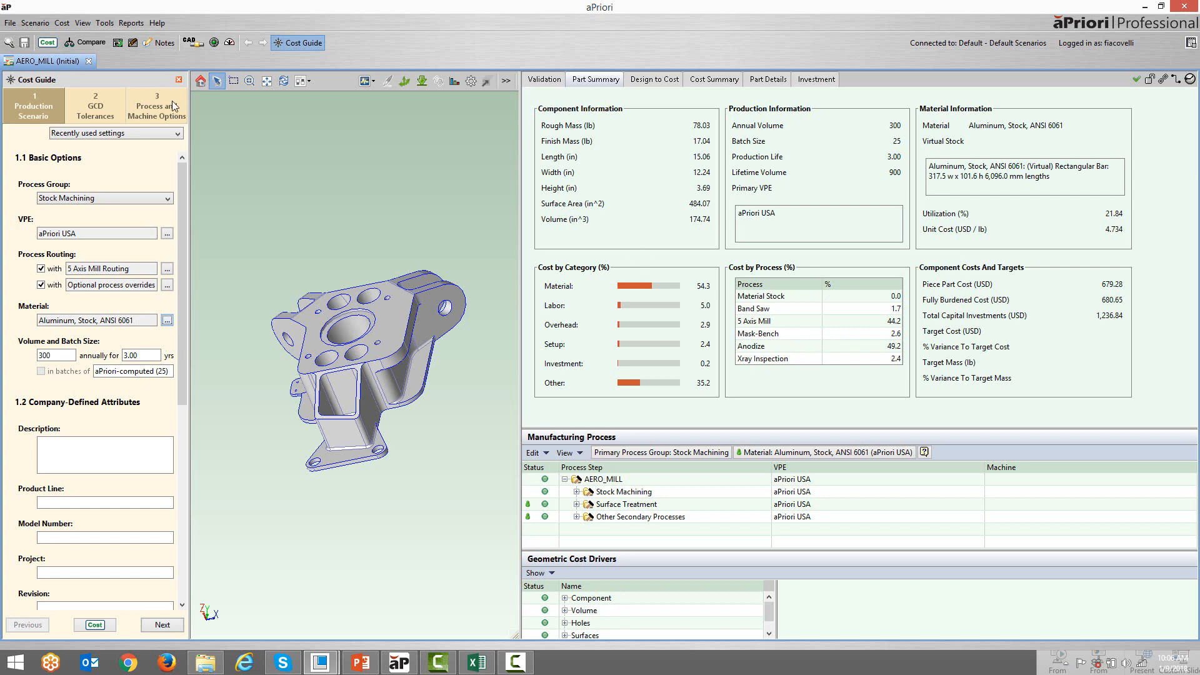
Set the part's tolerance policy to use the CAD model values.
left_click(97, 108)
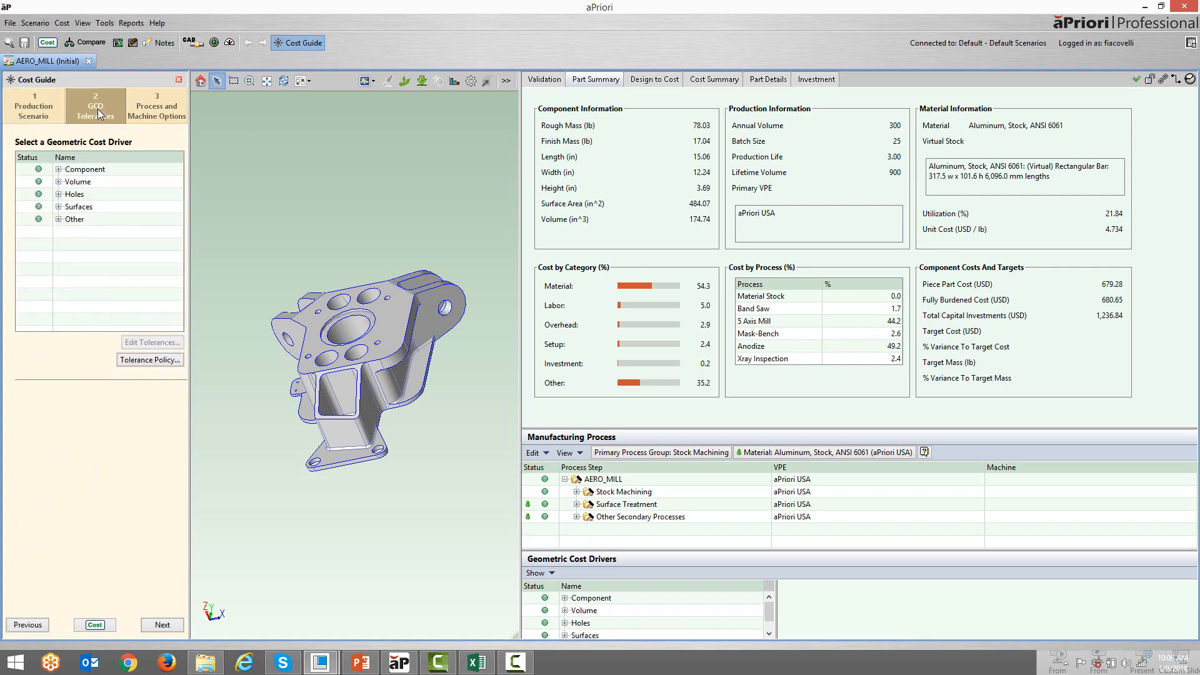
left_click(148, 360)
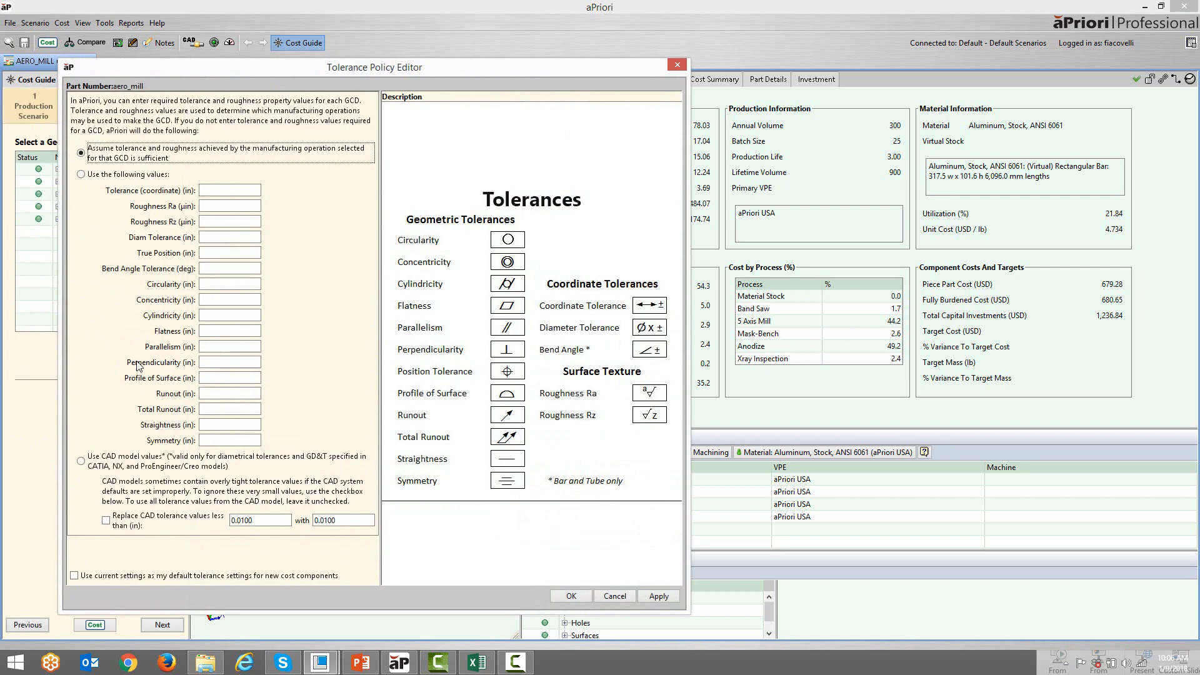
left_click(81, 462)
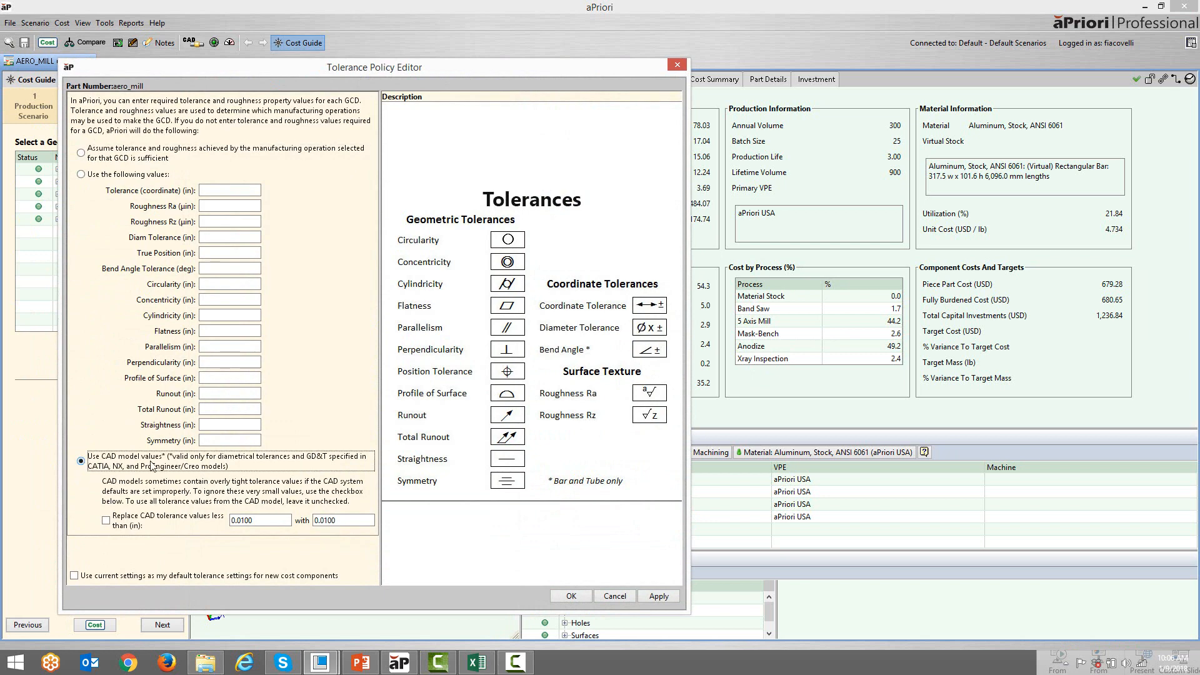
left_click(570, 596)
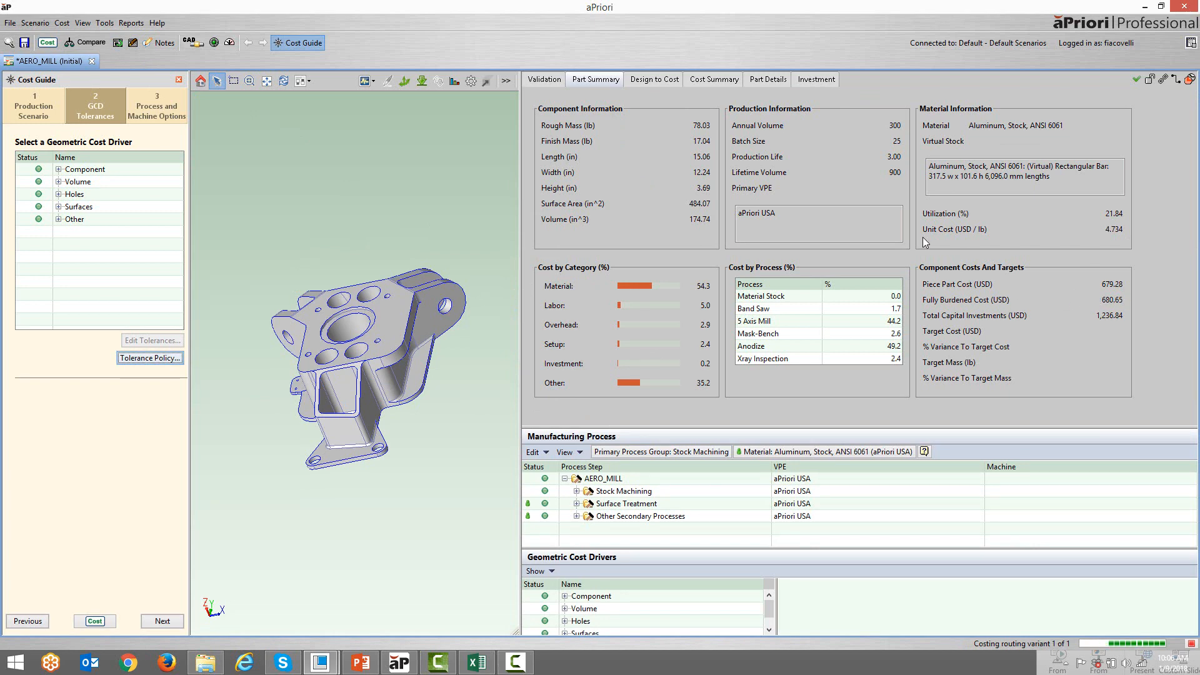
Review the part summary's cost-by-process breakdown, highlighting the Drill Press entry.
left_click(754, 309)
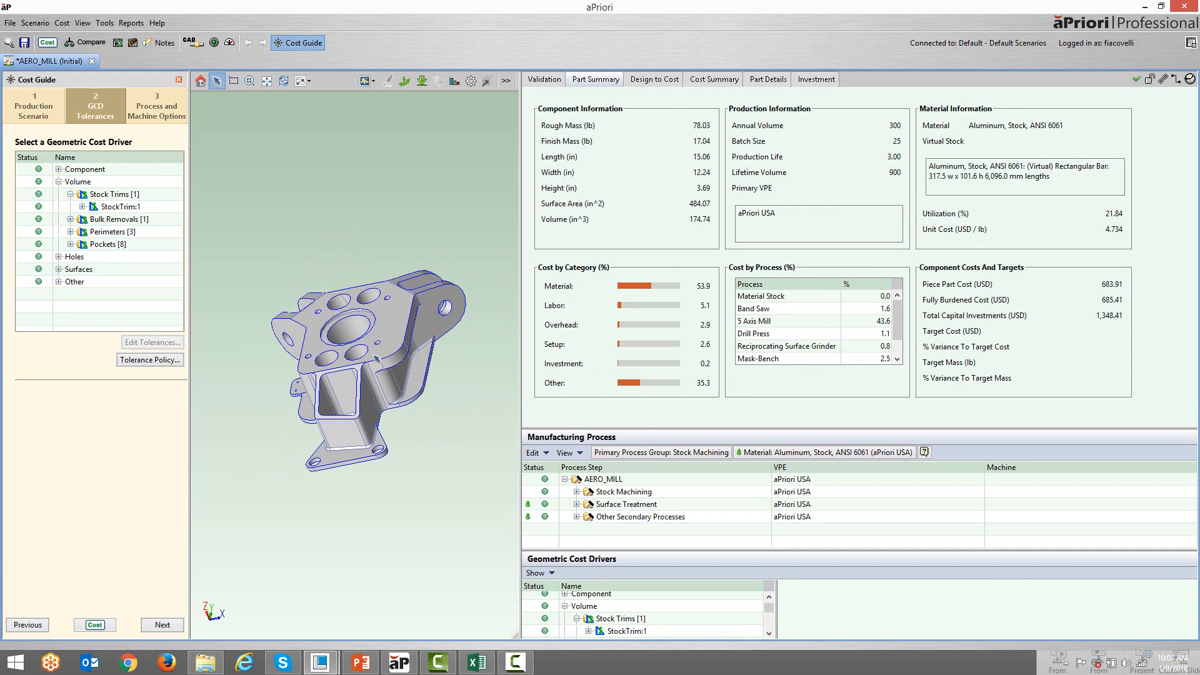
left_click(741, 336)
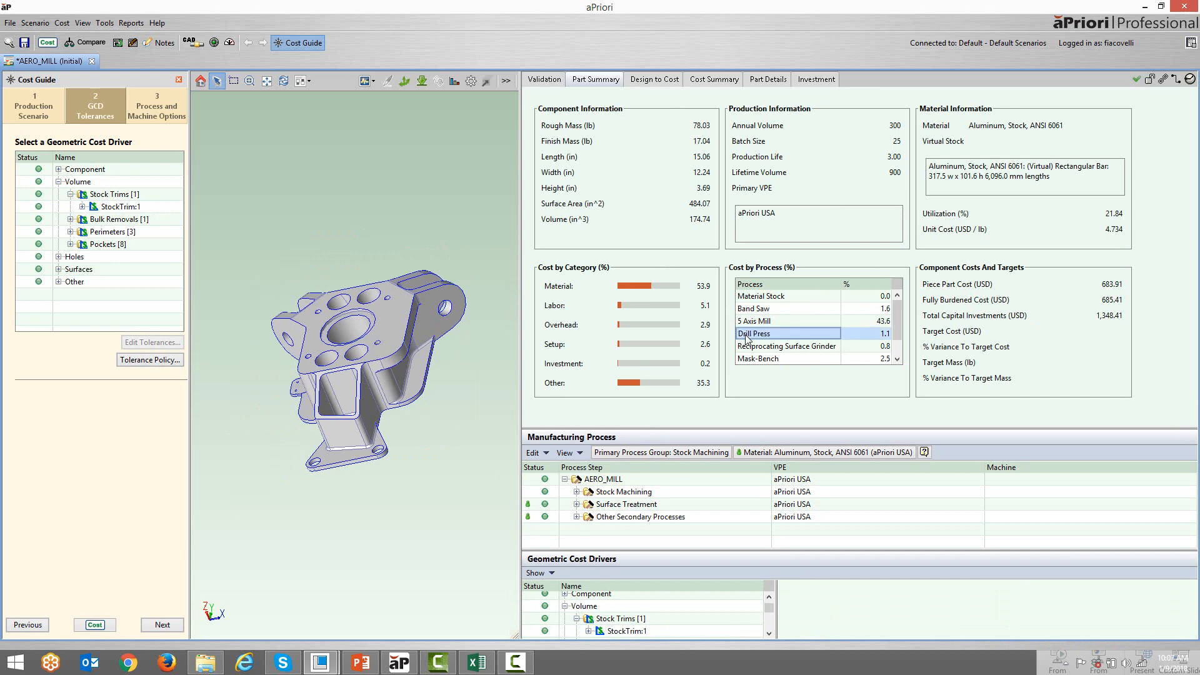
Inspect the part's large central bore and highlight the Reciprocating Surface Grinder entry in the cost-by-process breakdown.
middle_click_drag(409, 332, 425, 335)
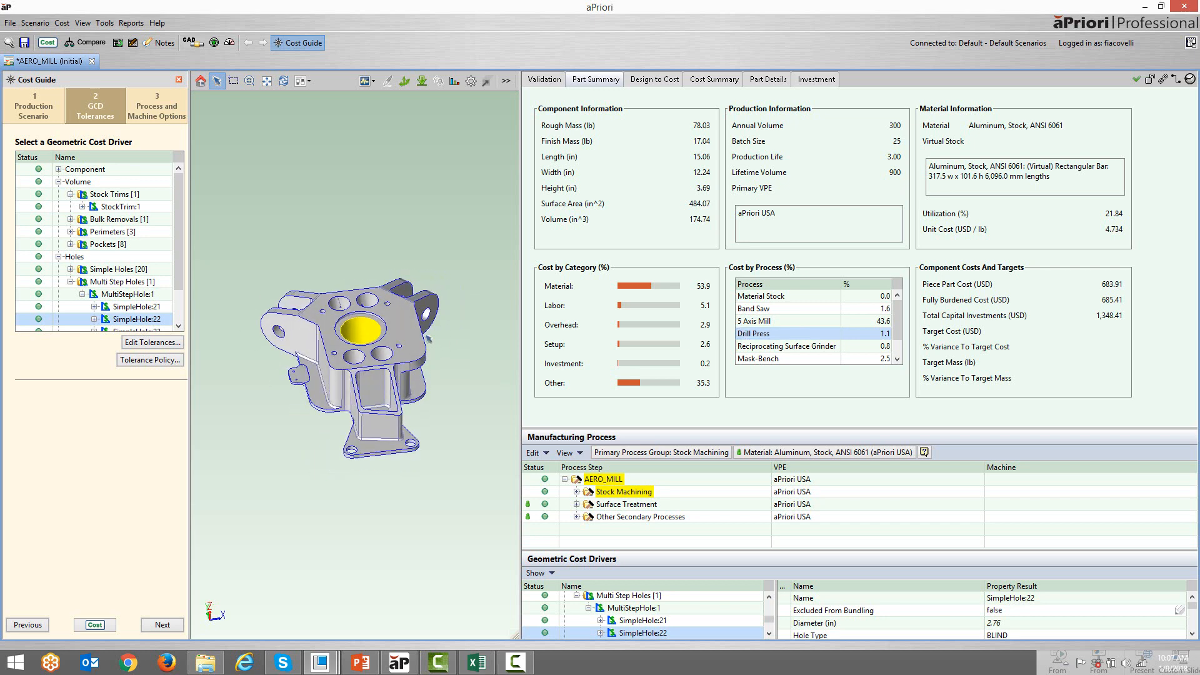
left_click(785, 347)
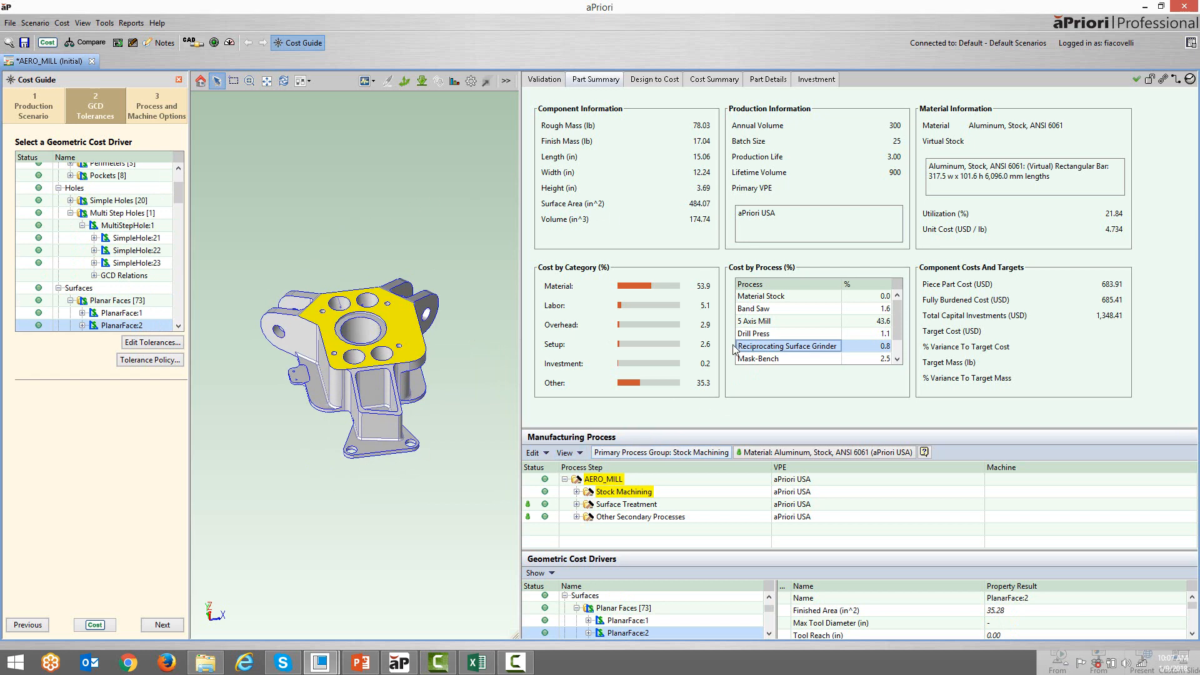
Open the design-to-cost review of tolerances and finishing operations and examine the Reaming holes, including the diameter tolerance of SimpleHole:9.
left_click(657, 80)
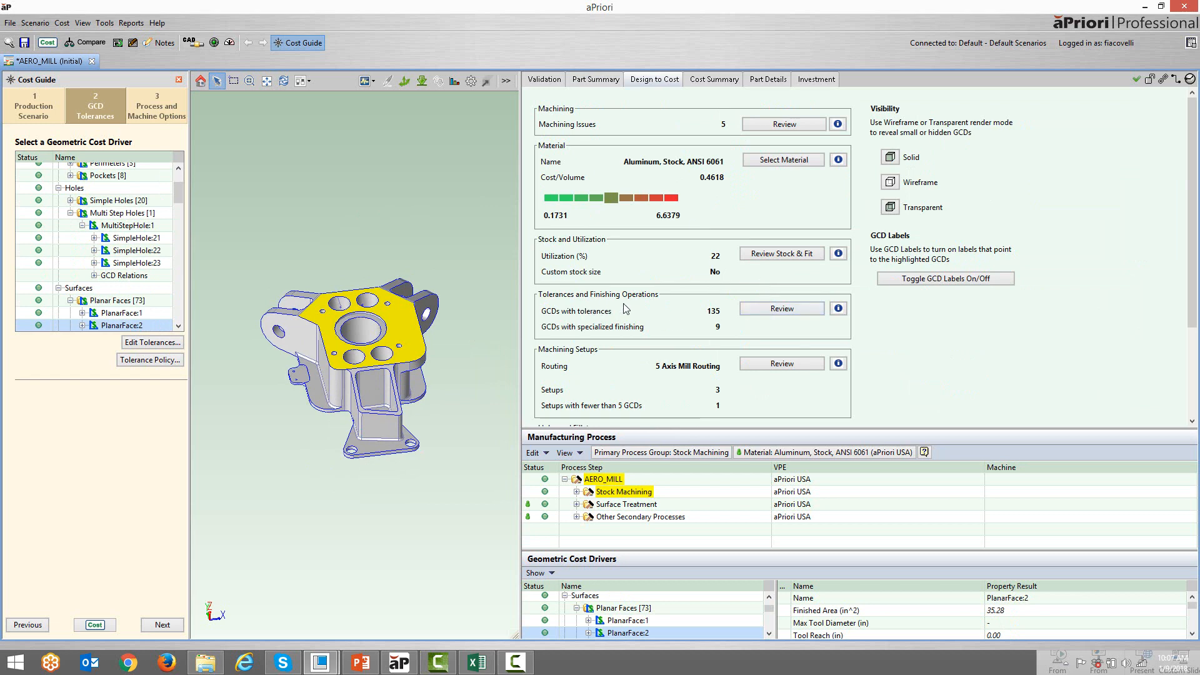
left_click(787, 309)
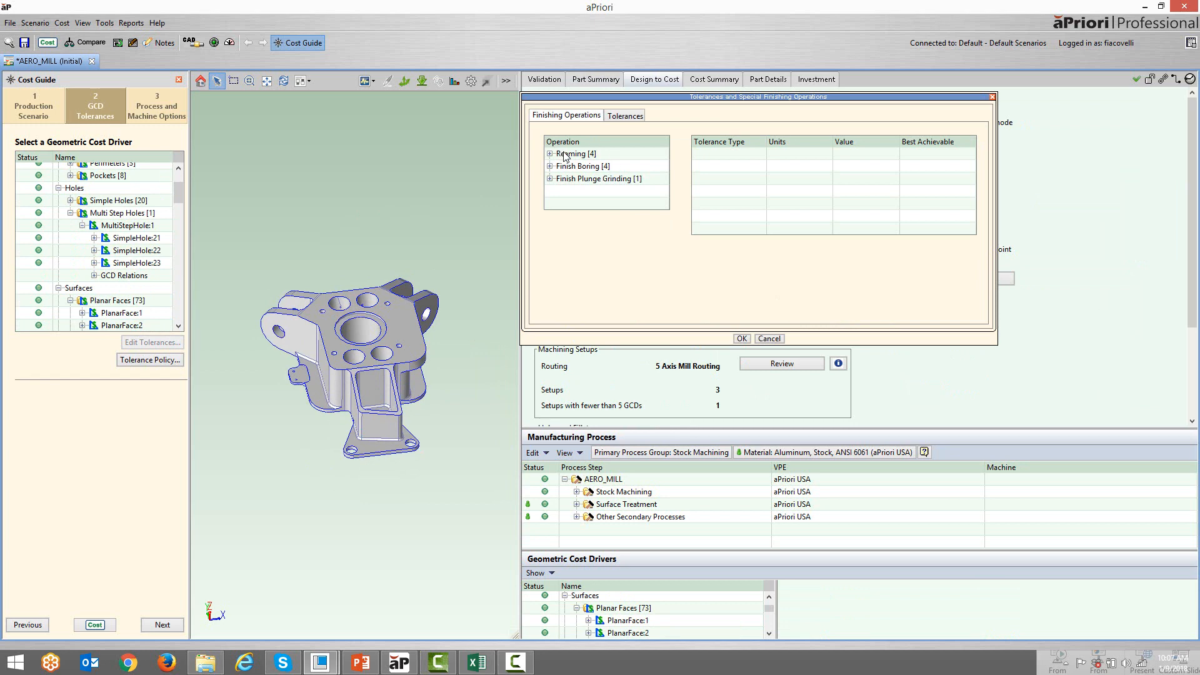
left_click(564, 154)
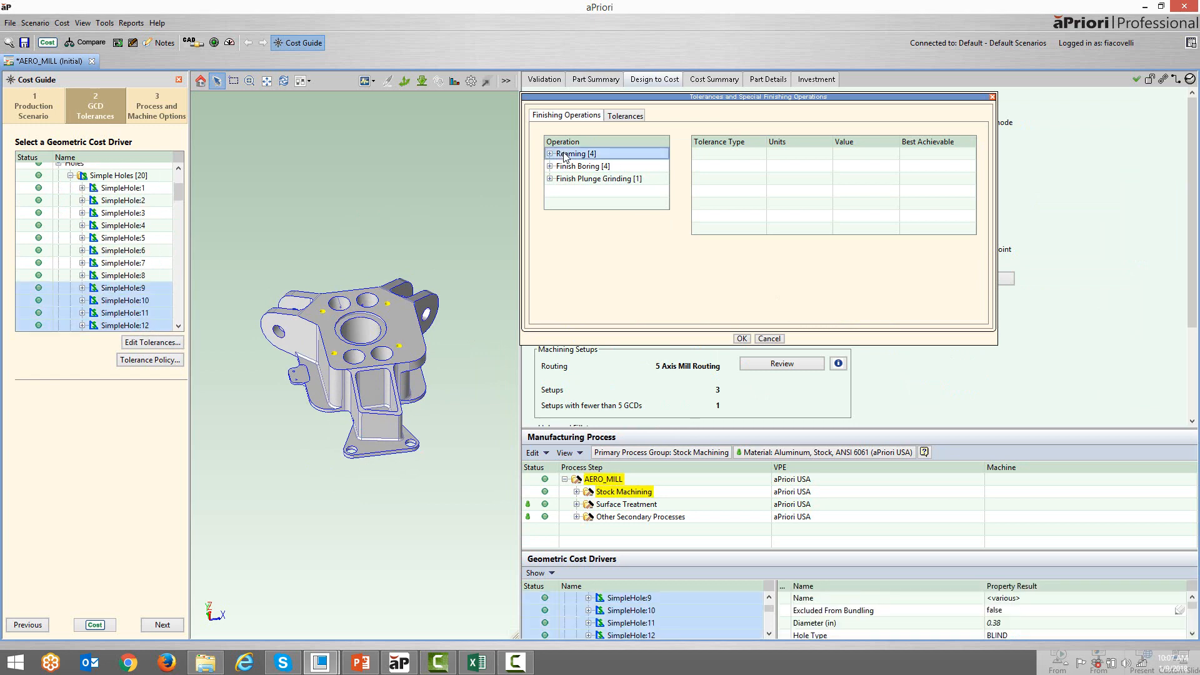
left_click(550, 153)
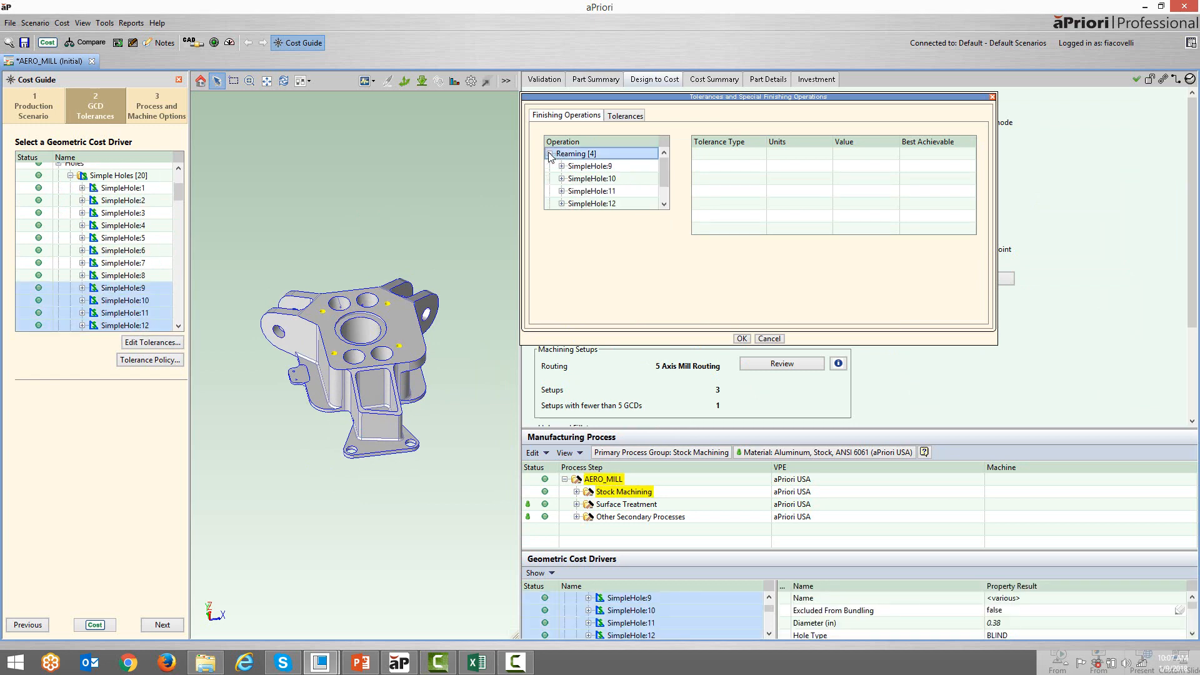
left_click(583, 167)
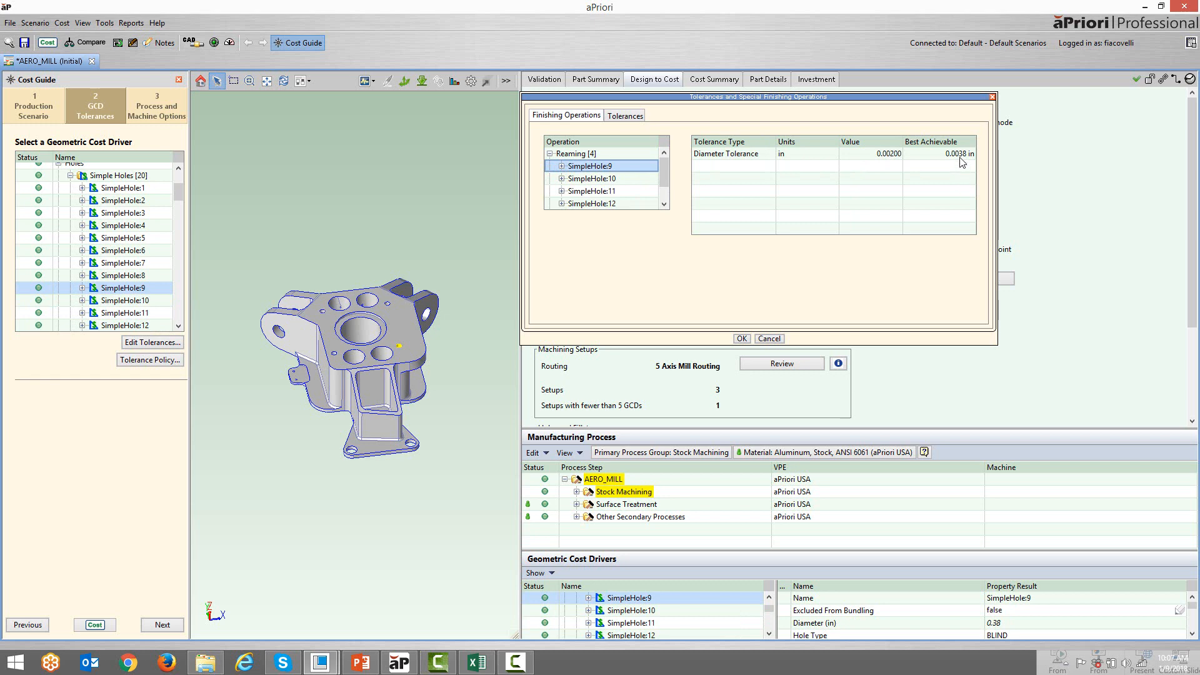
left_click(550, 154)
Examine the holes requiring Finish Boring and the roughness tolerance of PlanarFace:2 under Finish Plunge Grinding.
left_click(559, 167)
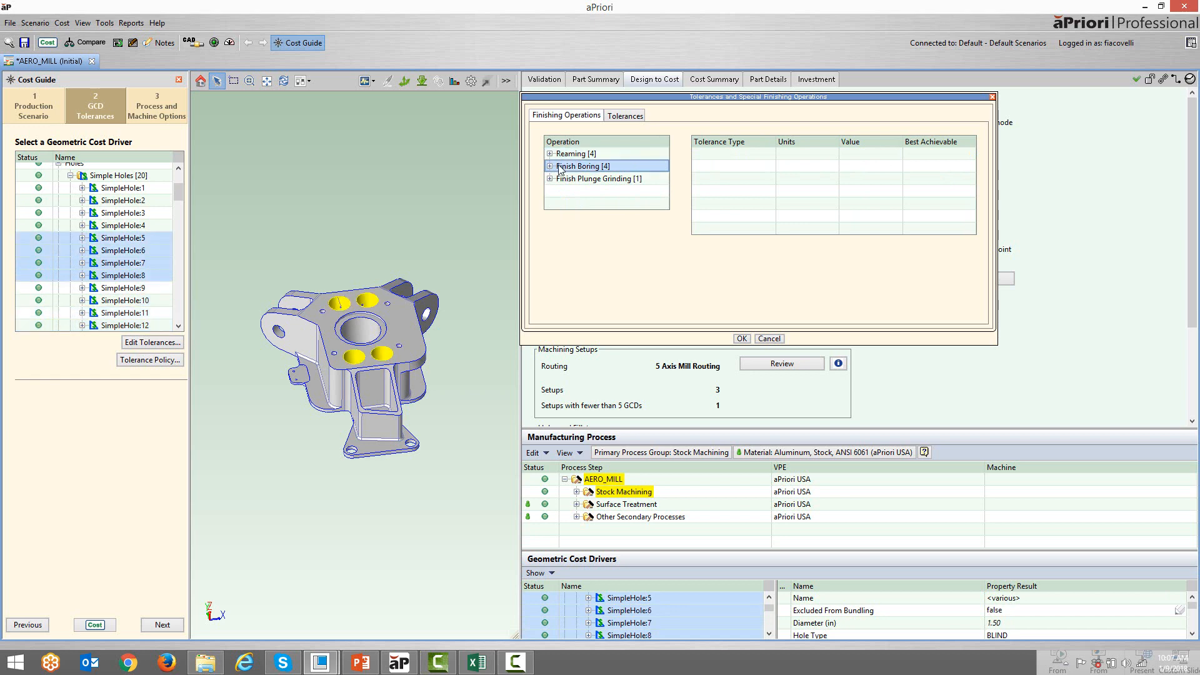
left_click(550, 166)
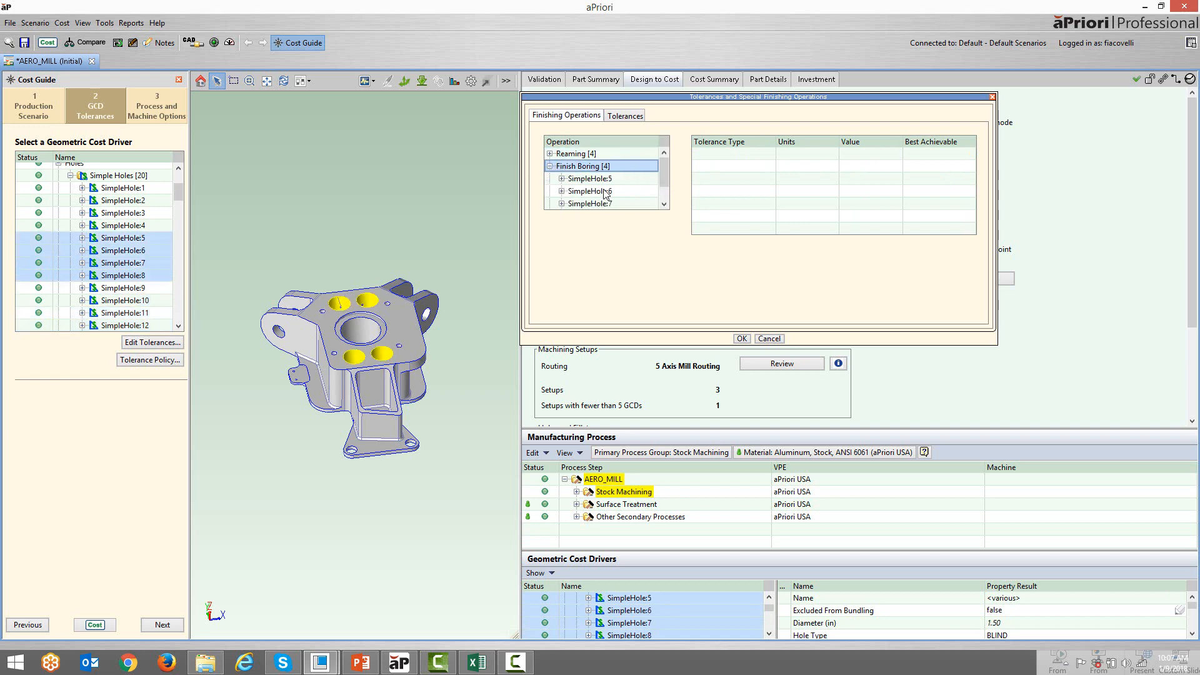
left_click(550, 167)
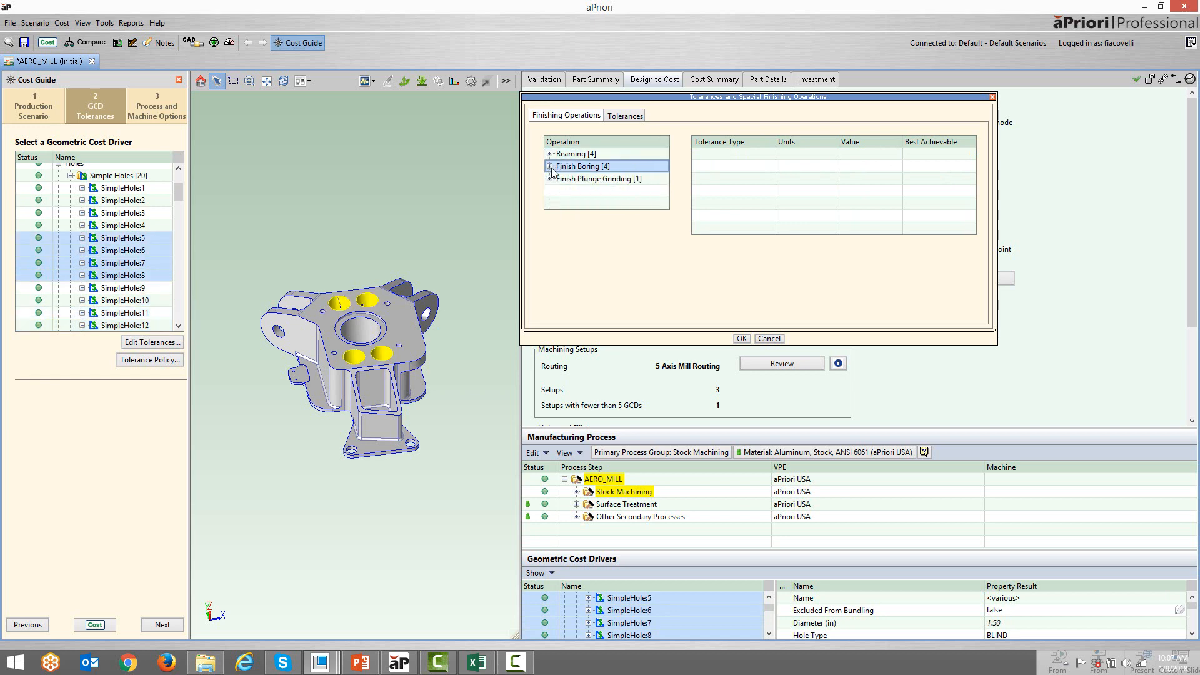
left_click(567, 180)
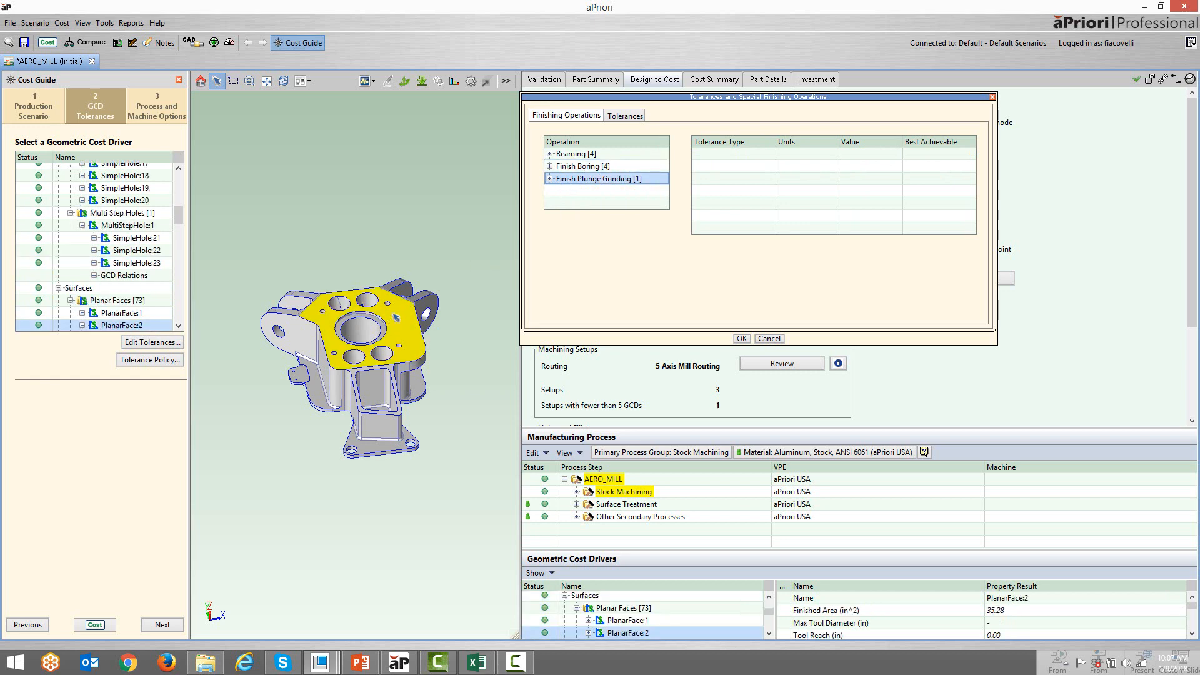
left_click(550, 178)
left_click(584, 191)
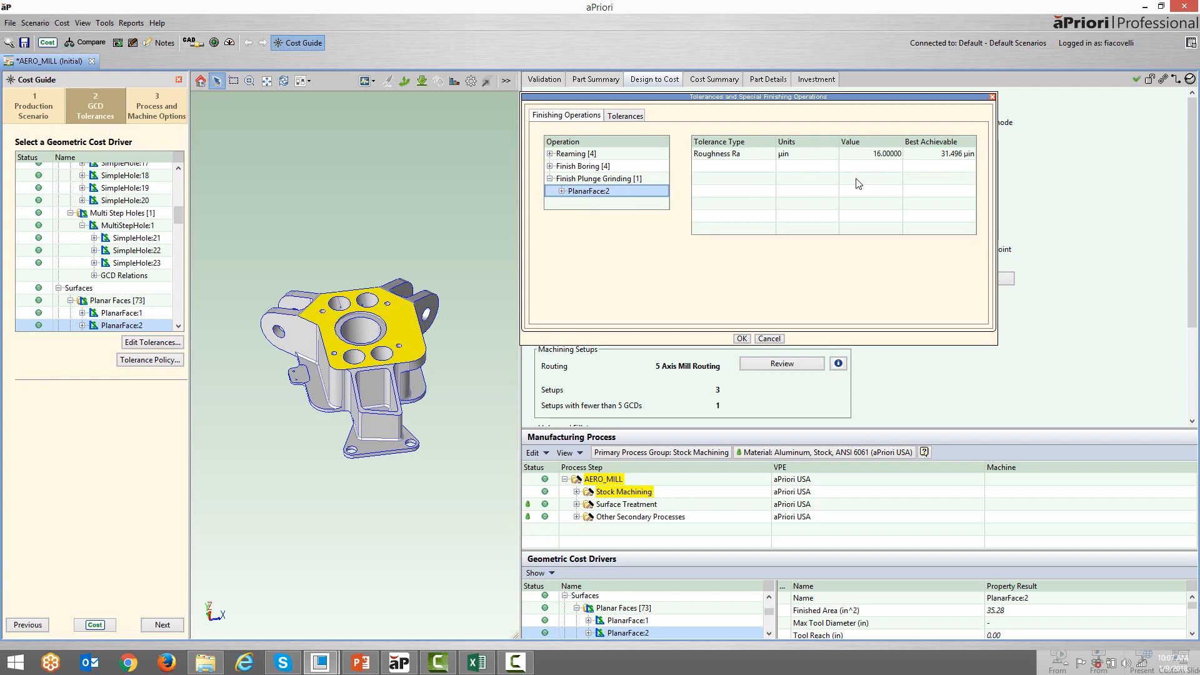
Review the part's circularity, diameter, flatness, parallelism and perpendicularity tolerances, and close the review without changes.
left_click(621, 116)
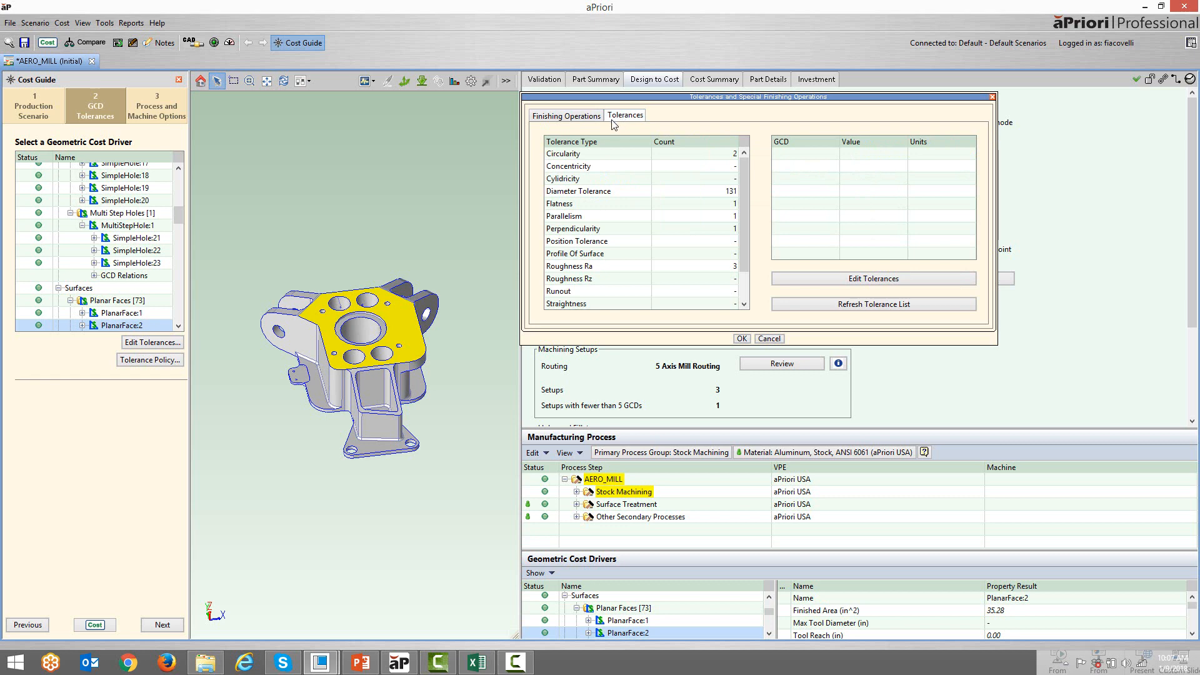
left_click(579, 156)
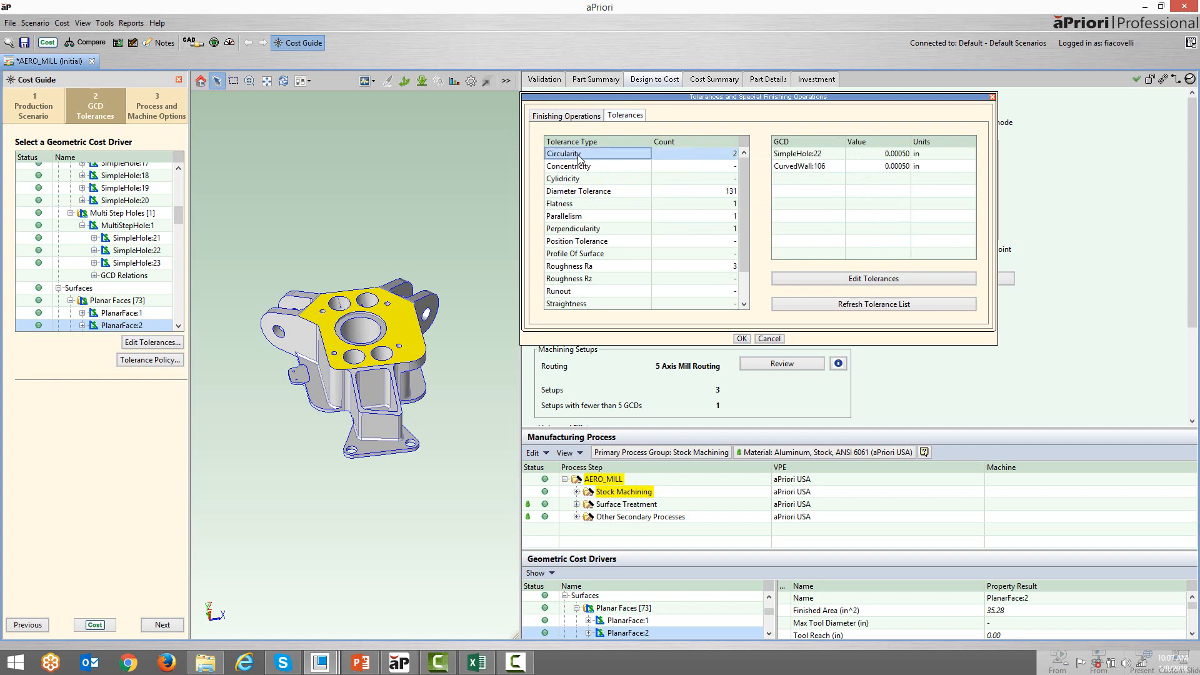
left_click(574, 192)
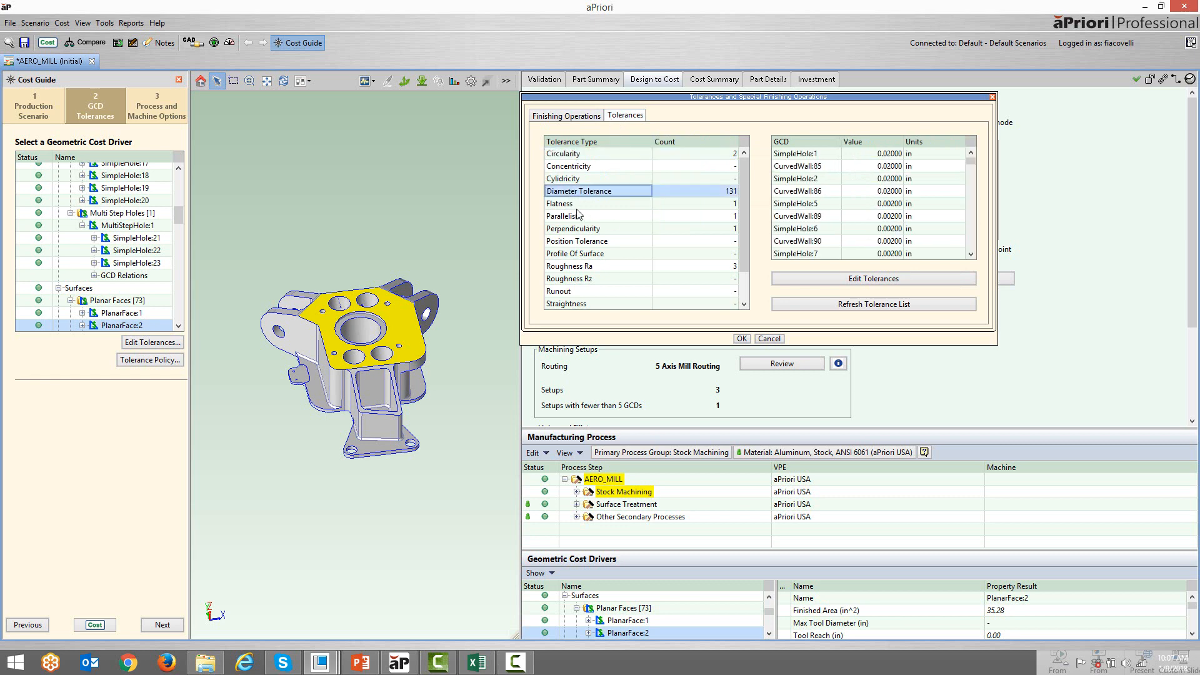
left_click(574, 206)
left_click(570, 219)
left_click(568, 230)
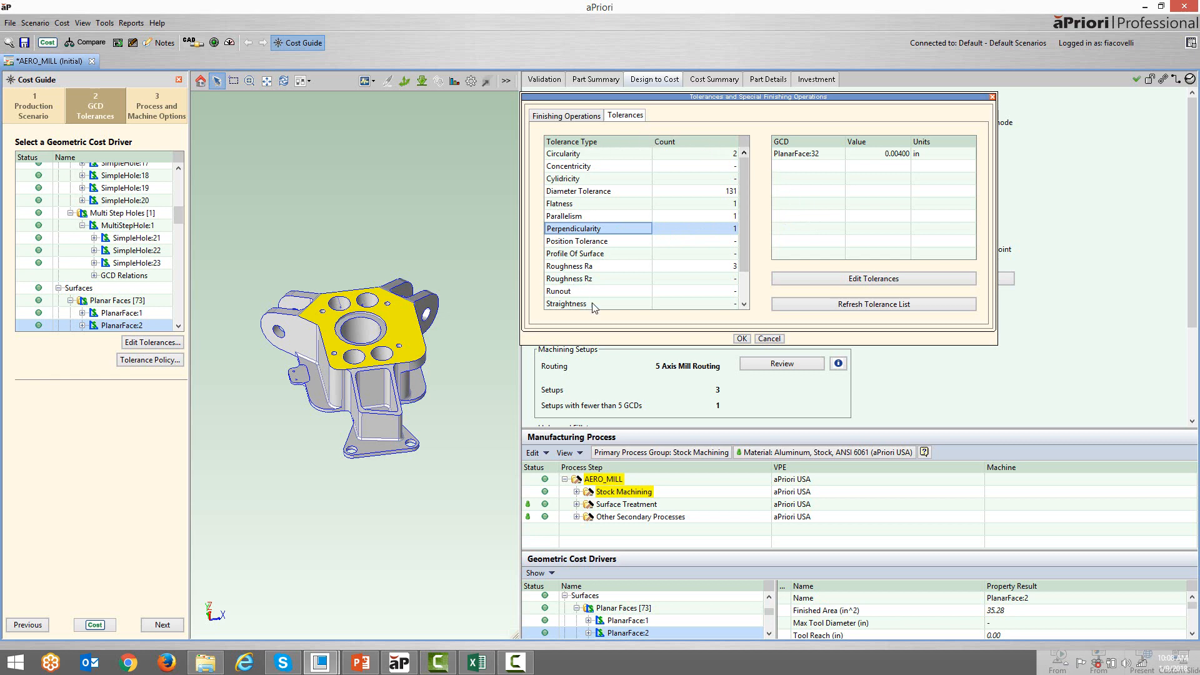
left_click(770, 339)
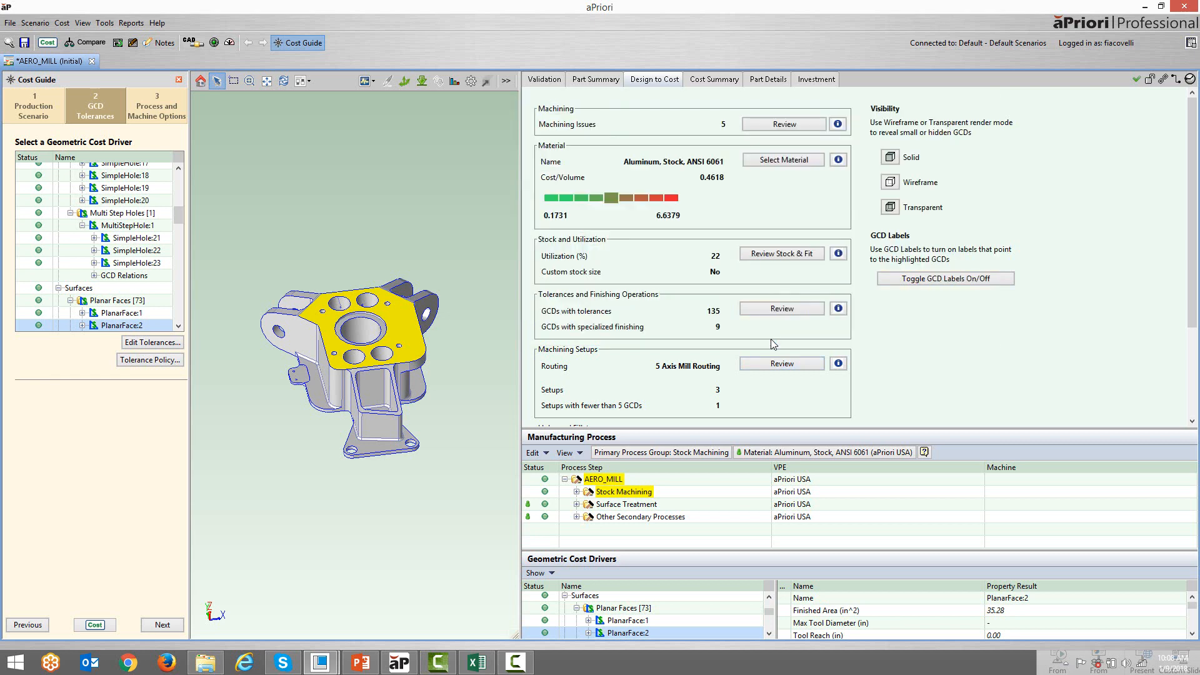
Expand the current Stock Machining details down to Machining, and show the custom output values with a wider Output Name column.
left_click(584, 83)
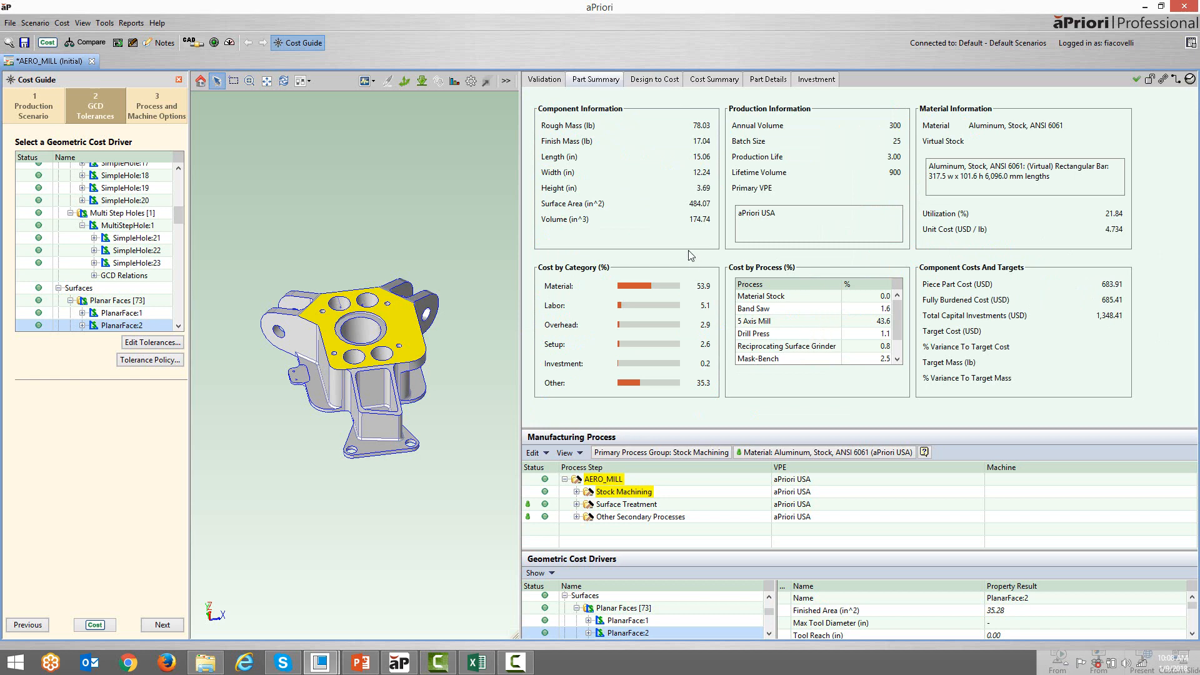
left_click(759, 82)
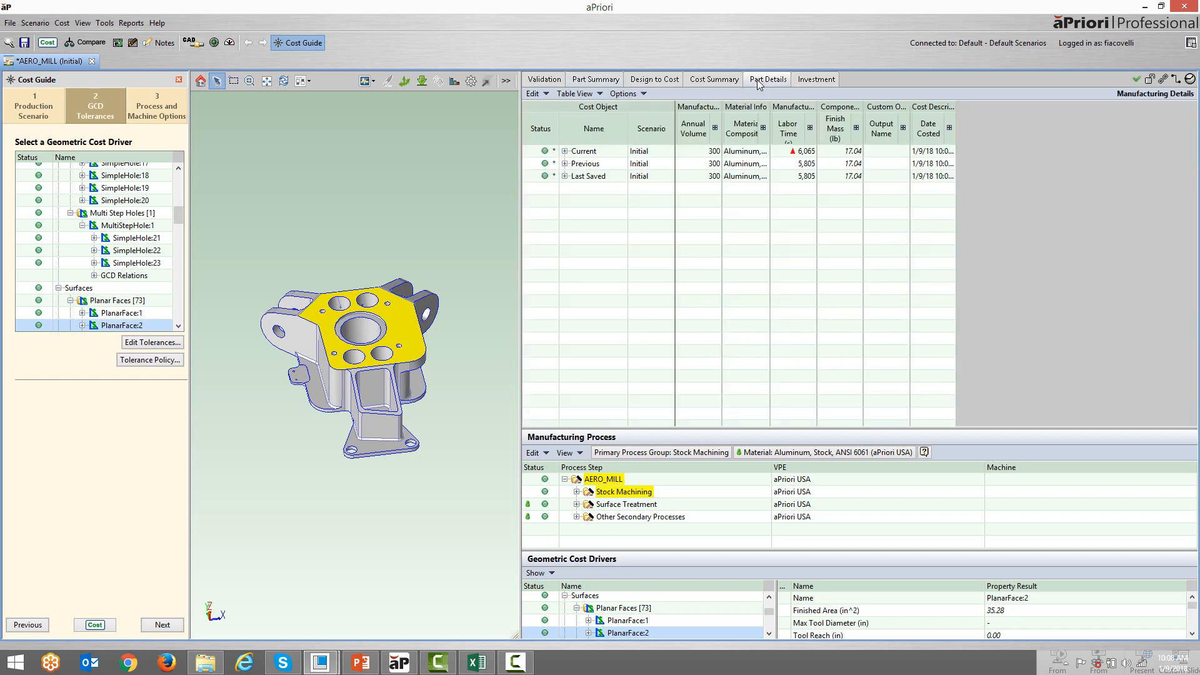
left_click(565, 151)
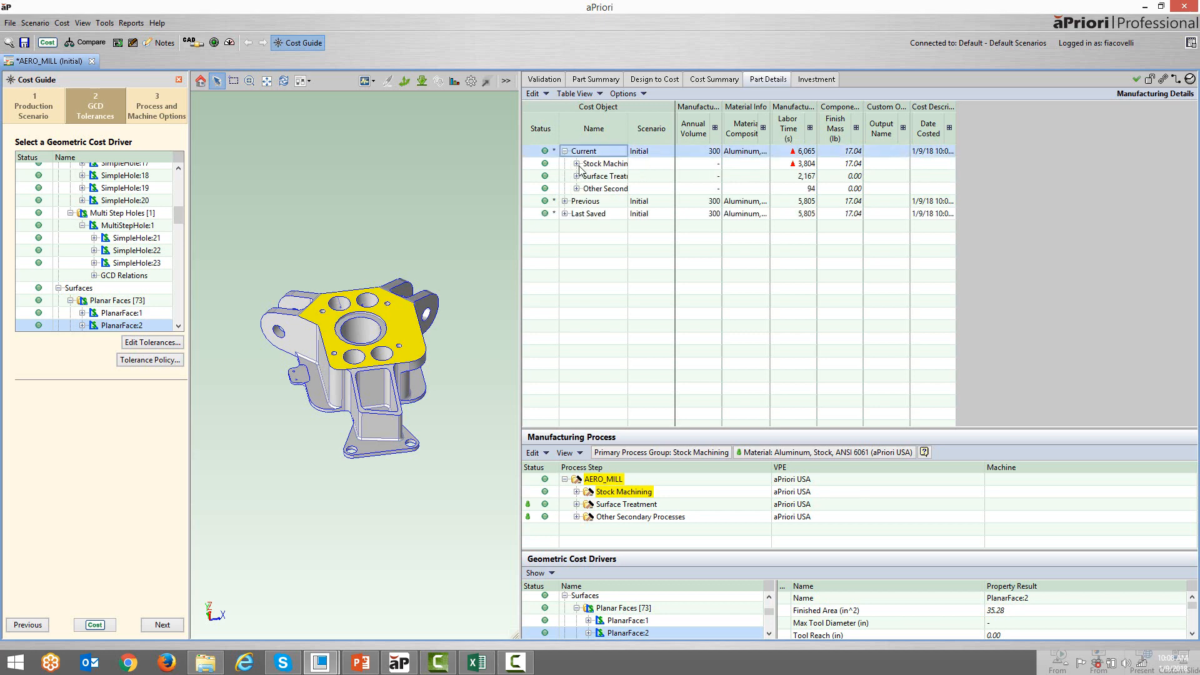
left_click(576, 164)
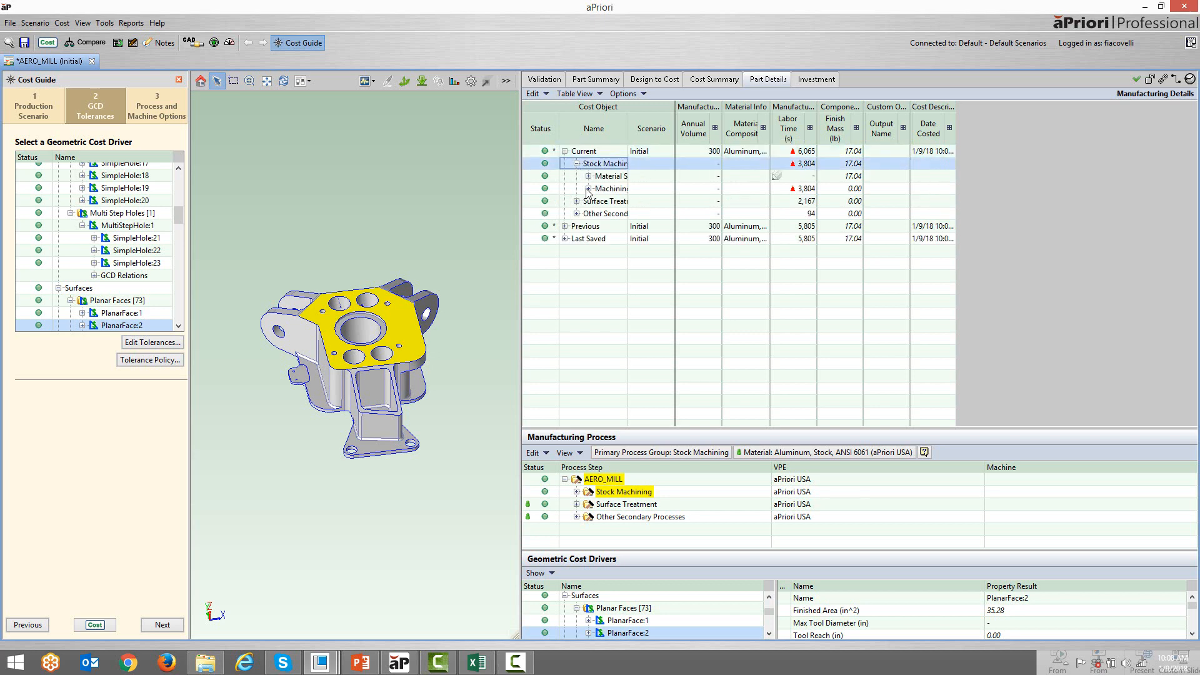
left_click(588, 188)
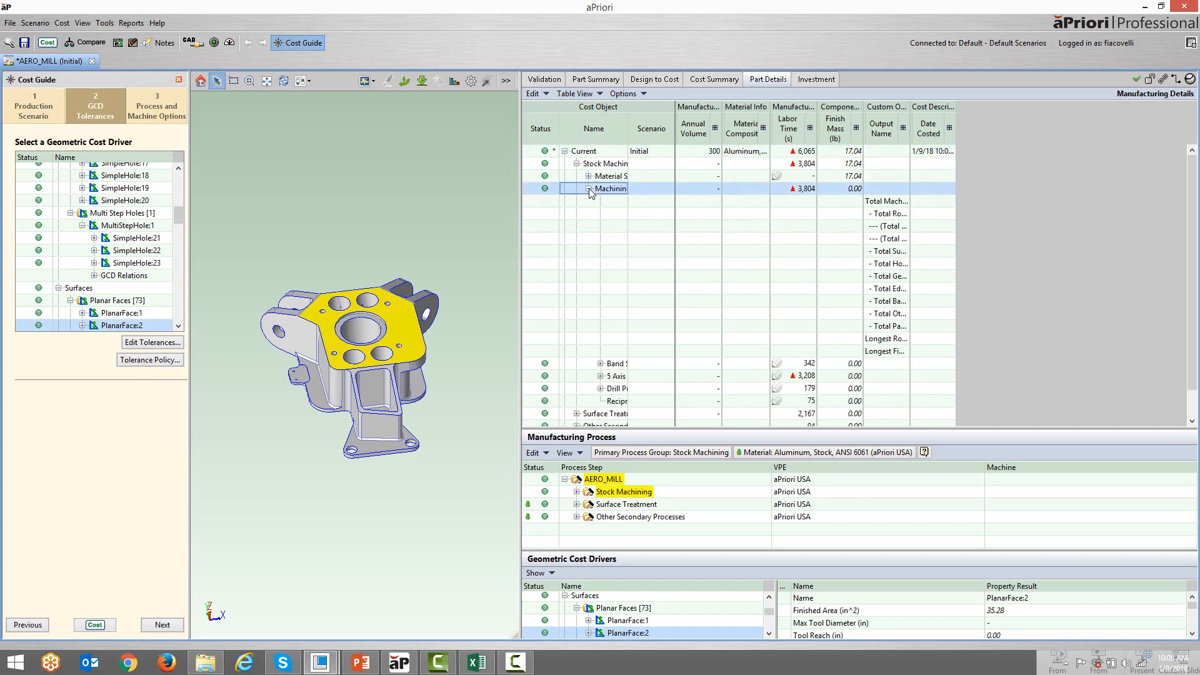
left_click(903, 128)
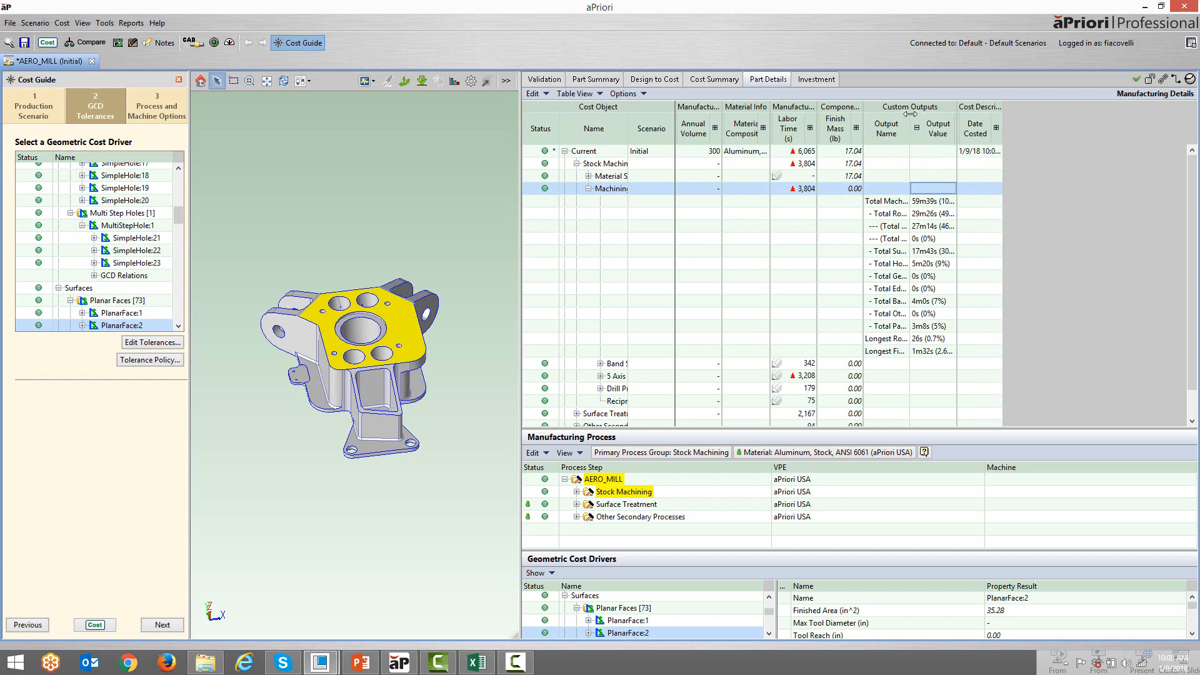
left_click_drag(910, 114, 972, 119)
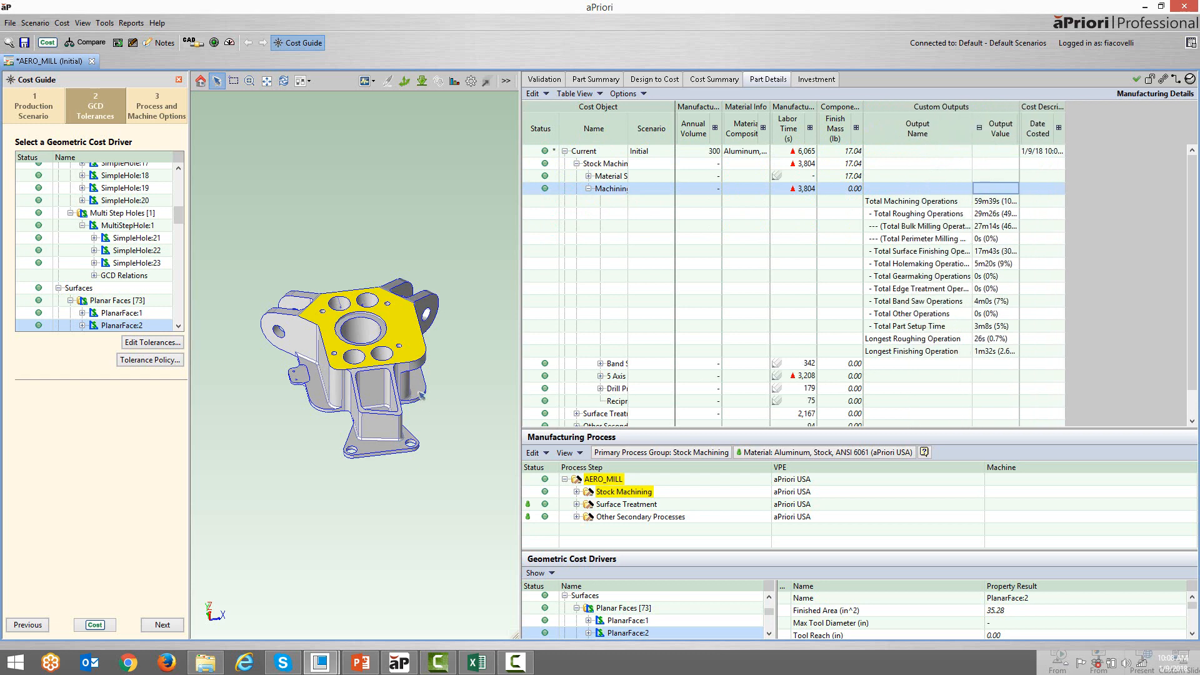
Open the operation sequence for PlanarFace:1 on the part's underside and expand its last-costed Facing routing to the individual operation.
middle_click_drag(427, 383, 417, 351)
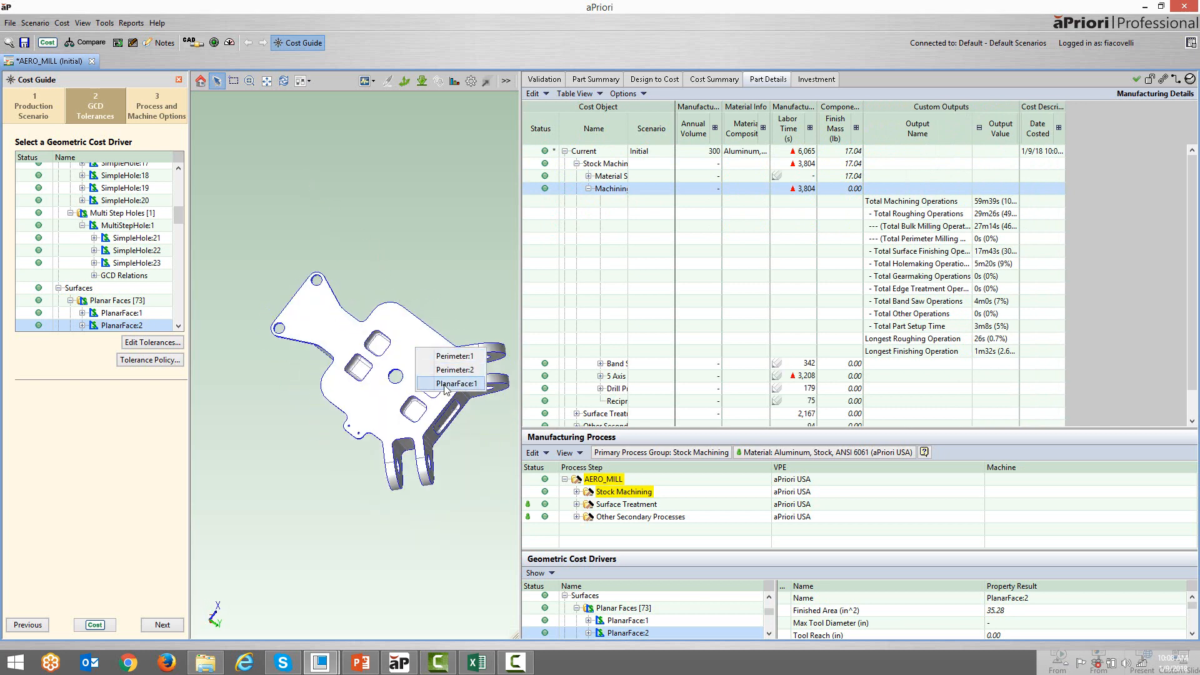
left_click(420, 365)
right_click(414, 355)
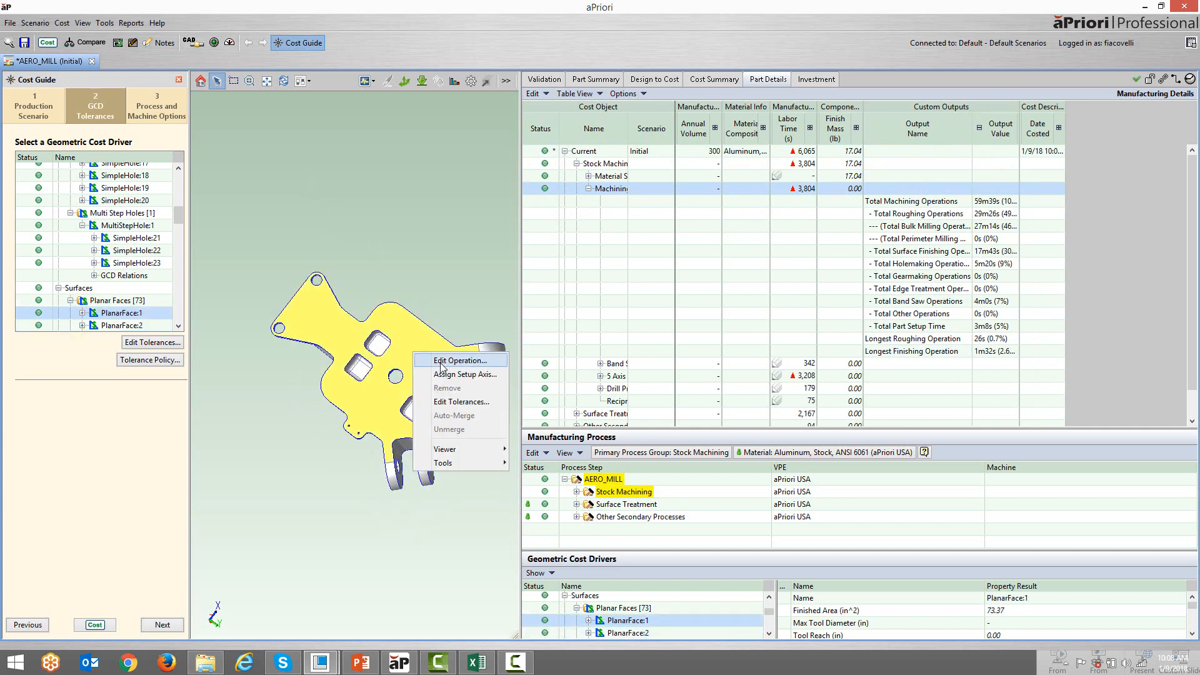
left_click(440, 362)
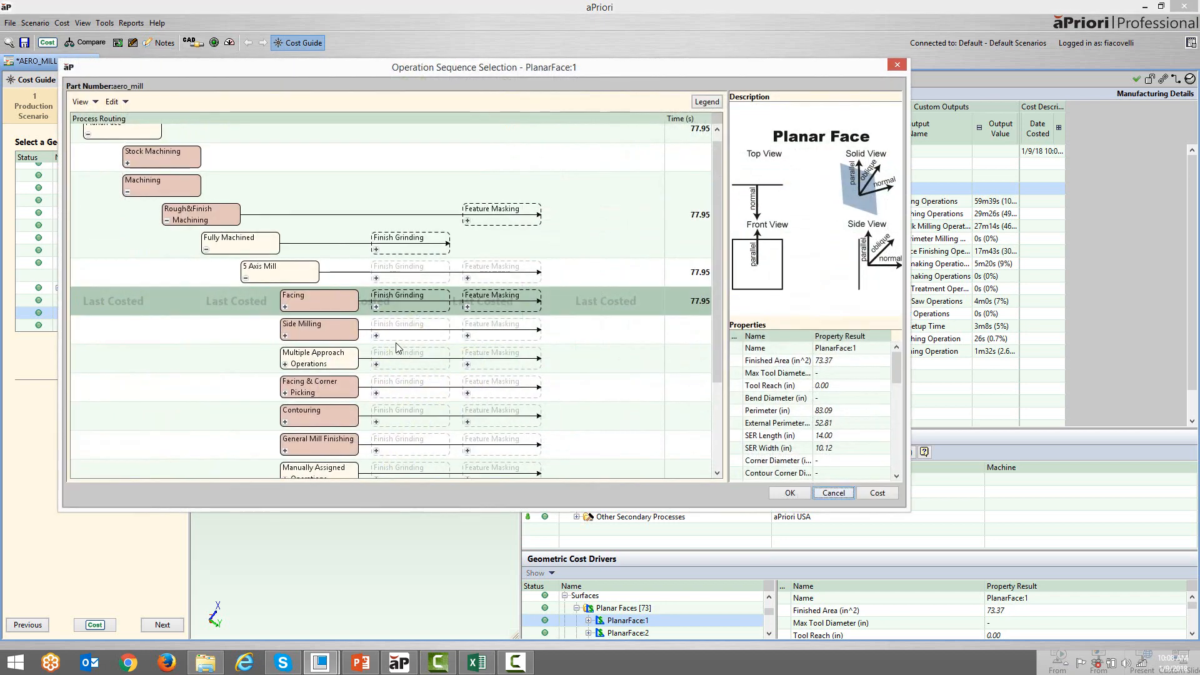
scroll(396, 342, "down", 1)
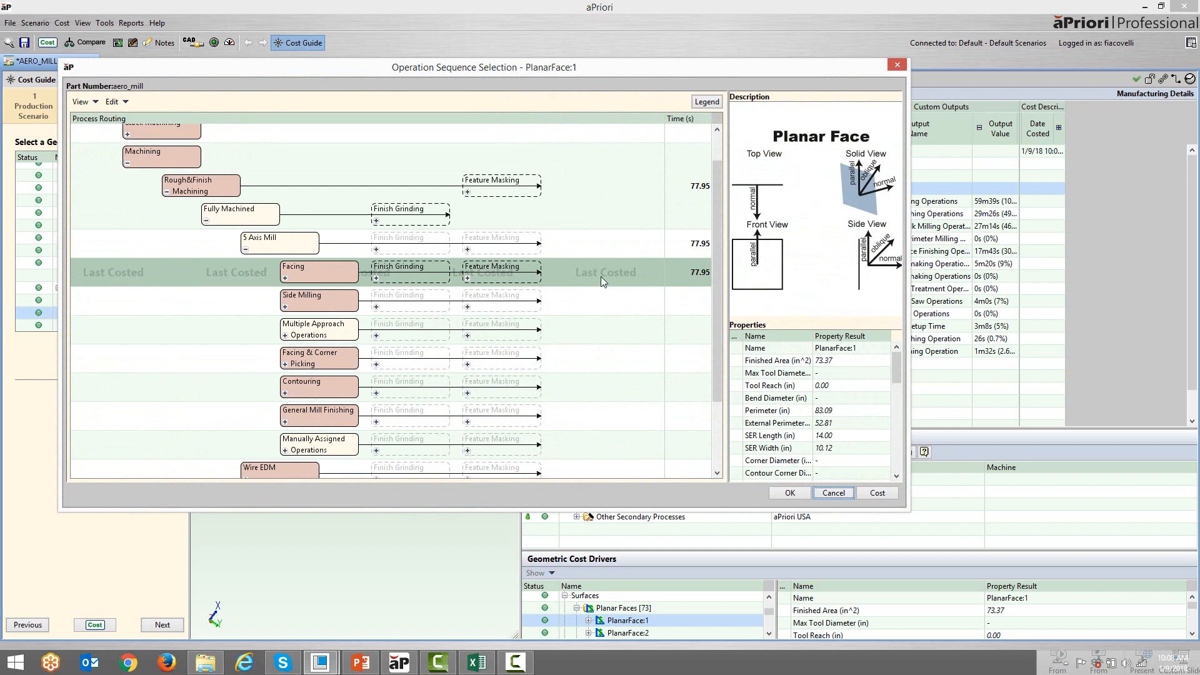
left_click(285, 278)
left_click(324, 307)
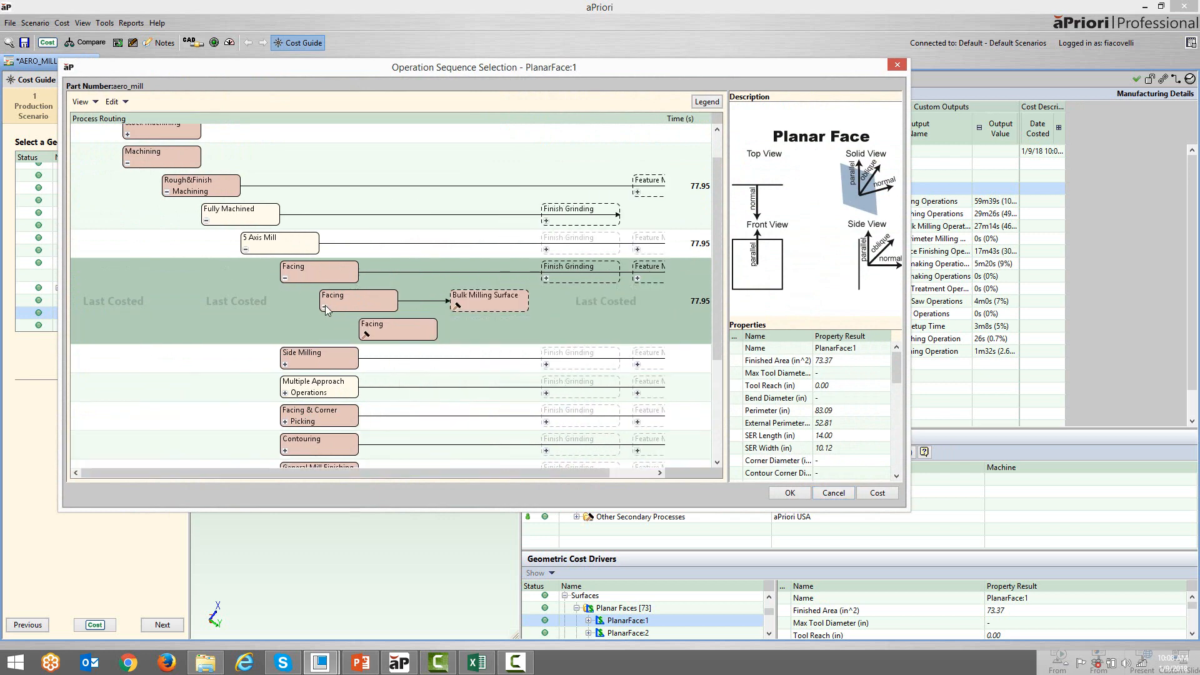
Review the Facing operation's setup options for tool diameter, cutting speed, teeth and feed, and close the operation sequence without changes.
right_click(407, 330)
left_click(442, 338)
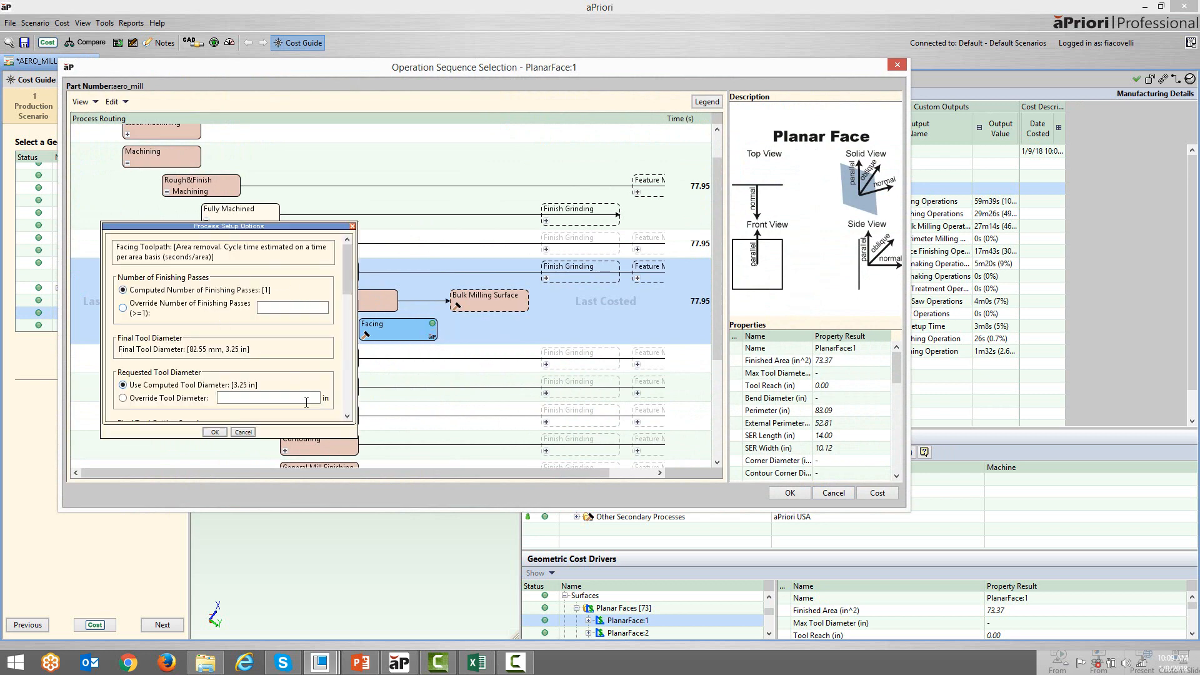
scroll(293, 391, "down", 5)
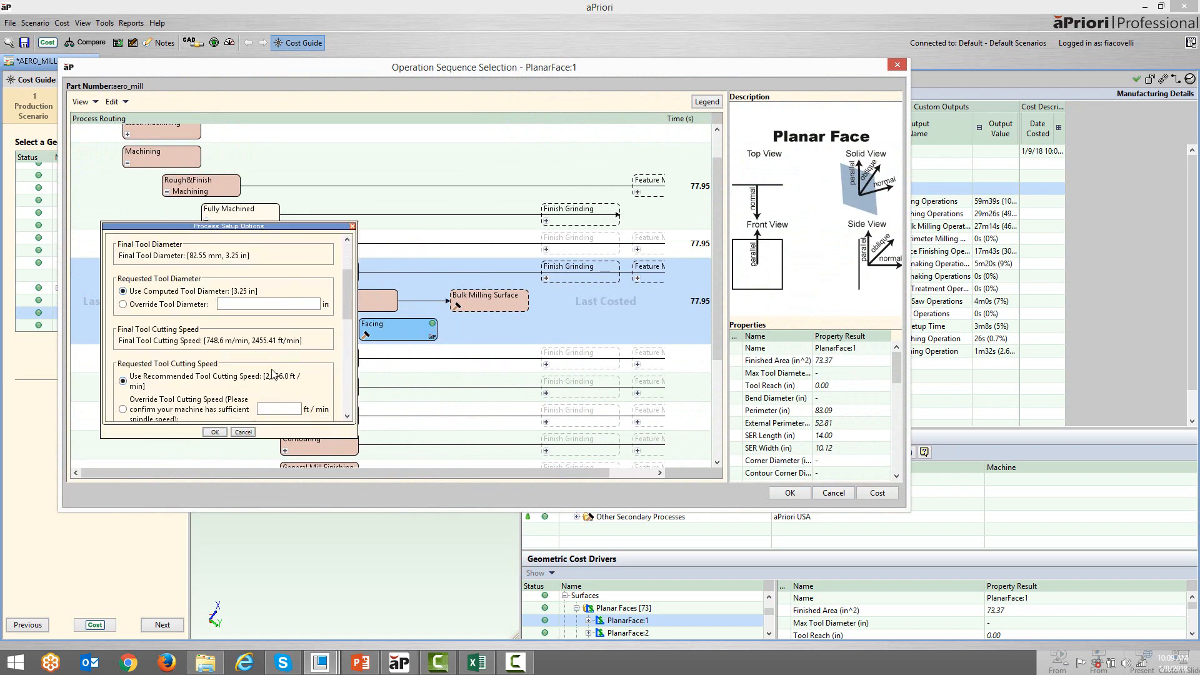
scroll(272, 374, "down", 8)
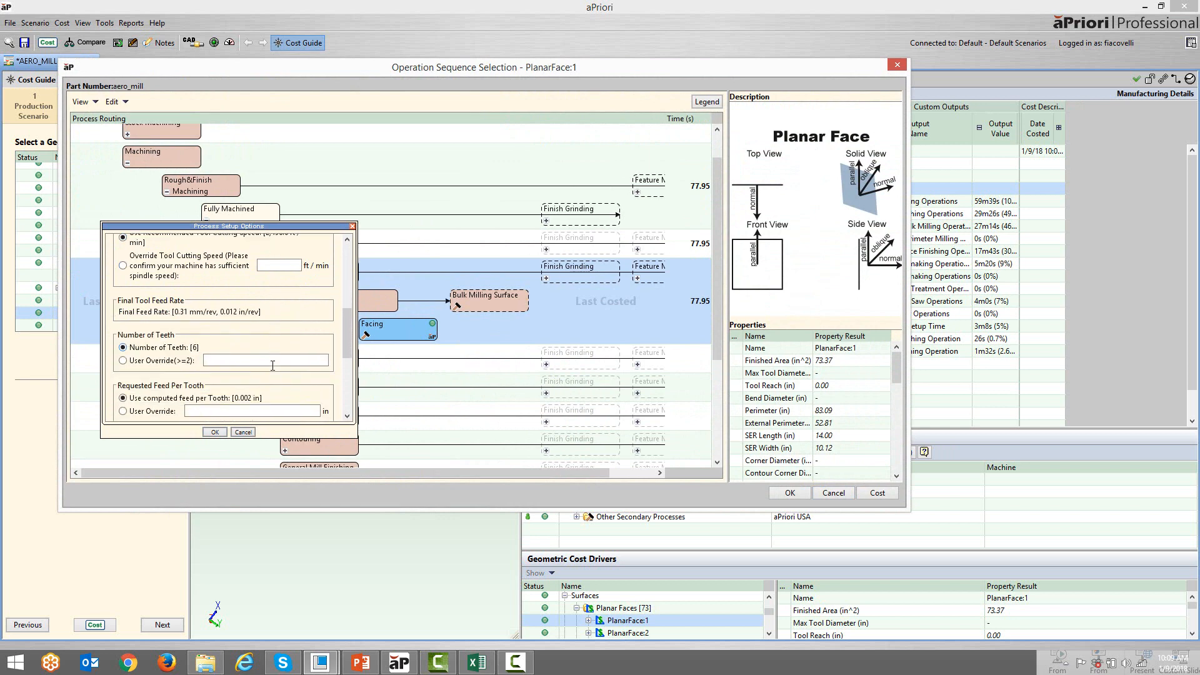
scroll(273, 366, "down", 4)
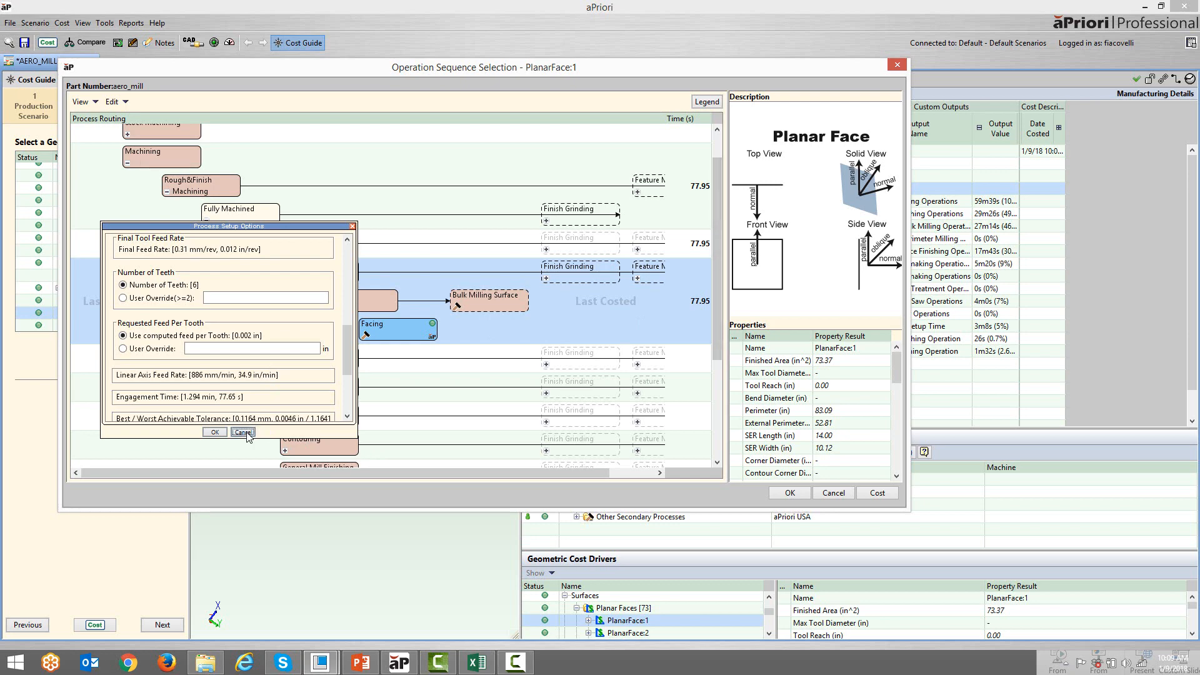
left_click(215, 432)
left_click(842, 495)
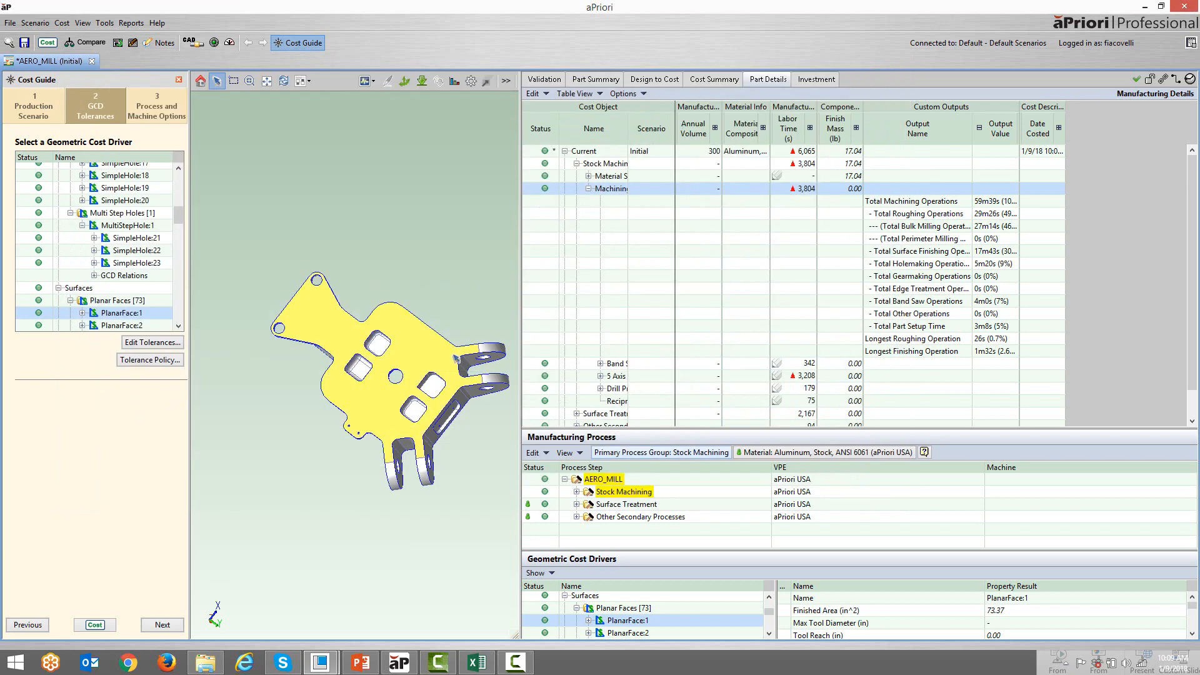
middle_click_drag(450, 383, 237, 200)
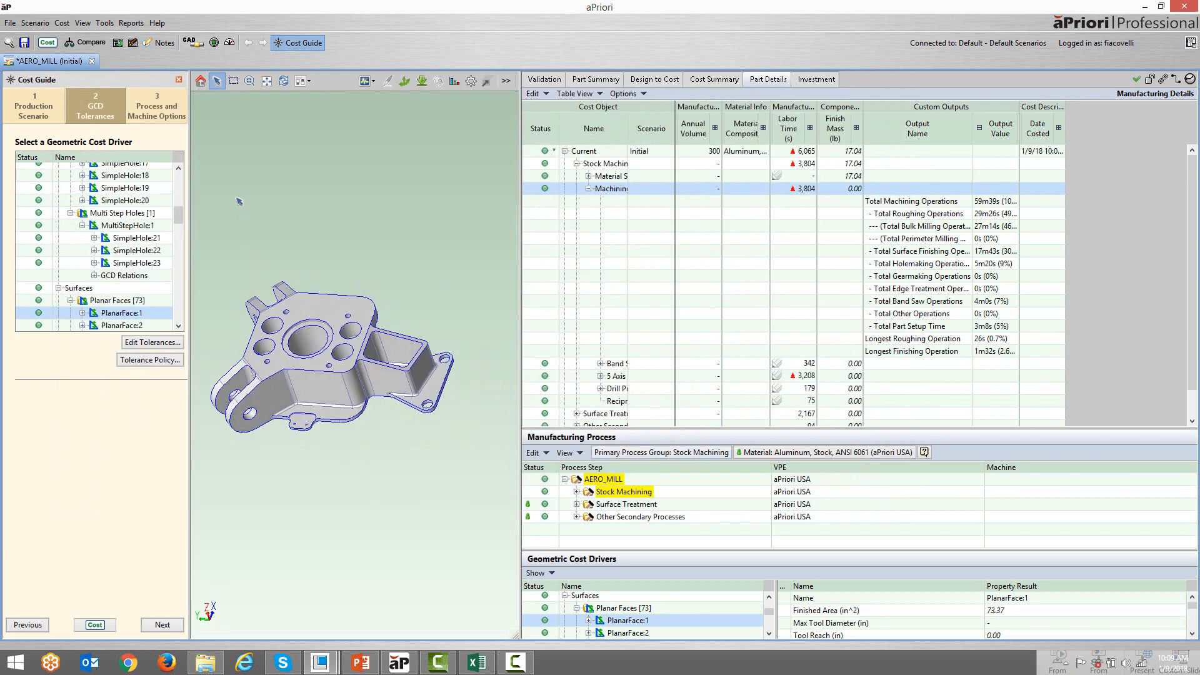
Show the Part Summary results and return the Cost Guide to the Production Scenario settings.
left_click(589, 84)
left_click(41, 105)
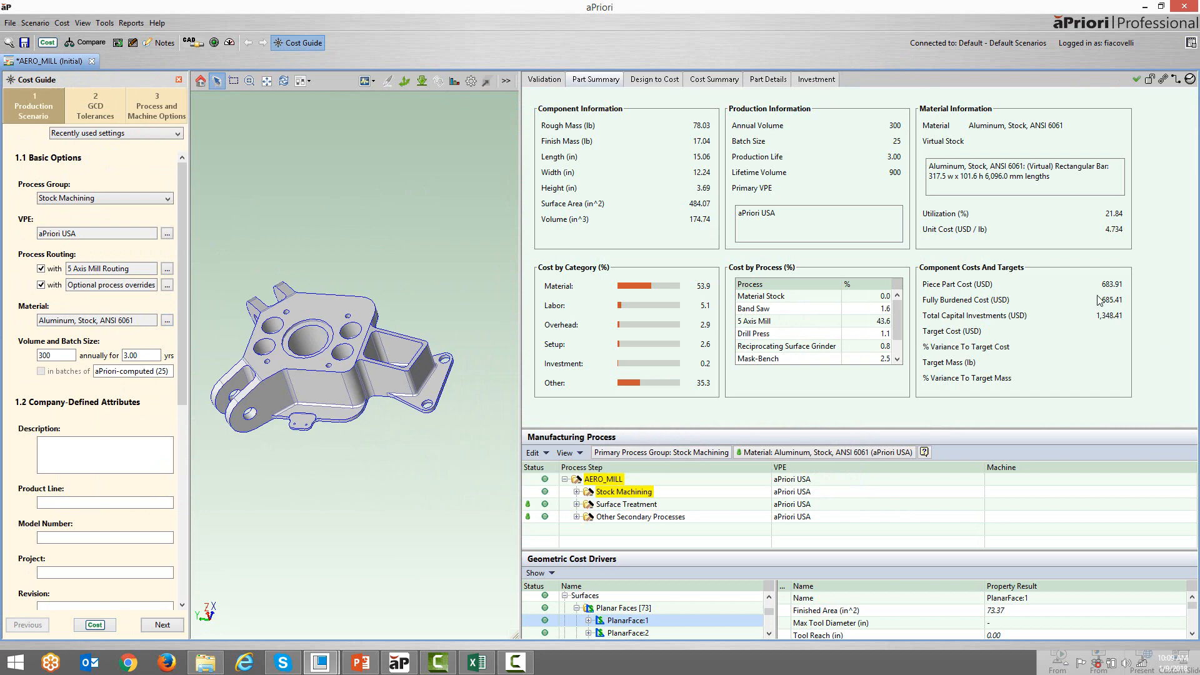
Switch to Excel, review the AERO_MILL Part Cost Report down to its cost summary, and close the workbook without saving.
left_click(473, 664)
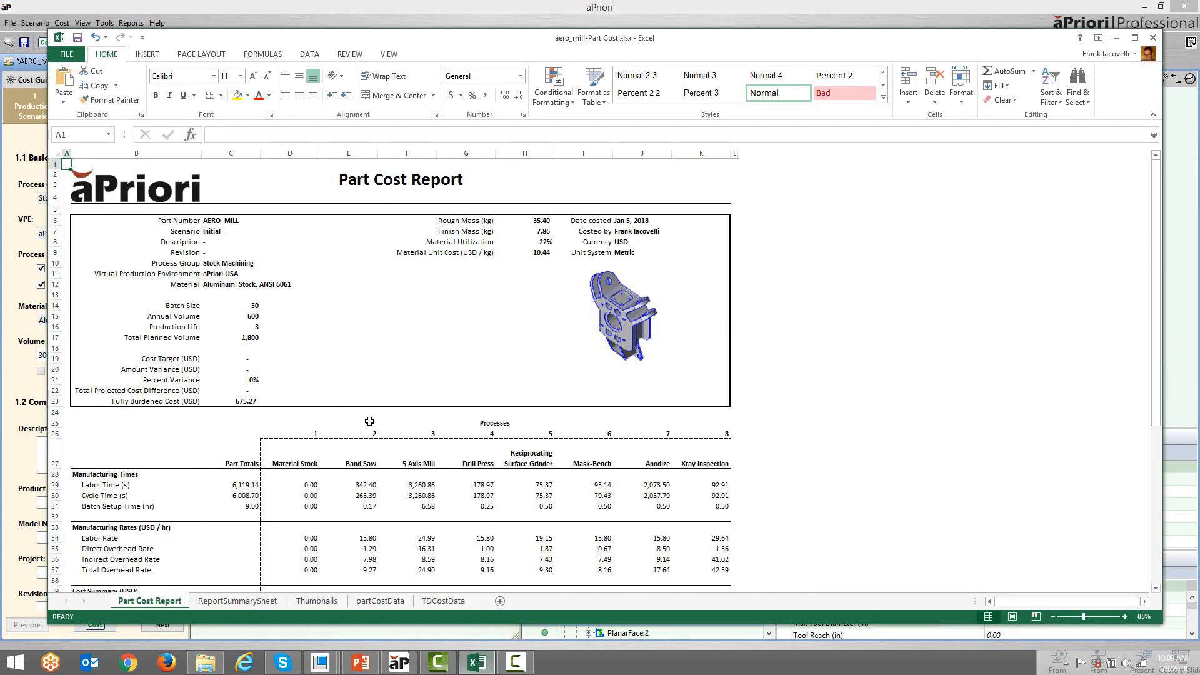
scroll(421, 409, "down", 1)
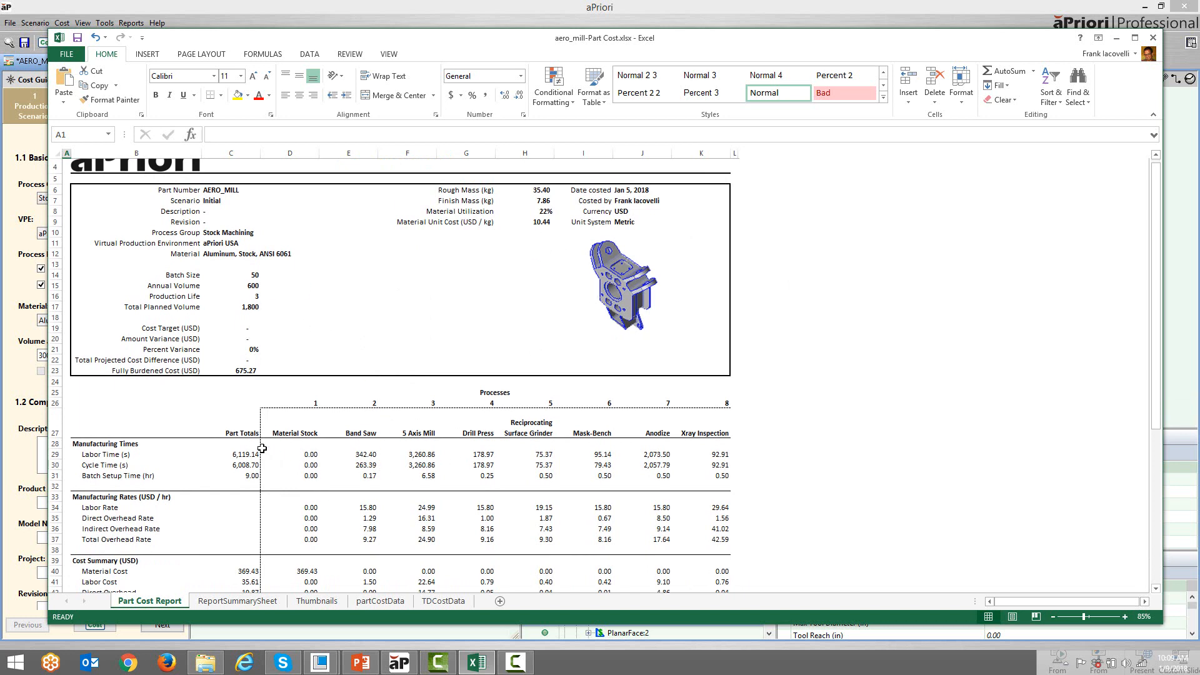
scroll(278, 448, "down", 1)
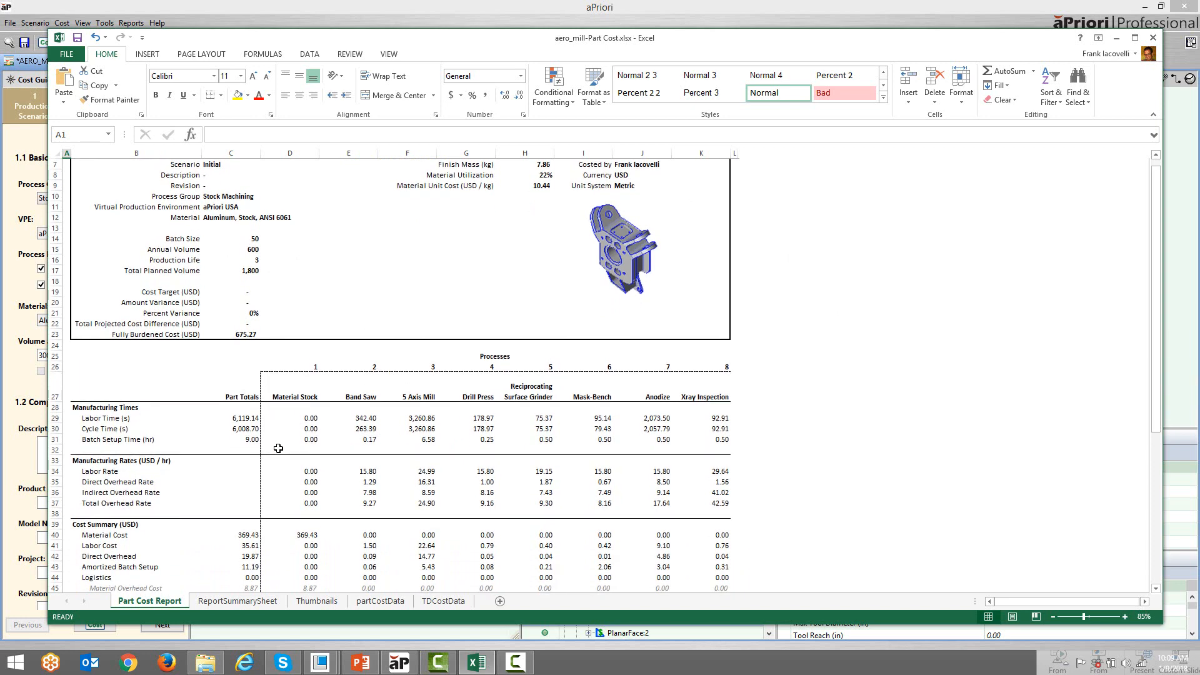
scroll(278, 448, "down", 1)
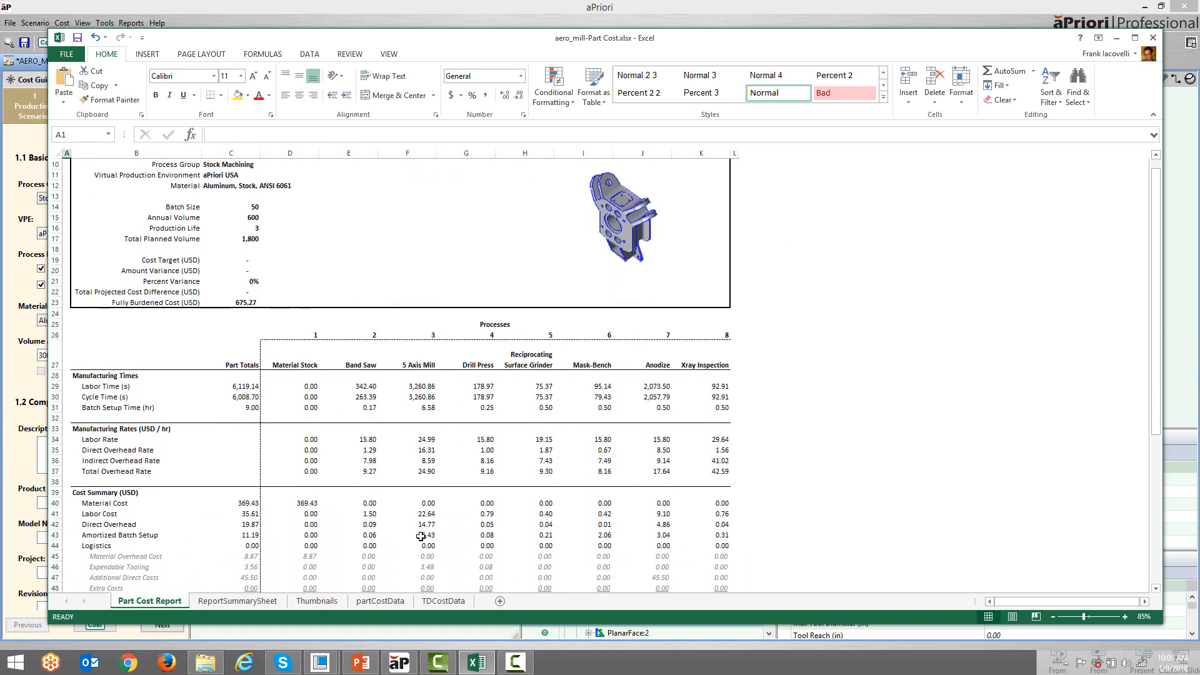
left_click(1153, 38)
left_click(595, 347)
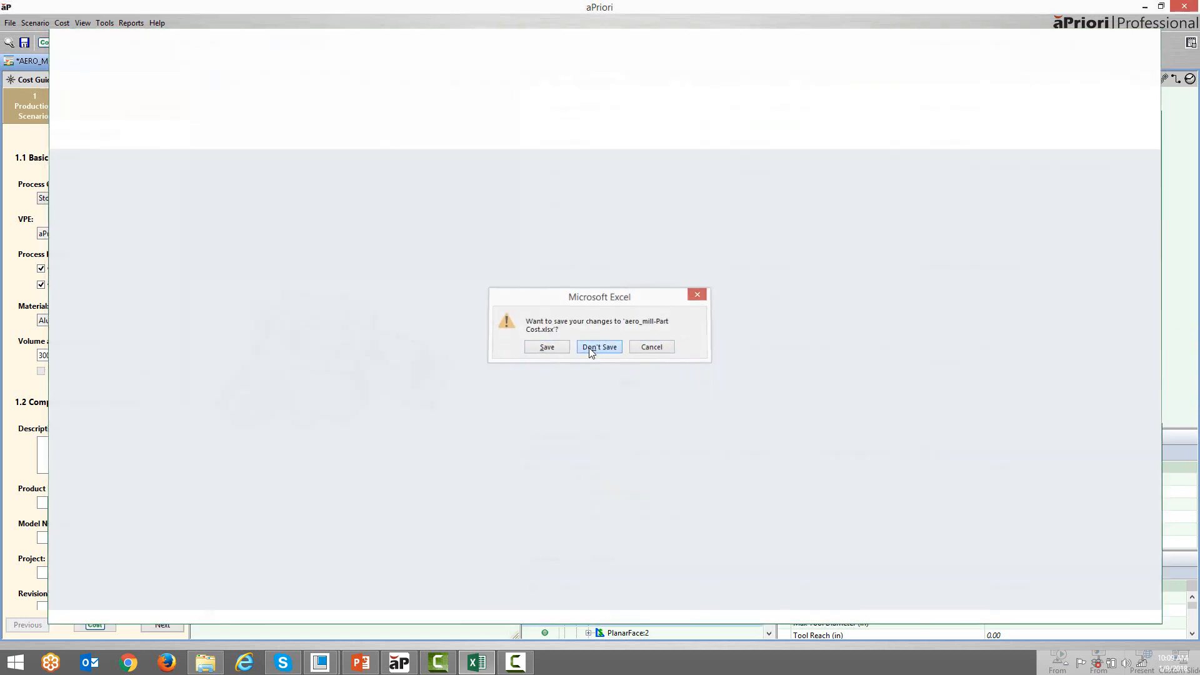
Expand the manufacturing process from Stock Machining down to 5 Axis Mill, and show the direction of Setup (SetupAxis:20) on the model.
left_click_drag(706, 429, 707, 410)
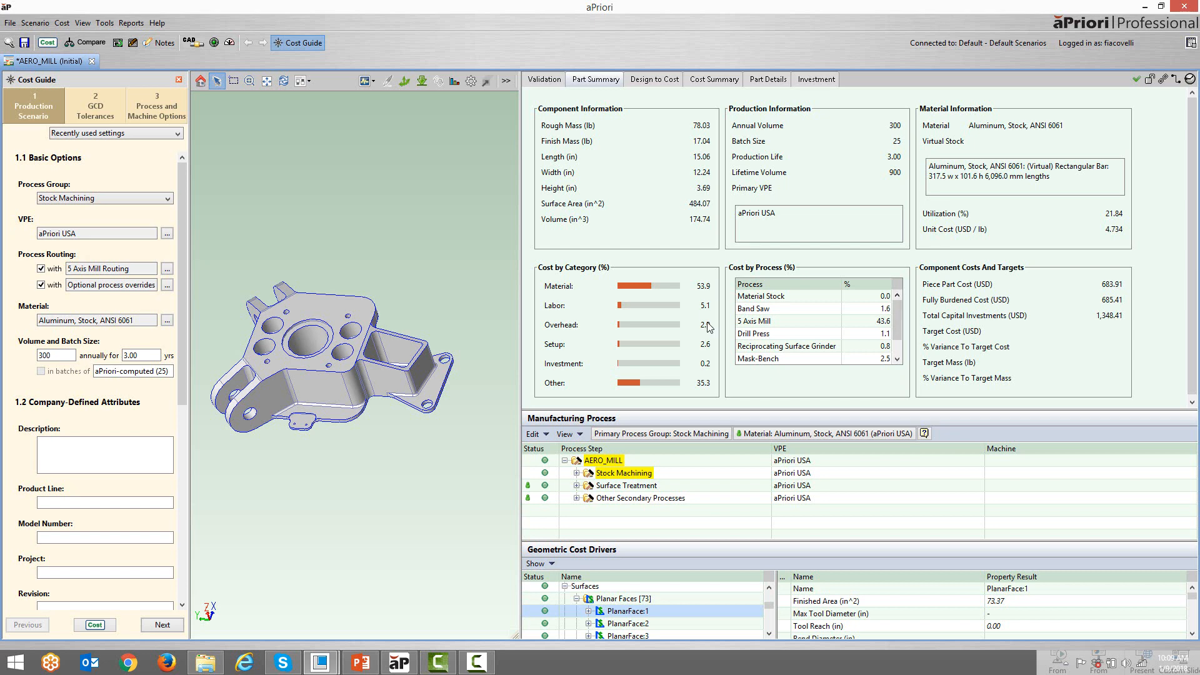
left_click(576, 473)
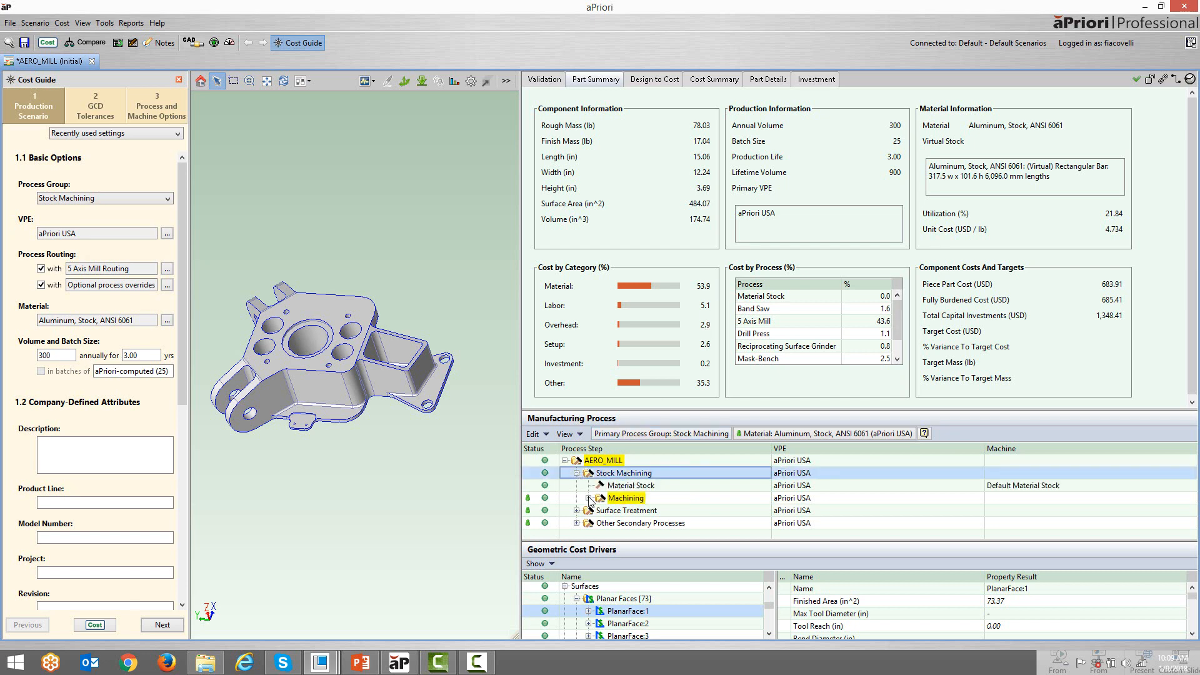
left_click(589, 498)
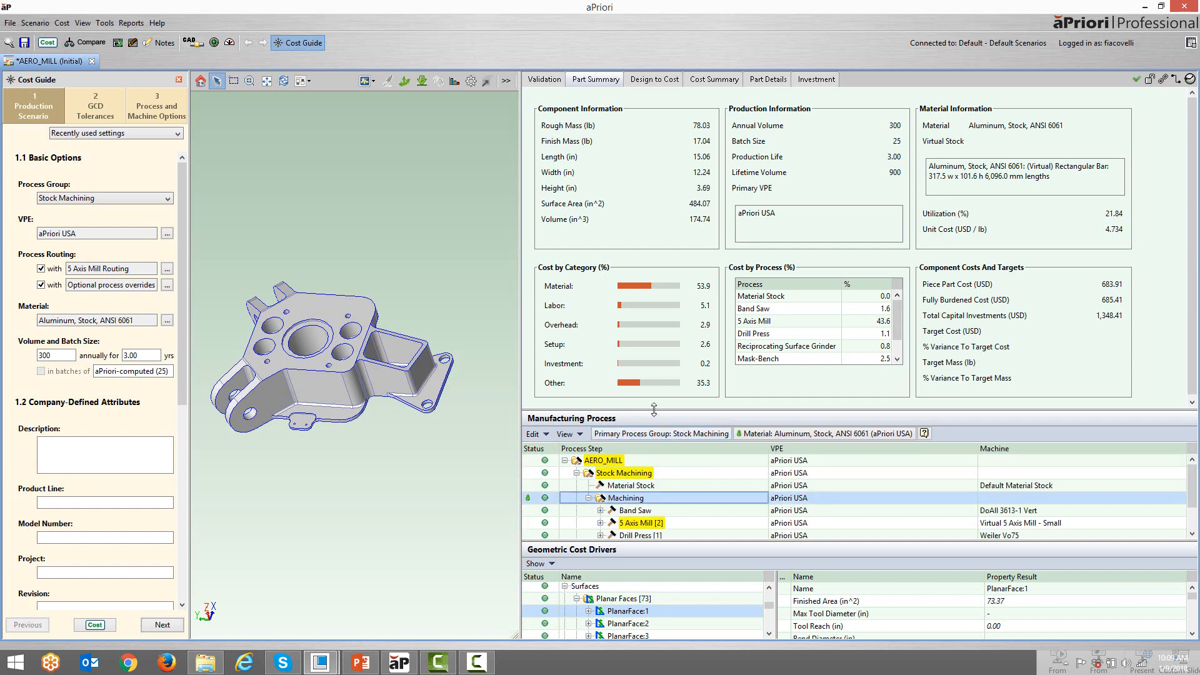
left_click_drag(654, 410, 653, 400)
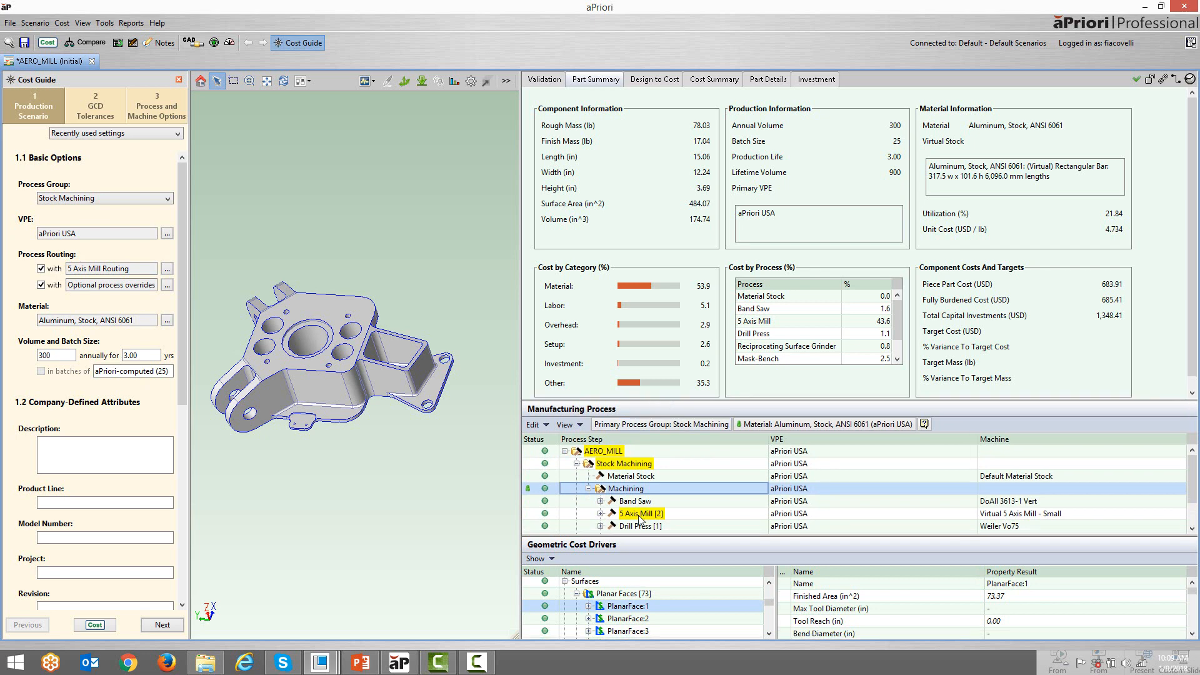
left_click(600, 513)
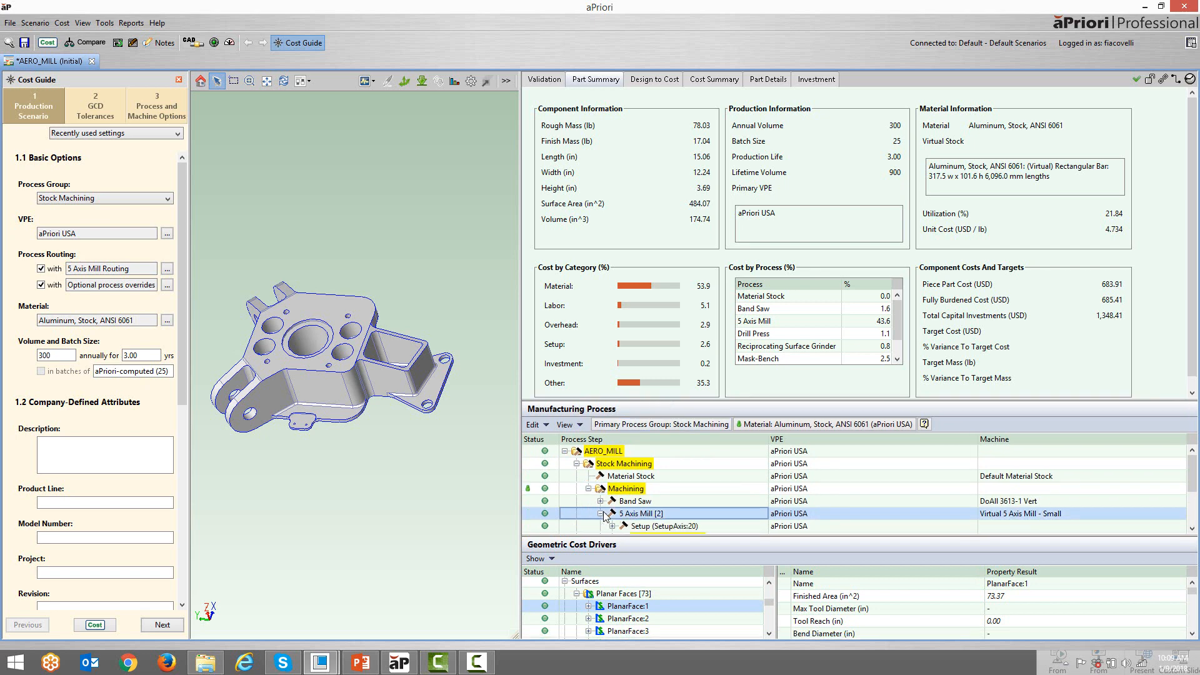
left_click(571, 487)
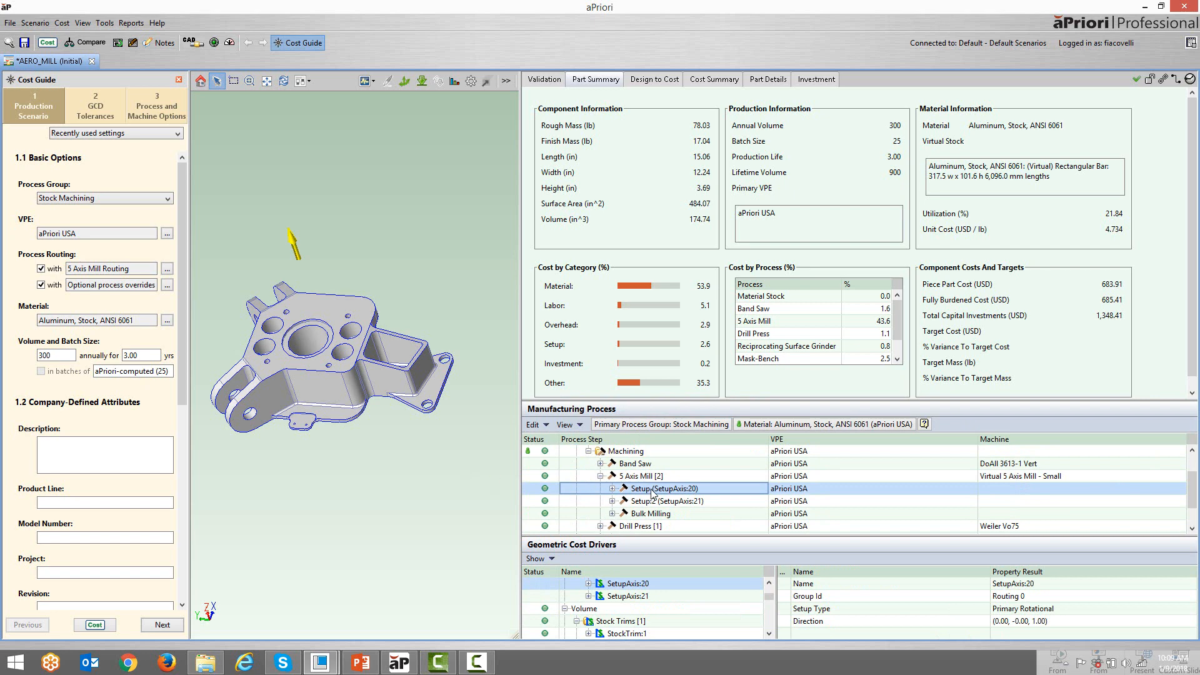
middle_click_drag(373, 428, 362, 376)
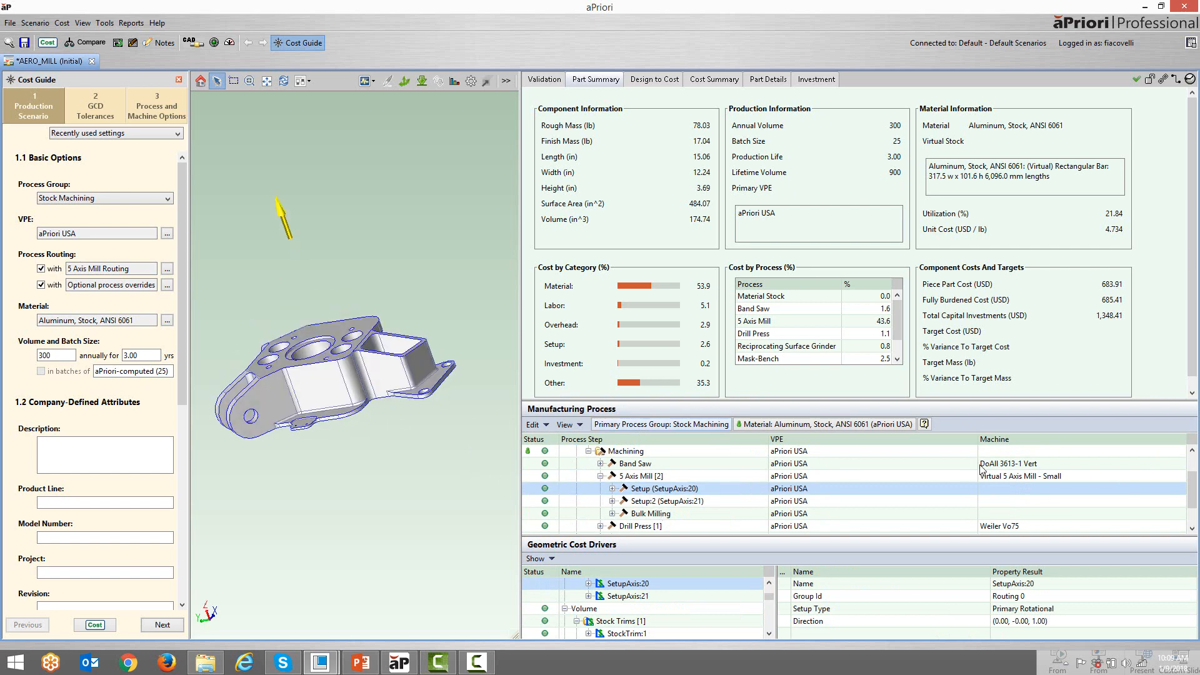
Review the machines available for the 5 Axis Mill process with all accounting rates shown, and close the machine selection without changes.
right_click(1005, 478)
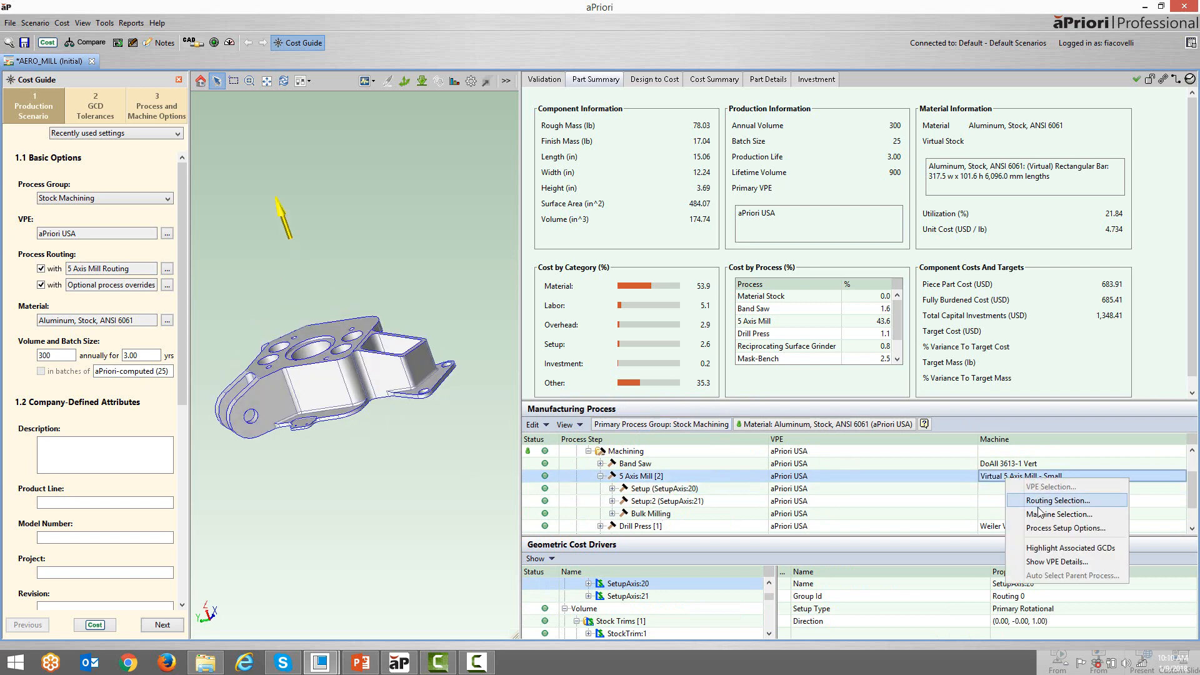
left_click(1041, 514)
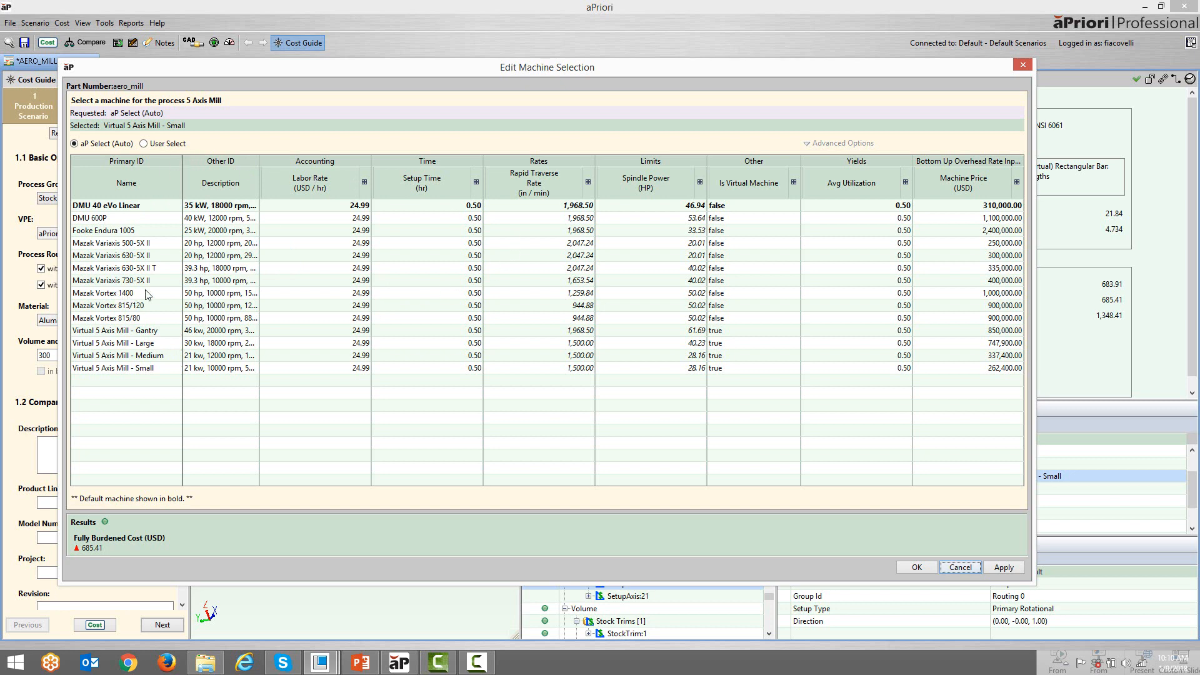
left_click(364, 182)
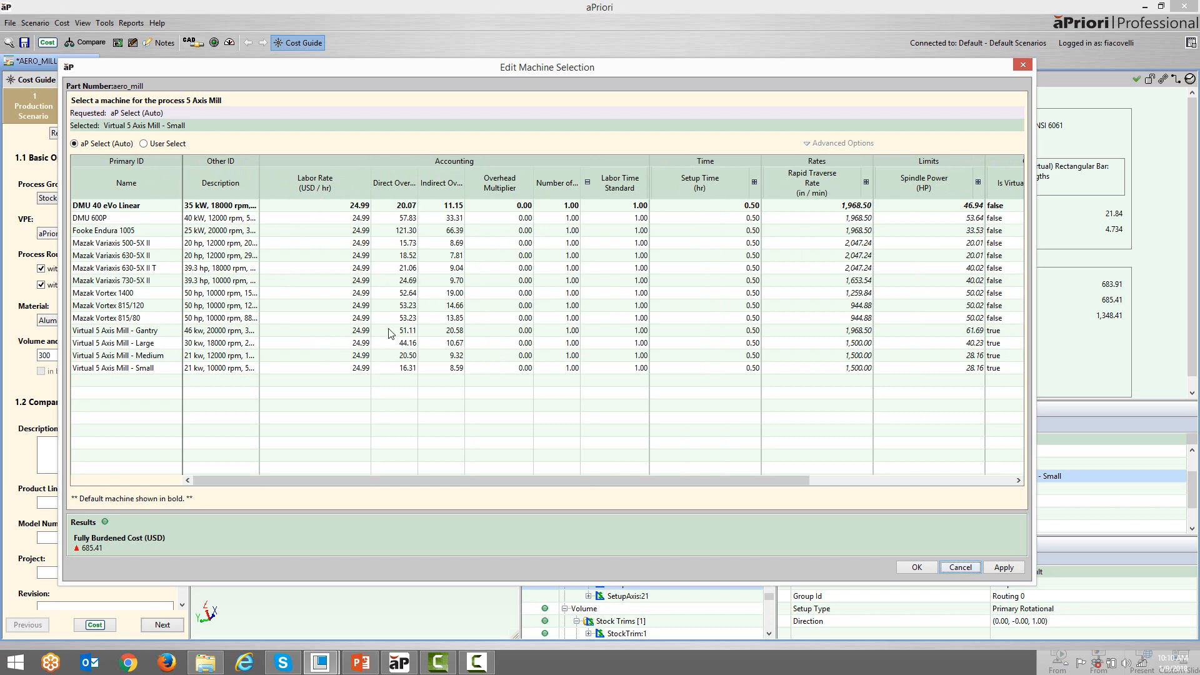
left_click(960, 567)
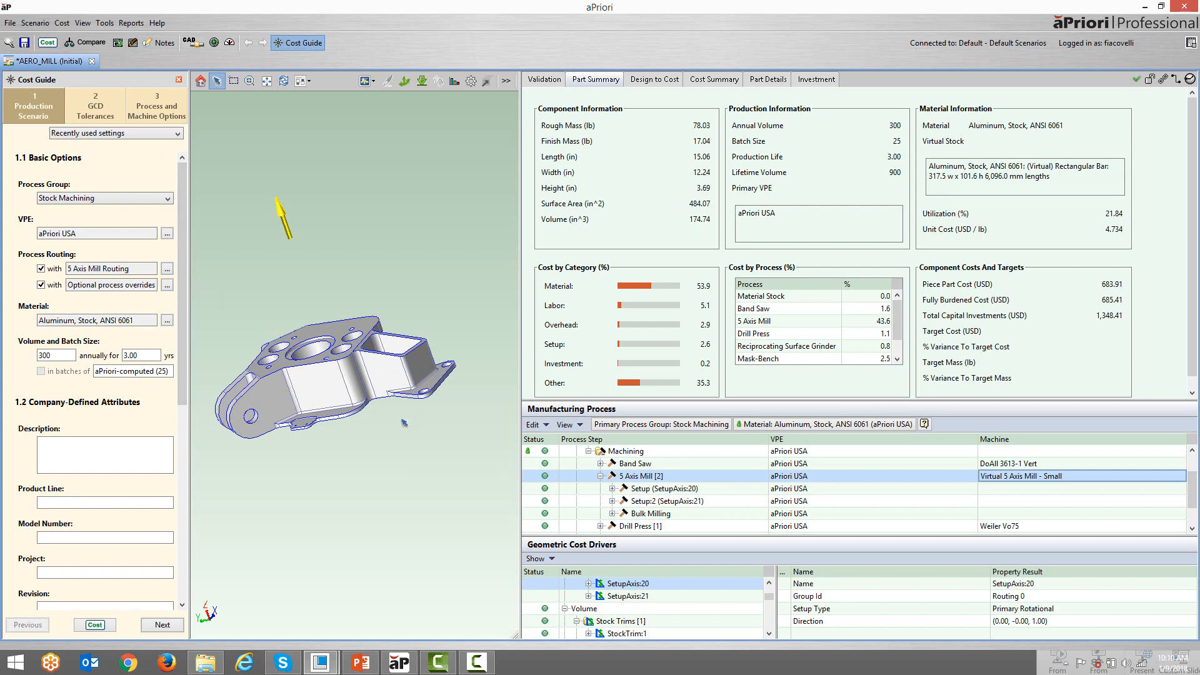
Widen the model viewer slightly and run Geometry Analysis on the part with the Concave Surfaces < Radius Threshold criterion.
middle_click_drag(403, 419, 388, 421)
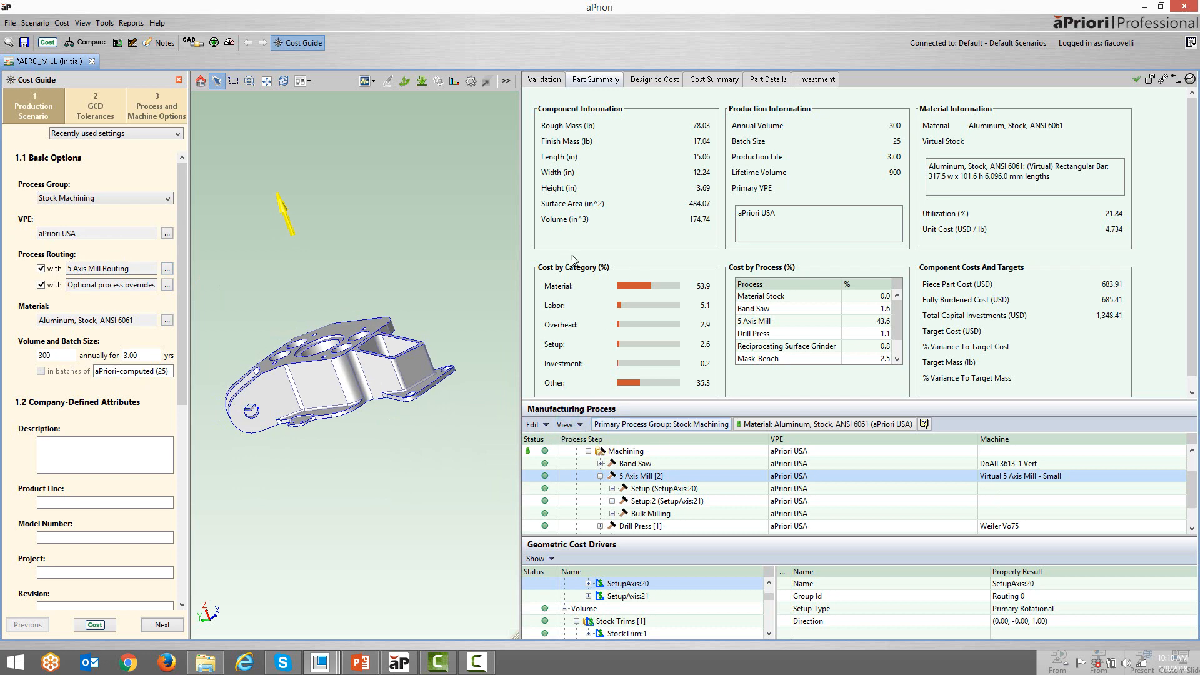
left_click_drag(520, 315, 530, 316)
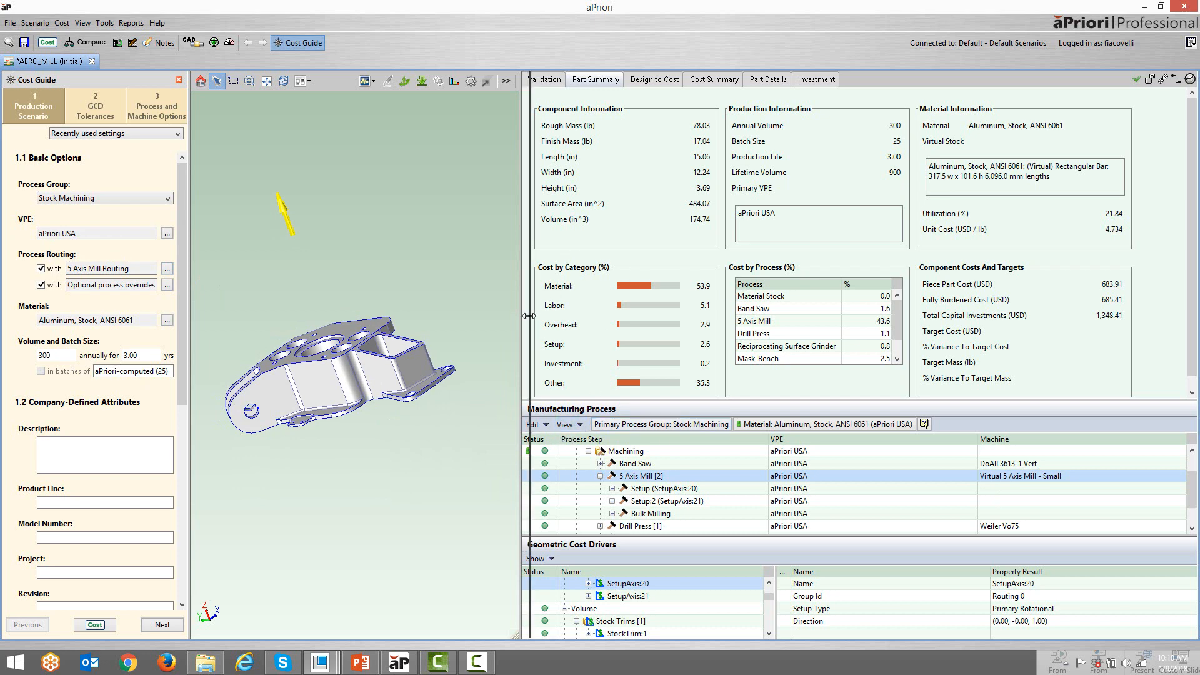
middle_click_drag(462, 355, 455, 378)
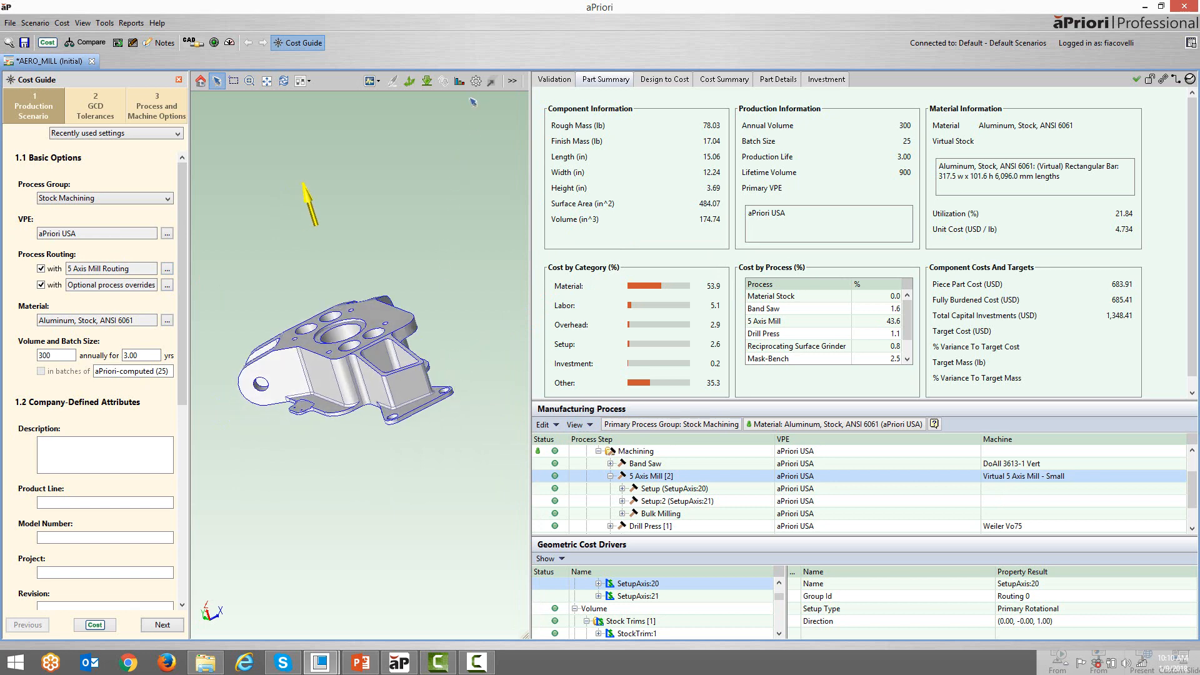
left_click(459, 81)
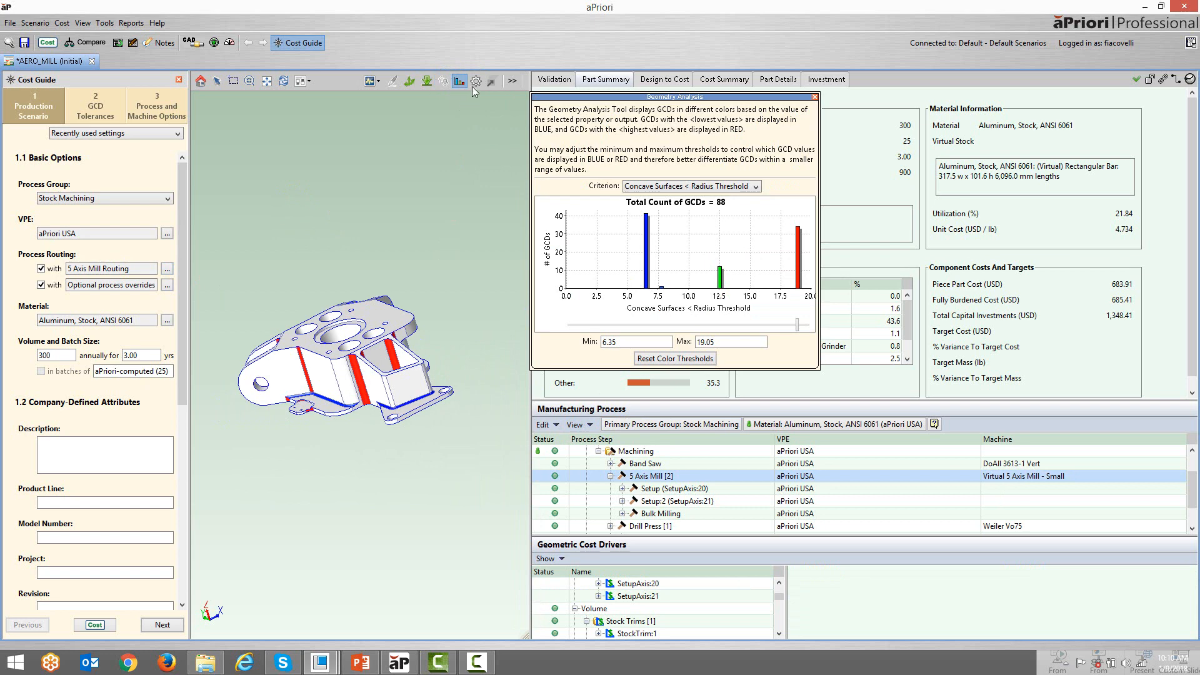
left_click(643, 186)
mouse_move(754, 209)
left_mouse_down()
mouse_move(756, 244)
mouse_move(755, 206)
left_mouse_up()
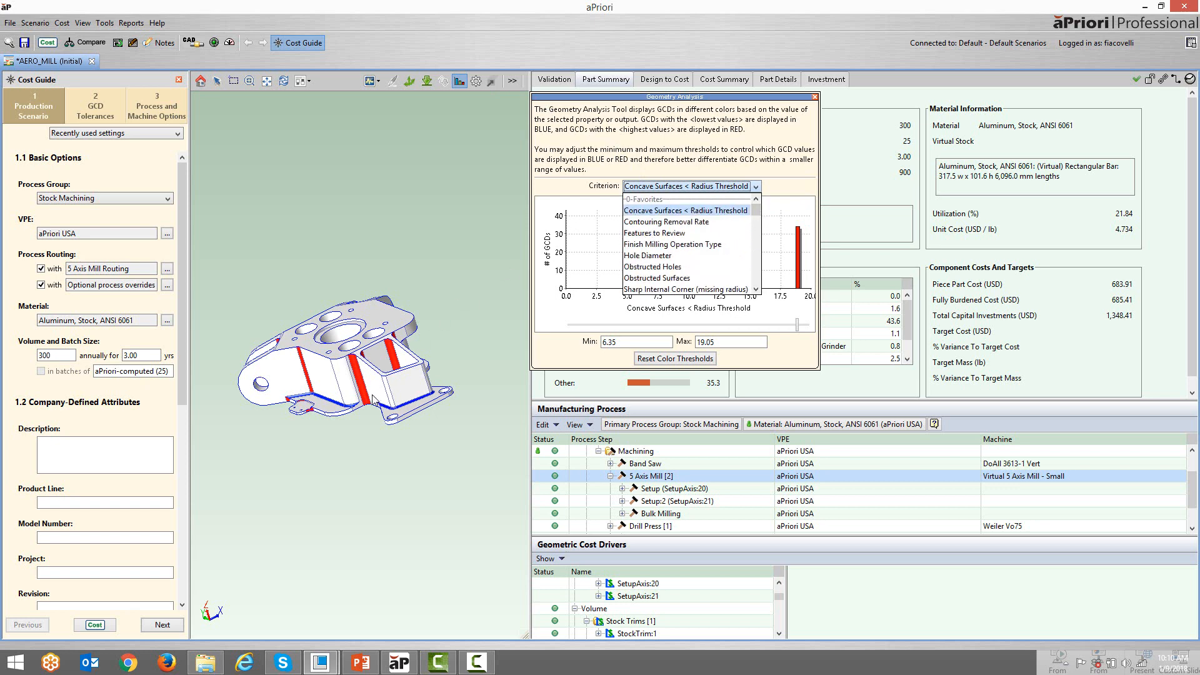
Examine the color-coded concave radii on the part's outer walls, box pocket and underside pockets.
scroll(372, 396, "up", 3)
middle_click_drag(341, 398, 375, 399)
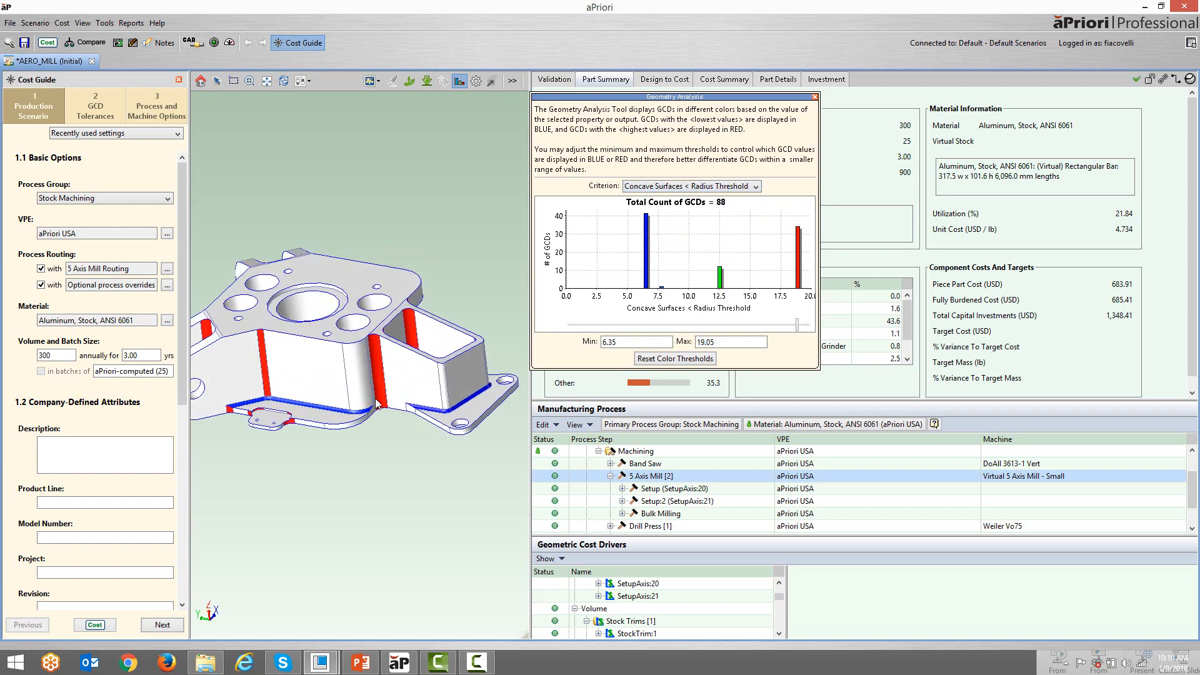
middle_click_drag(417, 363, 421, 317)
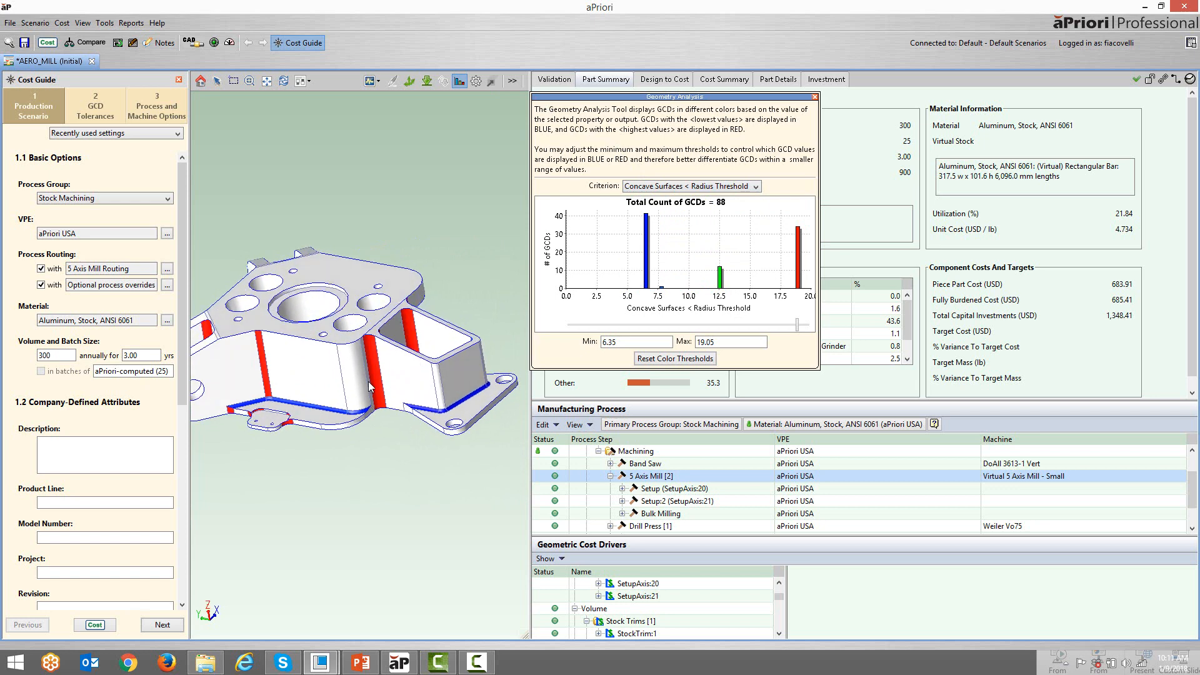
middle_click_drag(269, 395, 256, 396)
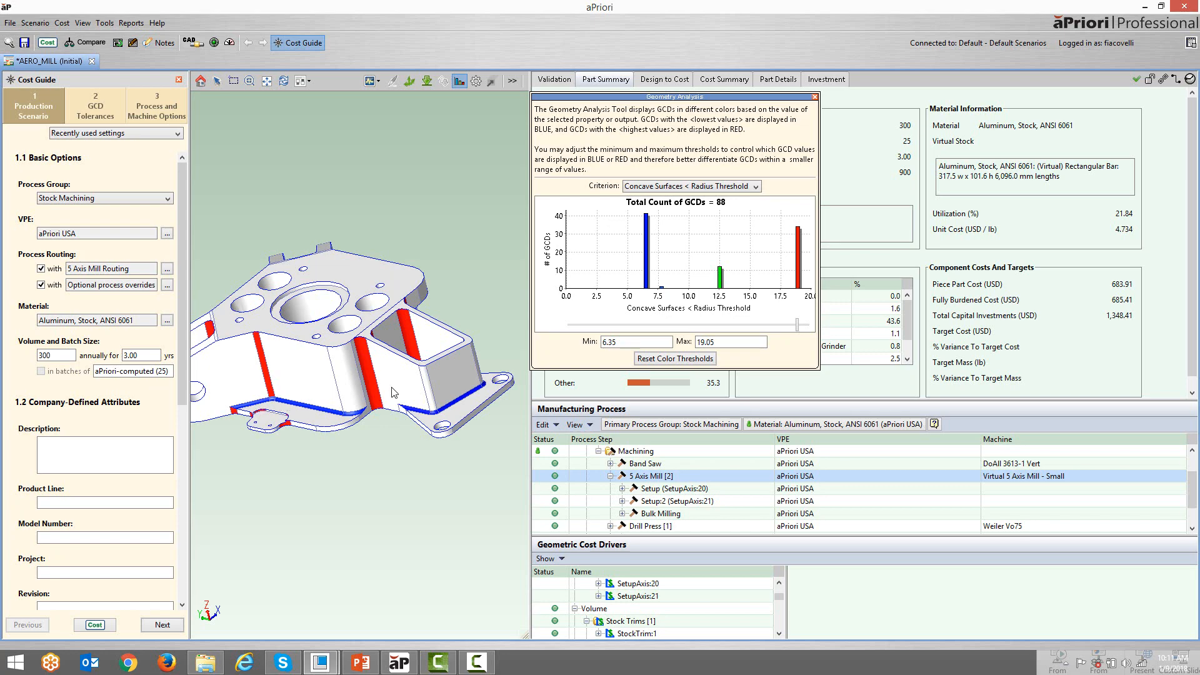
middle_click_drag(394, 393, 284, 145)
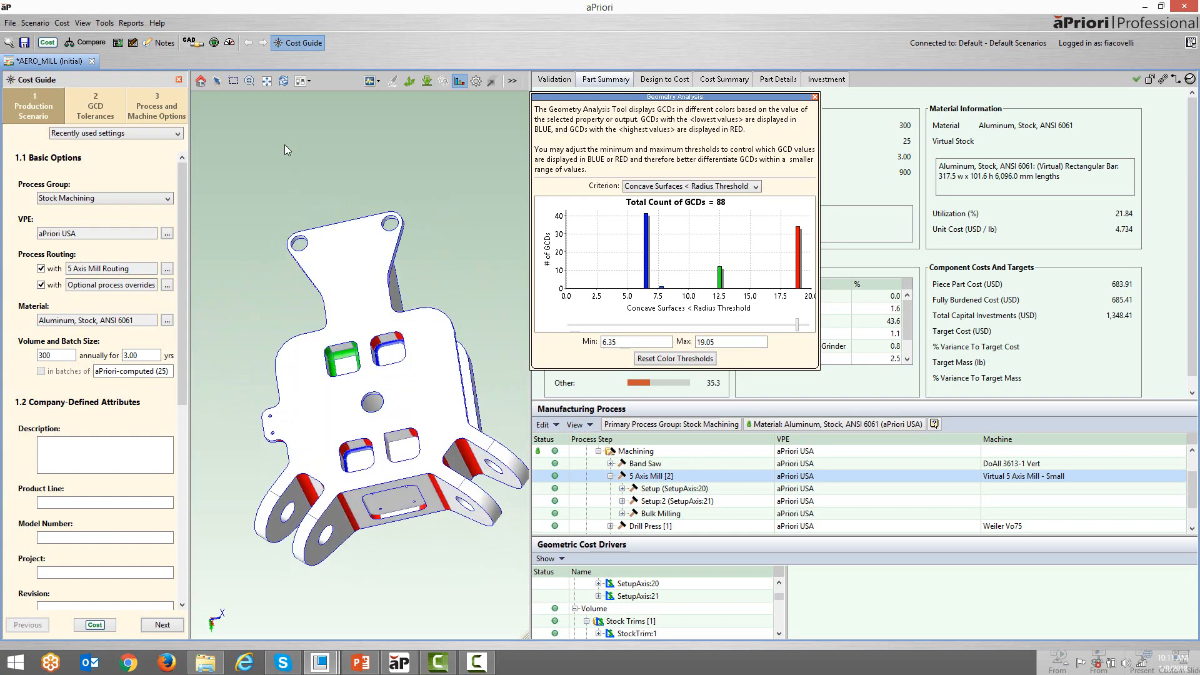
scroll(348, 346, "up", 2)
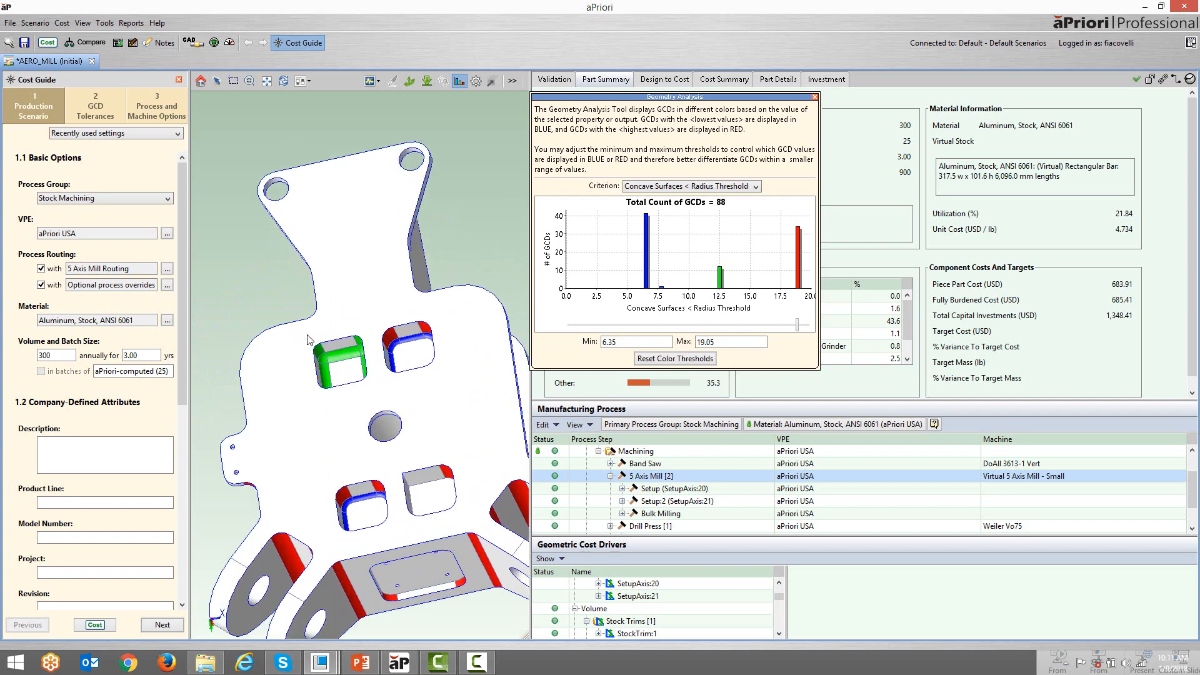
middle_click_drag(361, 395, 323, 361)
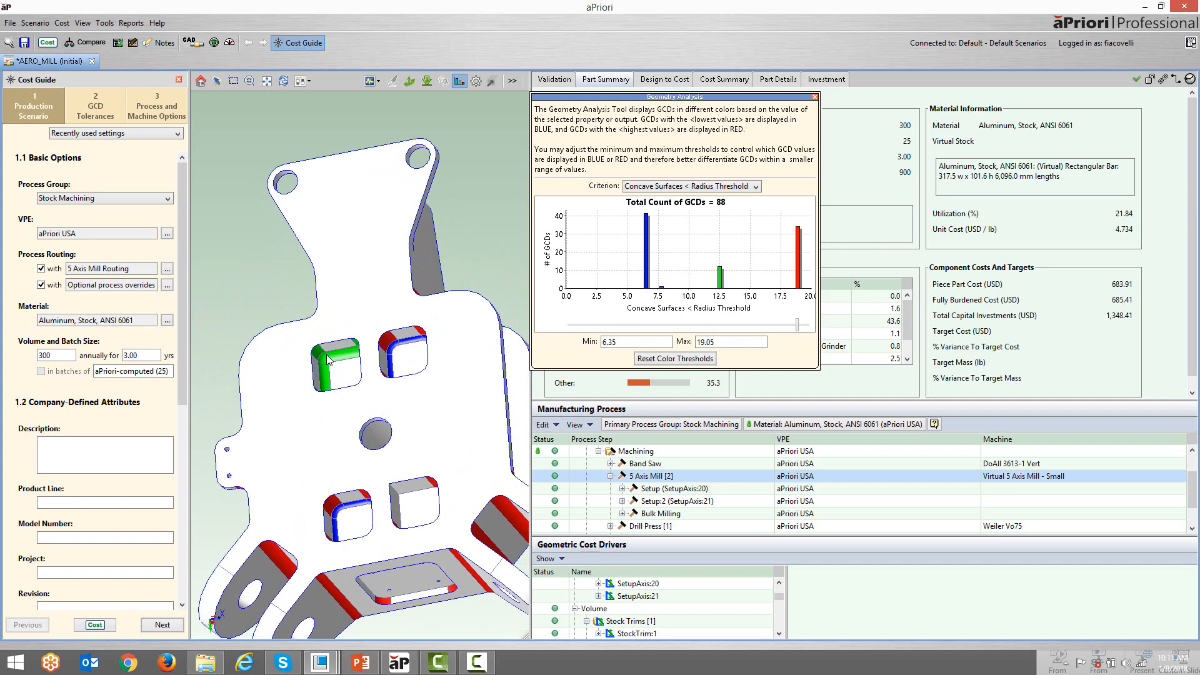
middle_click_drag(327, 355, 361, 370)
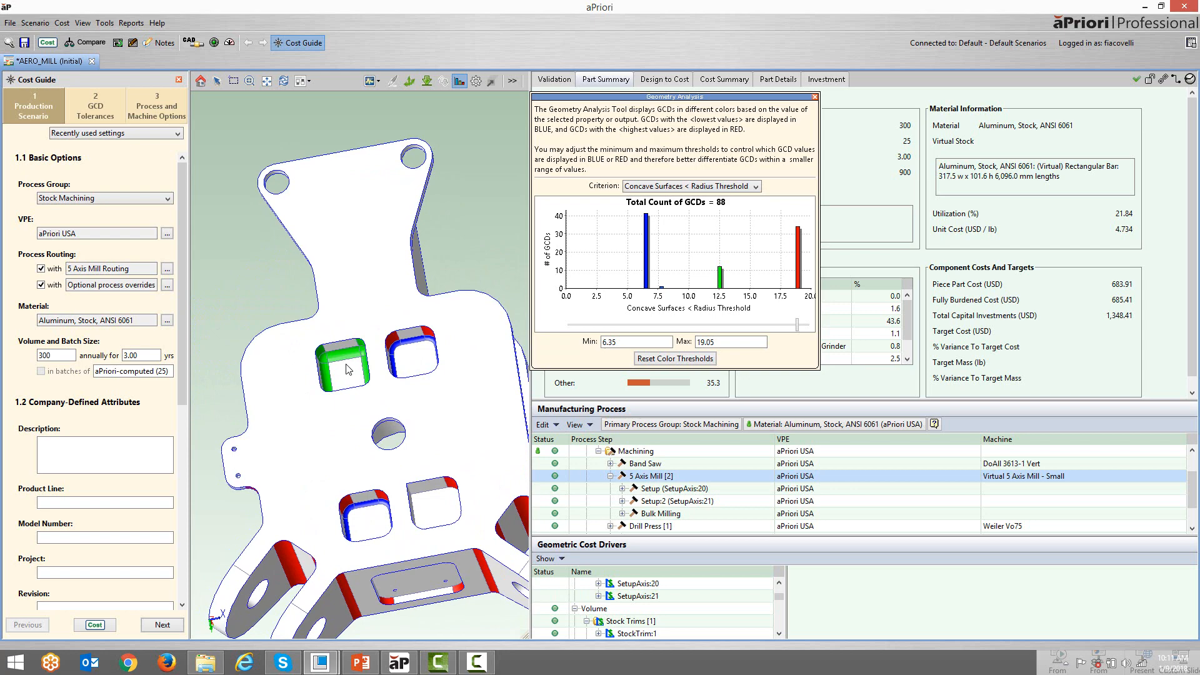
middle_click_drag(416, 545, 310, 335)
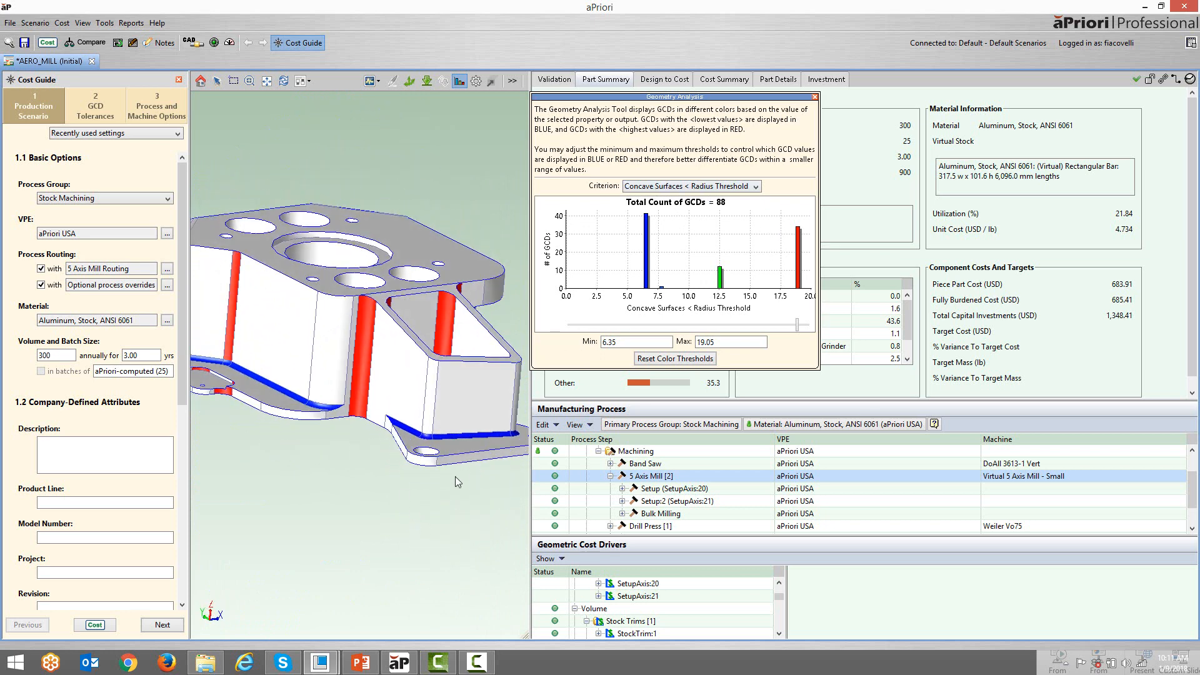
Switch to the DTC_BAD_ROUNDS scenario, examine its color-coded concave radii for comparison, and return to AERO_MILL.
left_click(400, 664)
middle_click_drag(404, 479, 440, 308)
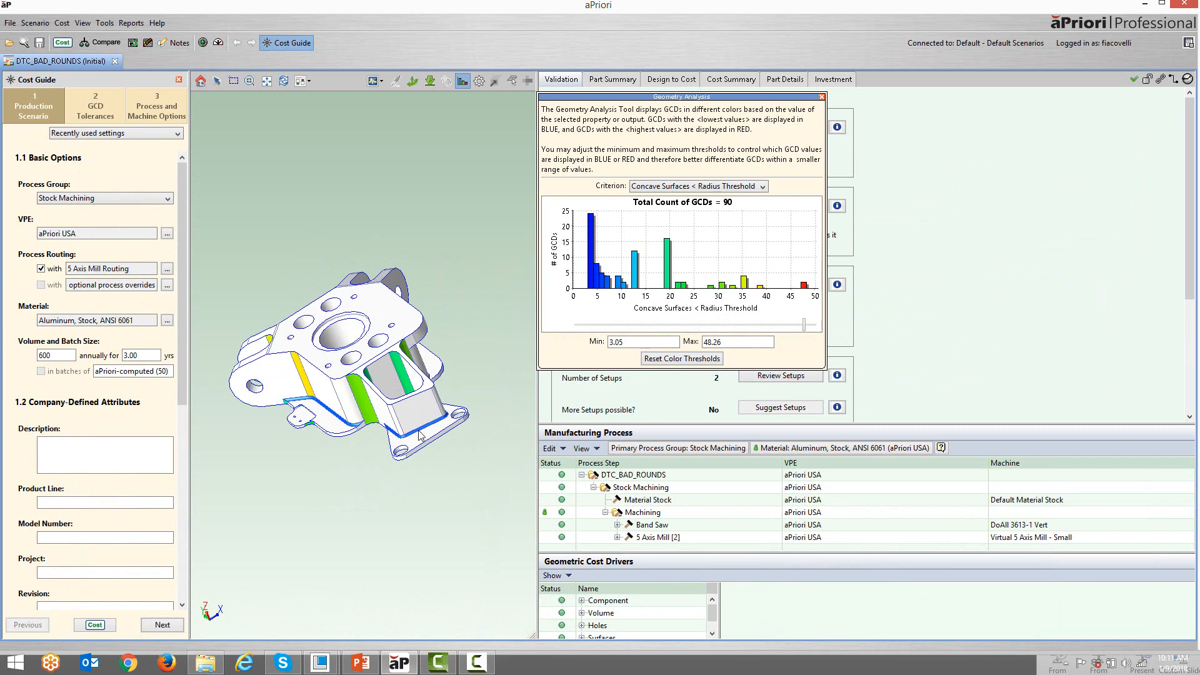
middle_click_drag(394, 449, 472, 460)
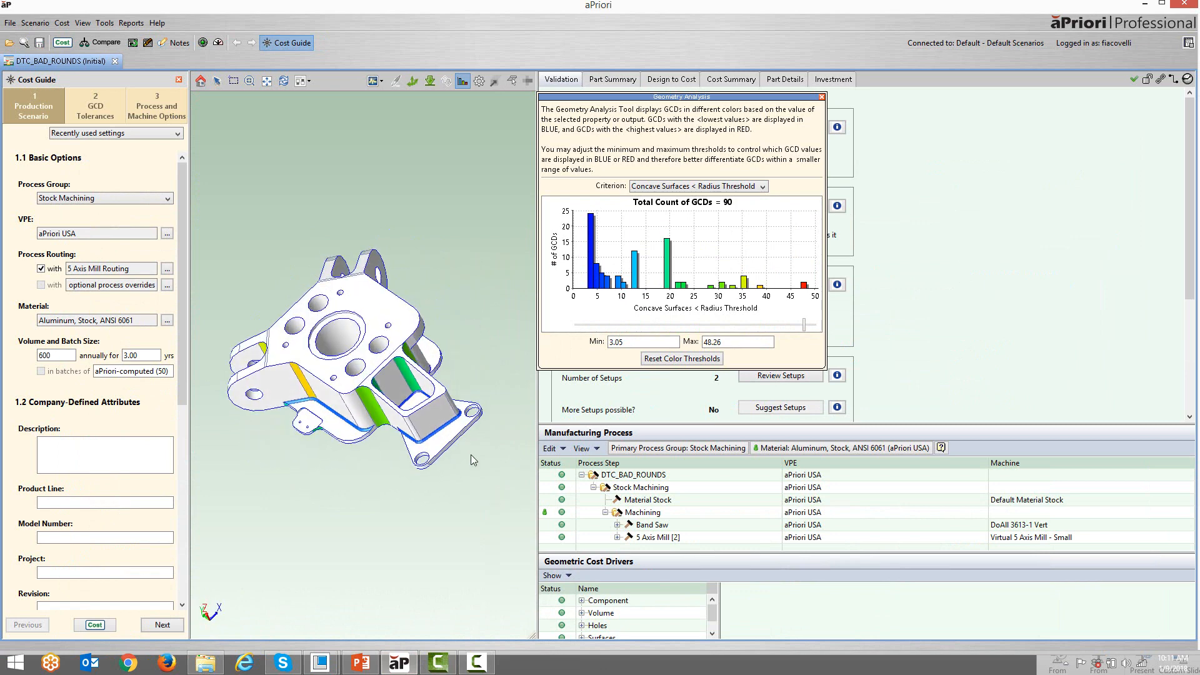
left_click(1145, 5)
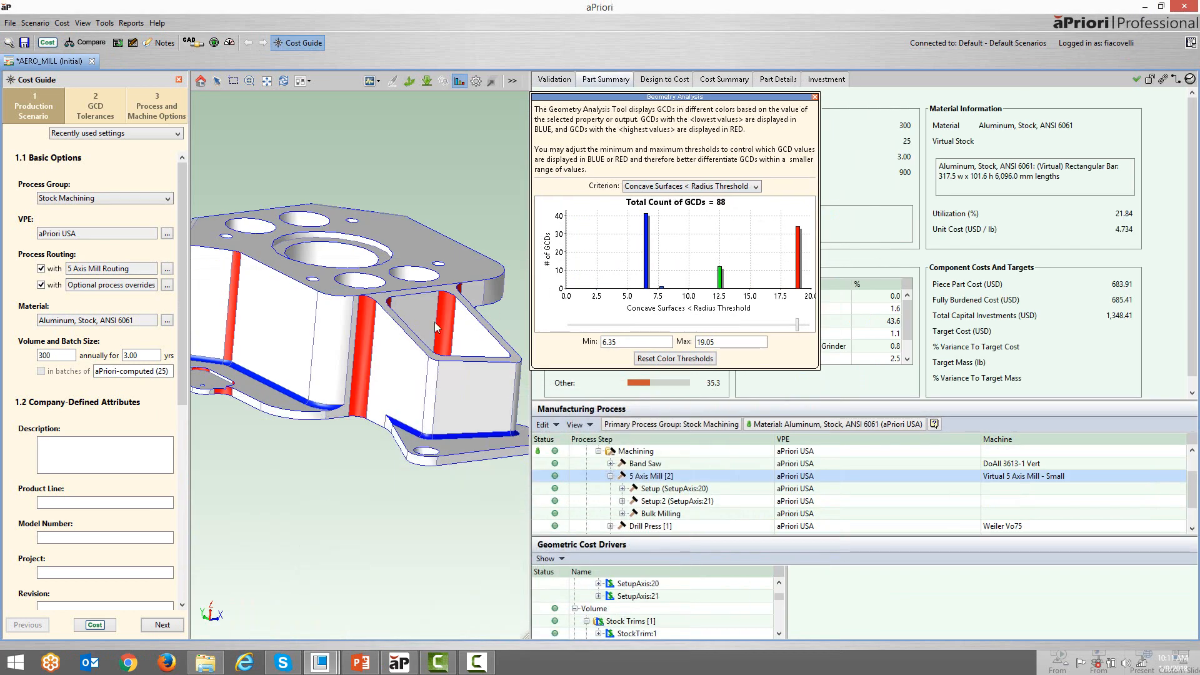
Switch the Geometry Analysis criterion to Hole Diameter and examine the color-coded holes on the part's upper plate and sides.
middle_click_drag(405, 335, 413, 340)
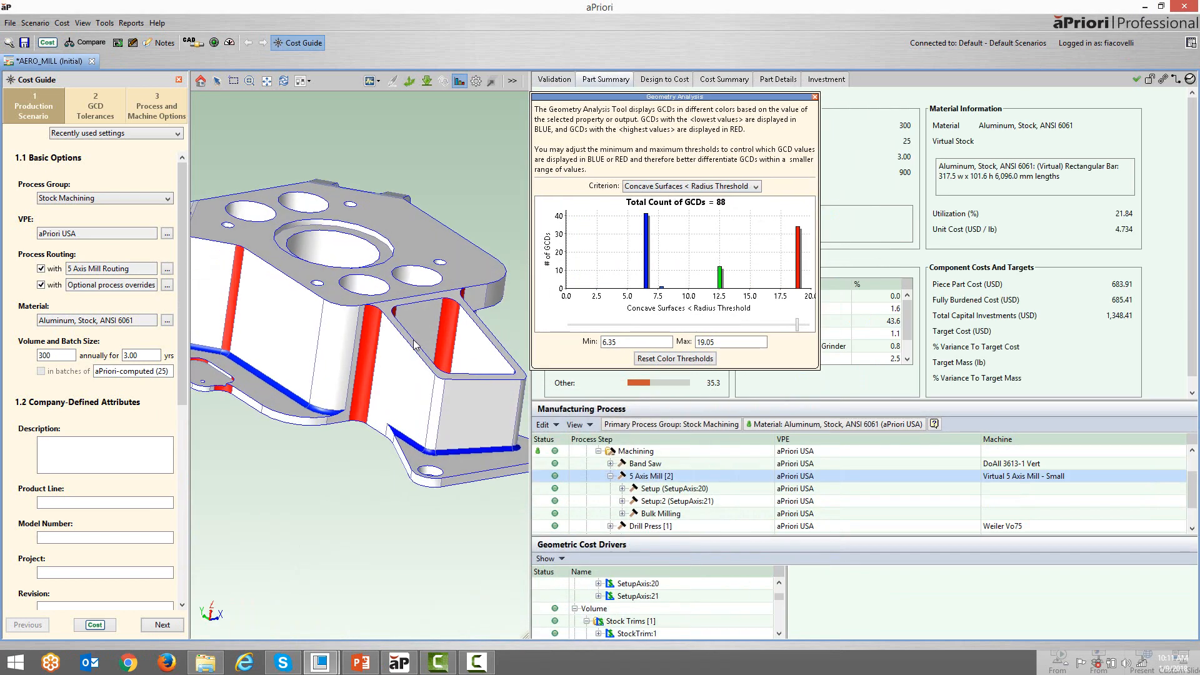
left_click(661, 187)
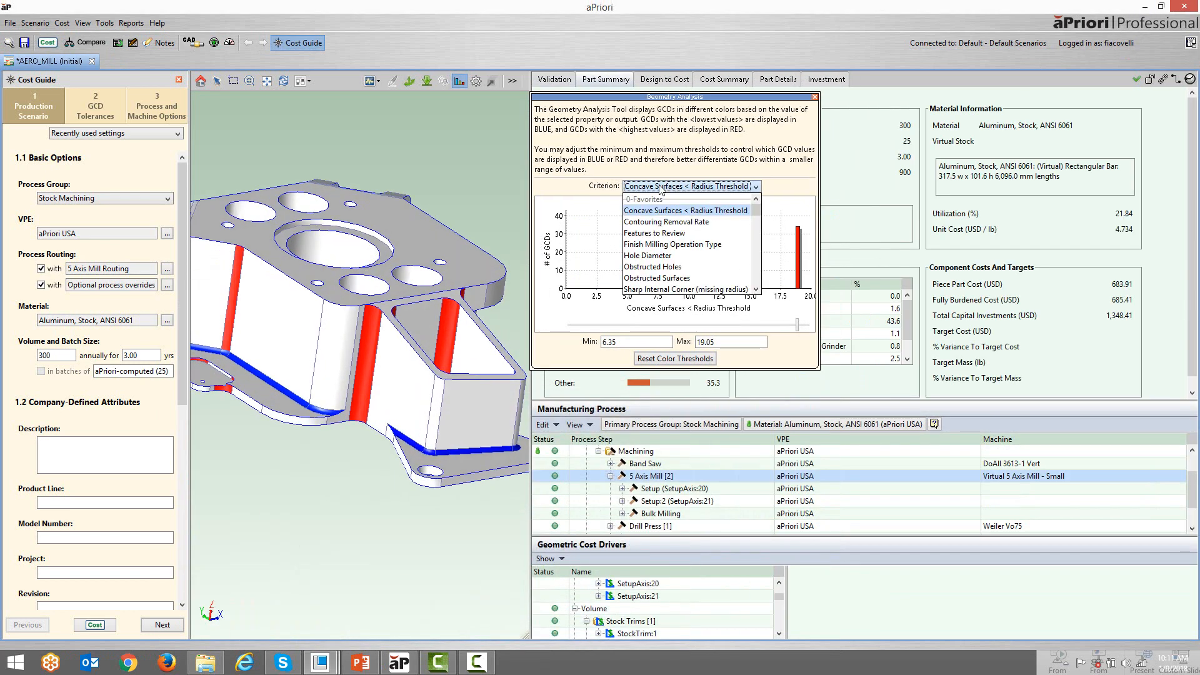
left_click(649, 255)
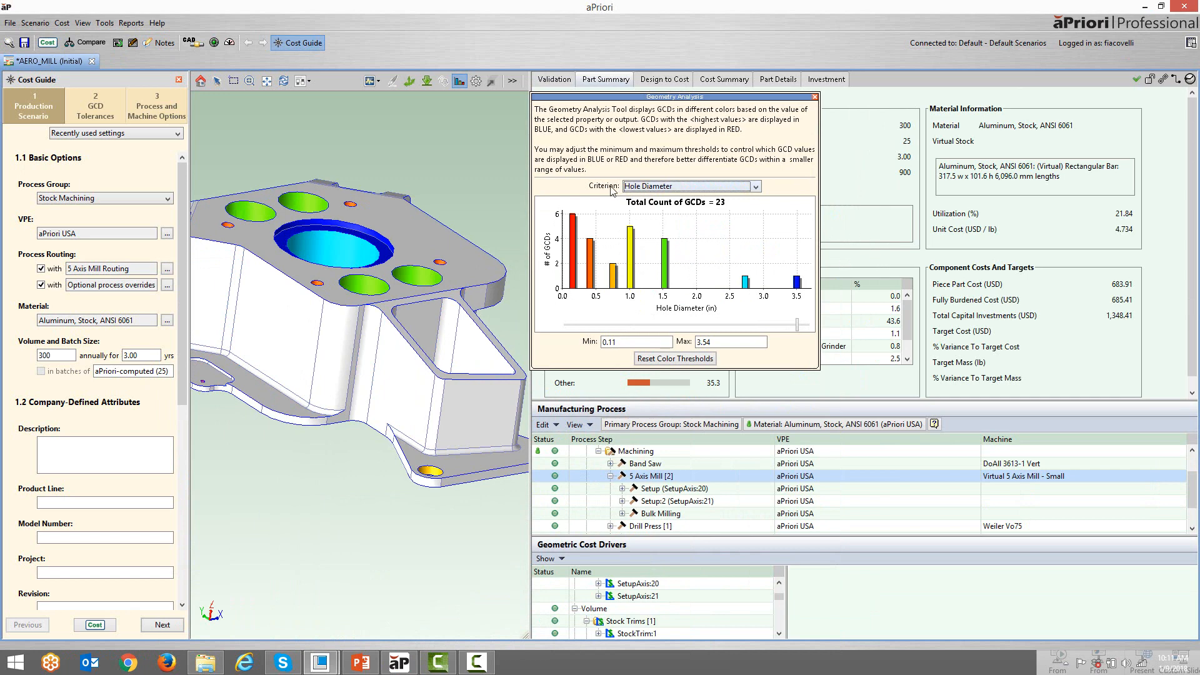
left_click_drag(480, 347, 415, 362)
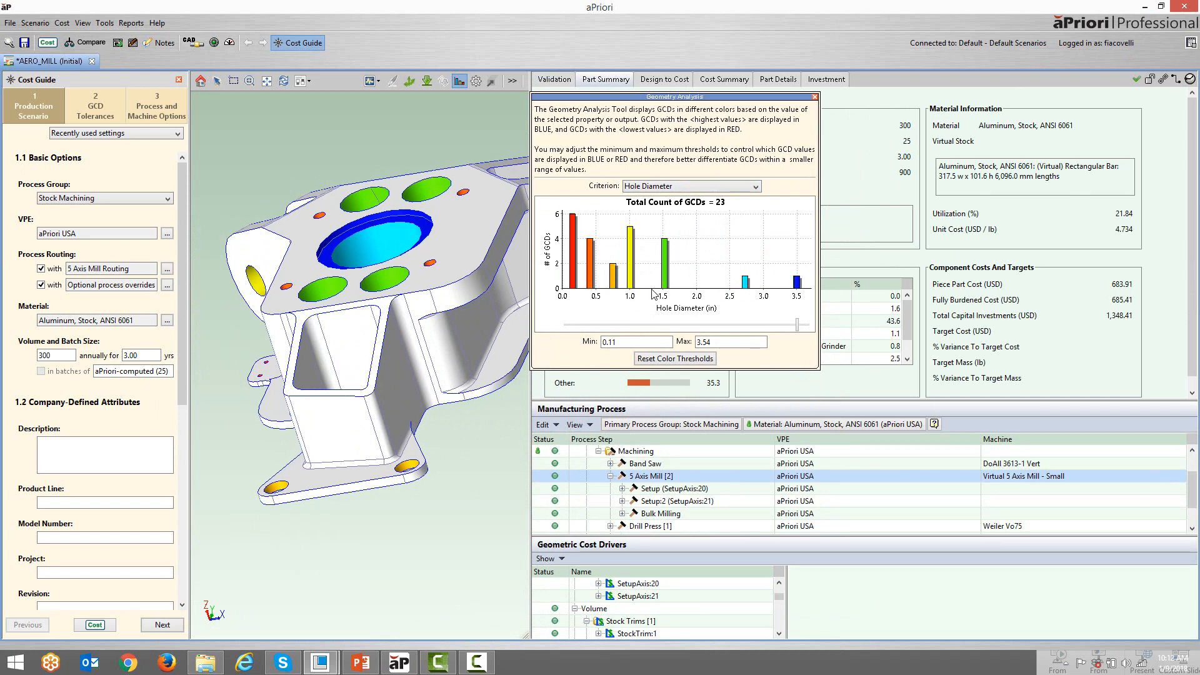
Analyze the part by Finish Milling Operation Type, examine the box pocket's walls, and lower the maximum color threshold to 4.63.
left_click(659, 188)
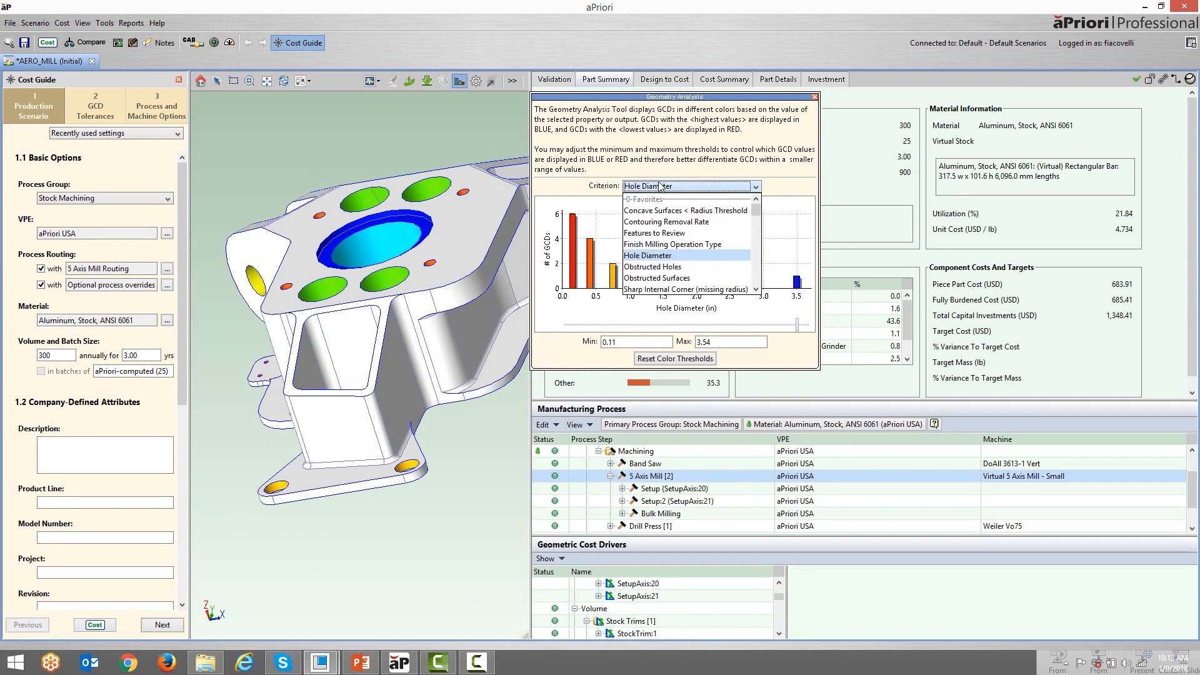
left_click(680, 244)
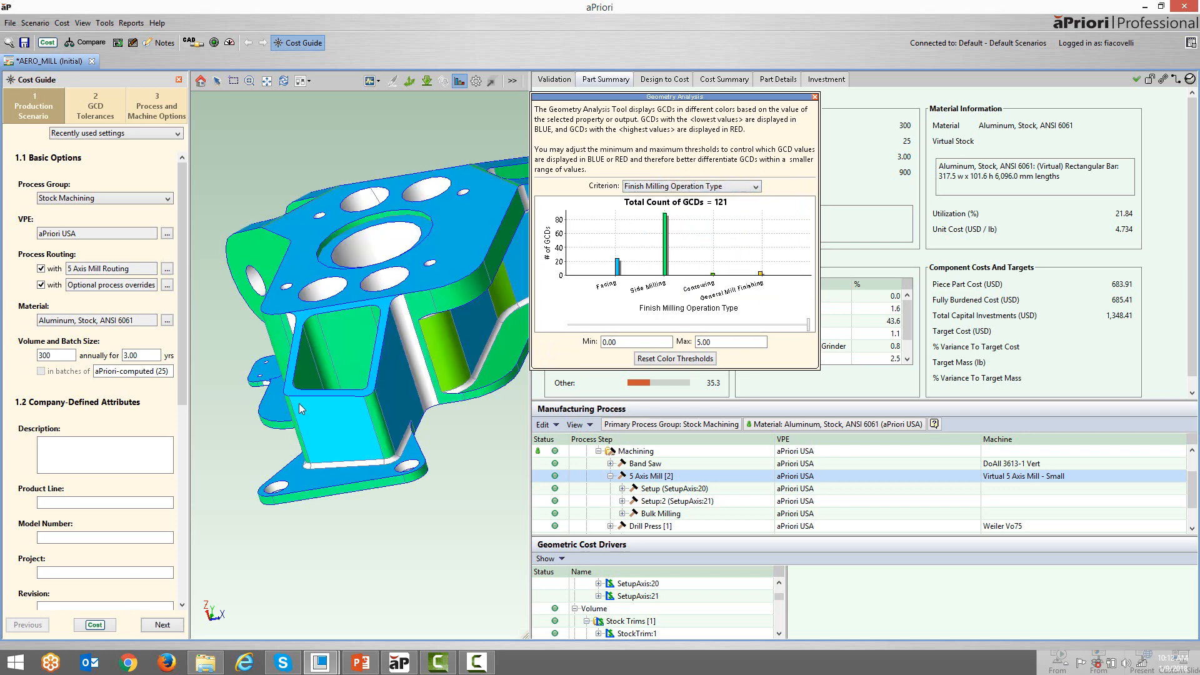
left_click_drag(299, 404, 363, 324)
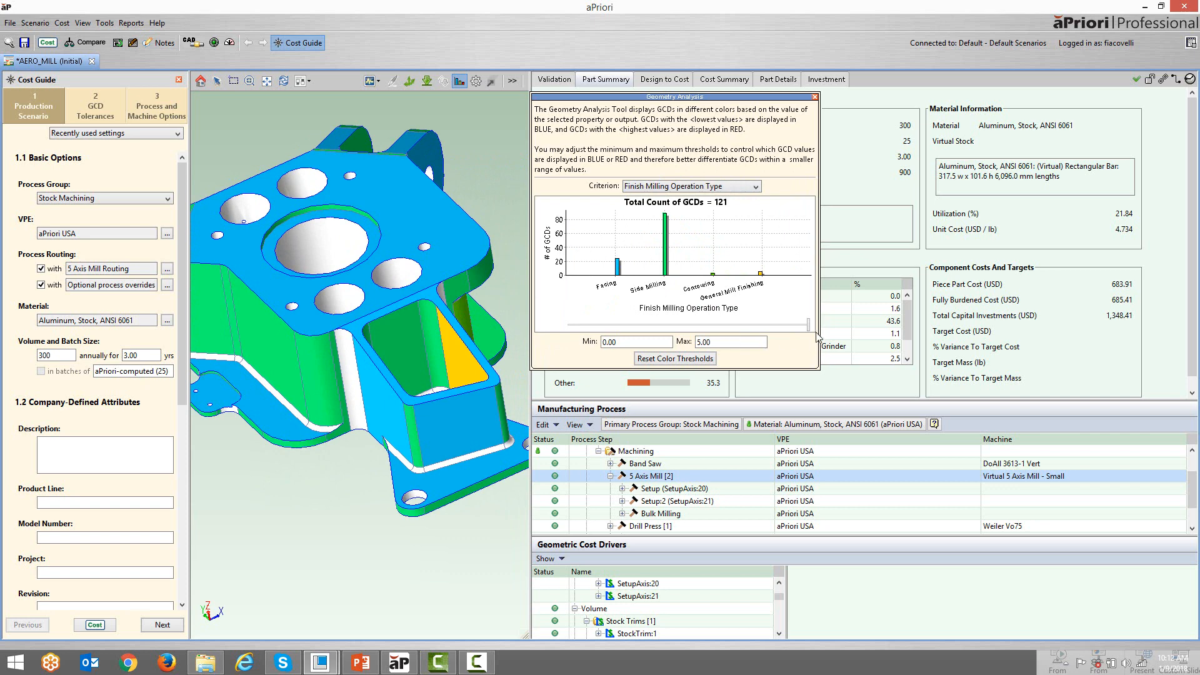
mouse_move(808, 324)
left_mouse_down()
mouse_move(734, 323)
mouse_move(792, 324)
left_mouse_up()
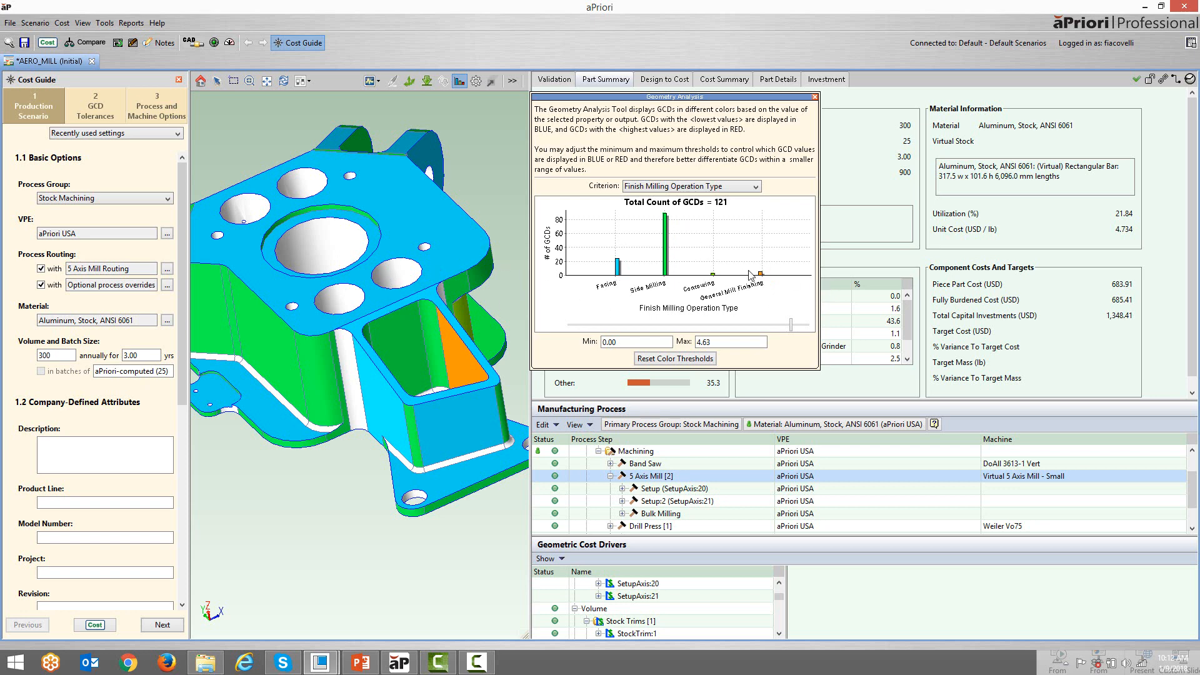
Switch the analysis criterion to Side Mill Length To Diameter Ratio and examine the color-coded walls and box pocket.
left_click(676, 186)
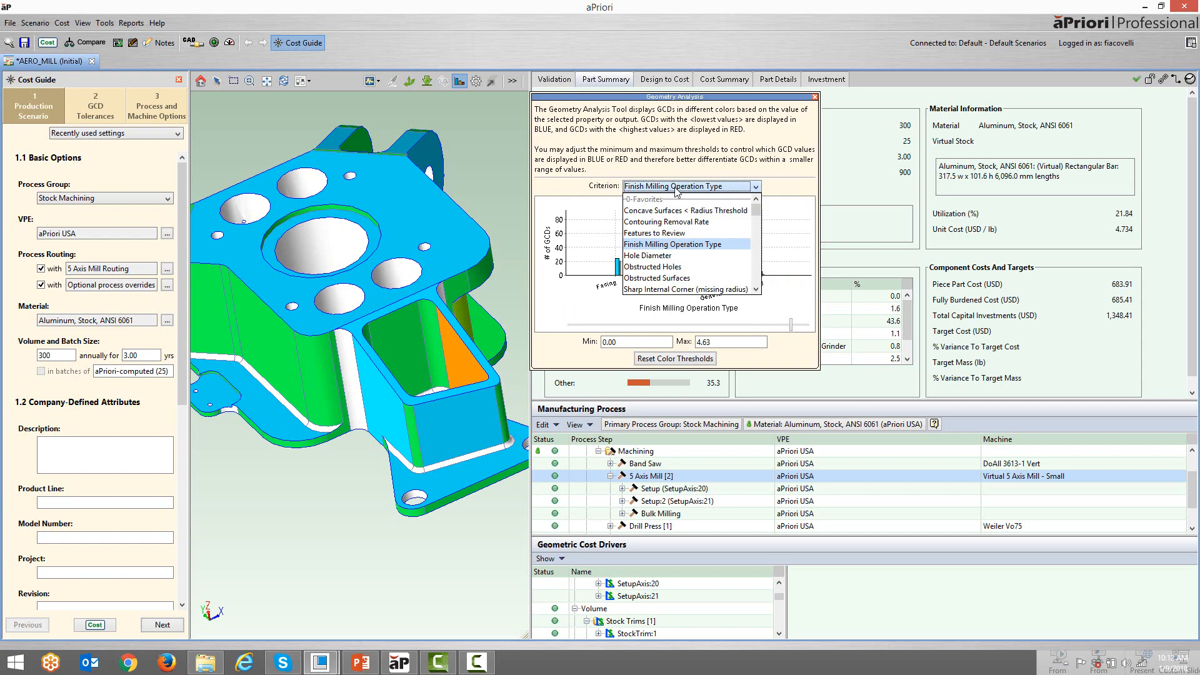
scroll(674, 207, "down", 2)
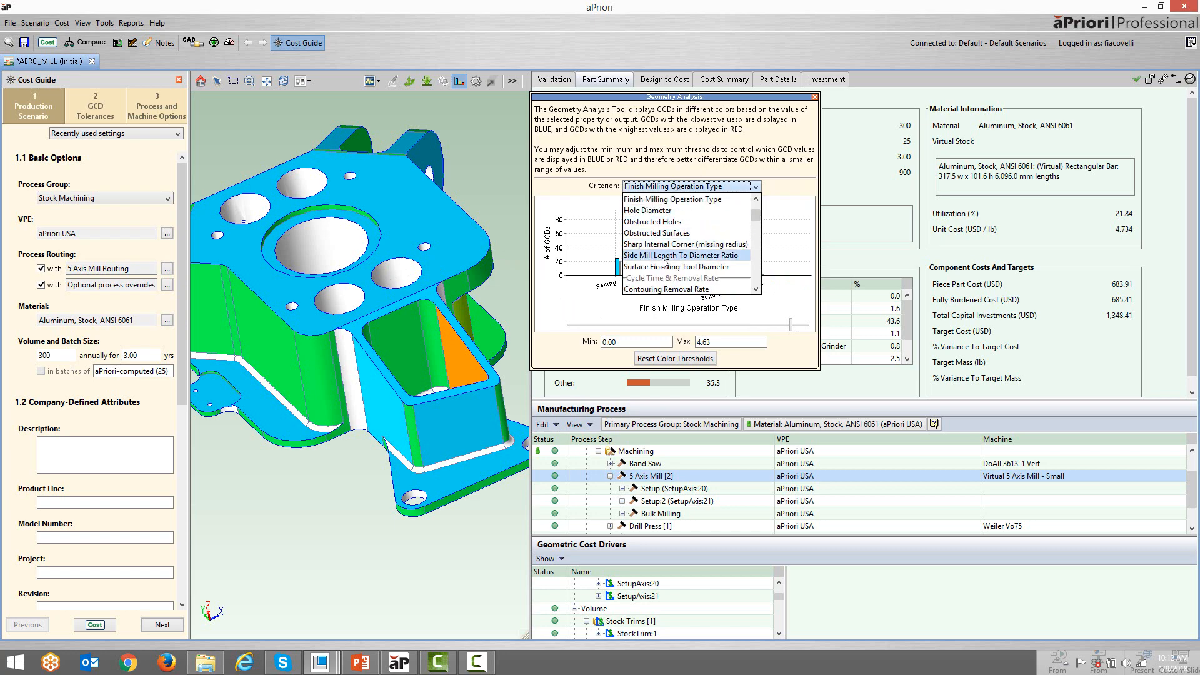
left_click(664, 255)
mouse_move(423, 339)
middle_mouse_down()
mouse_move(367, 341)
mouse_move(356, 363)
mouse_move(437, 353)
middle_mouse_up()
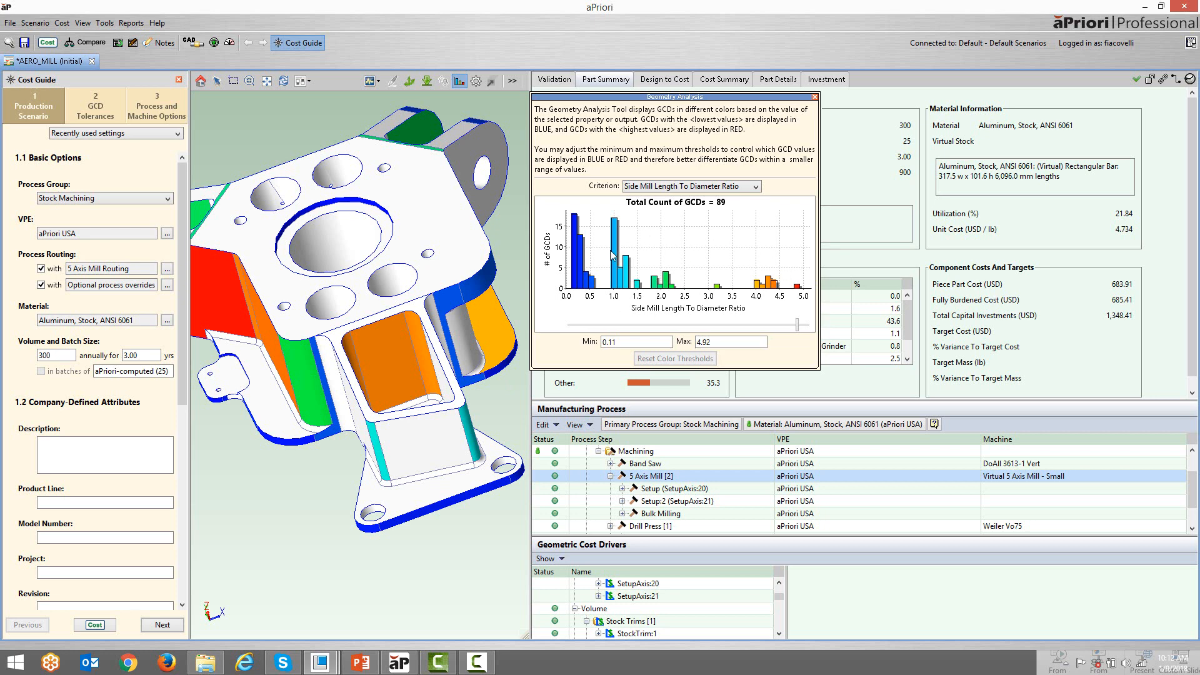
Switch the analysis criterion to Features to Review and examine the flagged faces inside the box pocket.
left_click(690, 191)
scroll(692, 214, "up", 2)
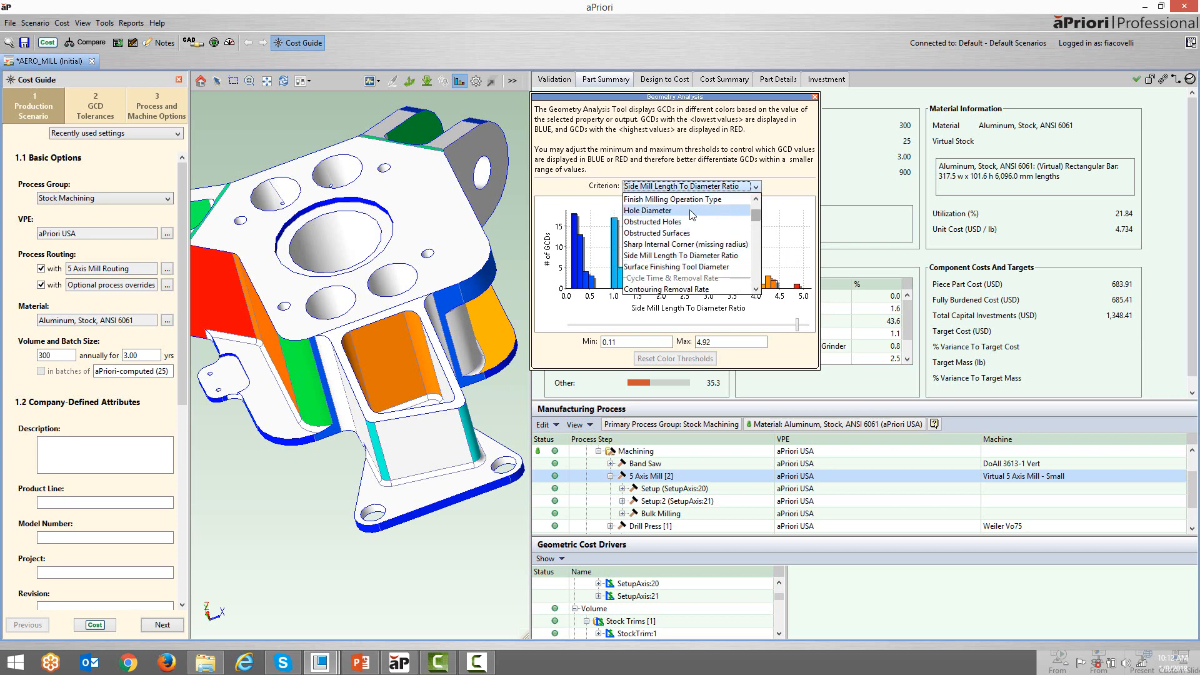
scroll(692, 216, "up", 2)
left_click(672, 234)
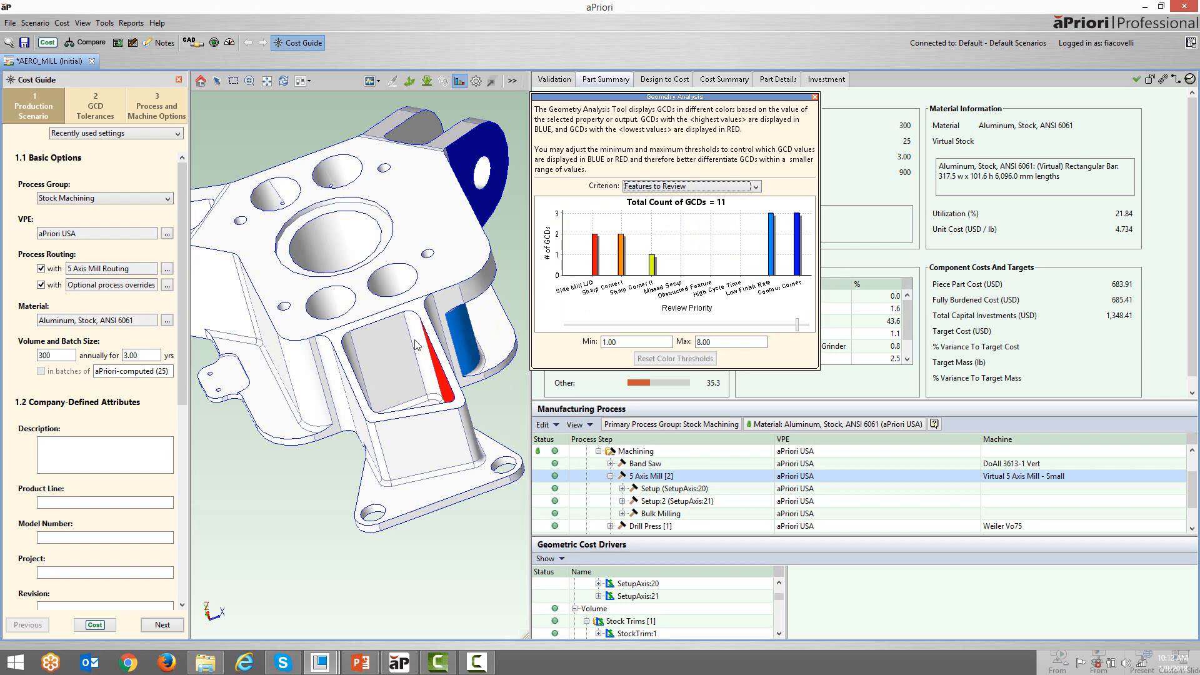
middle_click_drag(417, 346, 464, 473)
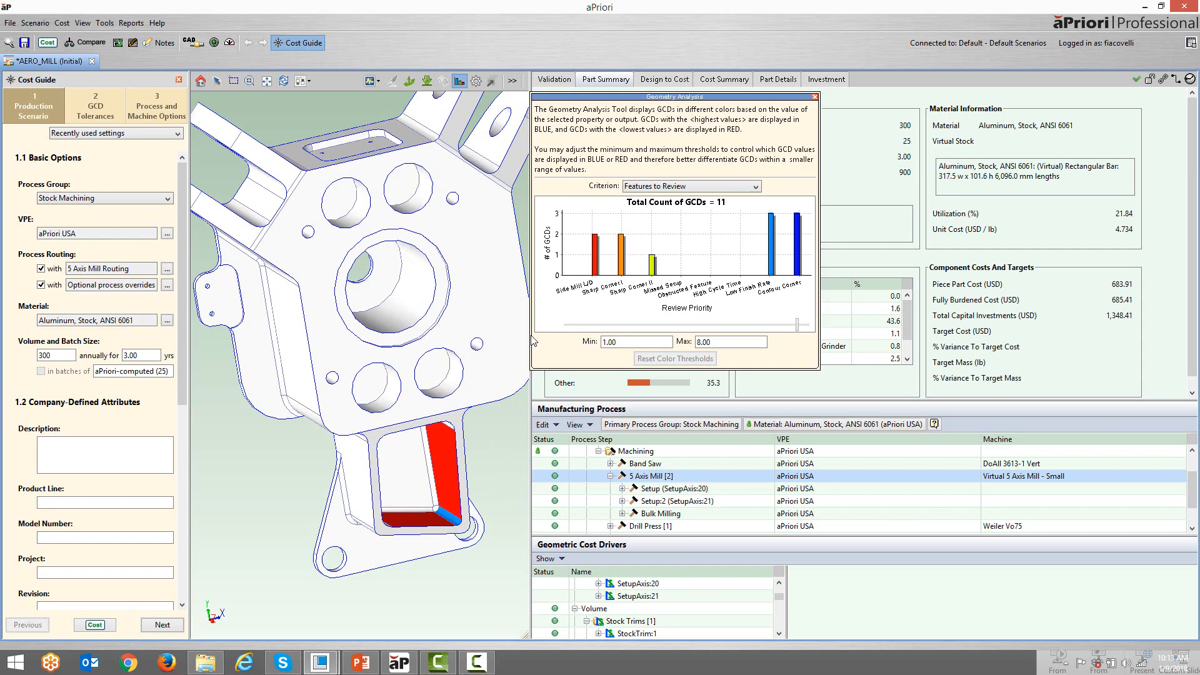
Examine the flagged faces in the underside pockets and the side recess, and close Geometry Analysis.
middle_click_drag(318, 381, 484, 219)
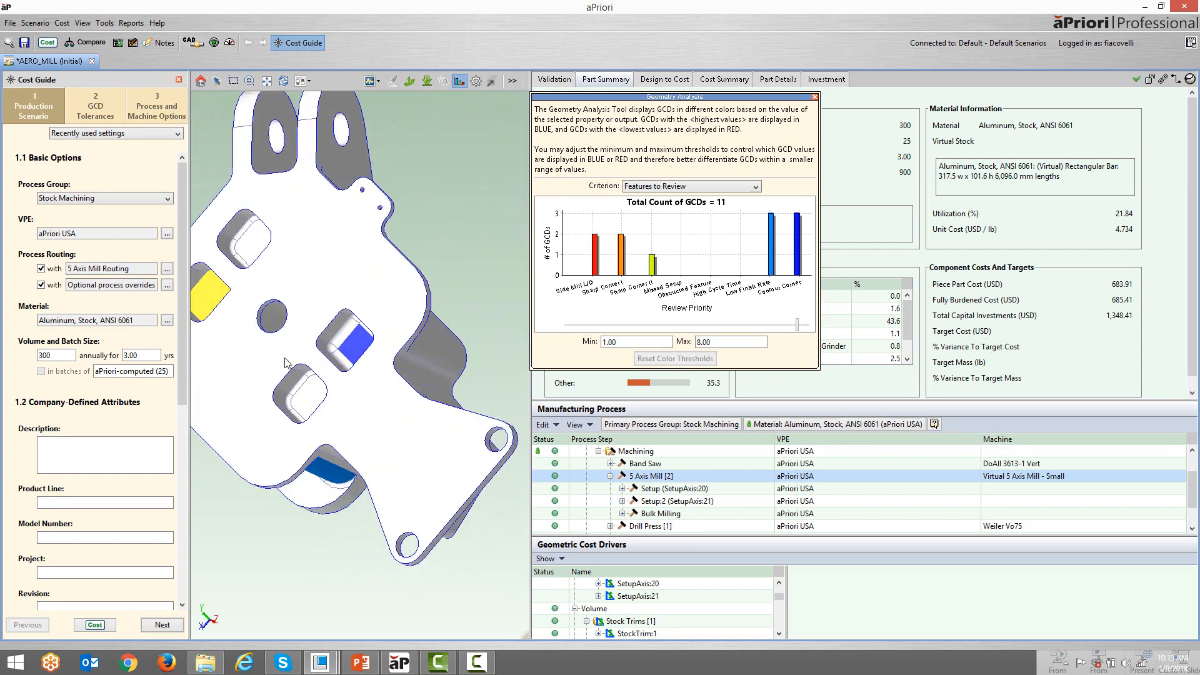
middle_click_drag(284, 357, 357, 351)
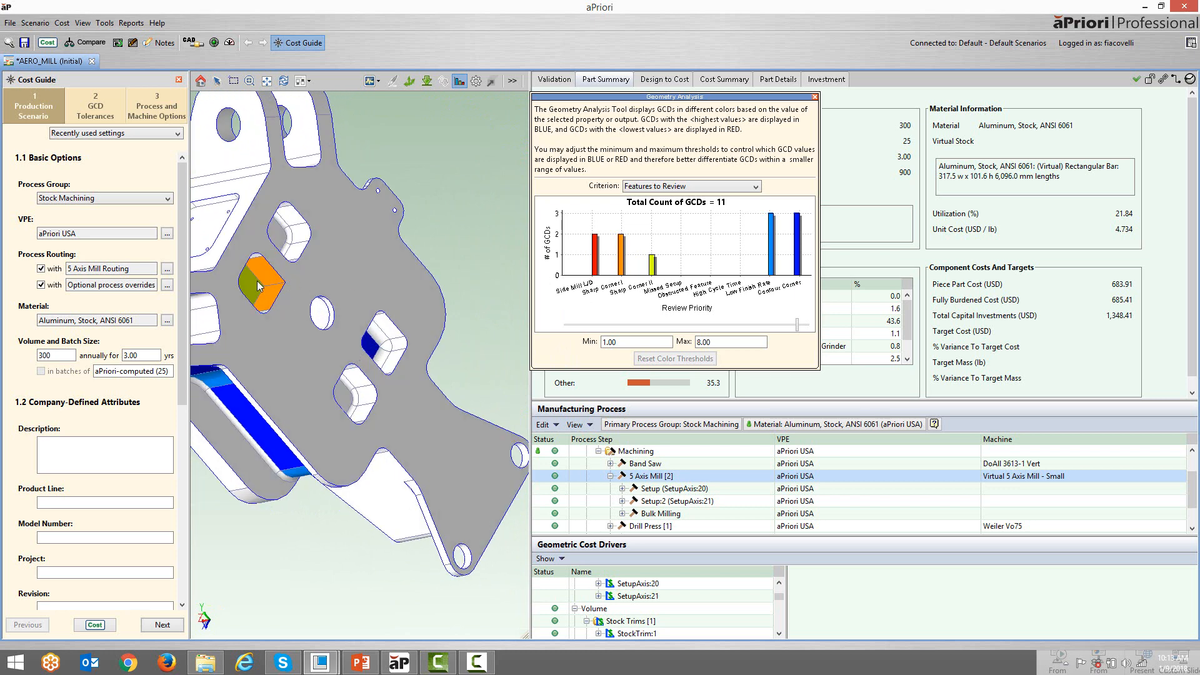
middle_click_drag(292, 300, 328, 302)
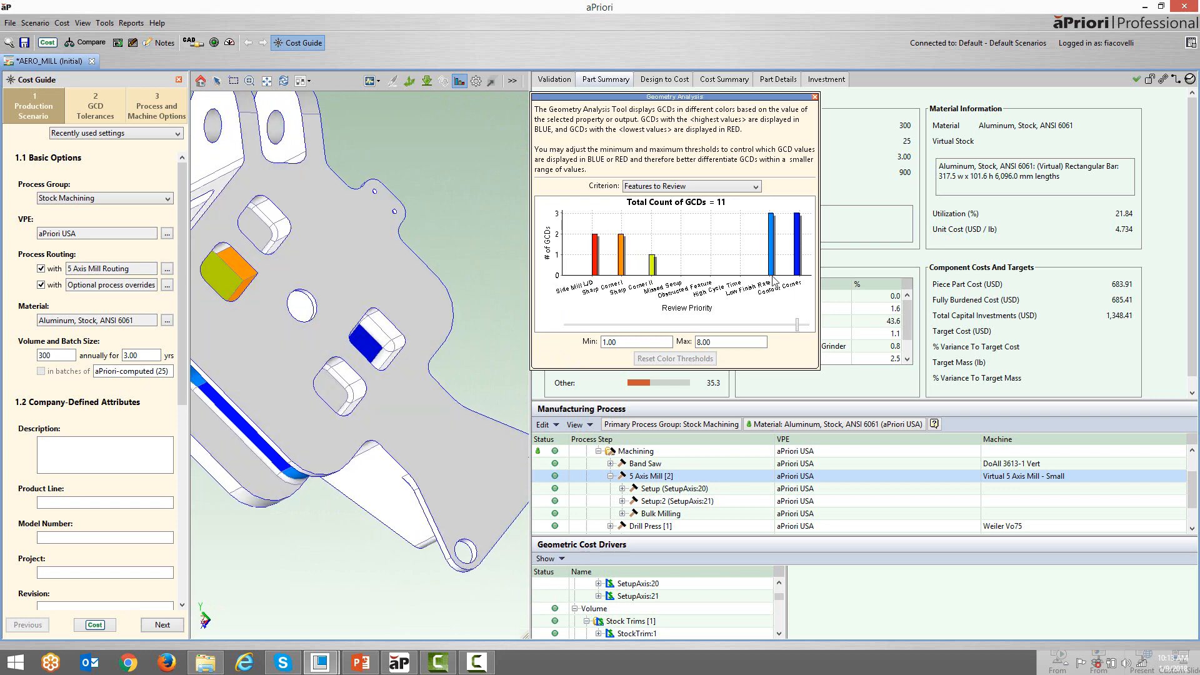
middle_click_drag(396, 436, 373, 412)
scroll(354, 378, "up", 3)
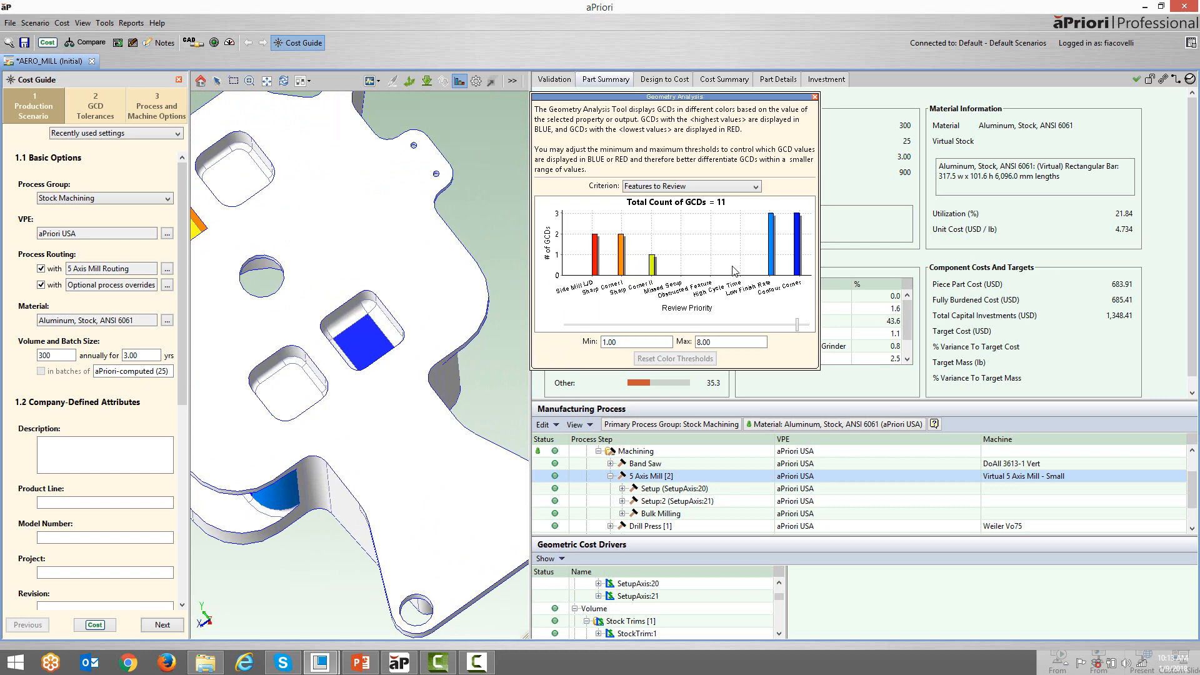
middle_click_drag(370, 479, 336, 401)
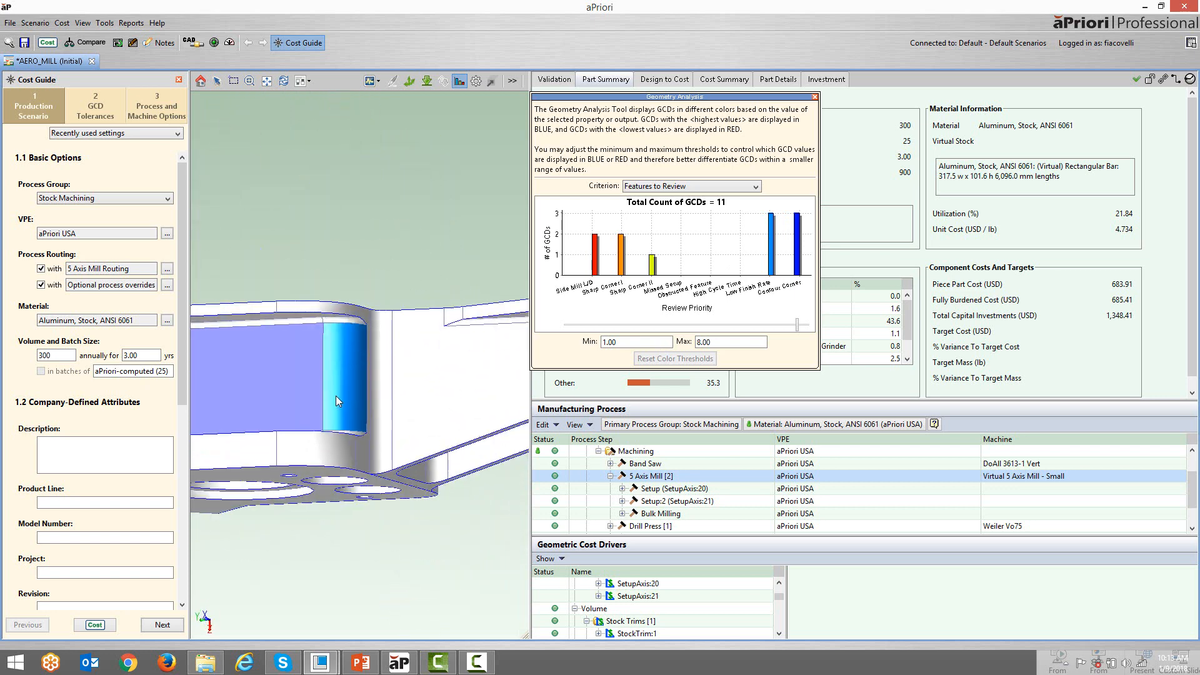
middle_click_drag(369, 339, 331, 476)
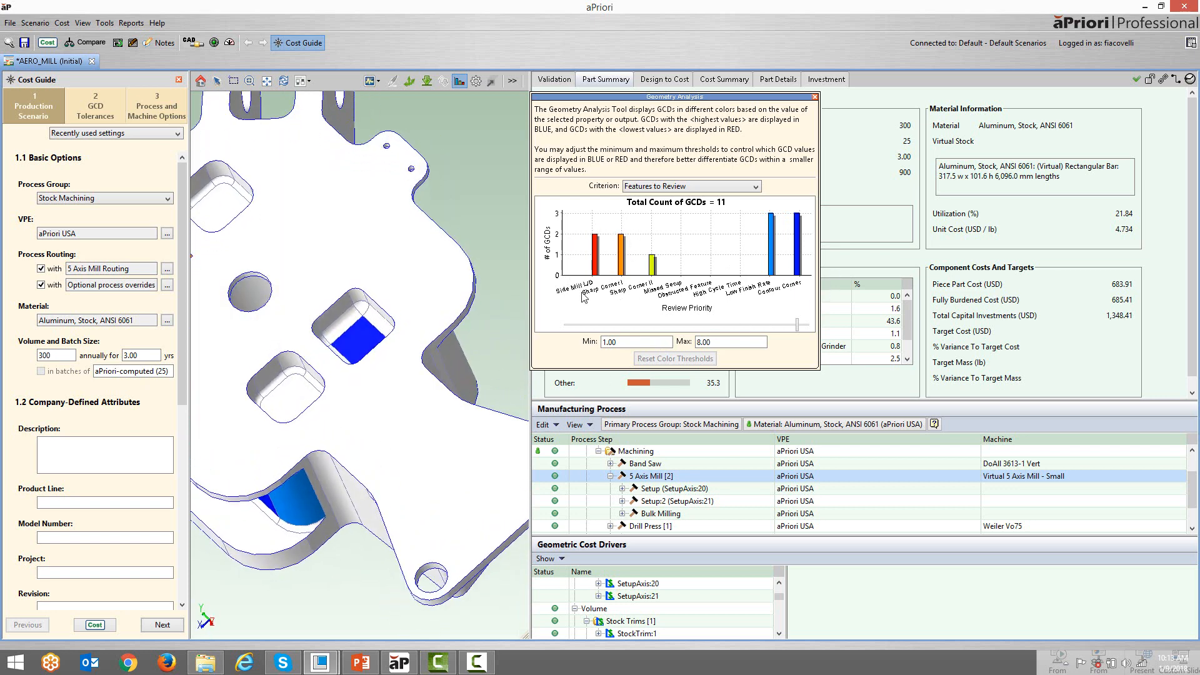
left_click(814, 97)
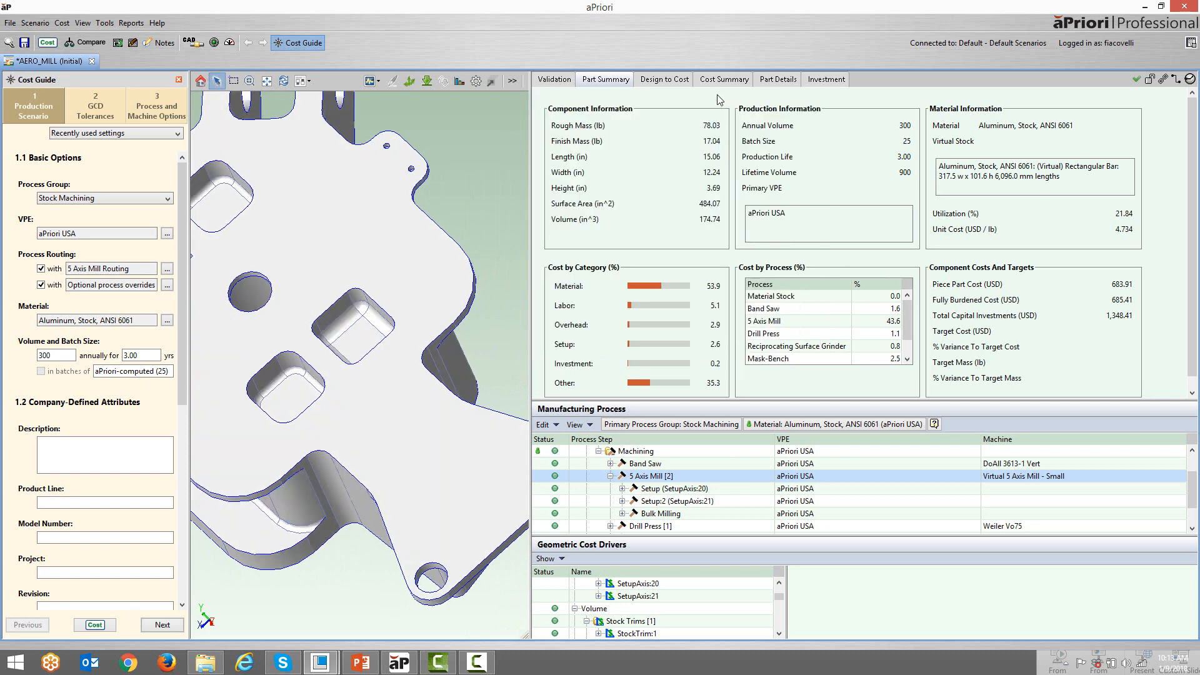
Review the machining issues under Design to Cost and examine the Side Milling L/D faces highlighted in the box pocket.
left_click(663, 80)
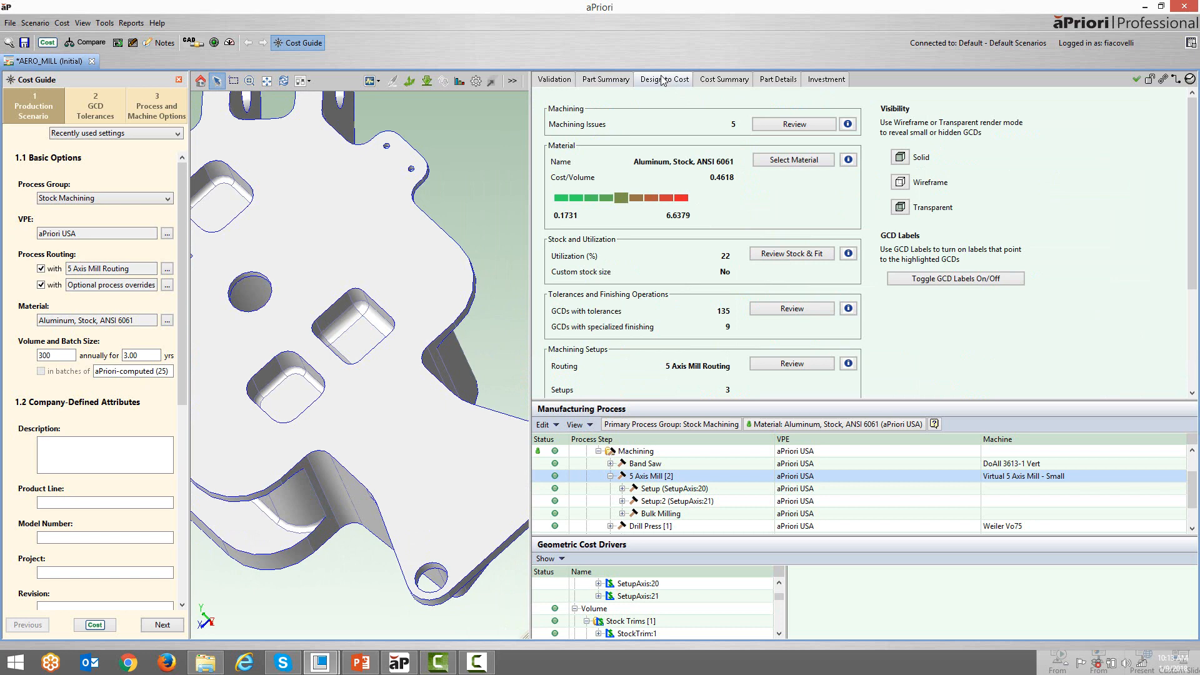
left_click(810, 127)
left_click(801, 125)
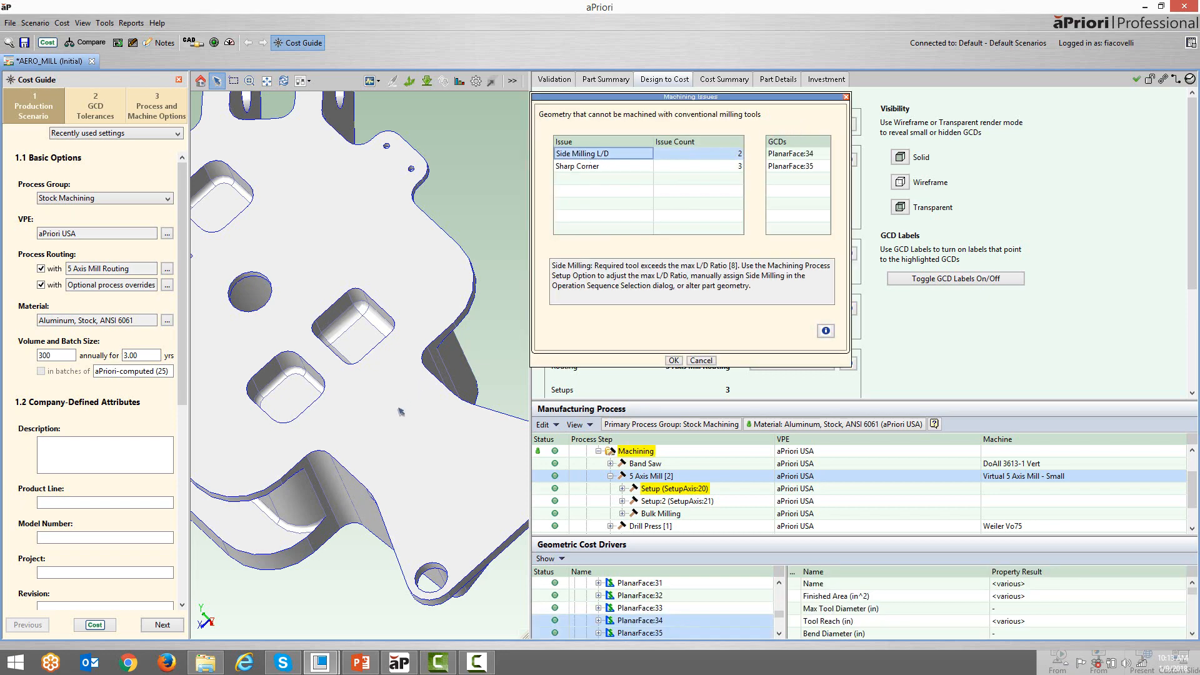
middle_click_drag(378, 454, 380, 230)
middle_click_drag(460, 242, 407, 219)
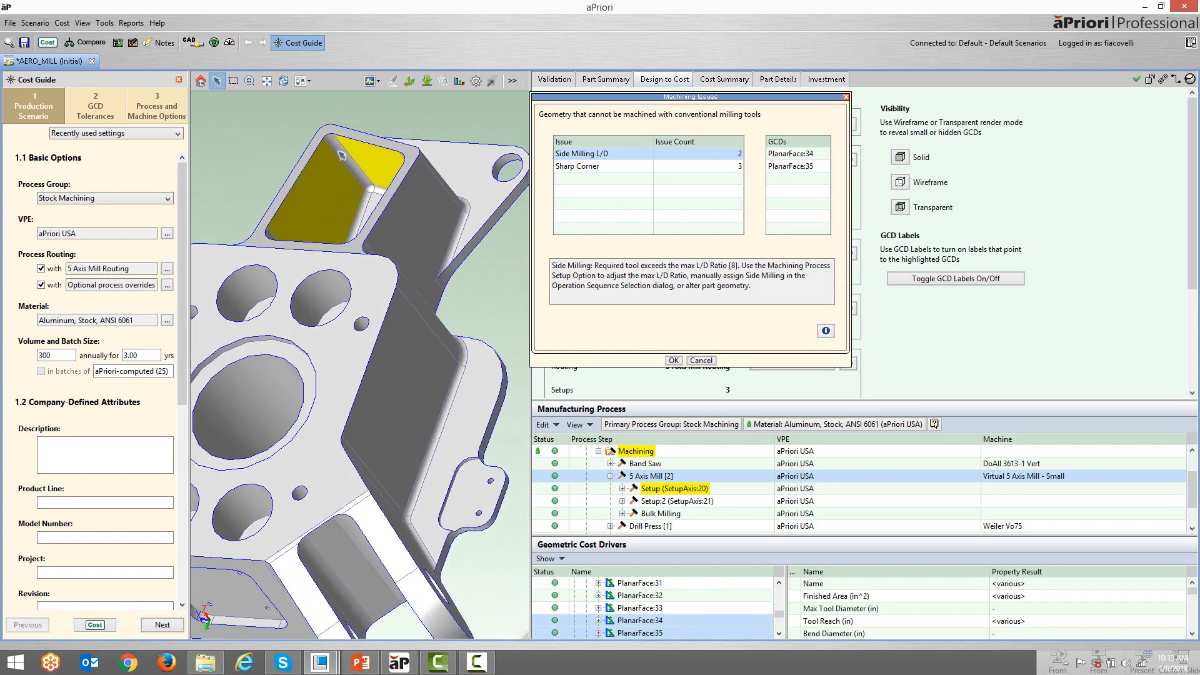
Read the help on addressing Side Milling L/D issues, including the fillet radius examples, and close it.
left_click(826, 332)
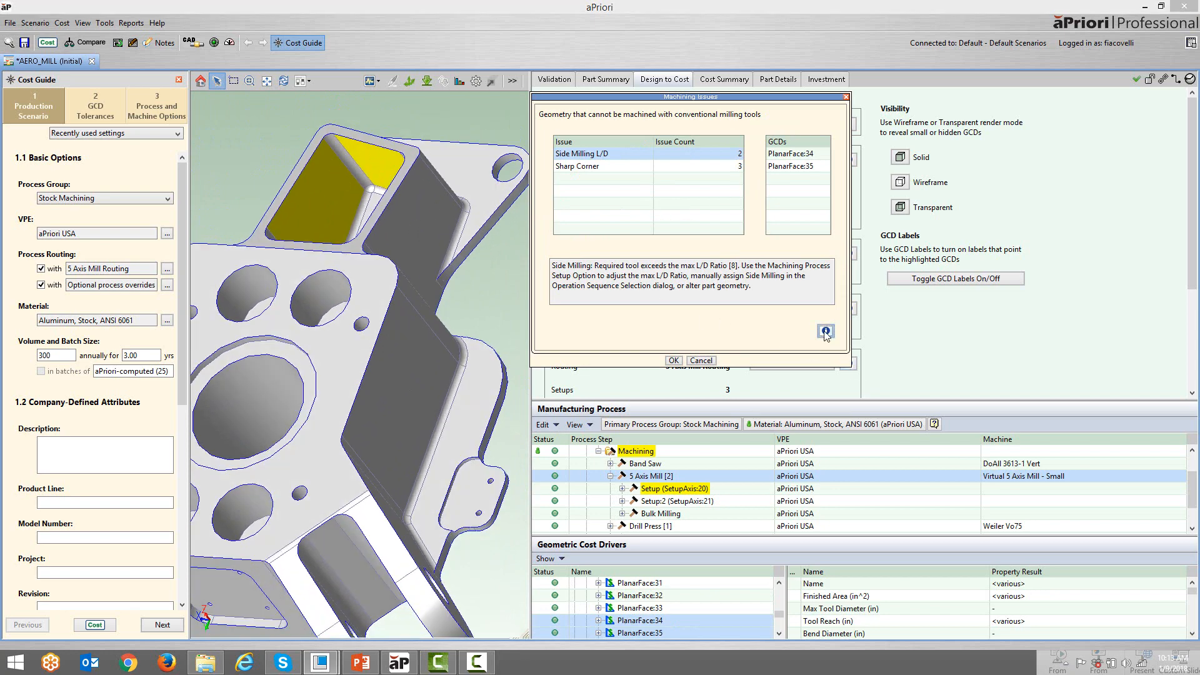
scroll(658, 333, "down", 3)
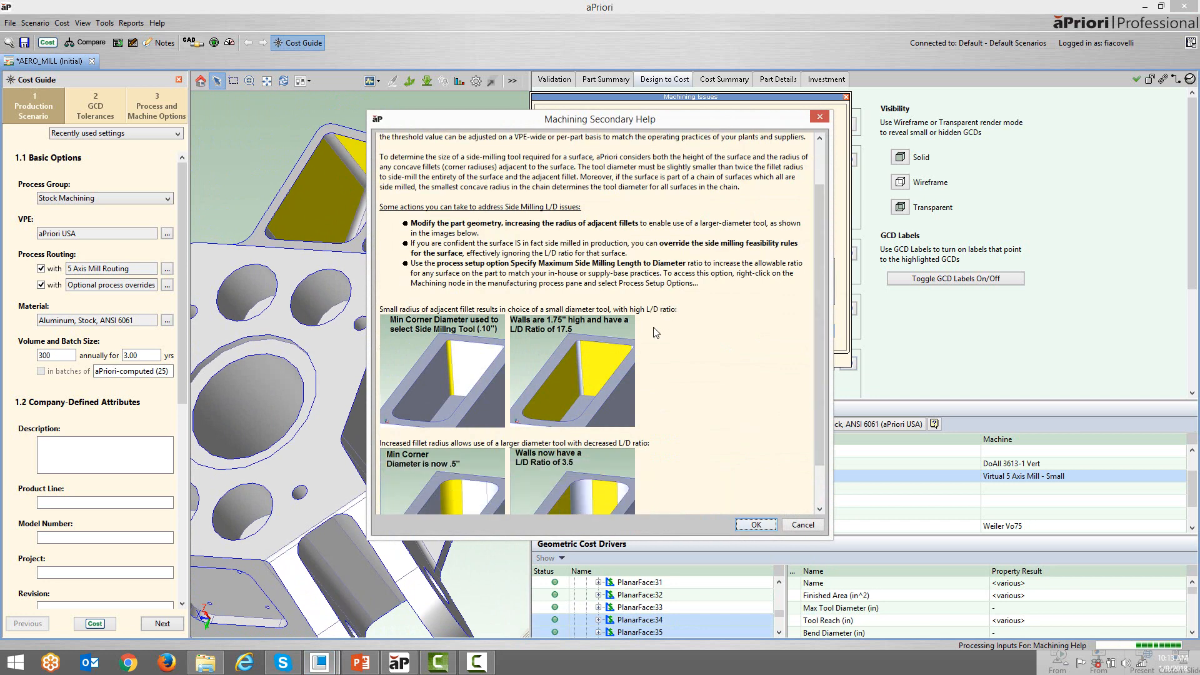
scroll(655, 332, "down", 1)
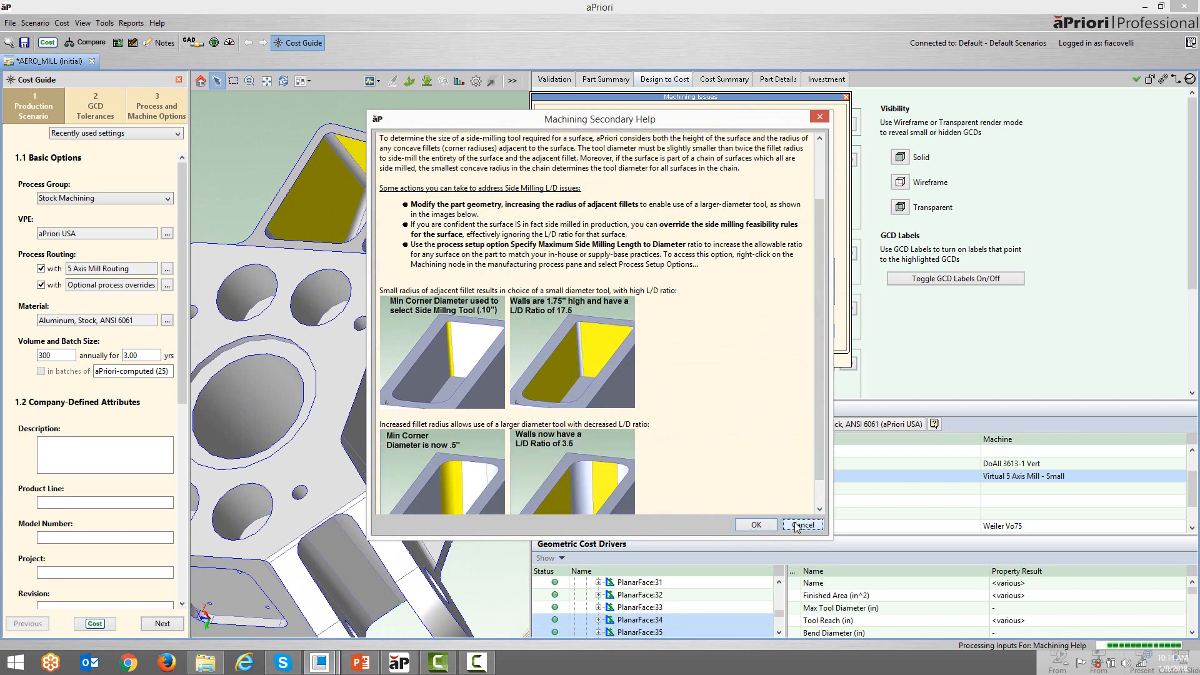
left_click(802, 525)
Select the Sharp Corner issue and examine its highlighted faces in the underside pocket.
left_click(588, 167)
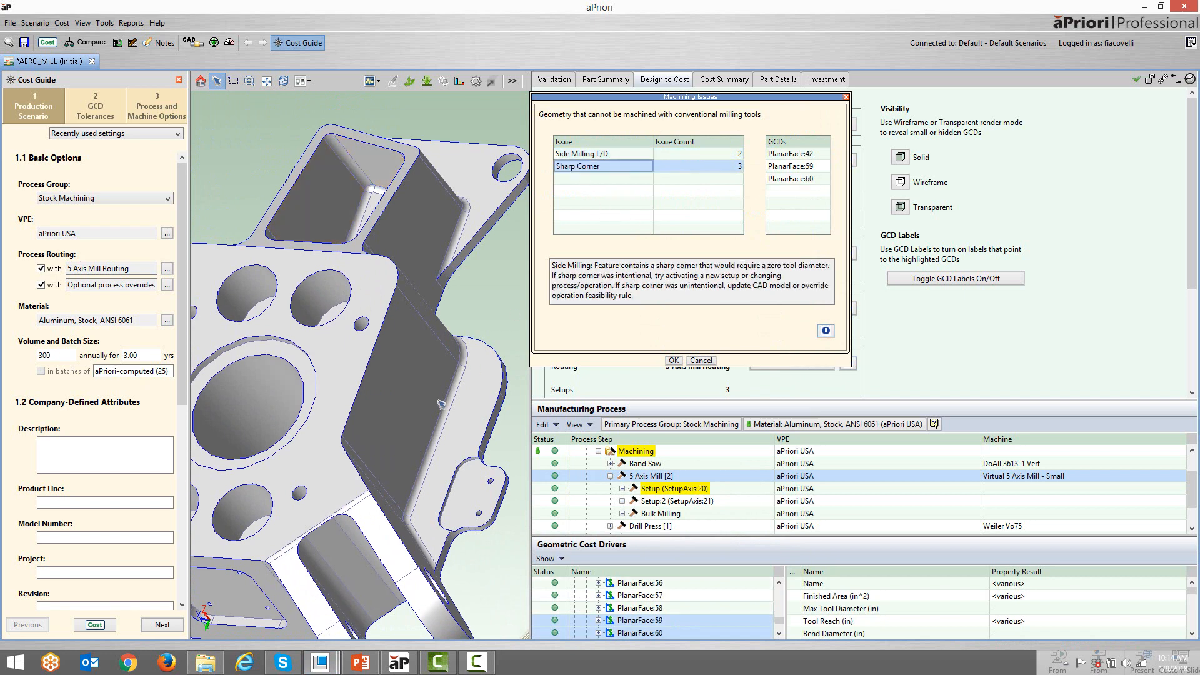
middle_click_drag(422, 465, 357, 228)
scroll(396, 416, "down", 3)
scroll(250, 336, "up", 3)
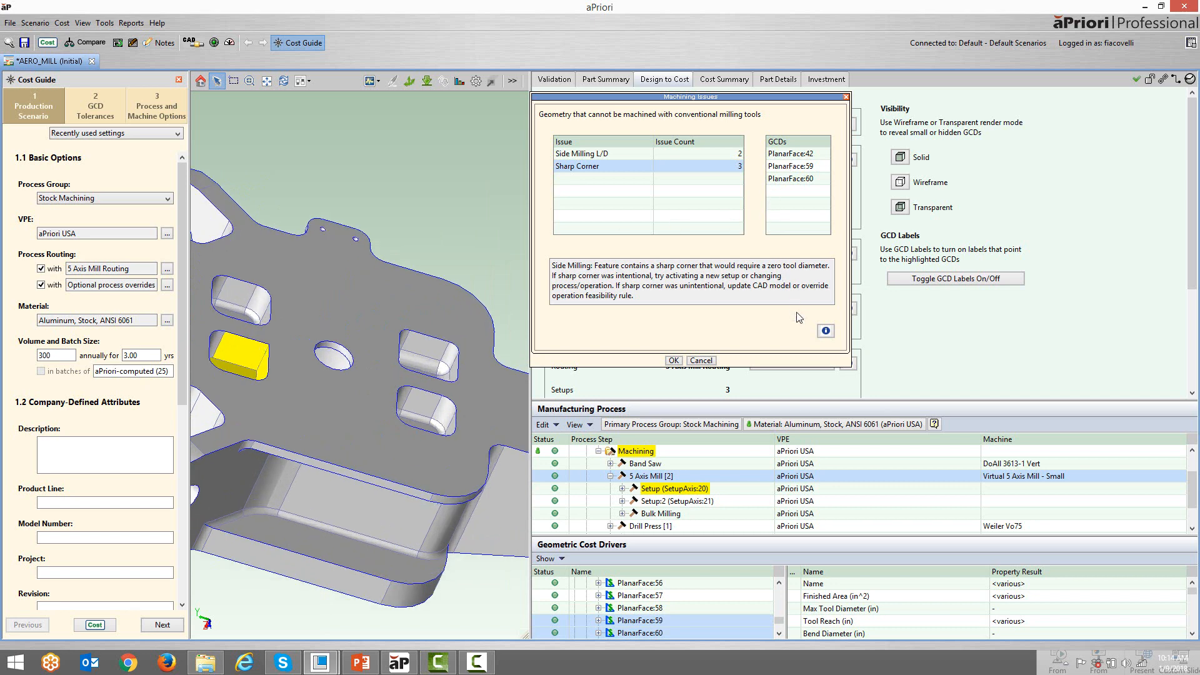
Read the help on filleting sharp corners with its before and after pictures, and close the machining issues.
left_click(825, 330)
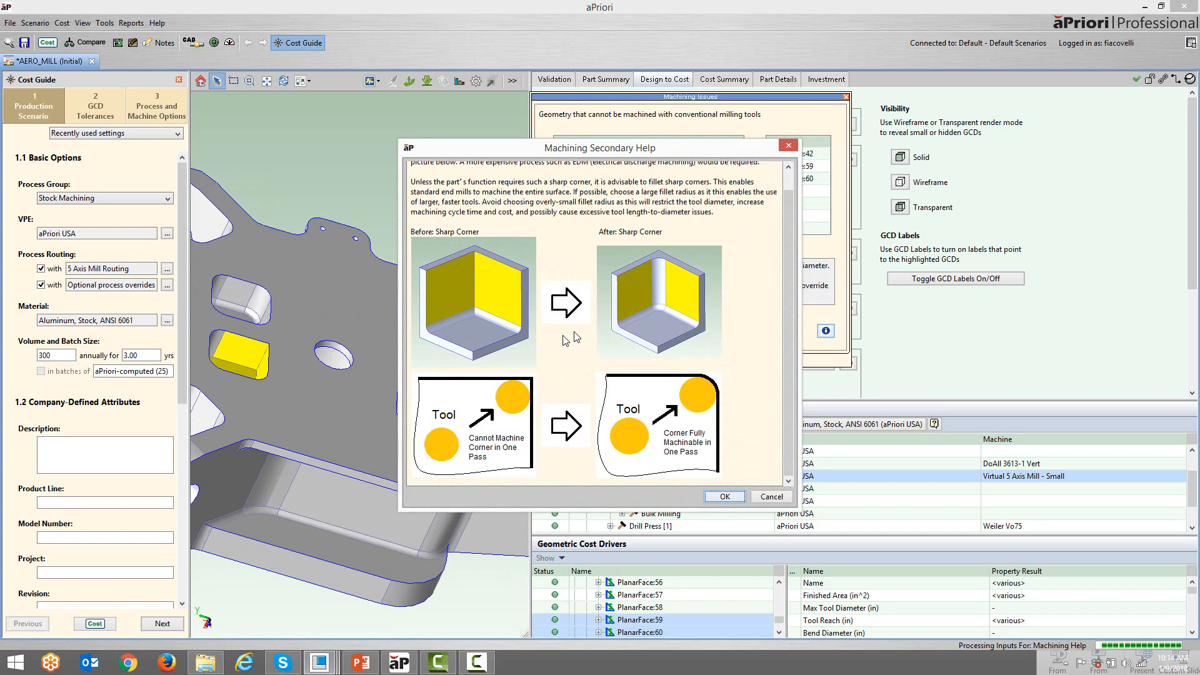
left_click(772, 497)
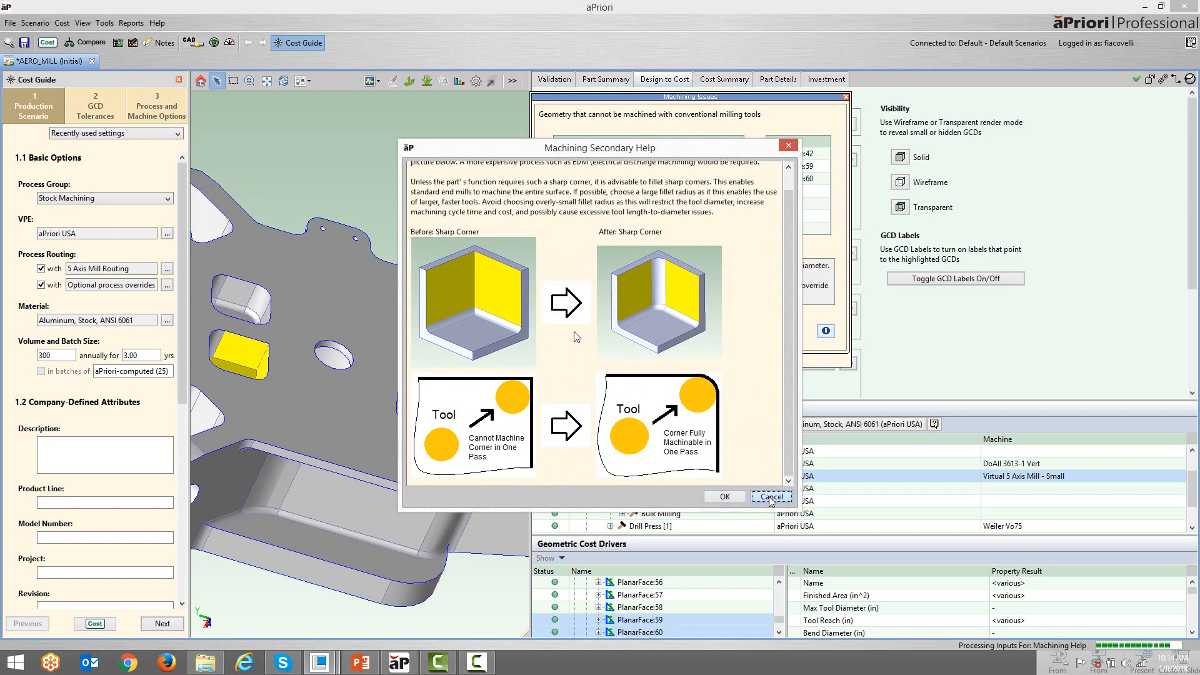
left_click(847, 98)
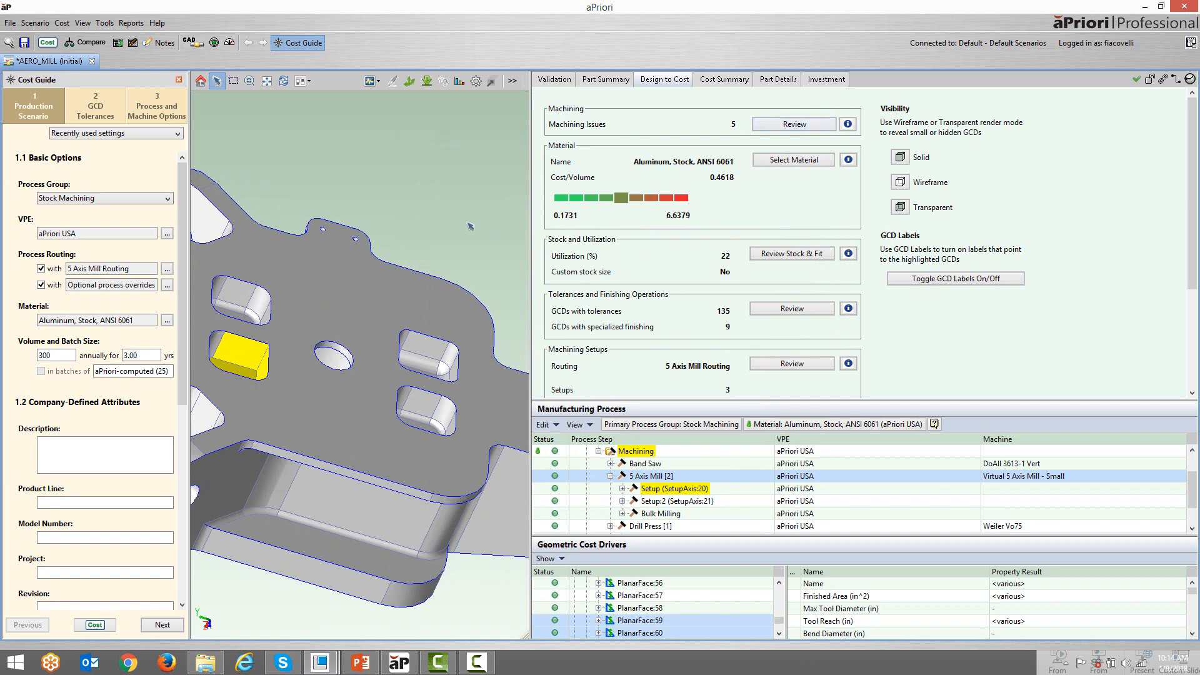
Look over the alternative aluminum stock materials without changing the selection, and open the stock size and fit review.
left_click(791, 157)
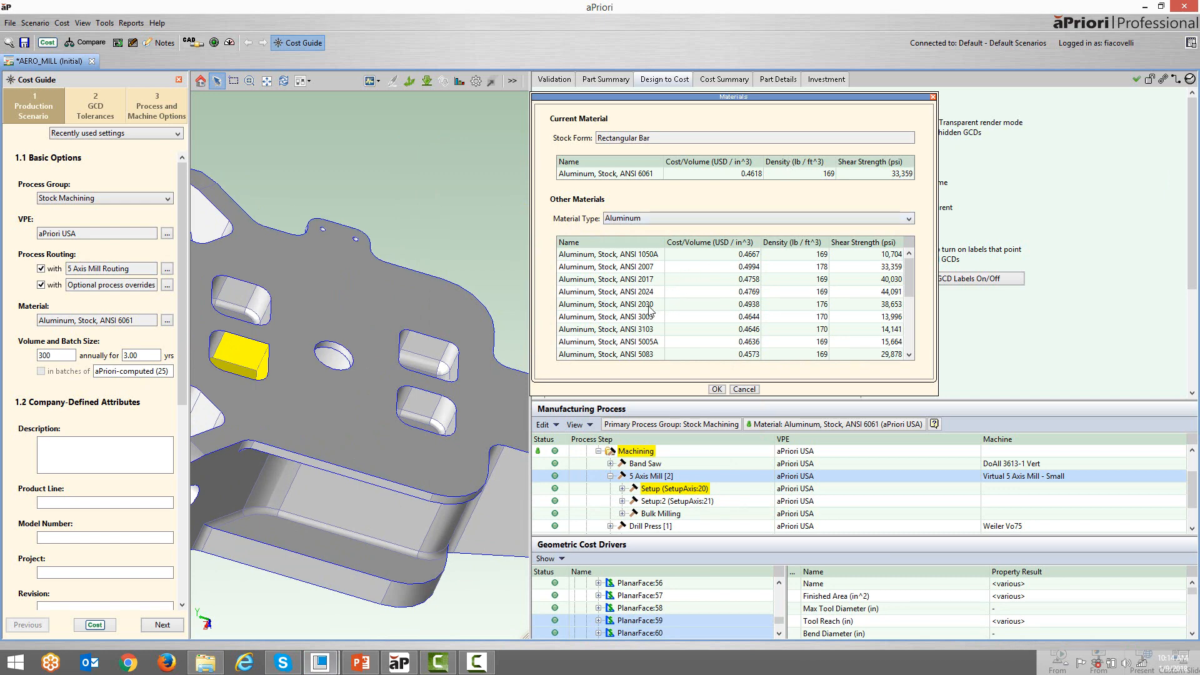
left_click(744, 390)
scroll(738, 278, "down", 1)
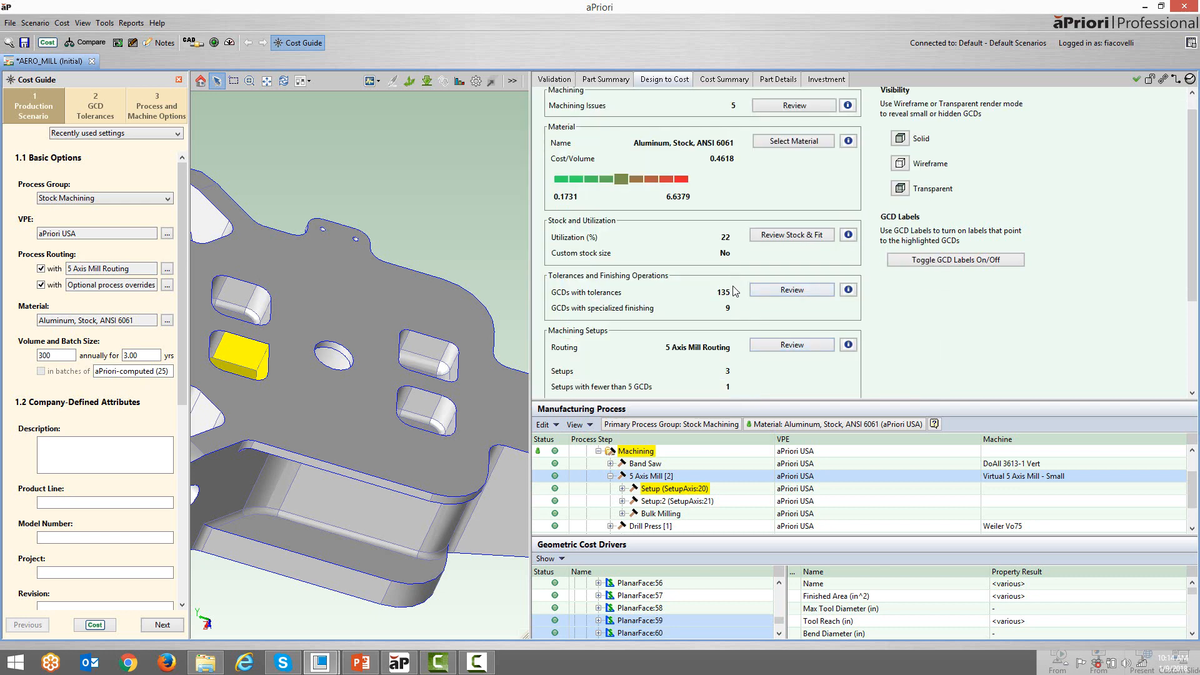
left_click(787, 236)
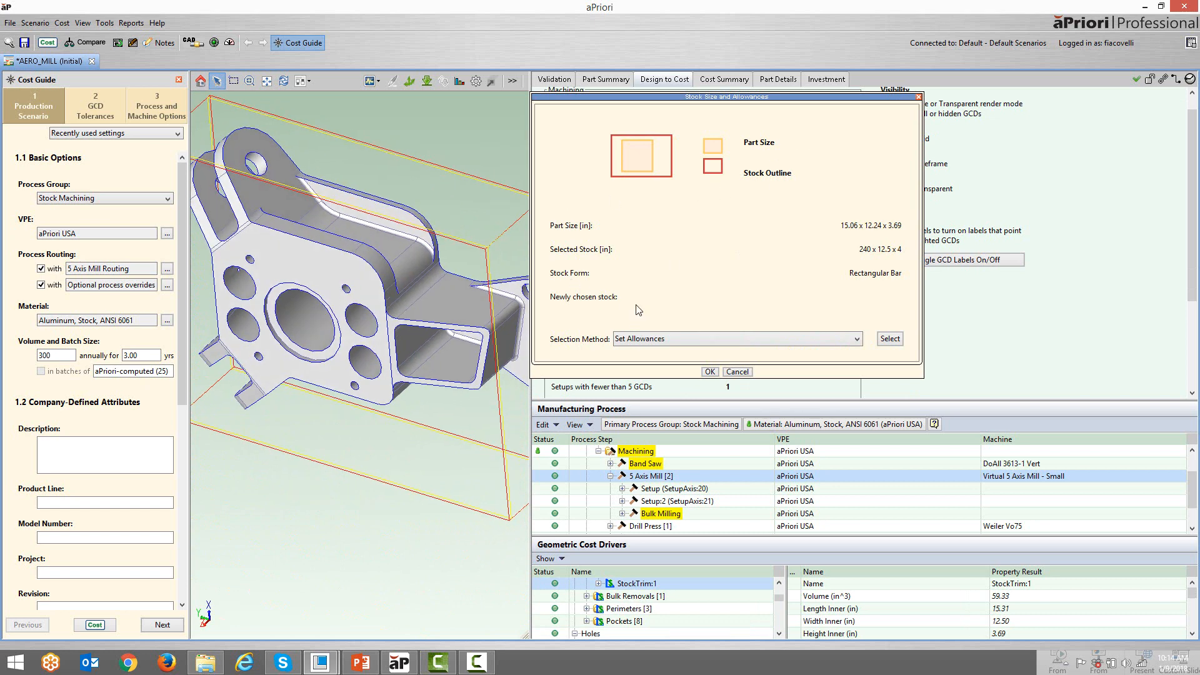
Close the stock review and examine the standard holes and standard fillet radii in the Holes and Fillets review.
left_click(919, 98)
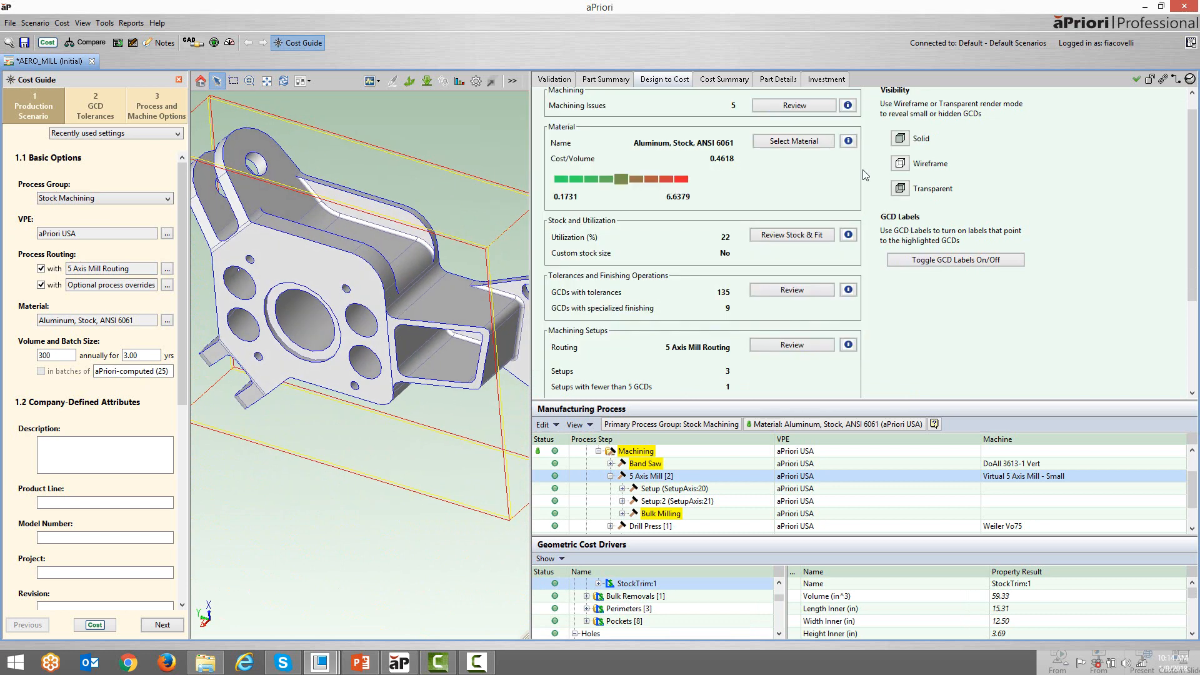
scroll(745, 283, "down", 5)
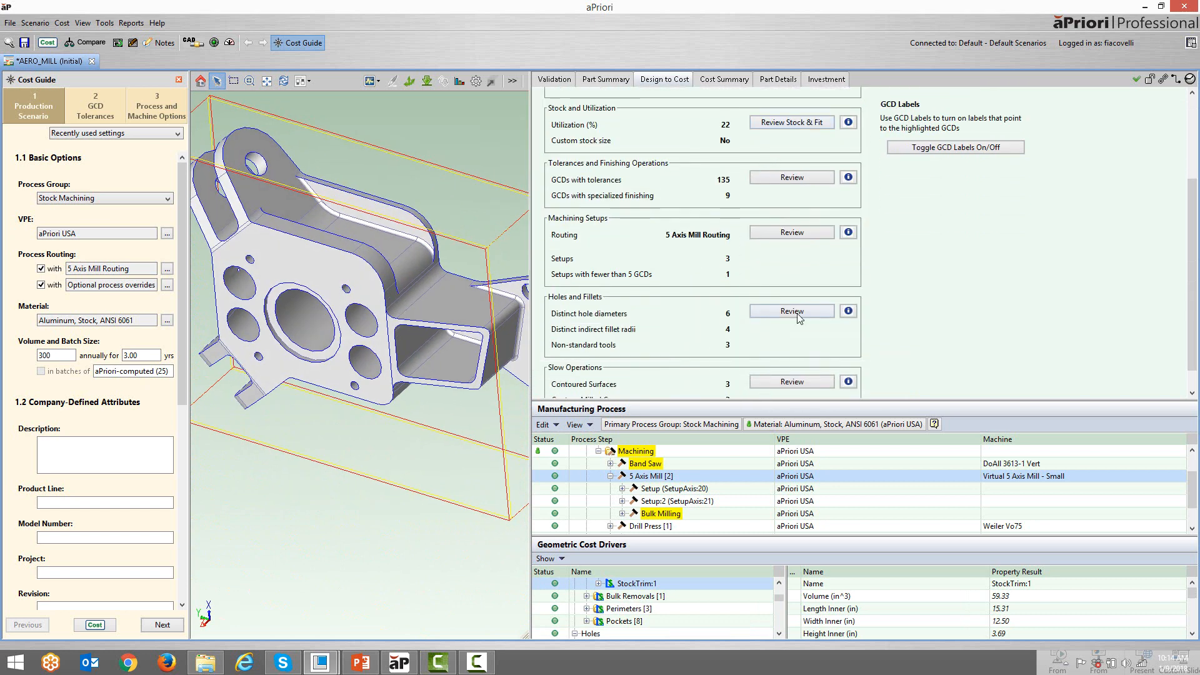
left_click(793, 312)
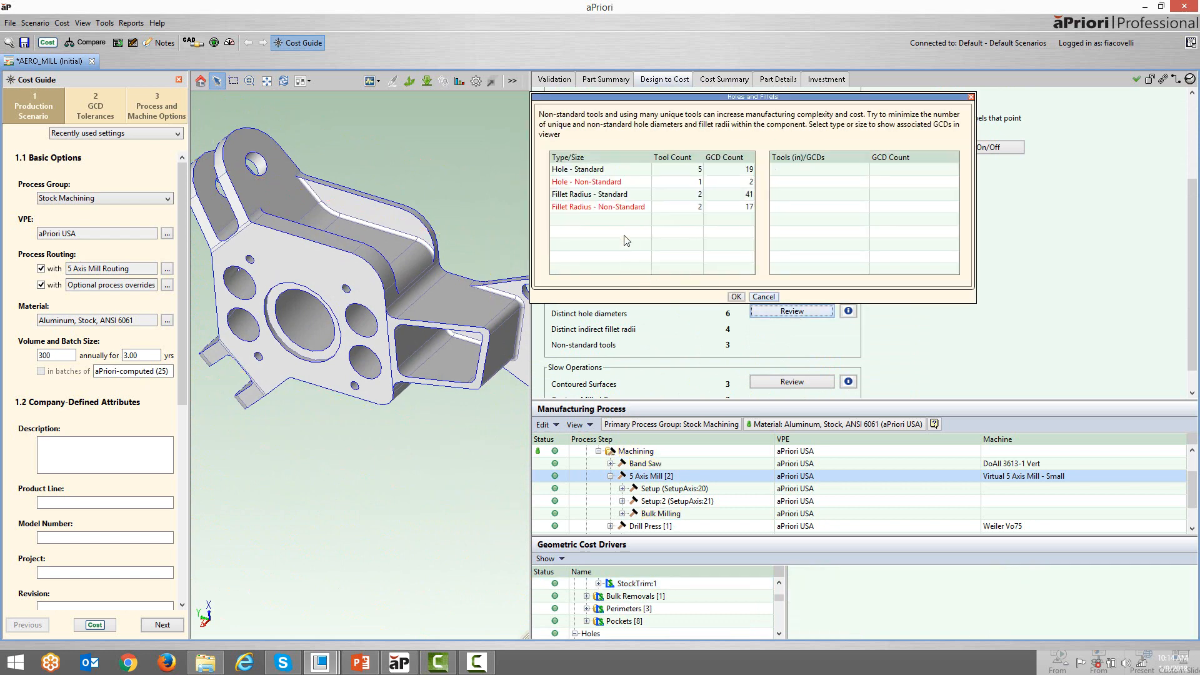
left_click(578, 173)
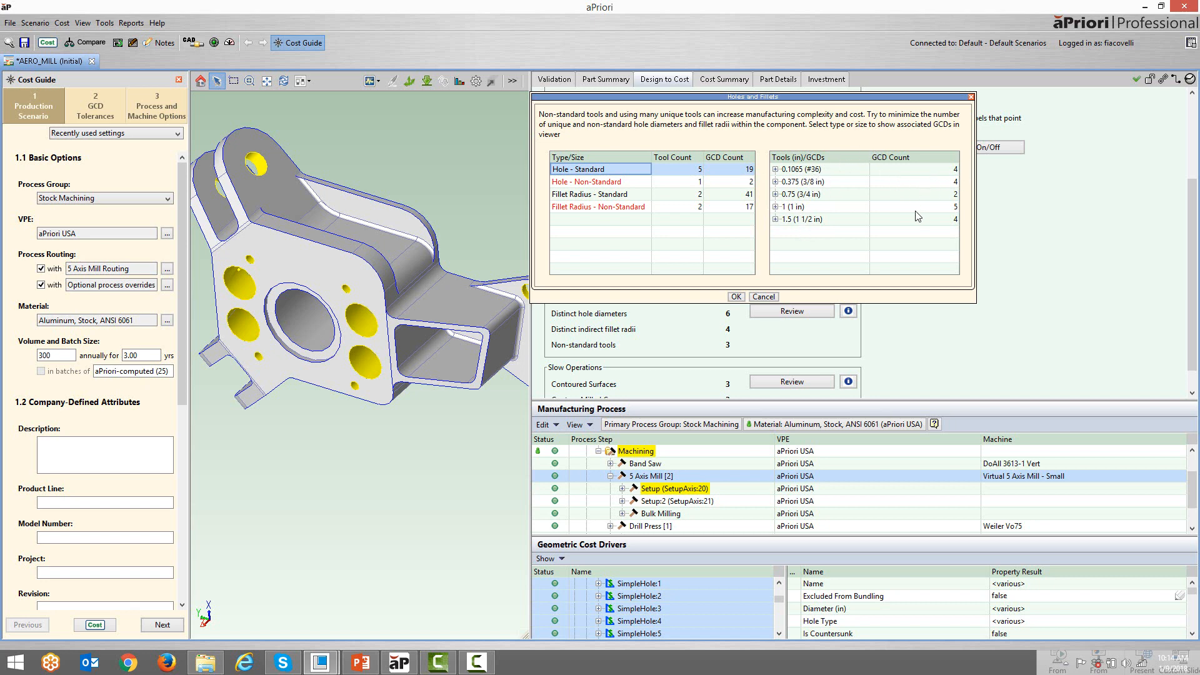
left_click(603, 196)
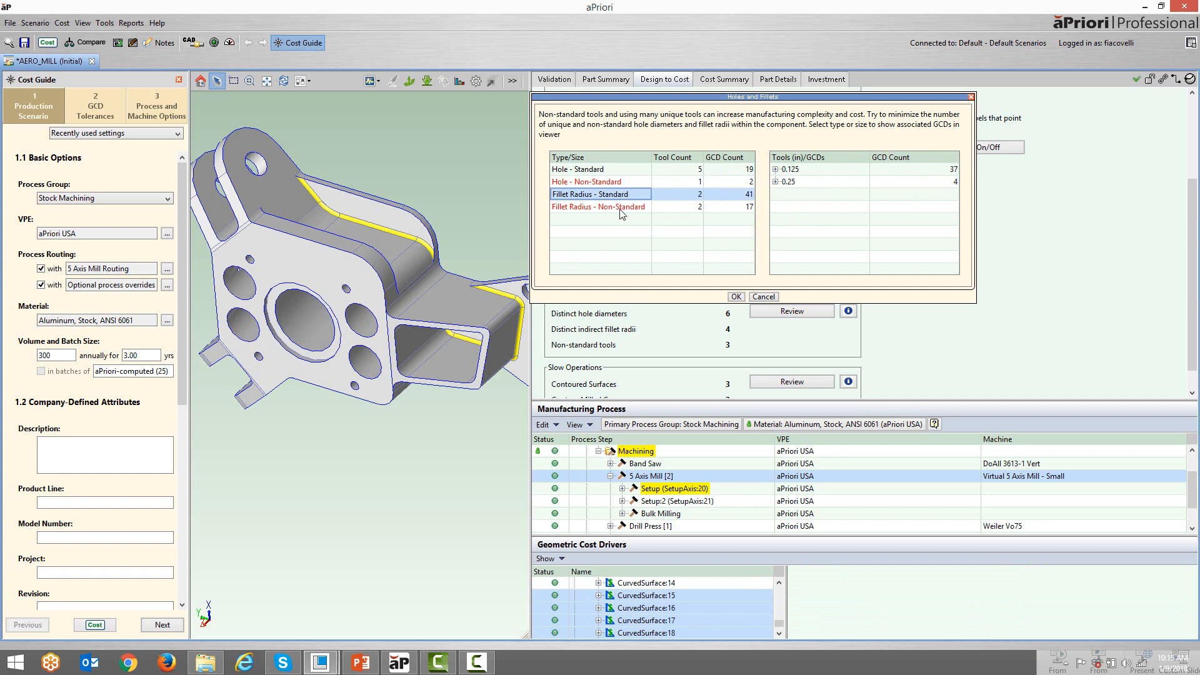
left_click(970, 98)
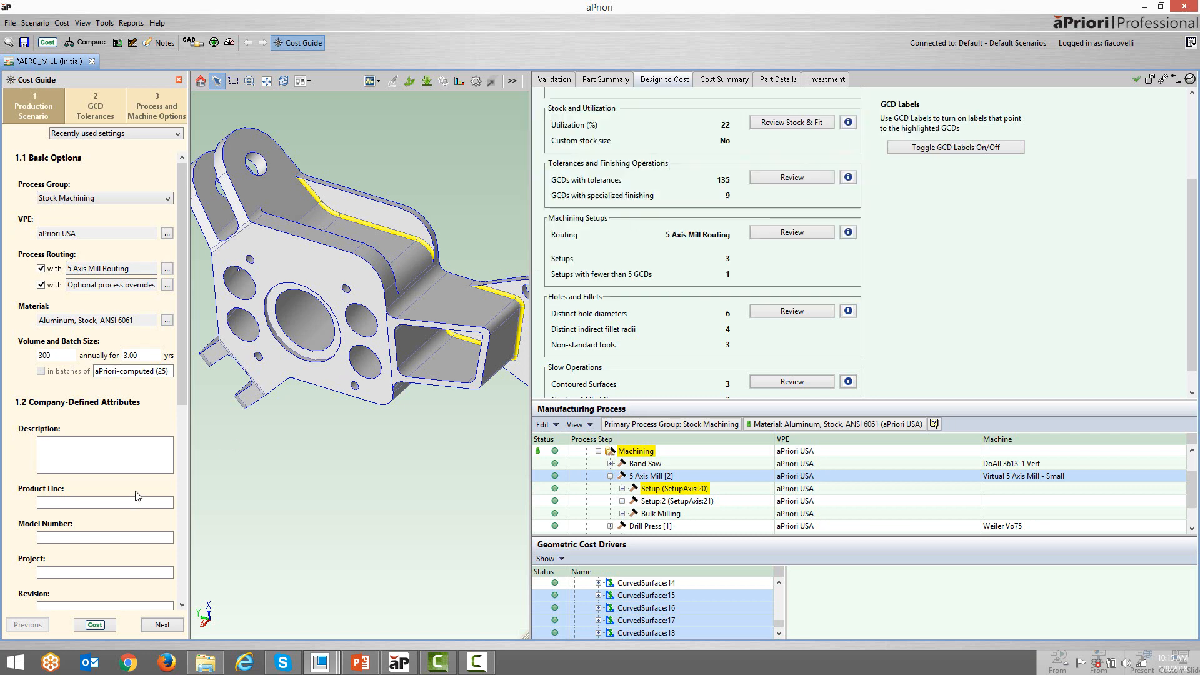
middle_click_drag(233, 476, 233, 378)
scroll(233, 381, "down", 2)
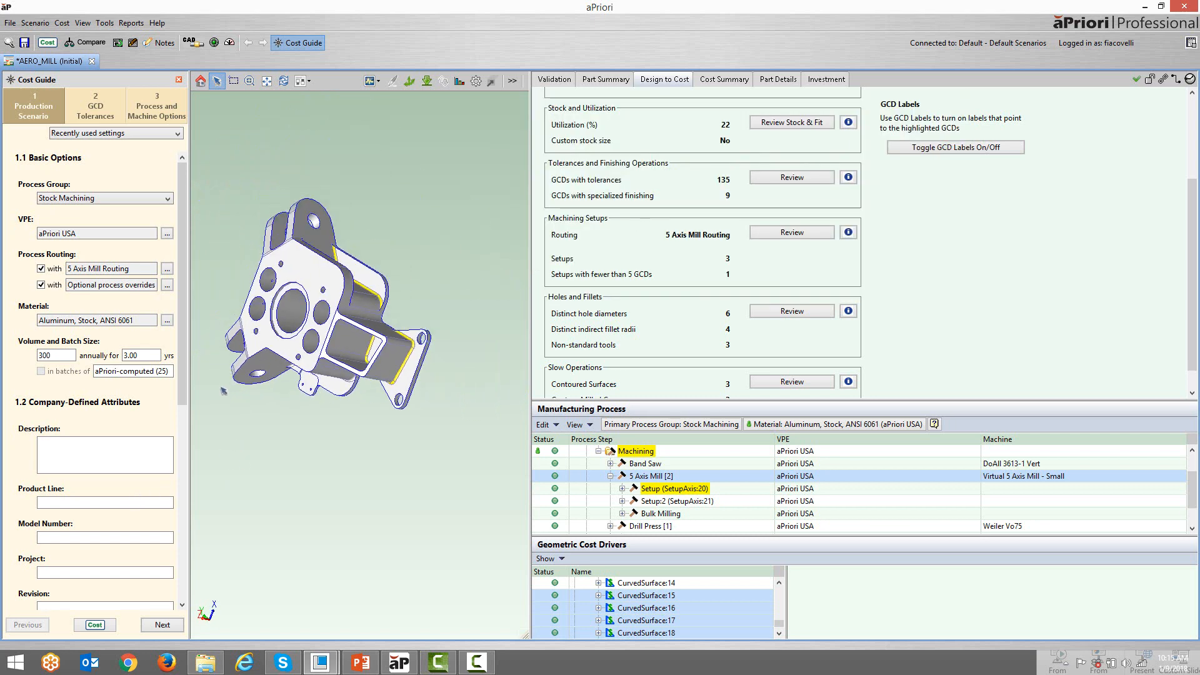
scroll(260, 317, "up", 2)
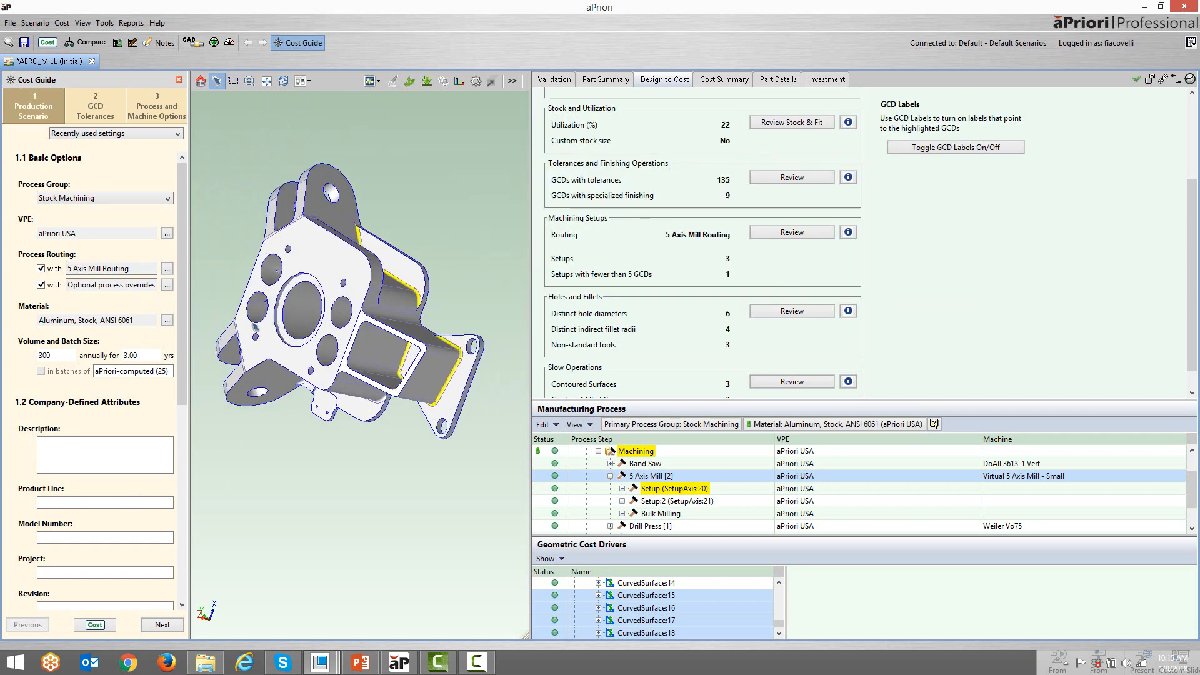
scroll(269, 305, "up", 1)
scroll(272, 300, "up", 1)
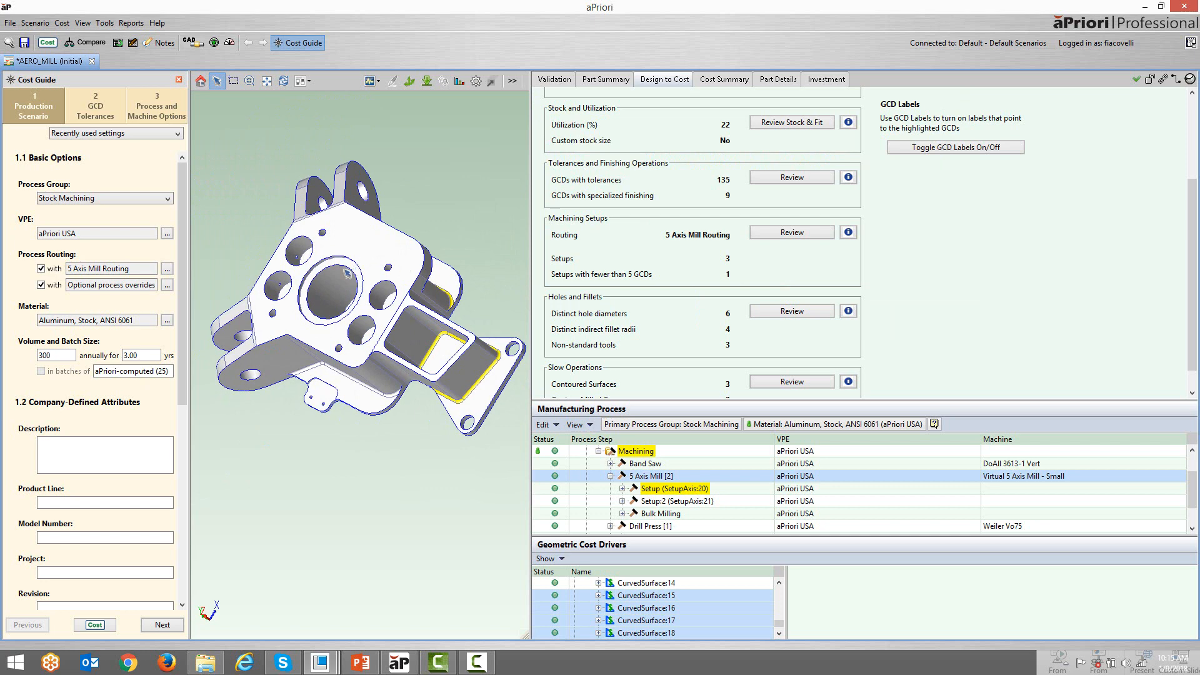
mouse_move(396, 666)
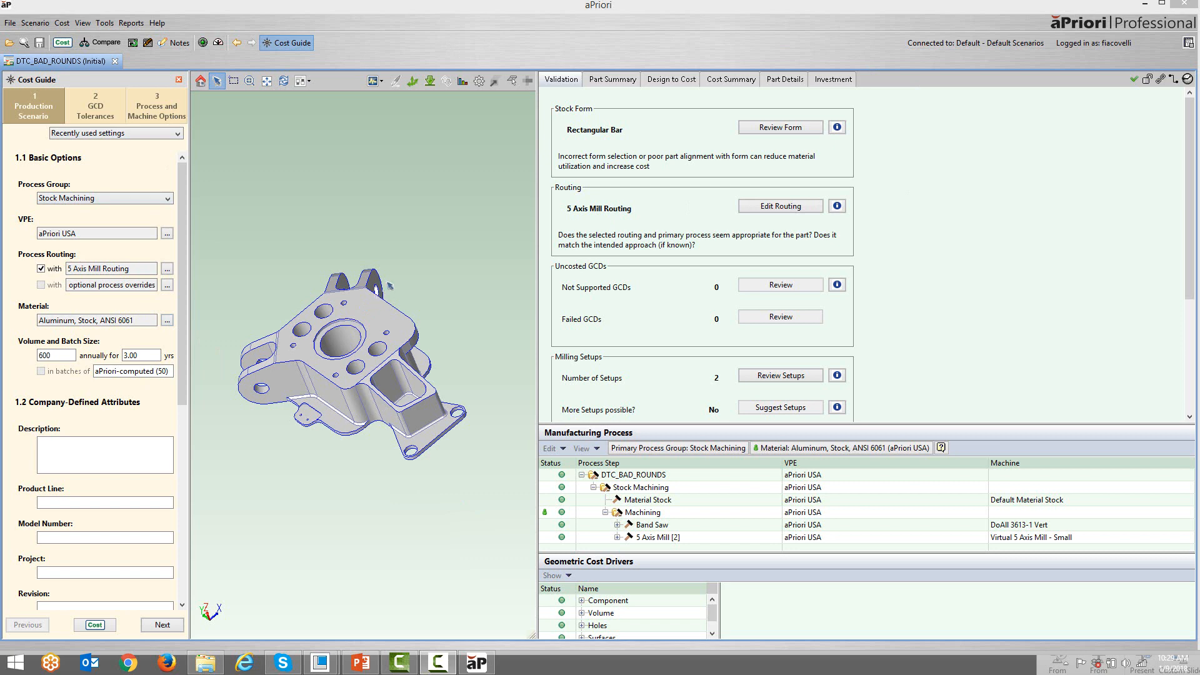
Open the CAD assembly dtc_assembley.asm.10 from the DTC folder with the Initial scenario.
left_click(9, 43)
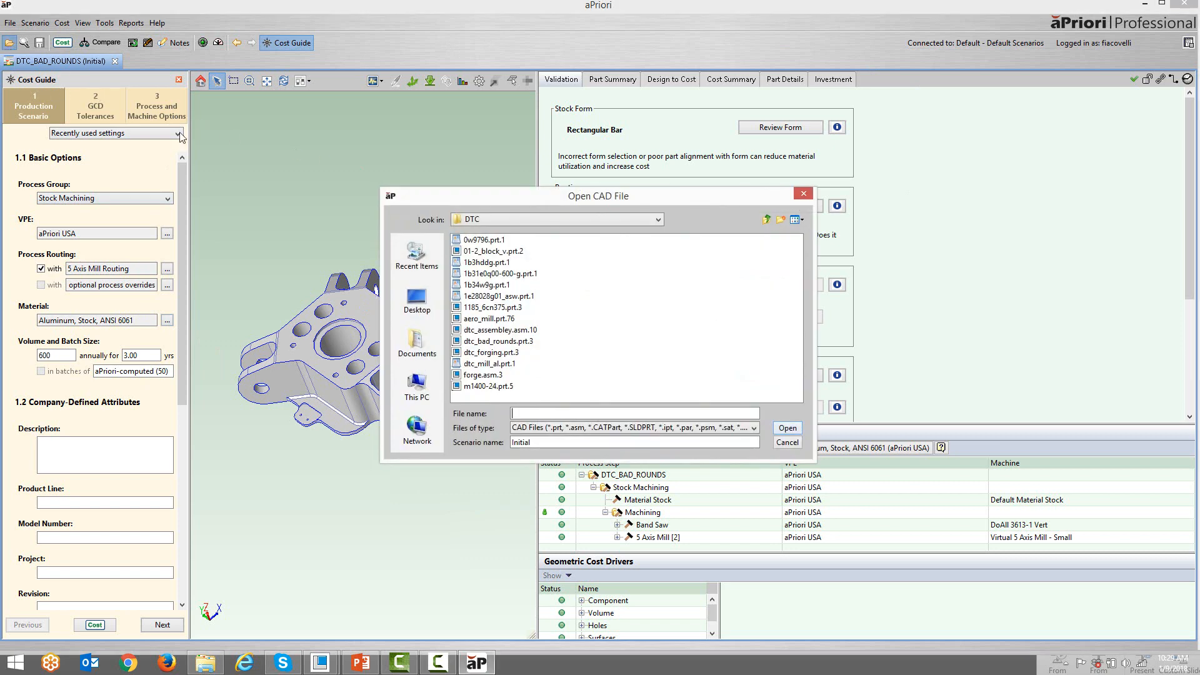
double_click(482, 330)
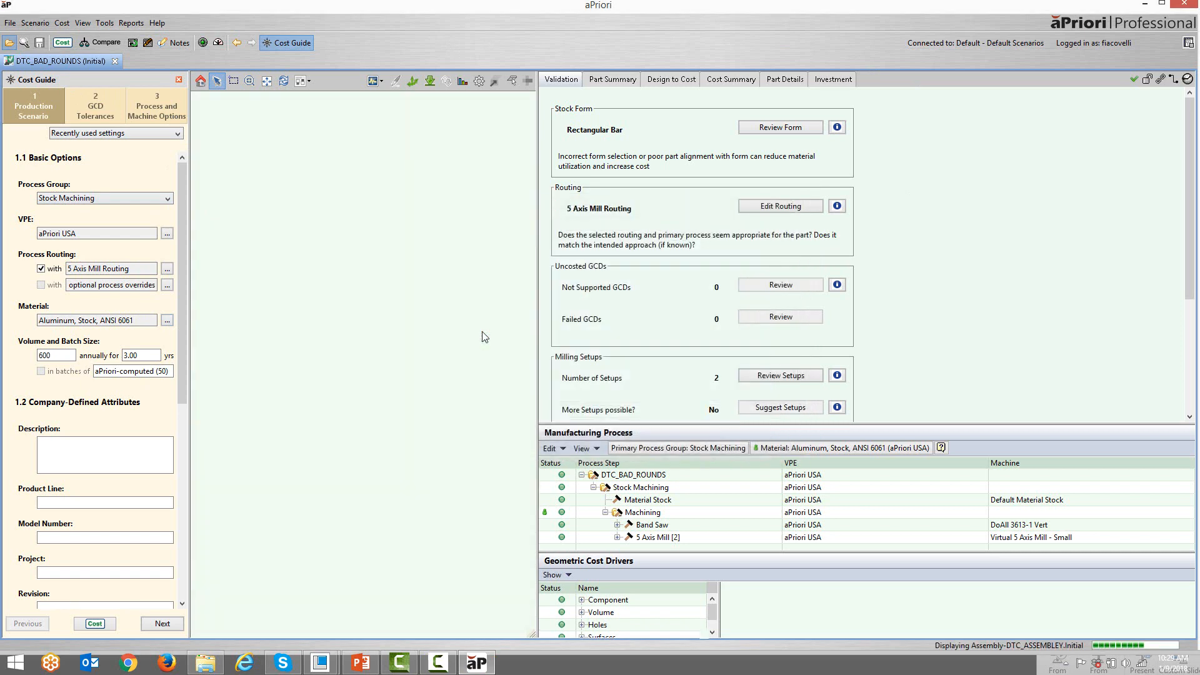
scroll(425, 523, "up", 4)
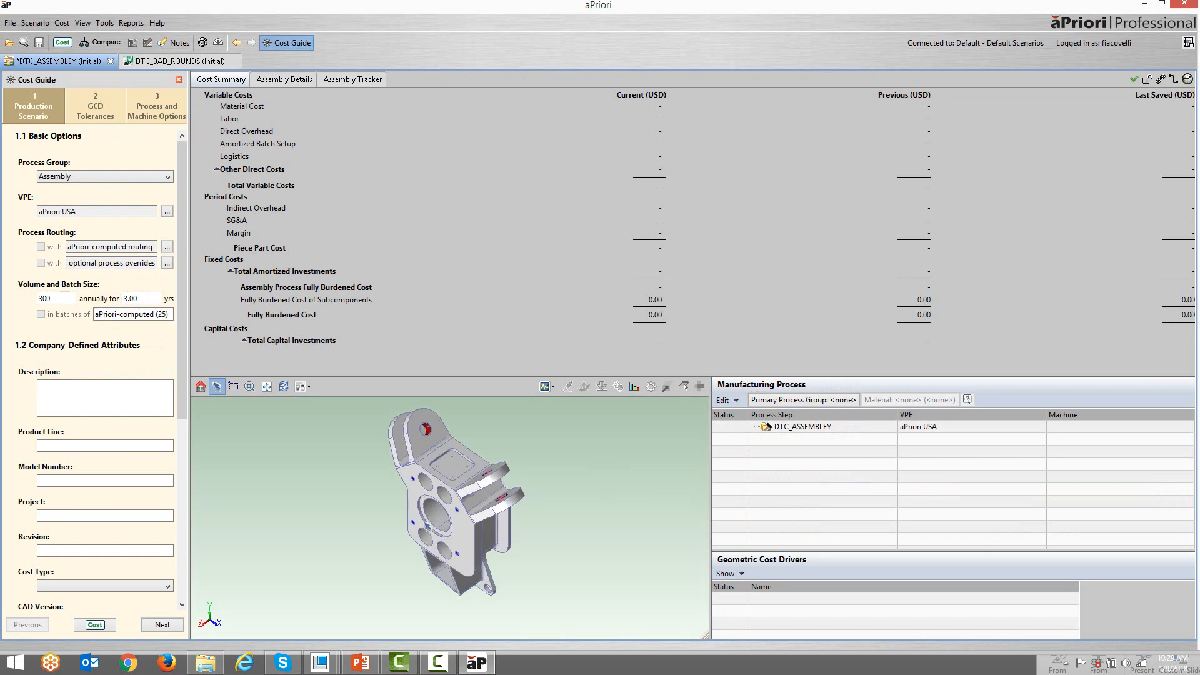
middle_click_drag(385, 535, 451, 486)
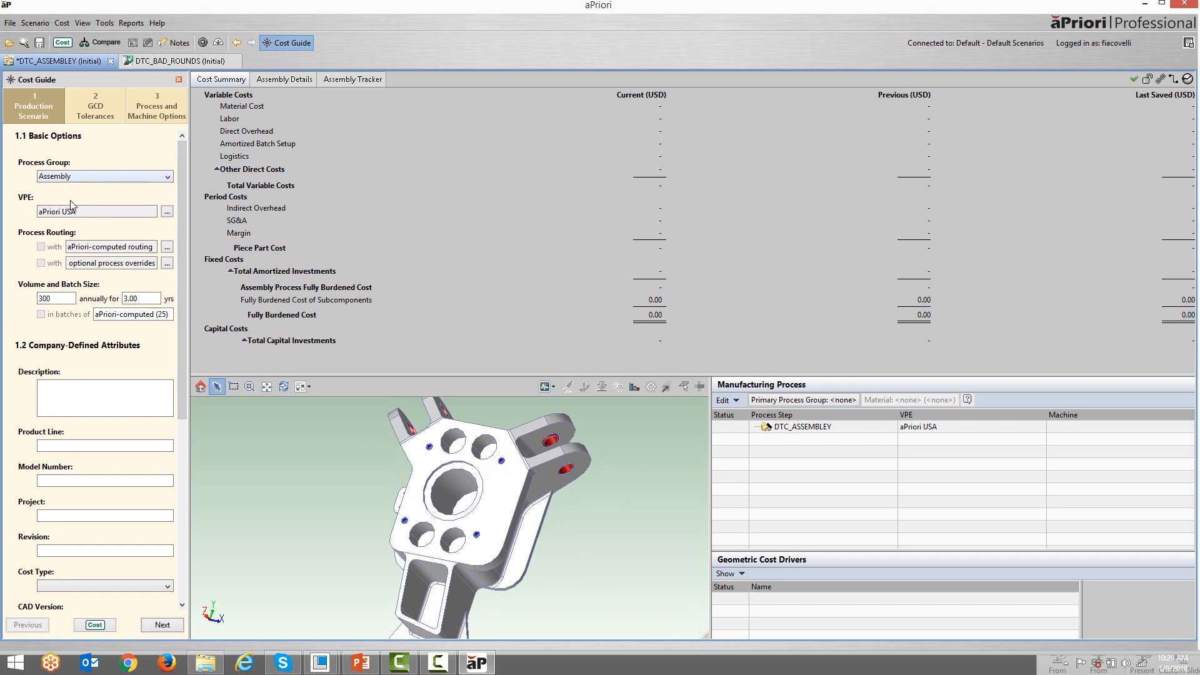
Look over the available production environments, keep aPriori USA for the assembly, and cost it.
left_click(167, 212)
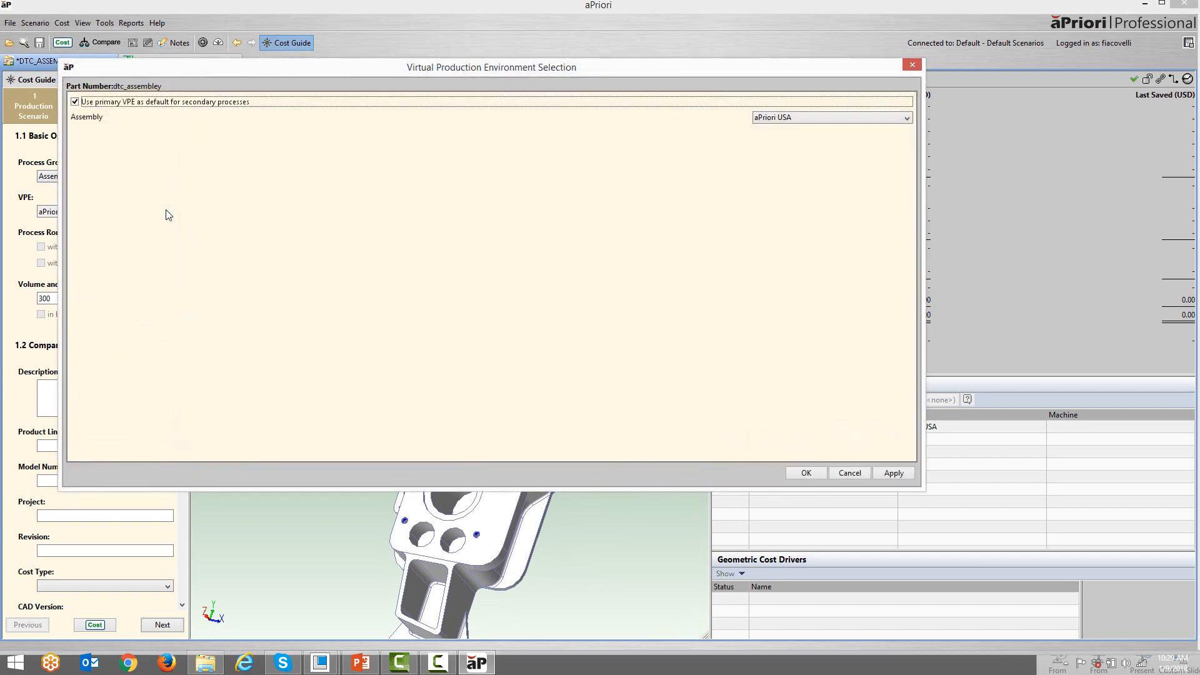
left_click(850, 119)
scroll(825, 169, "up", 2)
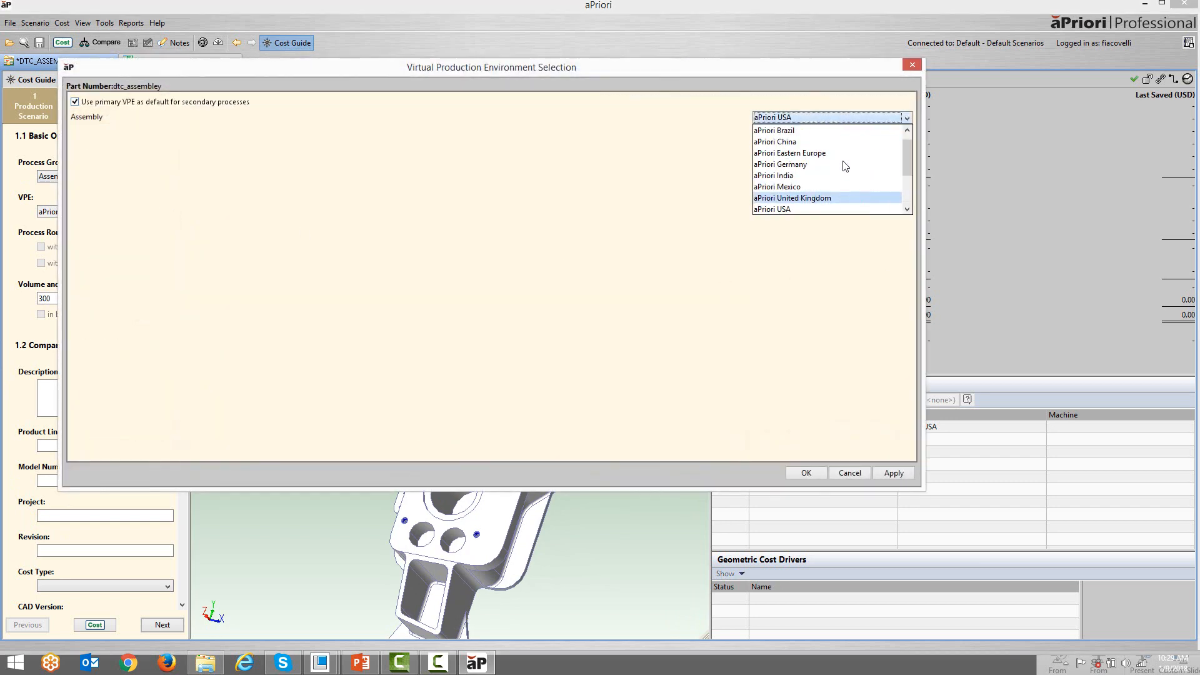
left_click(807, 473)
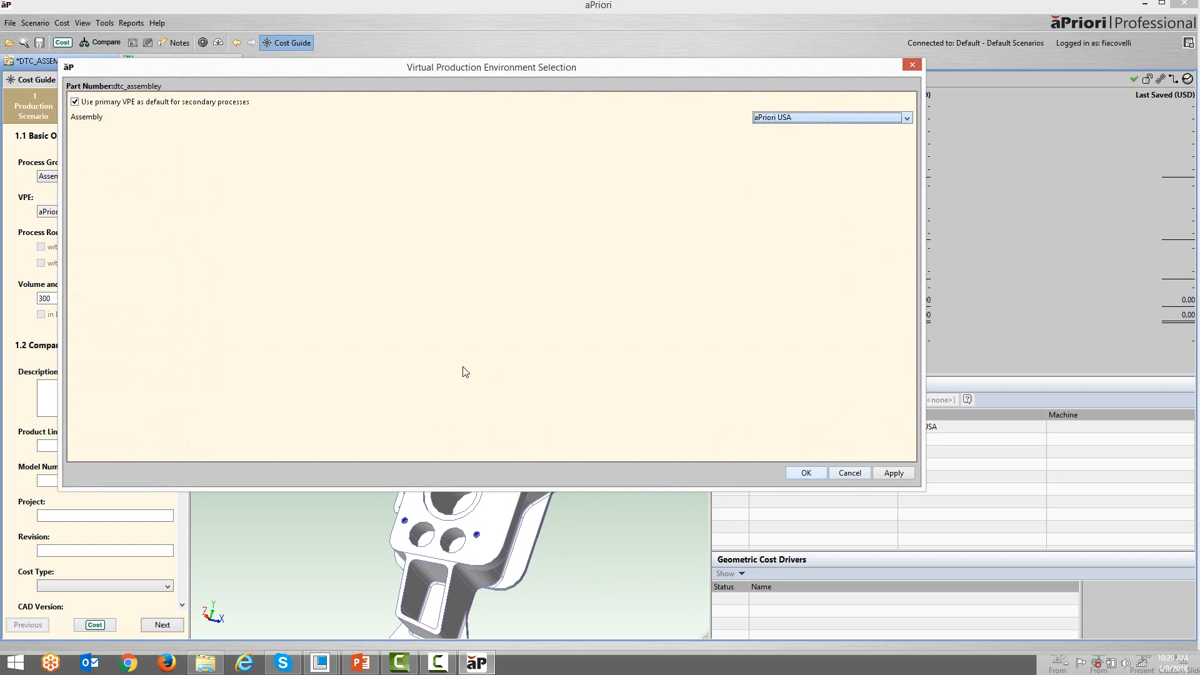
left_click(804, 475)
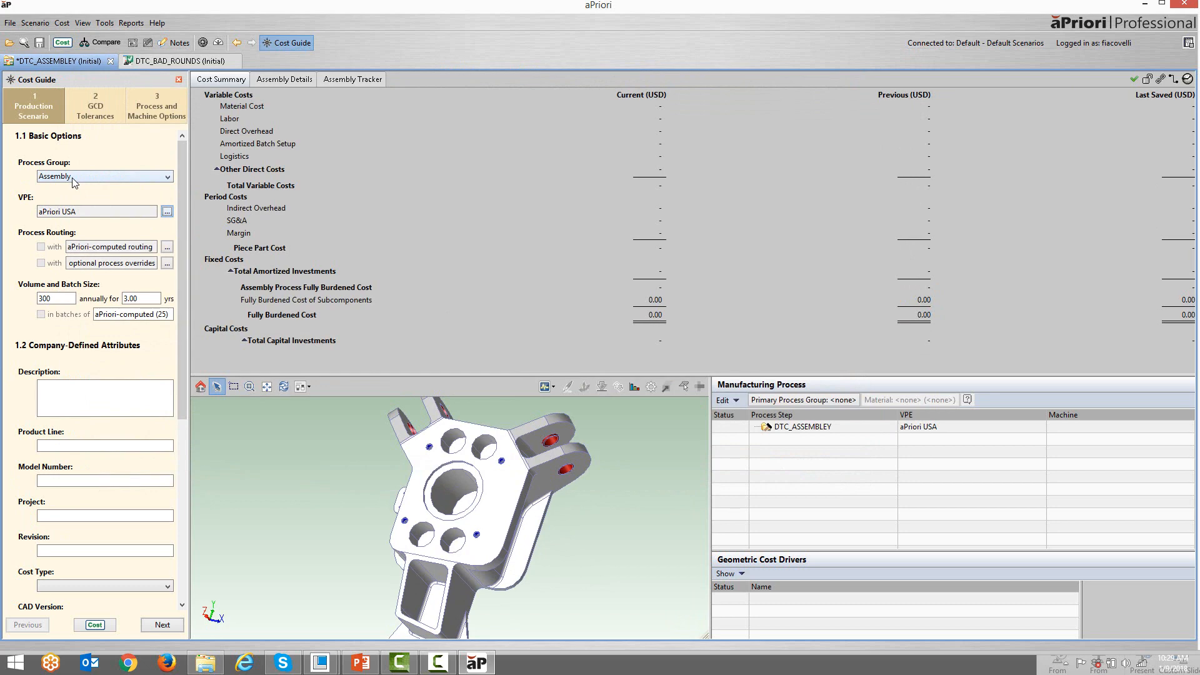
left_click(95, 626)
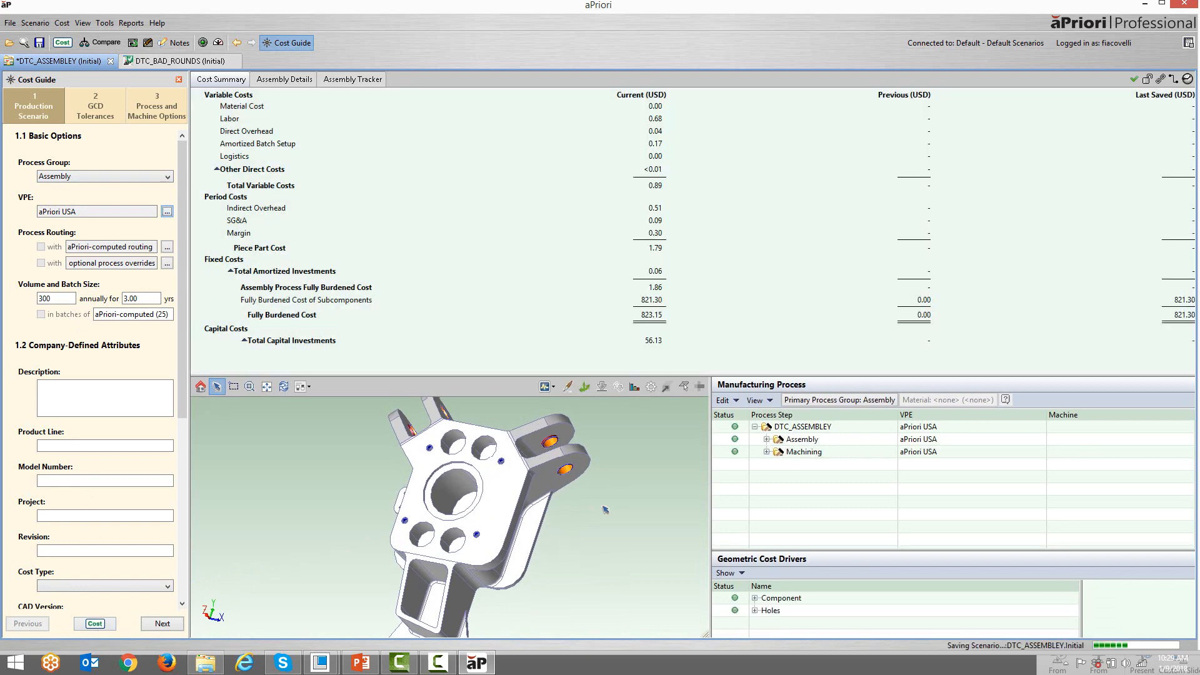
Open the assembly details and highlight AERO_MILL, M1400-24, 1185_6CN375 and the assembly processes in turn.
left_click(280, 81)
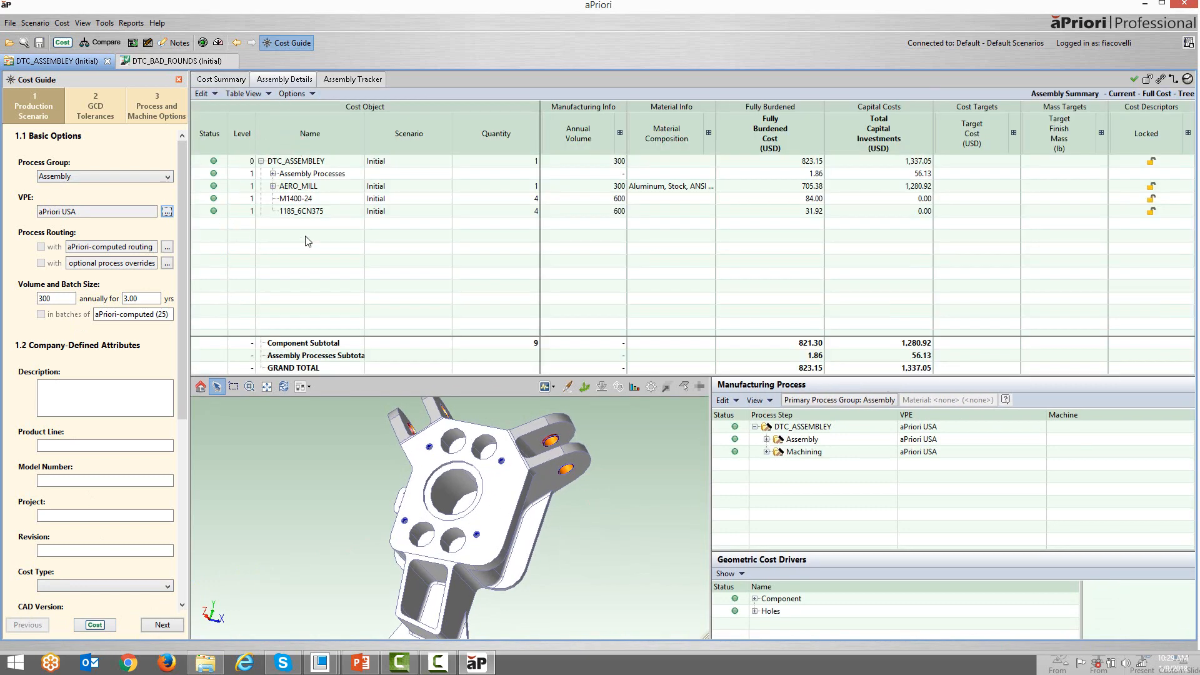
left_click(297, 187)
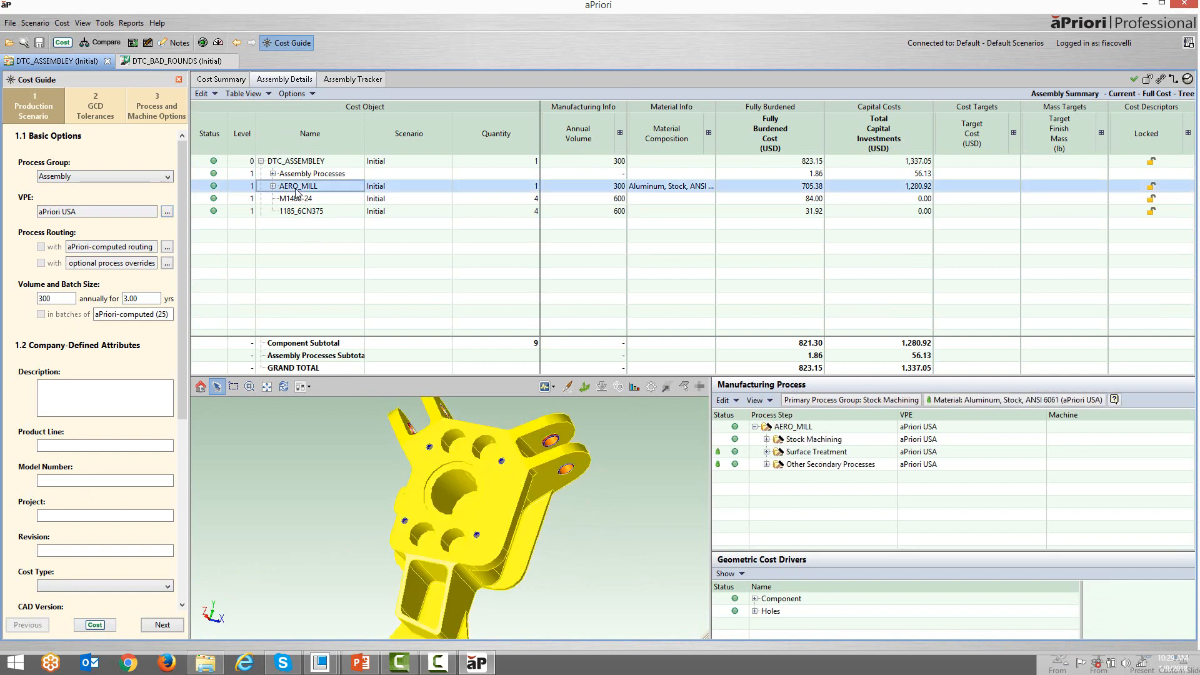
left_click(302, 198)
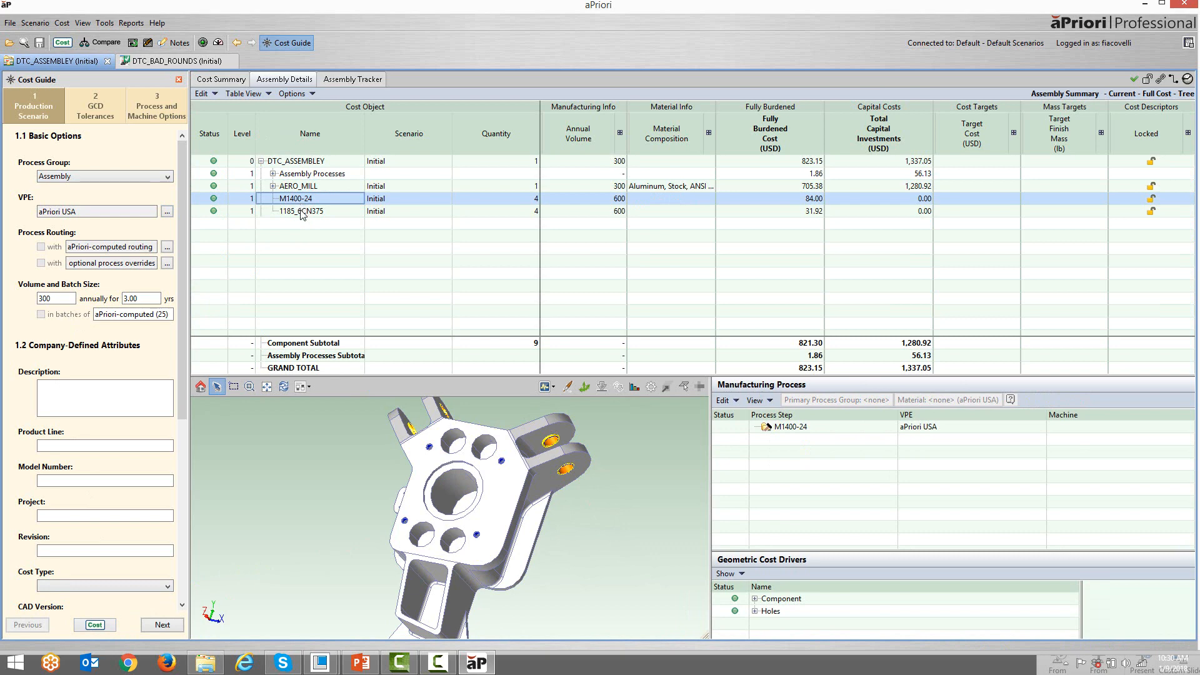
left_click(302, 212)
left_click(301, 200)
left_click(297, 176)
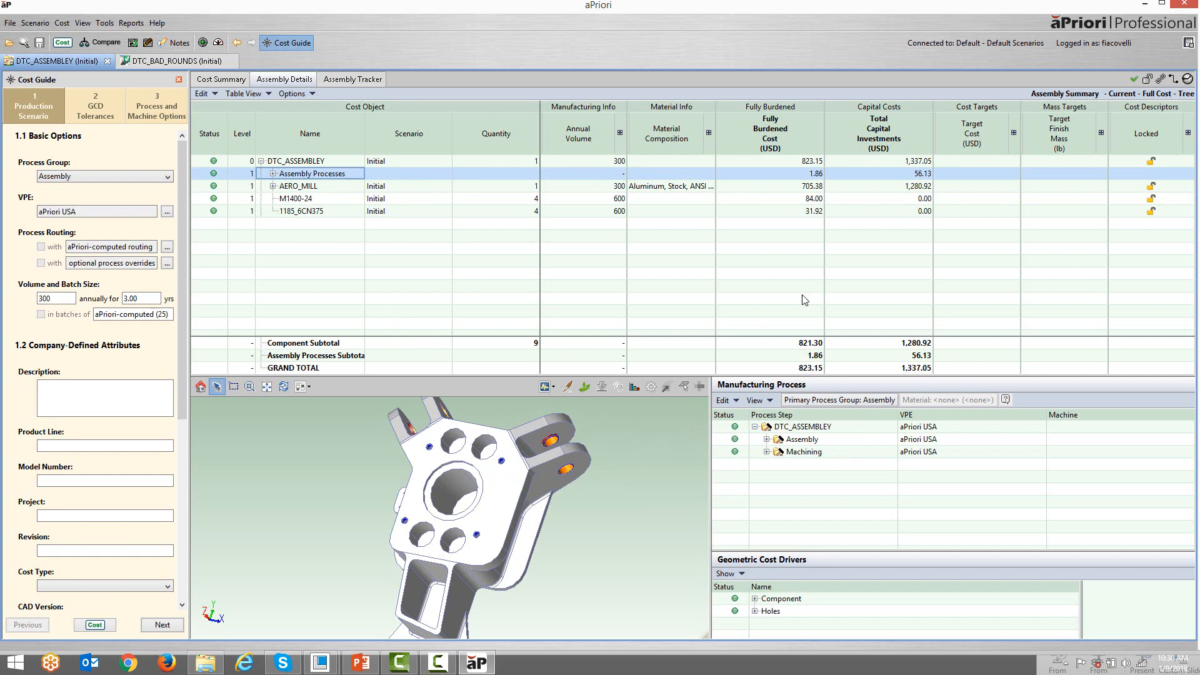
Check the fully burdened costs of M1400-24, 1185_6CN375 and the assembly processes, and expand the Assembly process down to Pick and Place.
left_click(816, 200)
left_click(814, 212)
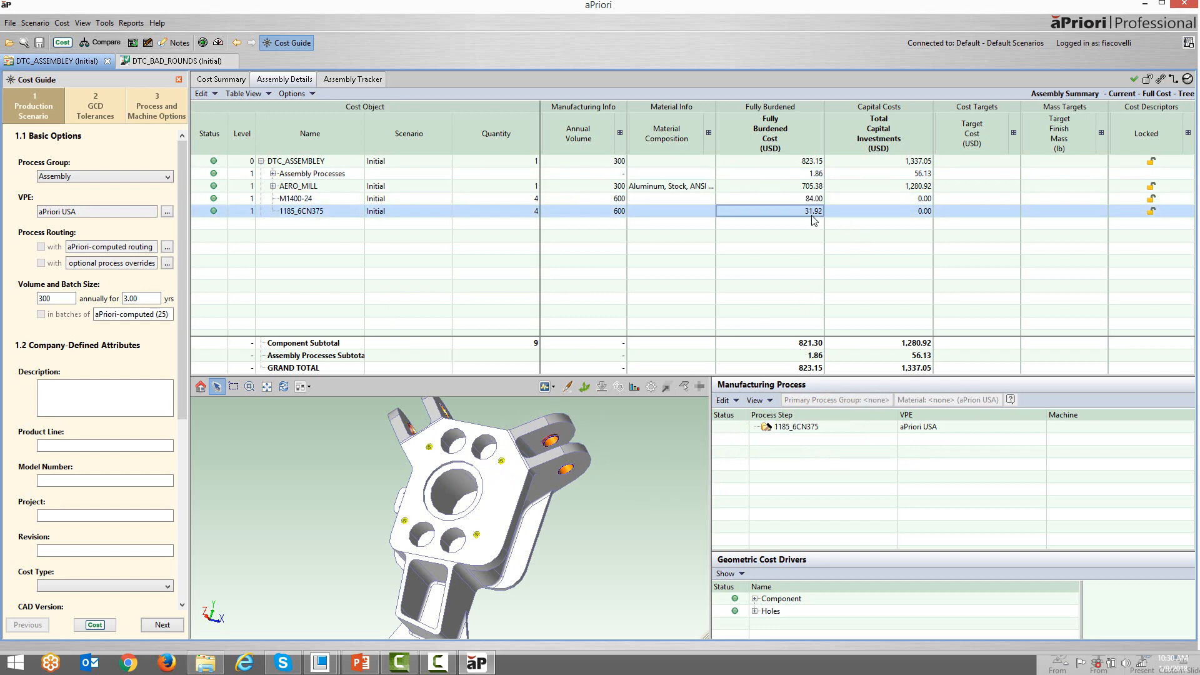
left_click(814, 356)
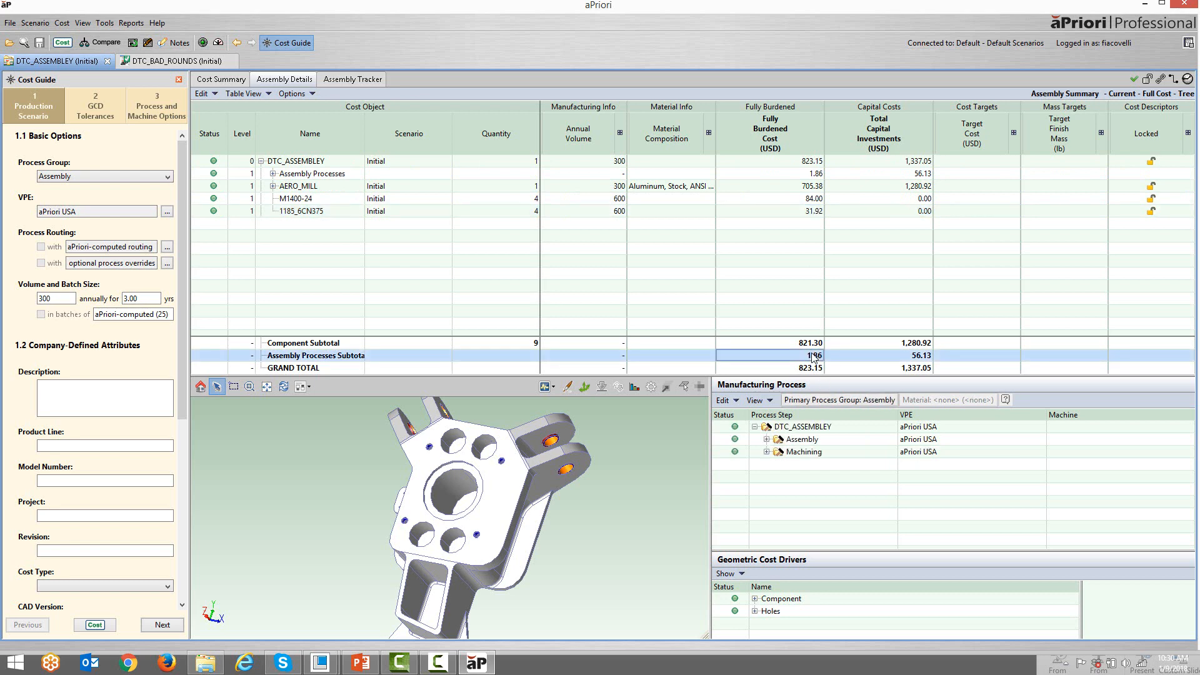
double_click(769, 441)
double_click(786, 452)
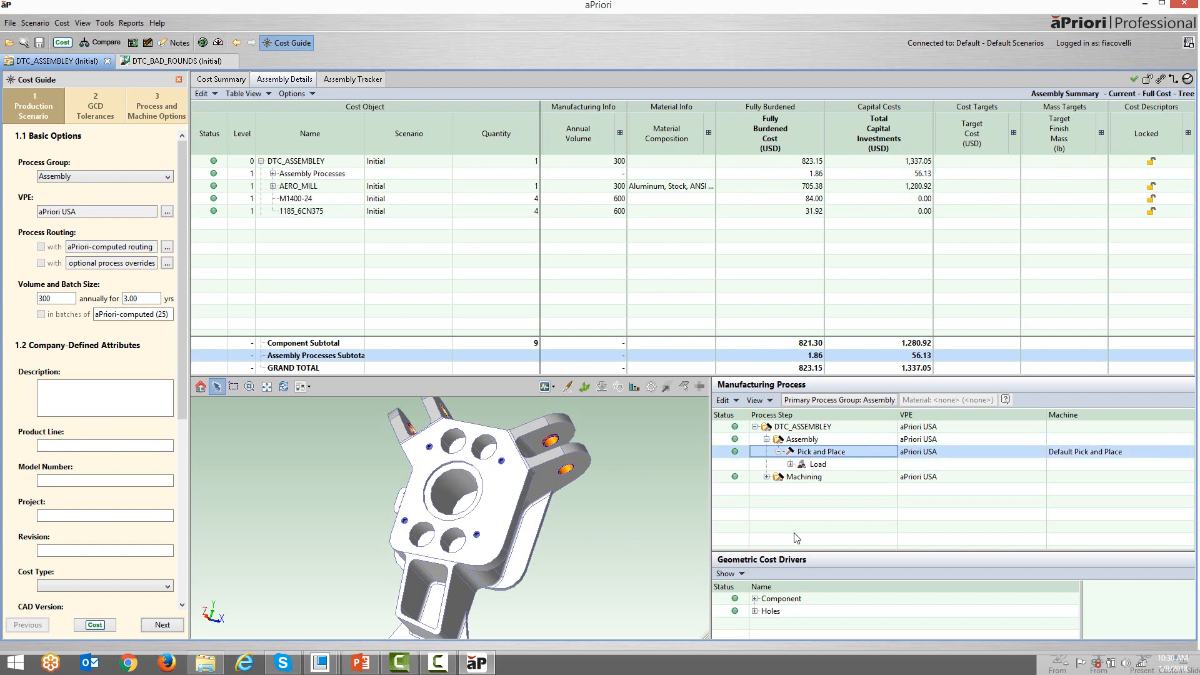
Assign the Press Fit mechanical assembly operation to all four M1400-24 subcomponents and accept the operation sequence.
left_click_drag(804, 550, 804, 504)
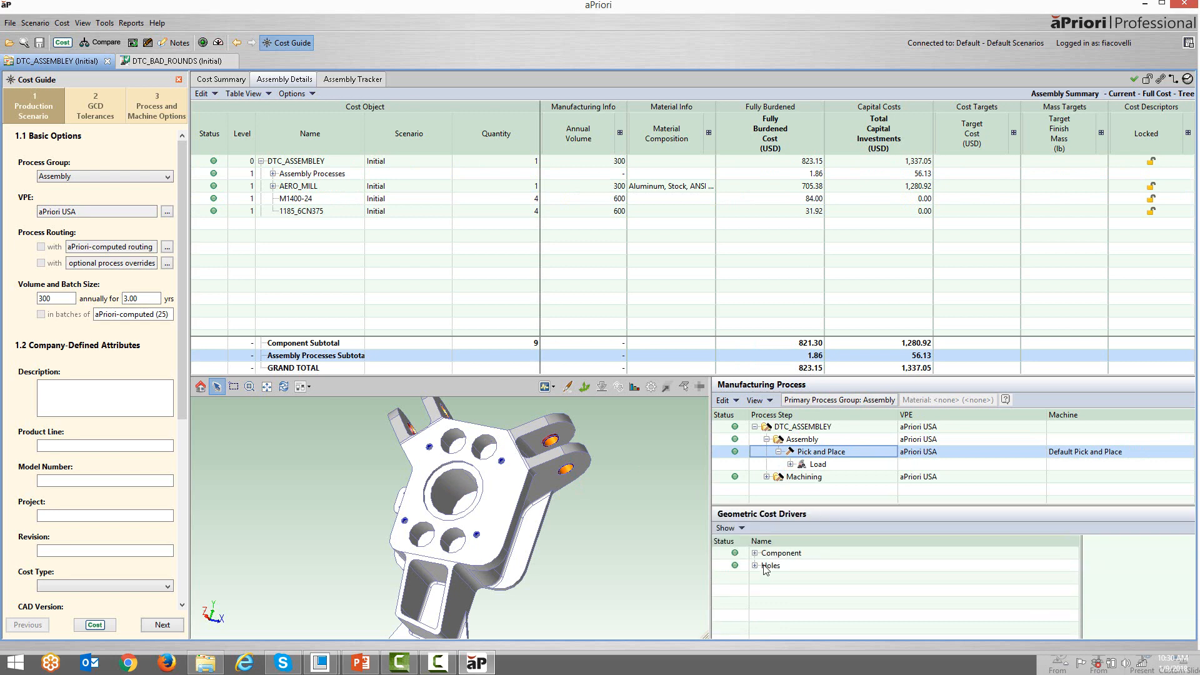
left_click(754, 554)
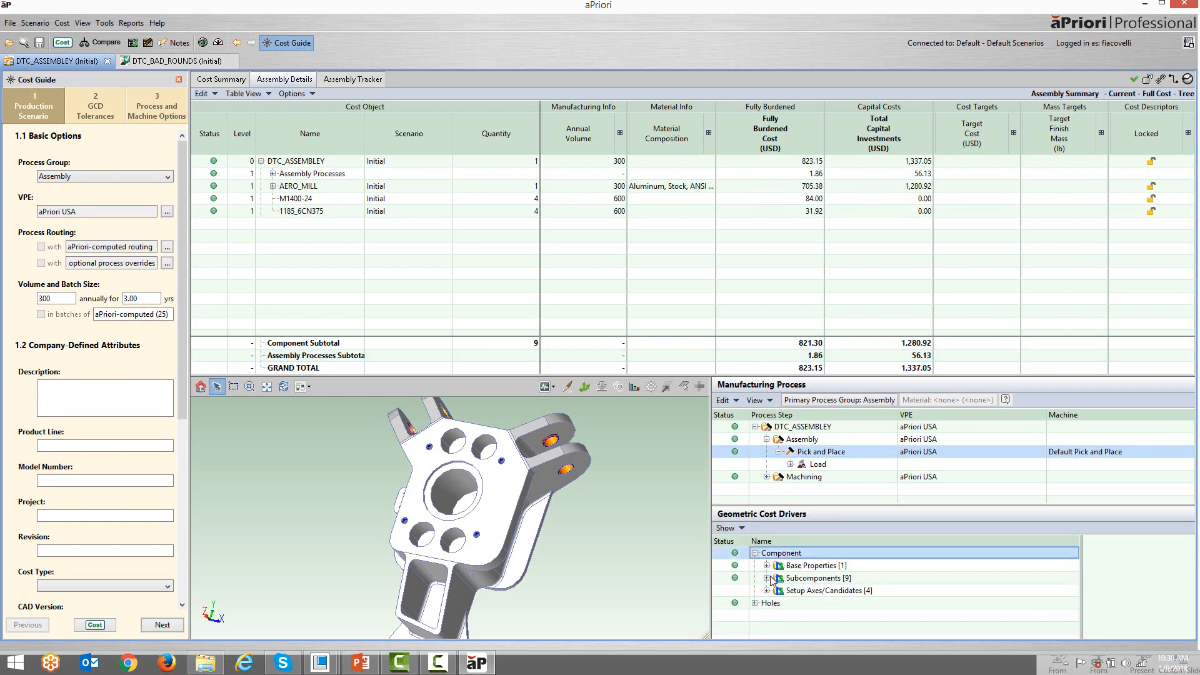
left_click(767, 577)
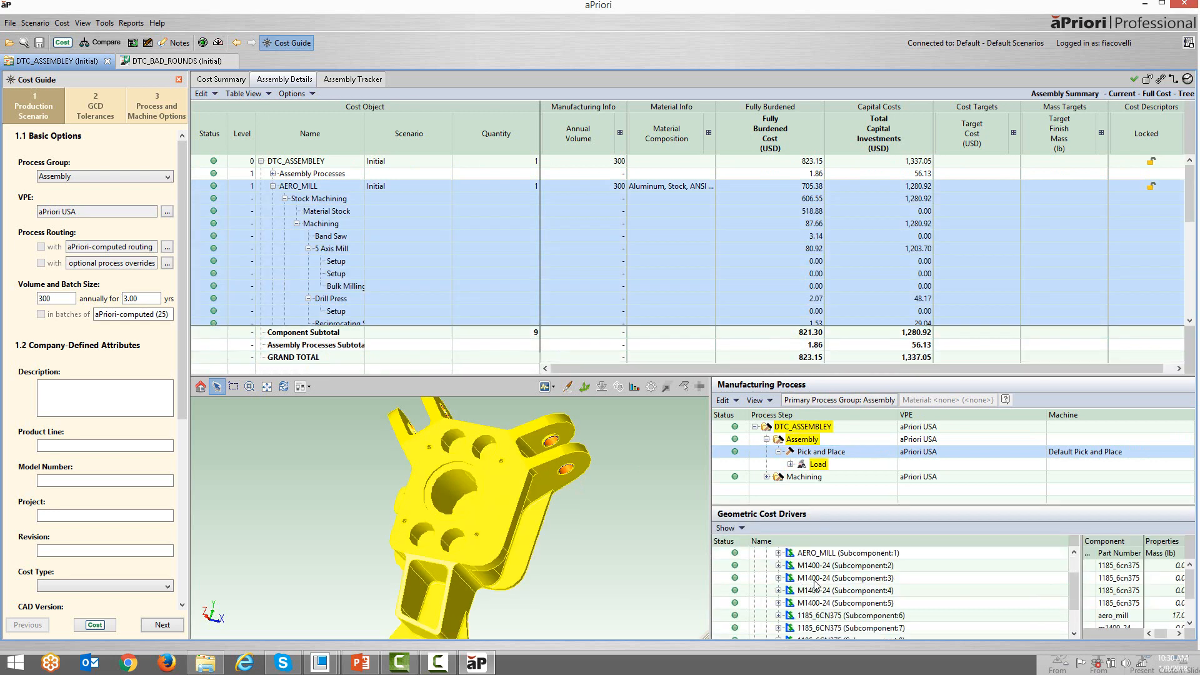
left_click(820, 566)
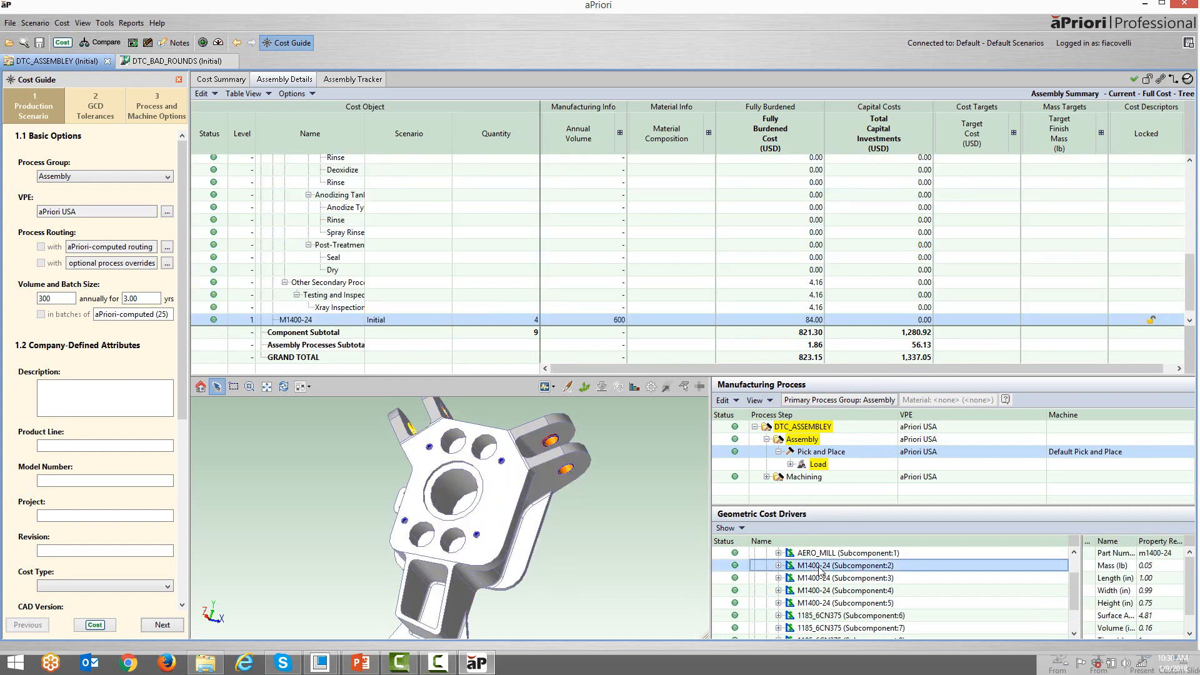
left_click(822, 604, "shift")
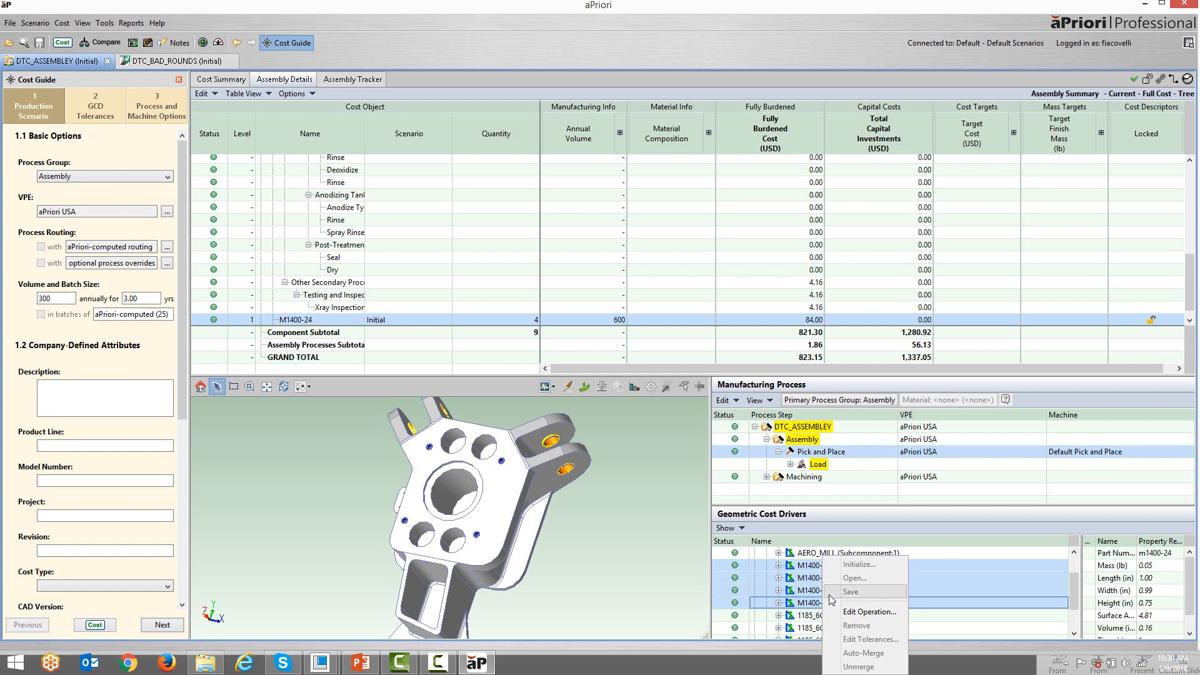
left_click(842, 612)
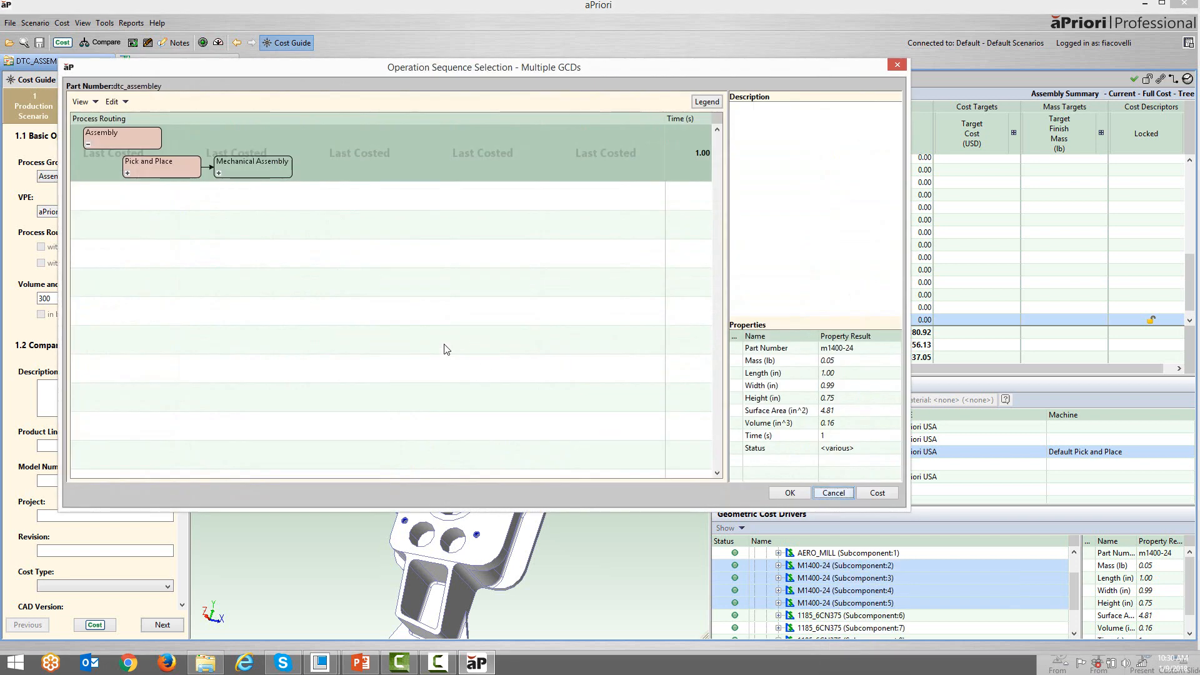
left_click(219, 174)
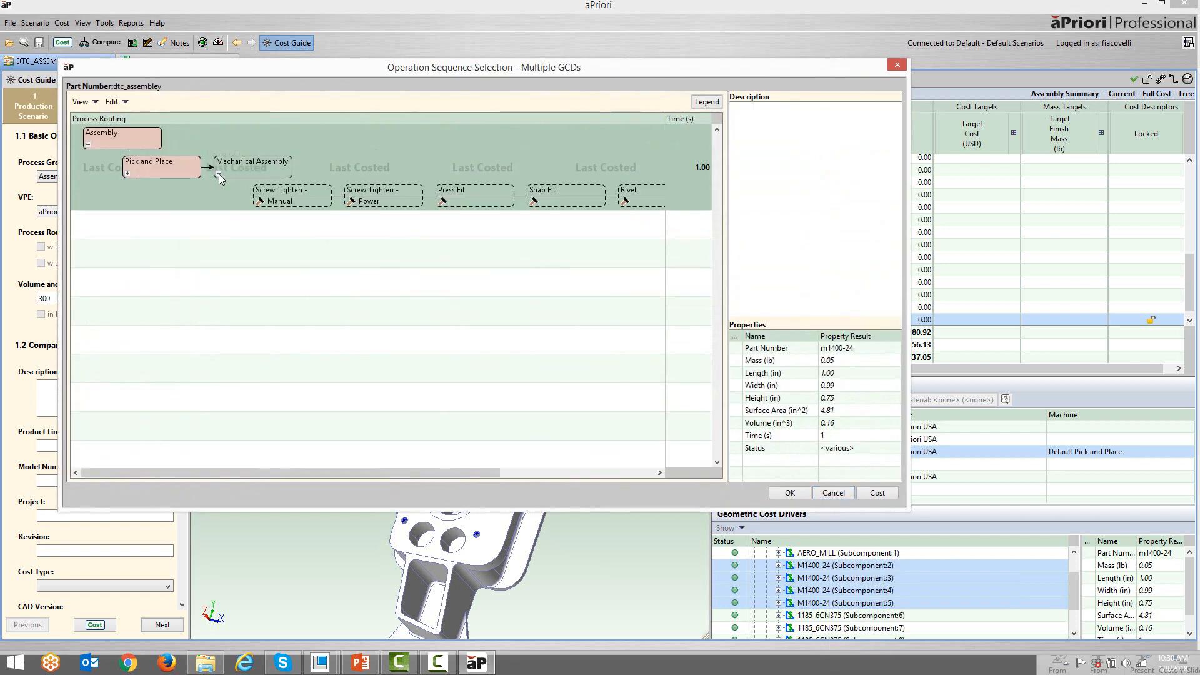
left_click(463, 202)
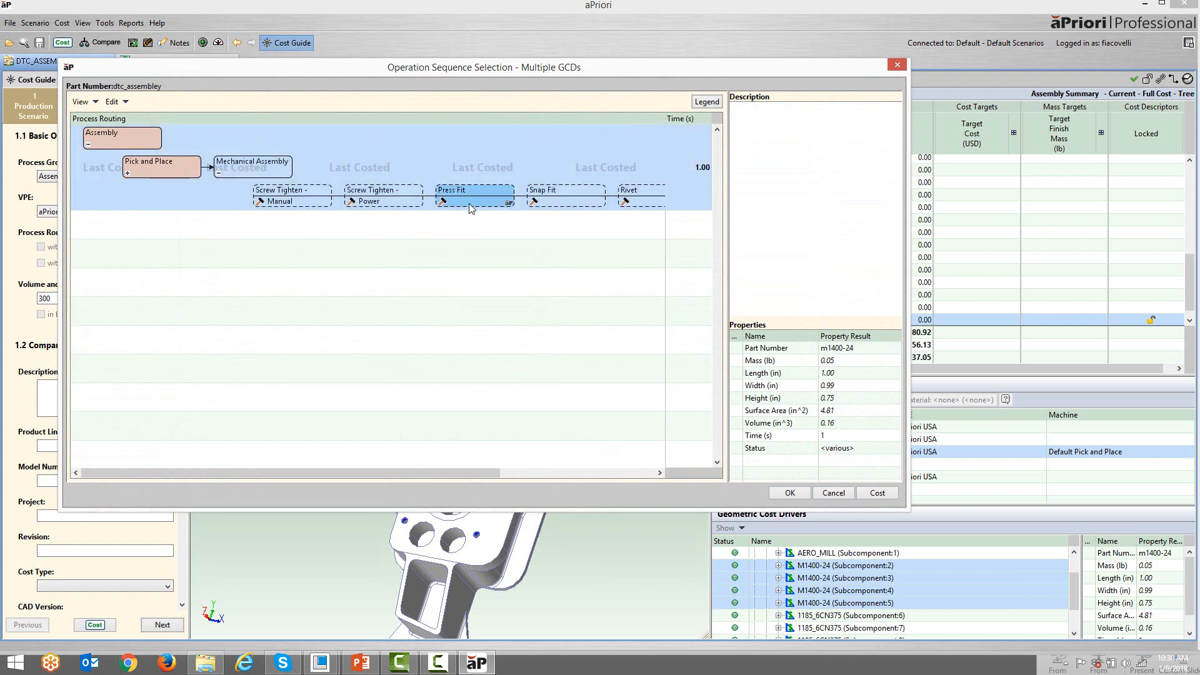
right_click(470, 206)
left_click(502, 237)
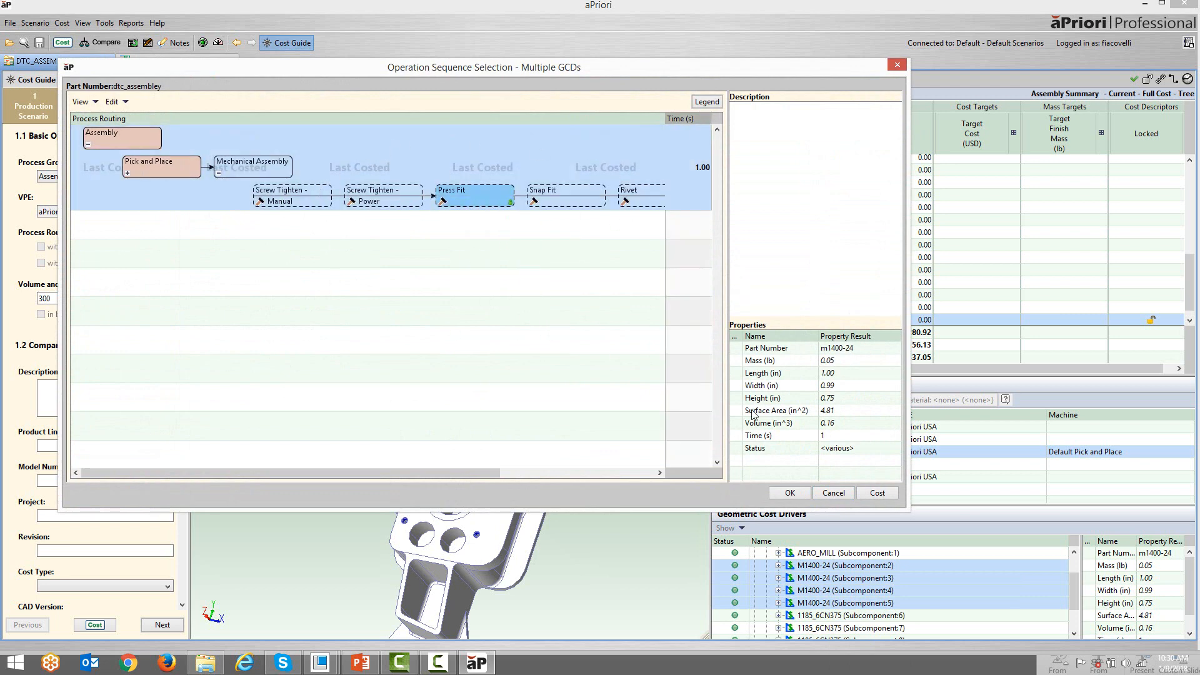
left_click(790, 493)
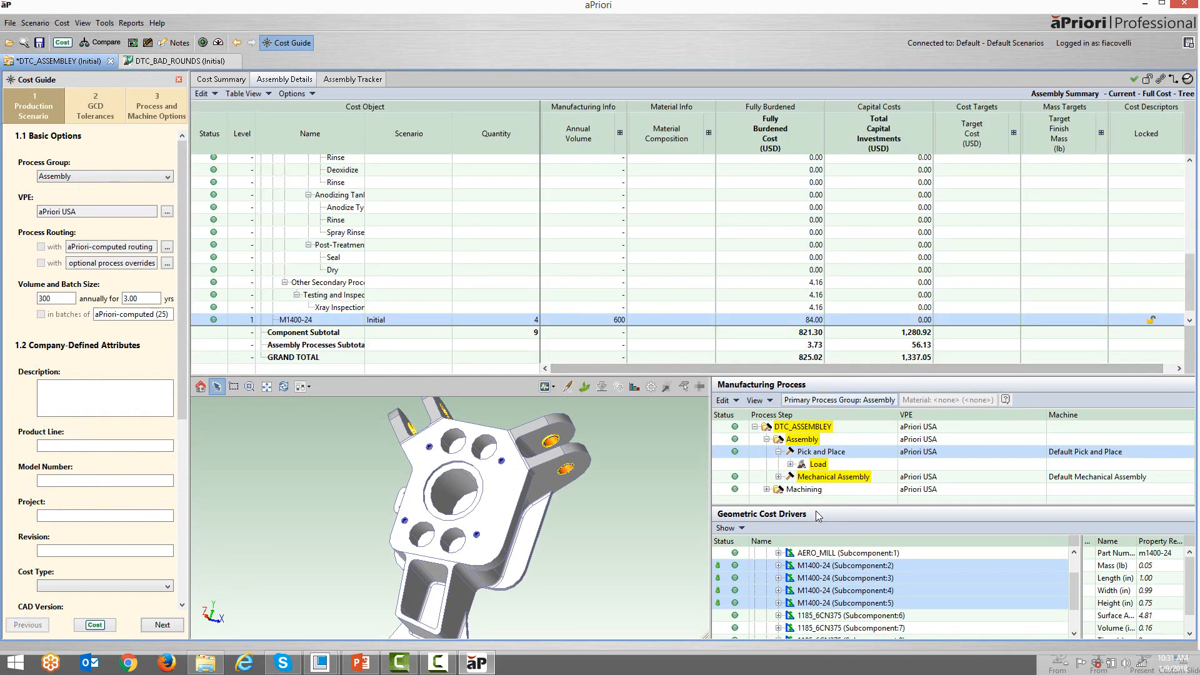
Expand the Machining process, highlight the simple holes made by Drill Press, and inspect them on the model from several angles.
left_click_drag(816, 506, 816, 519)
left_click(767, 489)
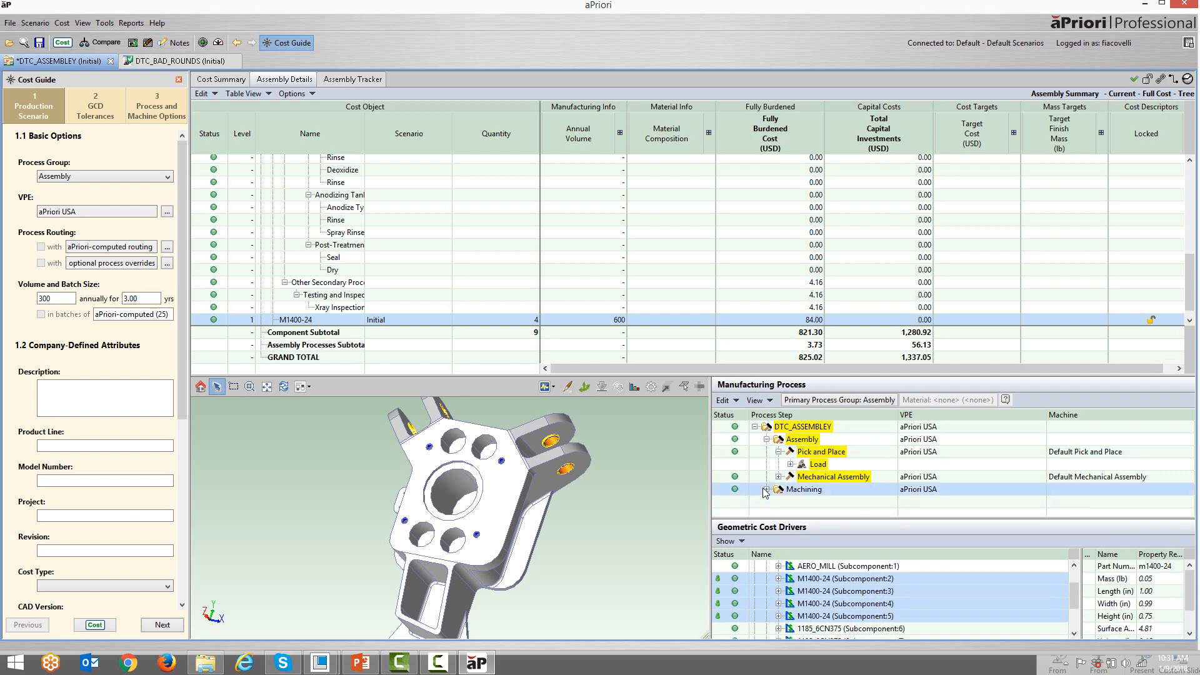
left_click(803, 505)
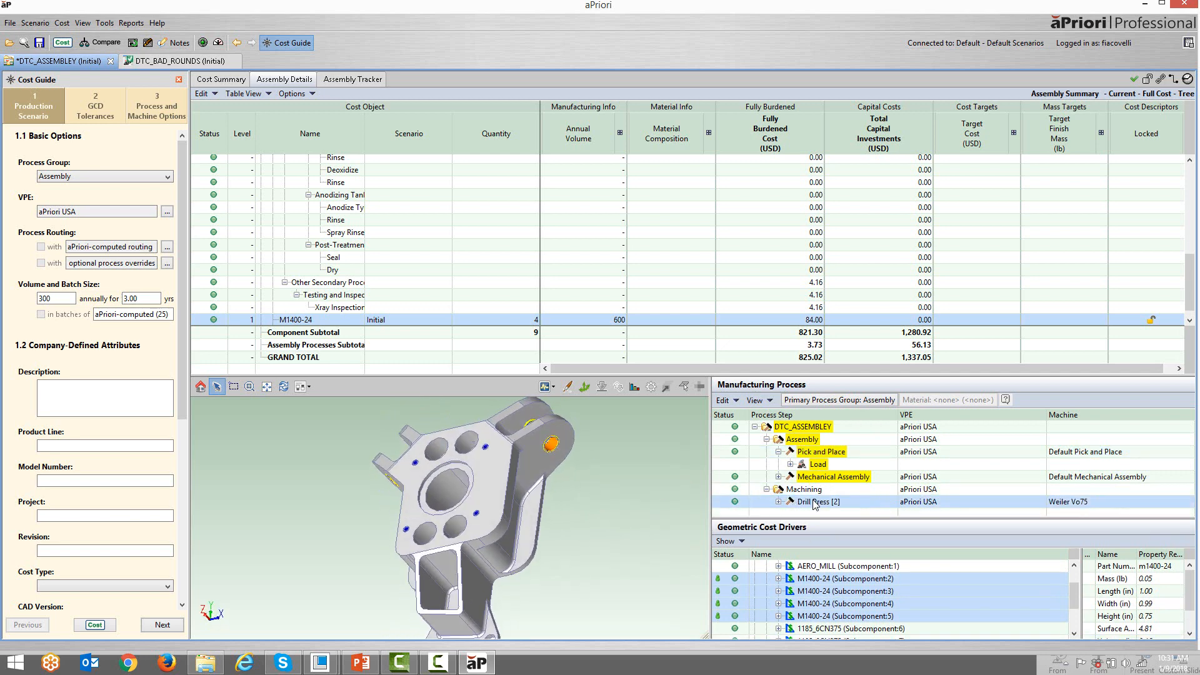
right_click(814, 503)
left_click(860, 572)
middle_click_drag(604, 466, 587, 536)
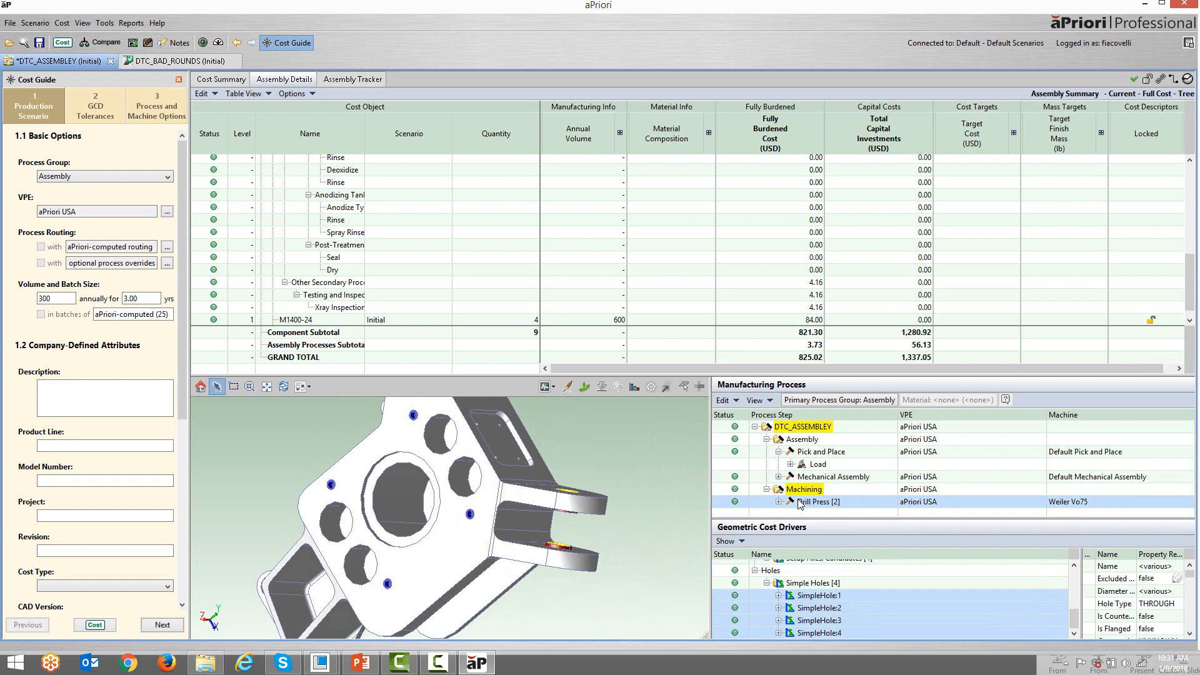
middle_click_drag(581, 508, 559, 477)
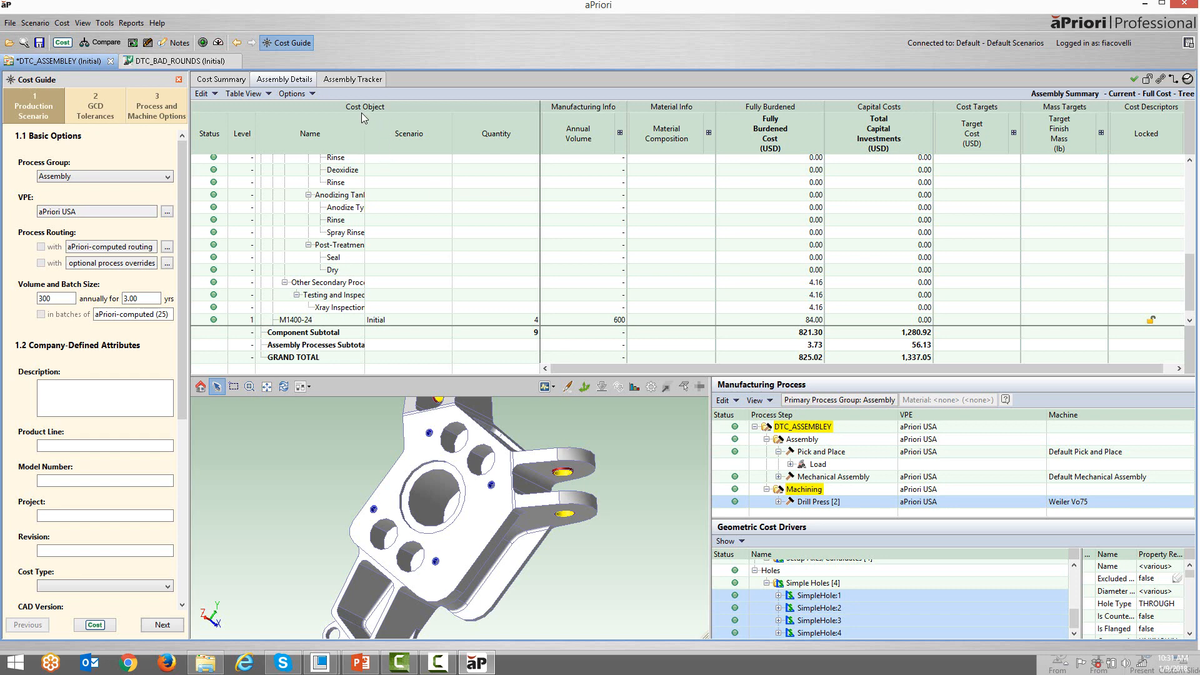
left_click_drag(365, 119, 407, 119)
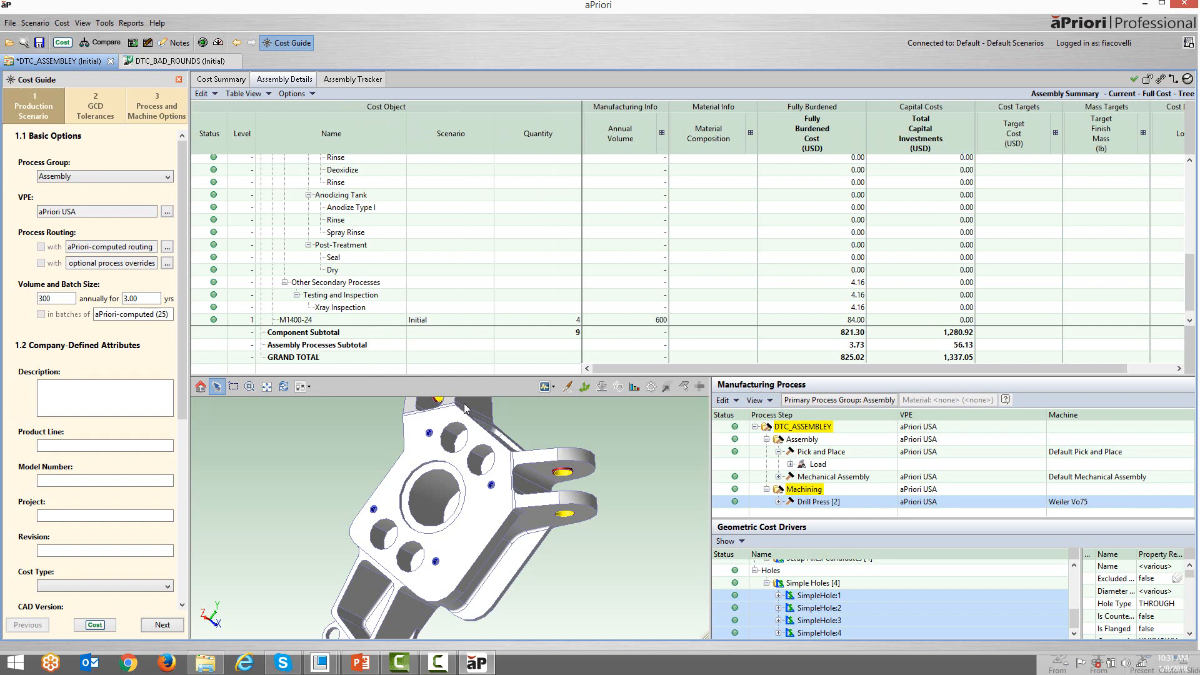
middle_click_drag(447, 498, 466, 469)
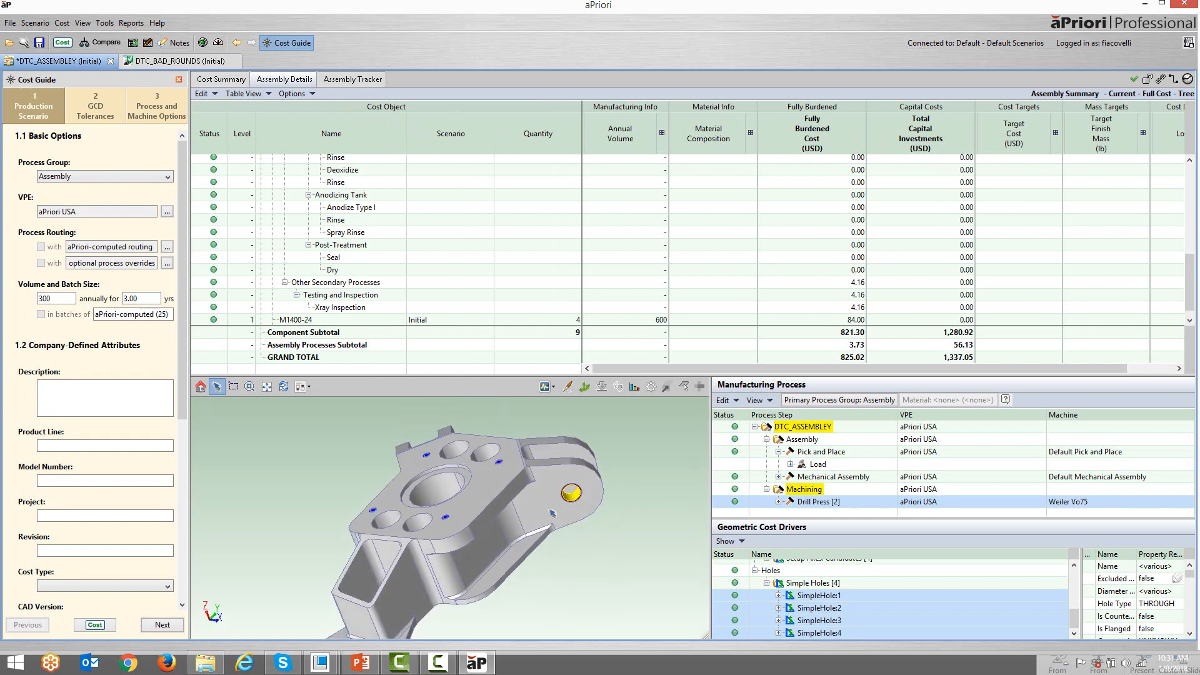
Create a manual weld 0.04 in wide and 0.04 in deep around the lug's hole edge, and expand the Welding process.
left_click(568, 387)
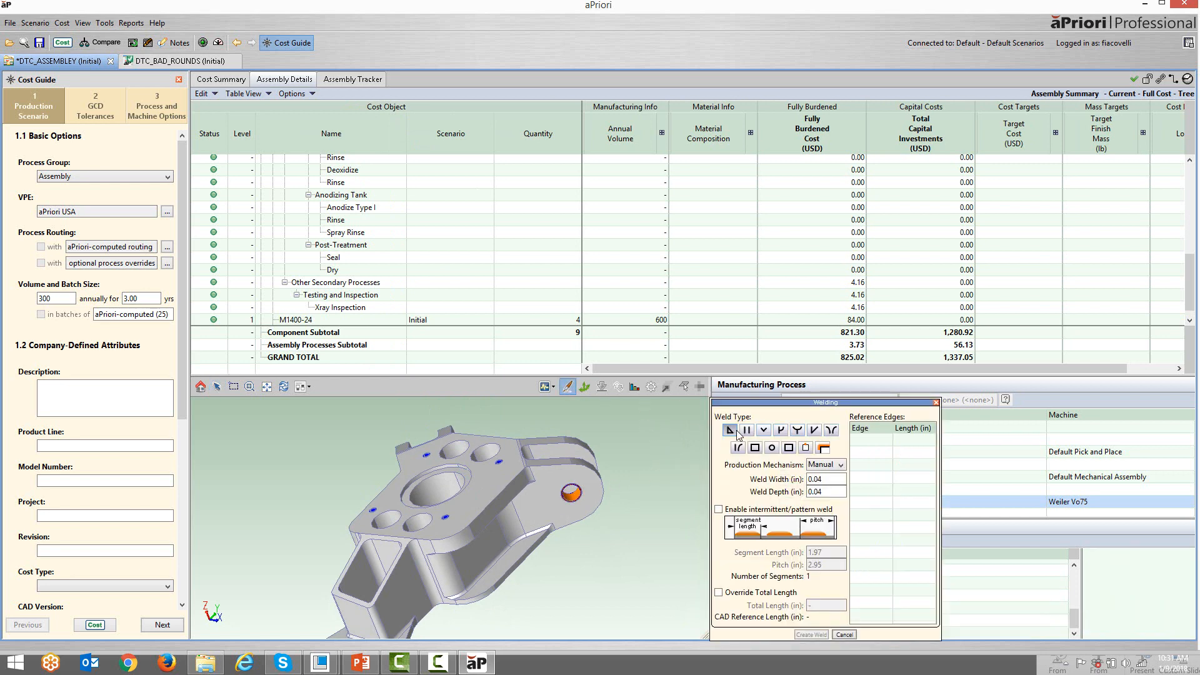
scroll(600, 481, "up", 3)
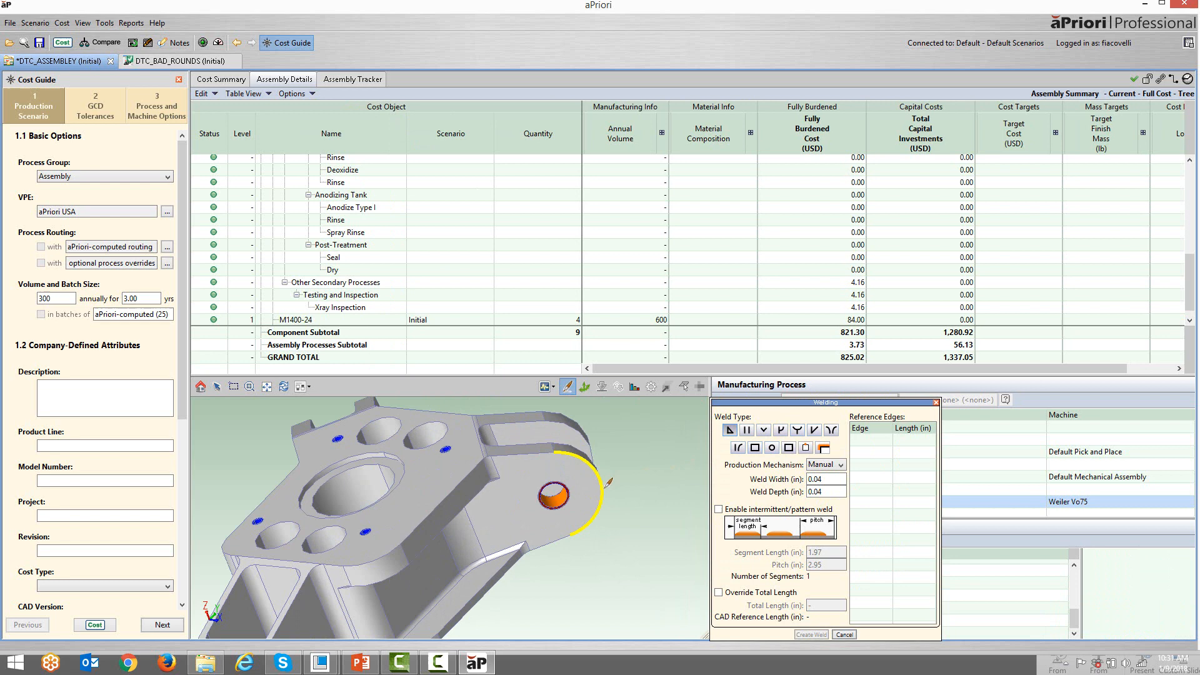
left_click(560, 479)
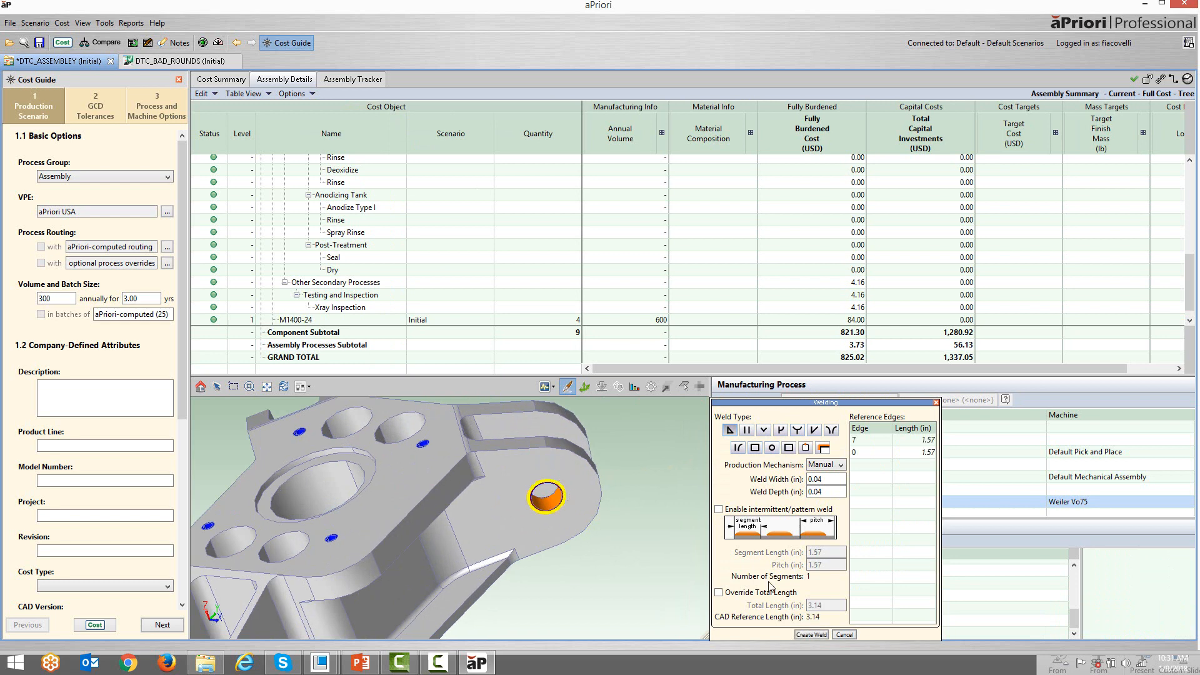
left_click(812, 634)
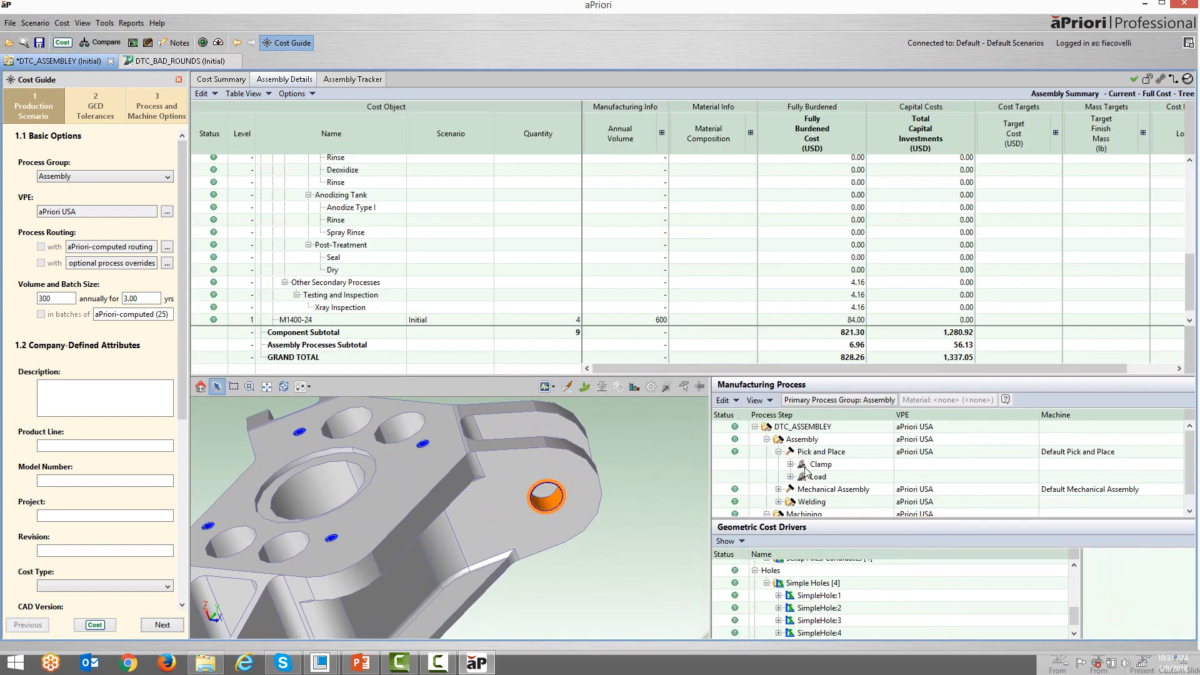
left_click(779, 502)
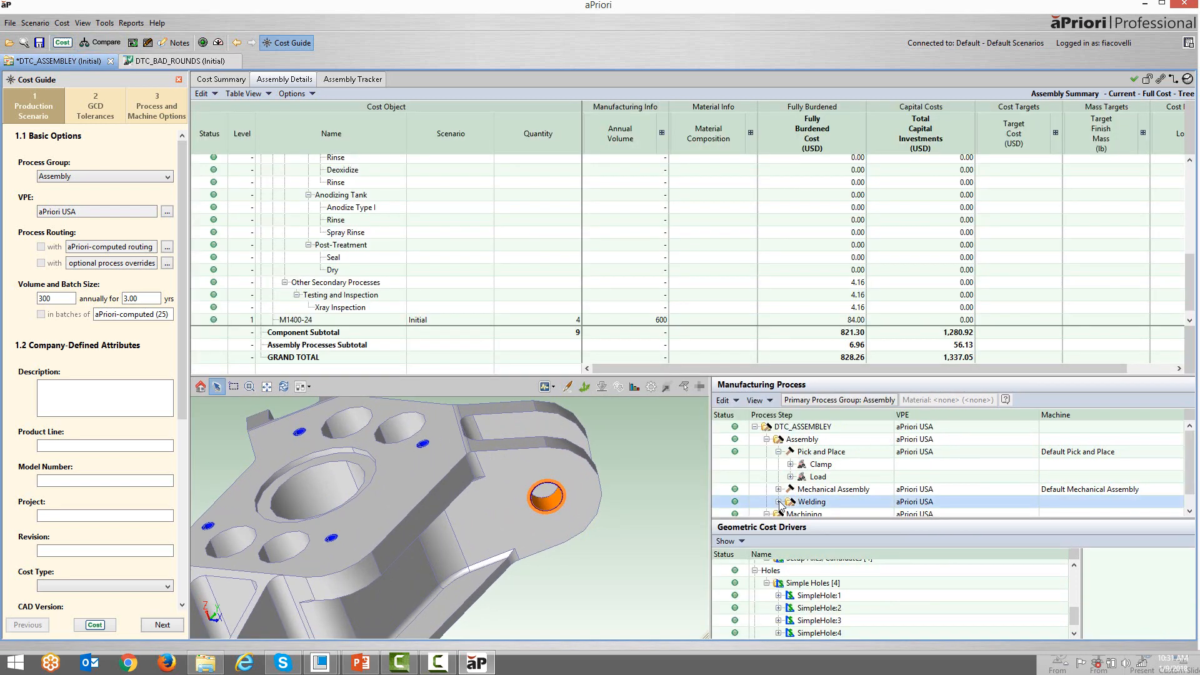
scroll(796, 490, "up", 1)
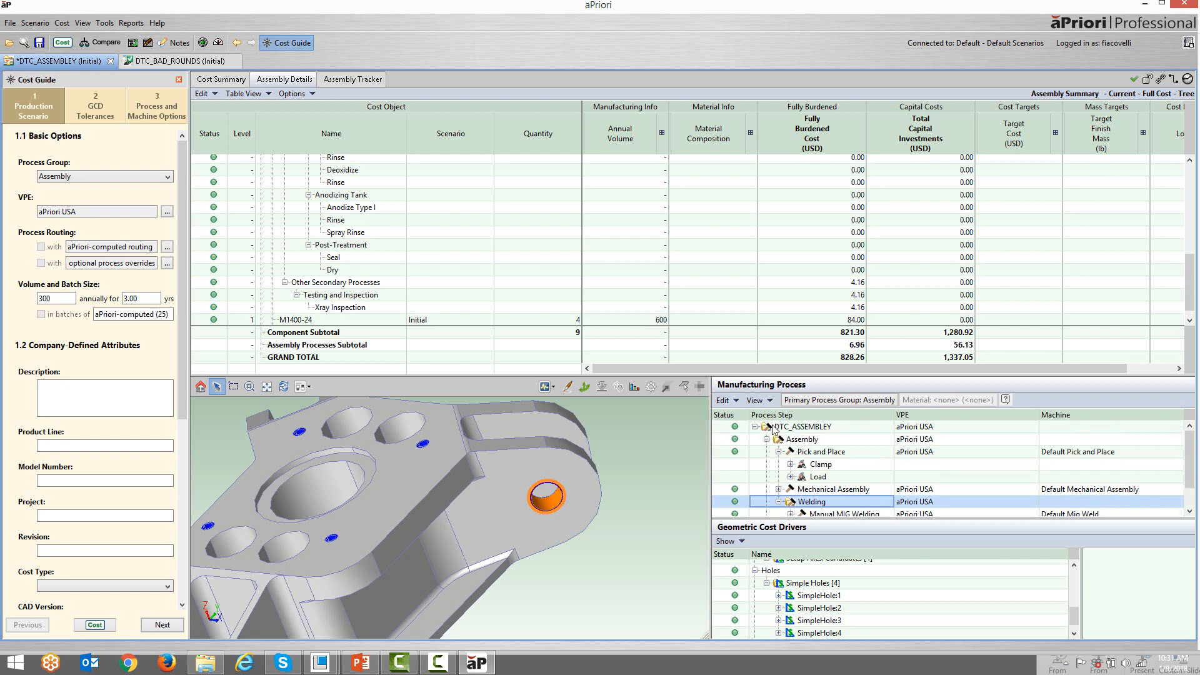
Select the top-level DTC_ASSEMBLEY and open its process routing selection.
left_click(726, 401)
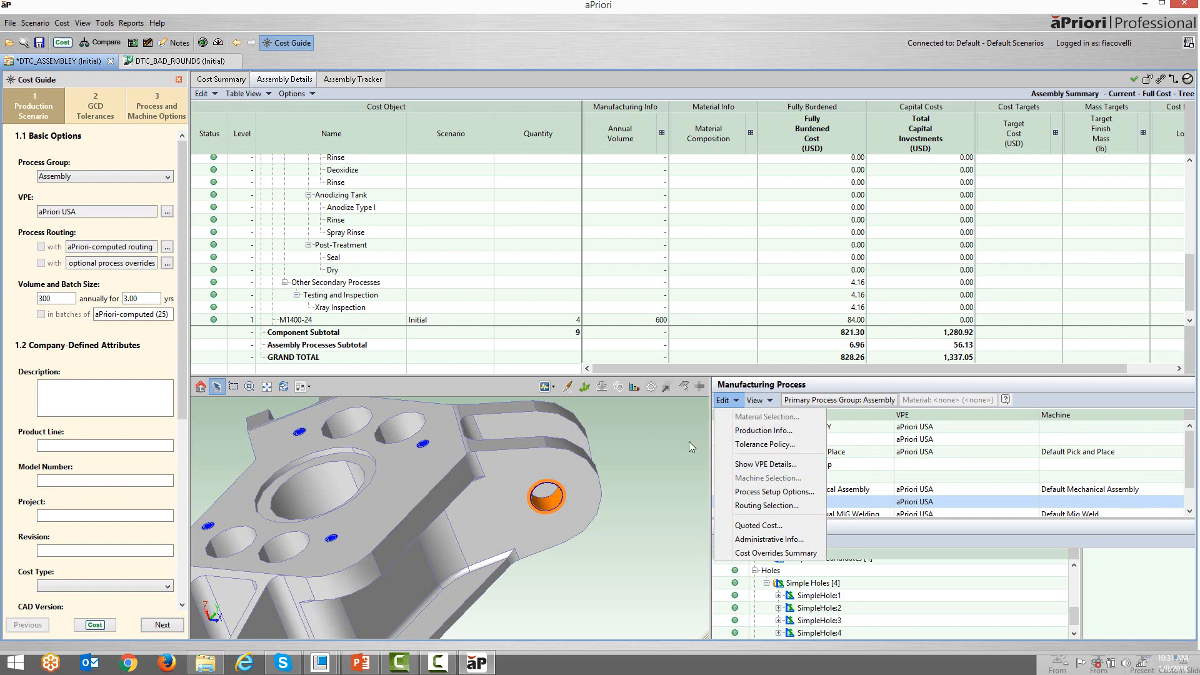
left_click(655, 447)
scroll(655, 446, "up", 1)
scroll(406, 158, "up", 9)
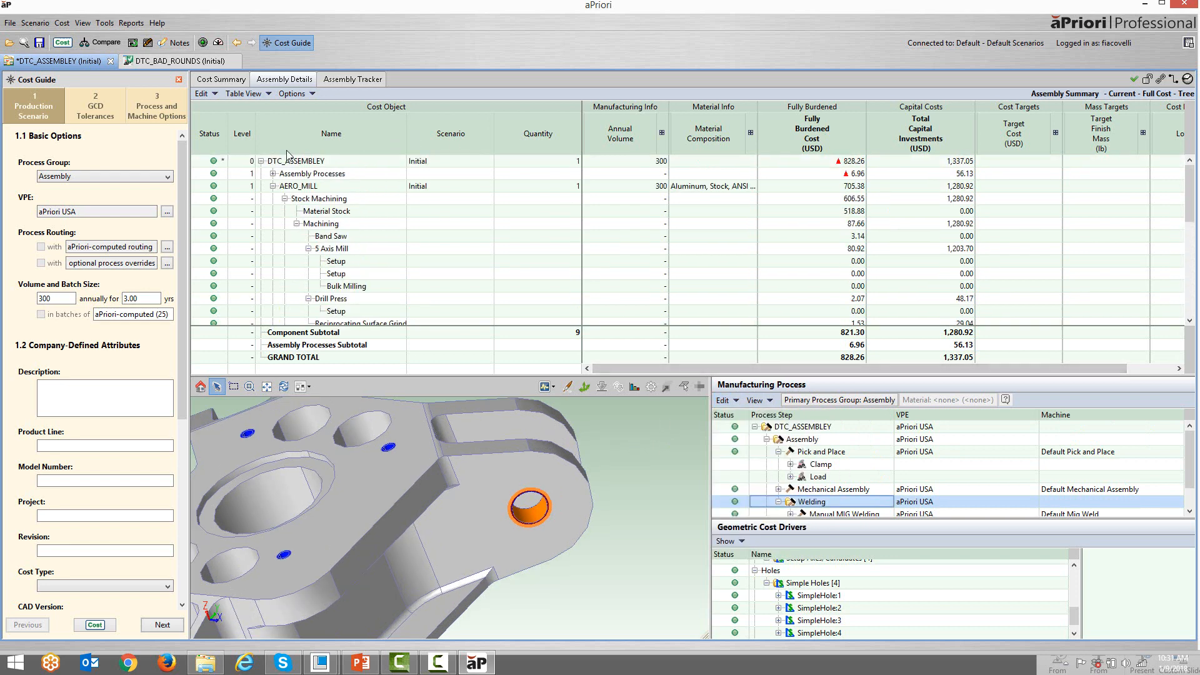
left_click(294, 162)
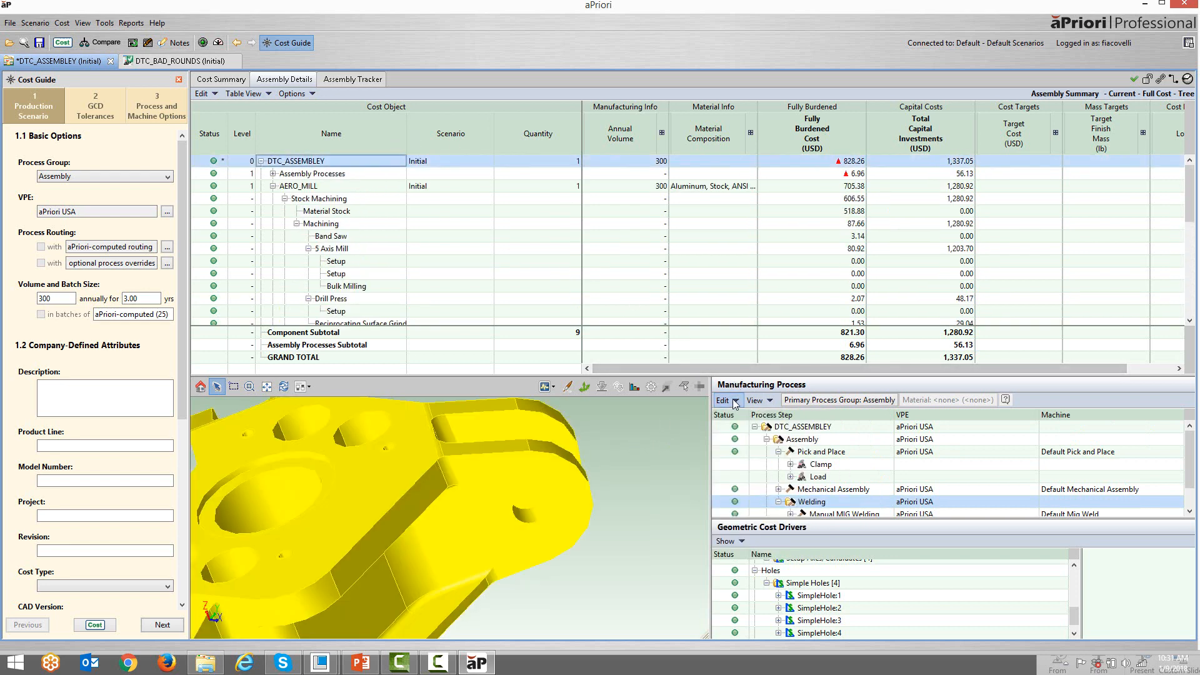
left_click(734, 402)
left_click(844, 437)
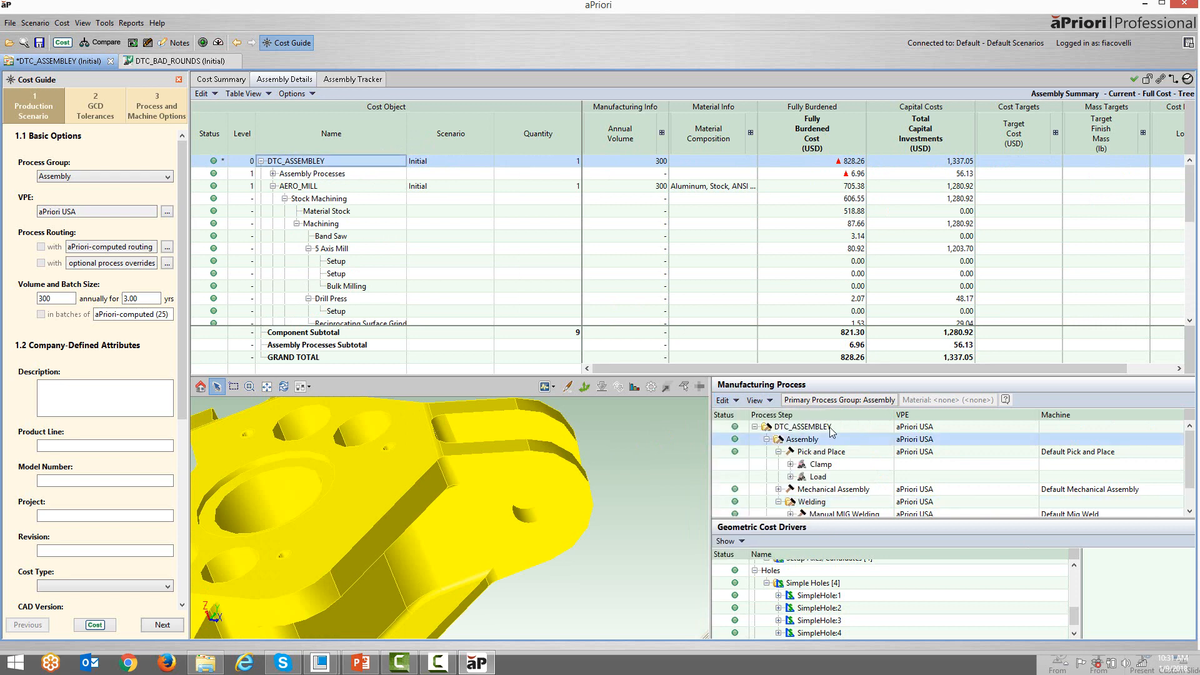
left_click(825, 427)
right_click(825, 427)
left_click(850, 447)
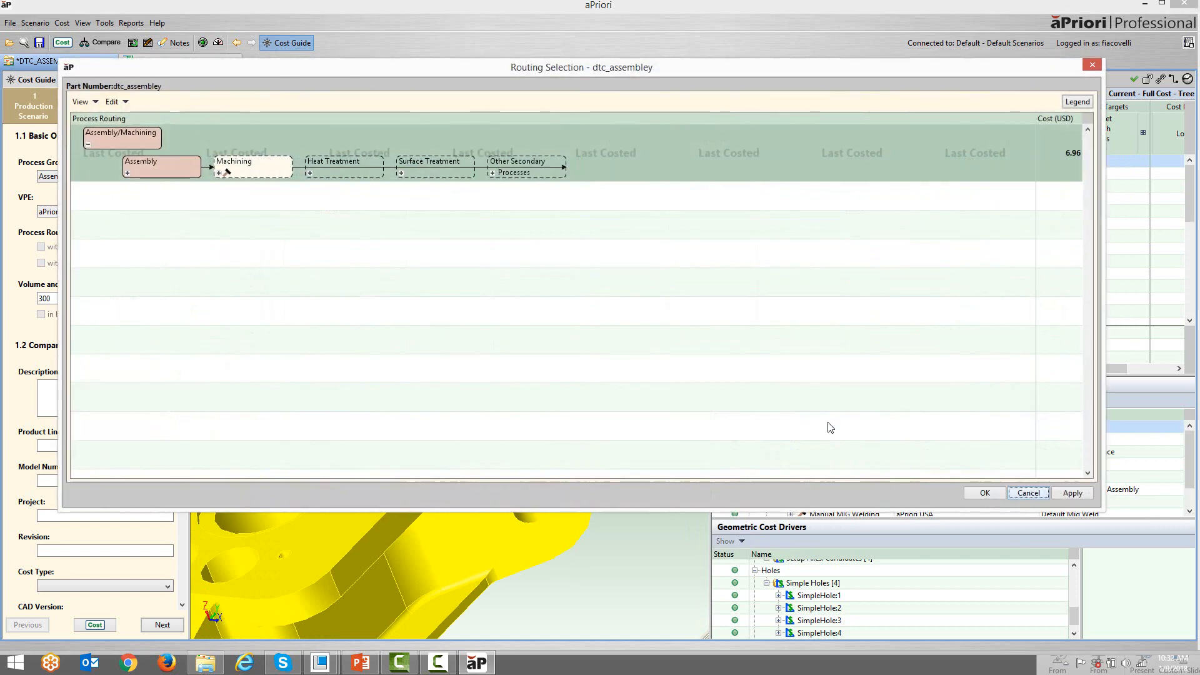
Include Packaging from the Other Secondary Processes in the assembly's routing and recost the assembly.
left_click(493, 172)
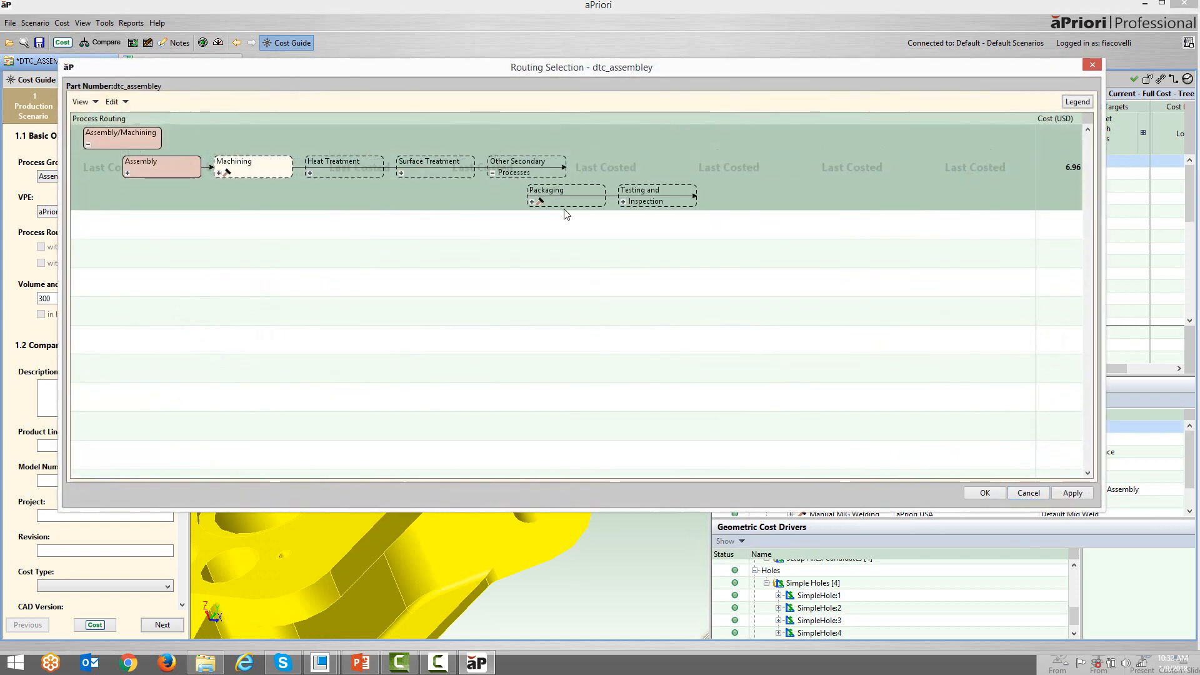
left_click(533, 201)
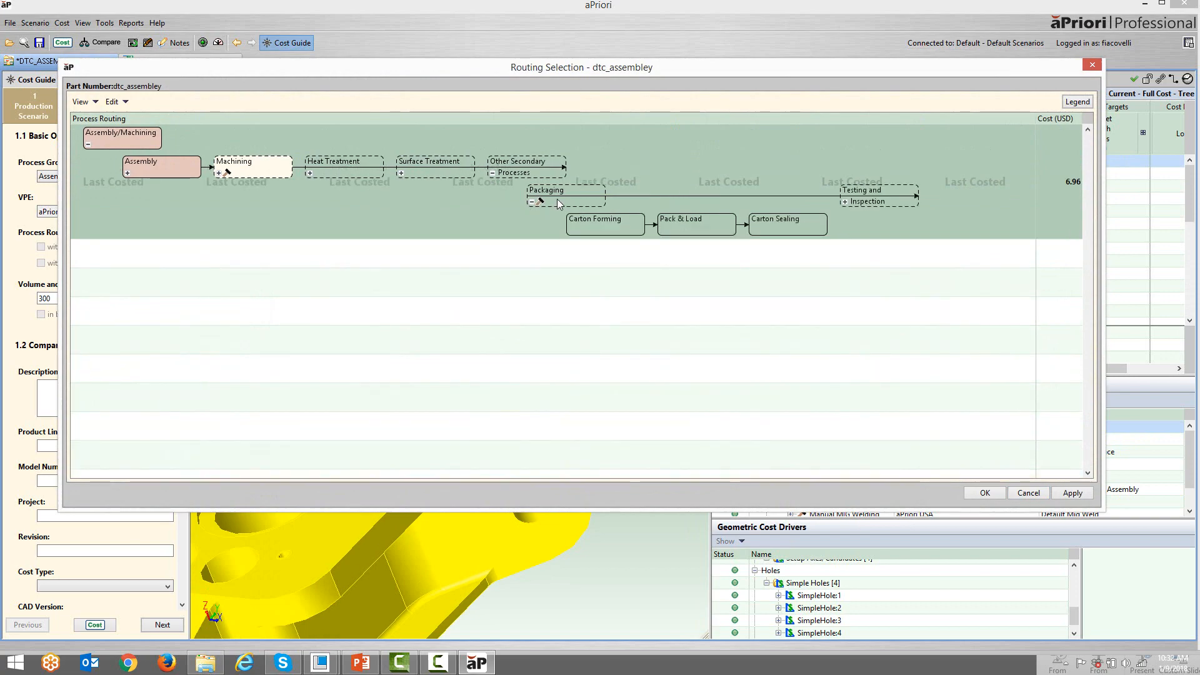
right_click(557, 199)
left_click(598, 232)
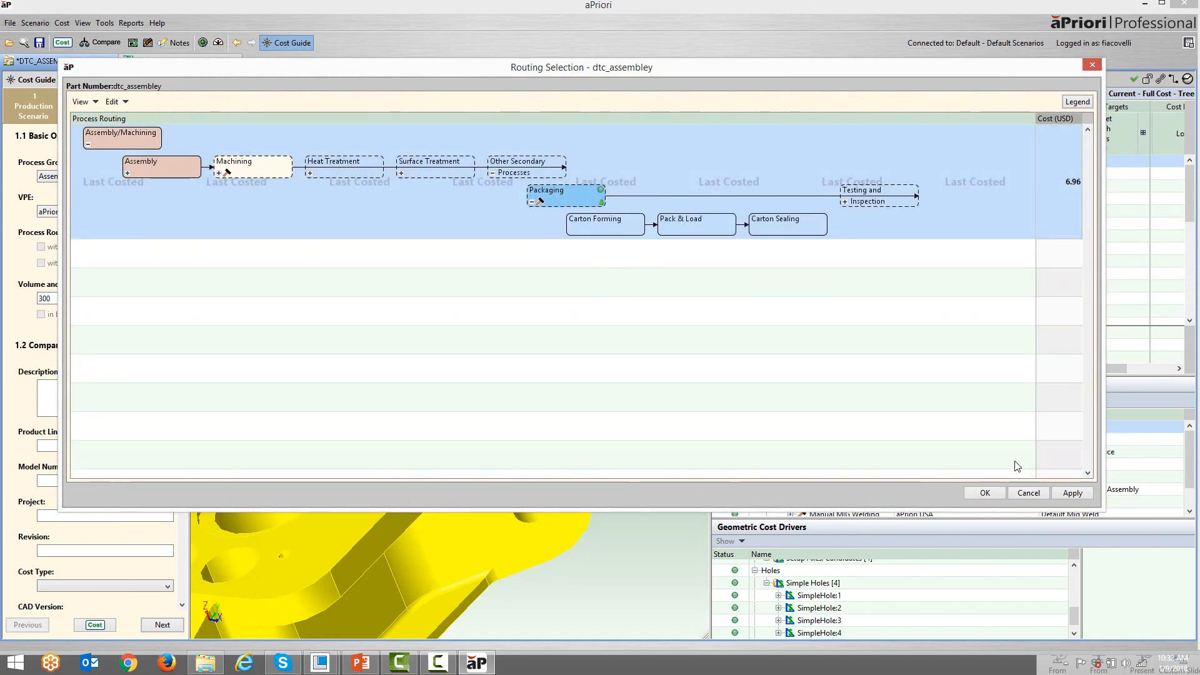
left_click(985, 493)
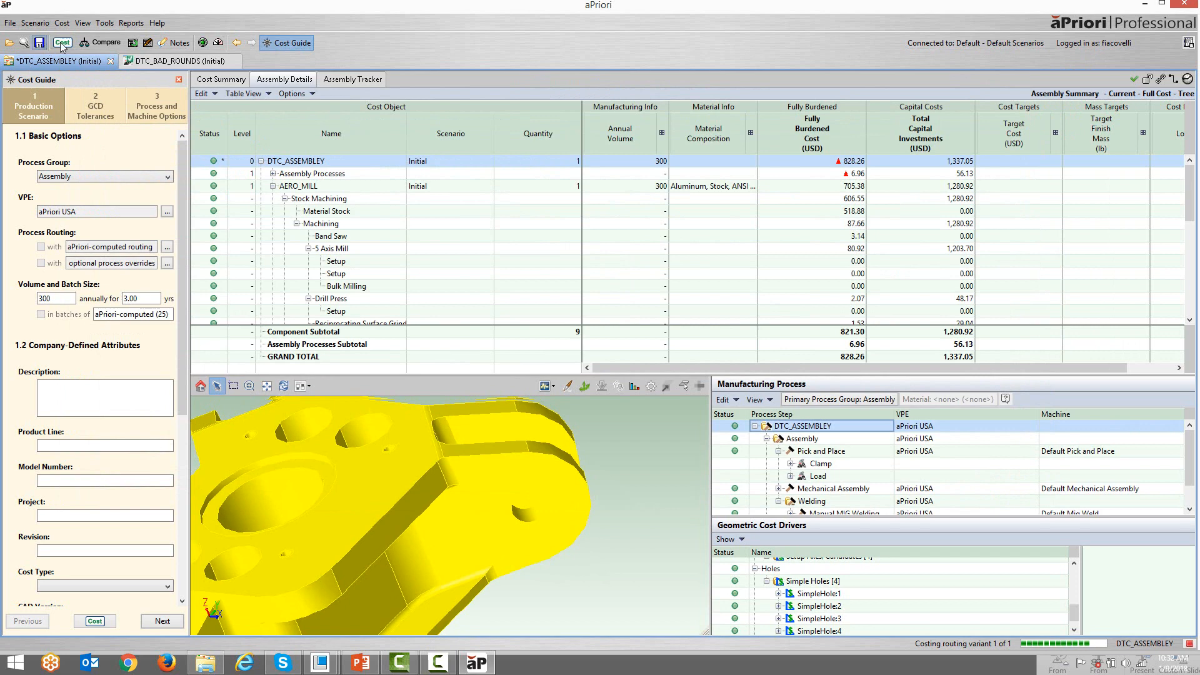
left_click(63, 43)
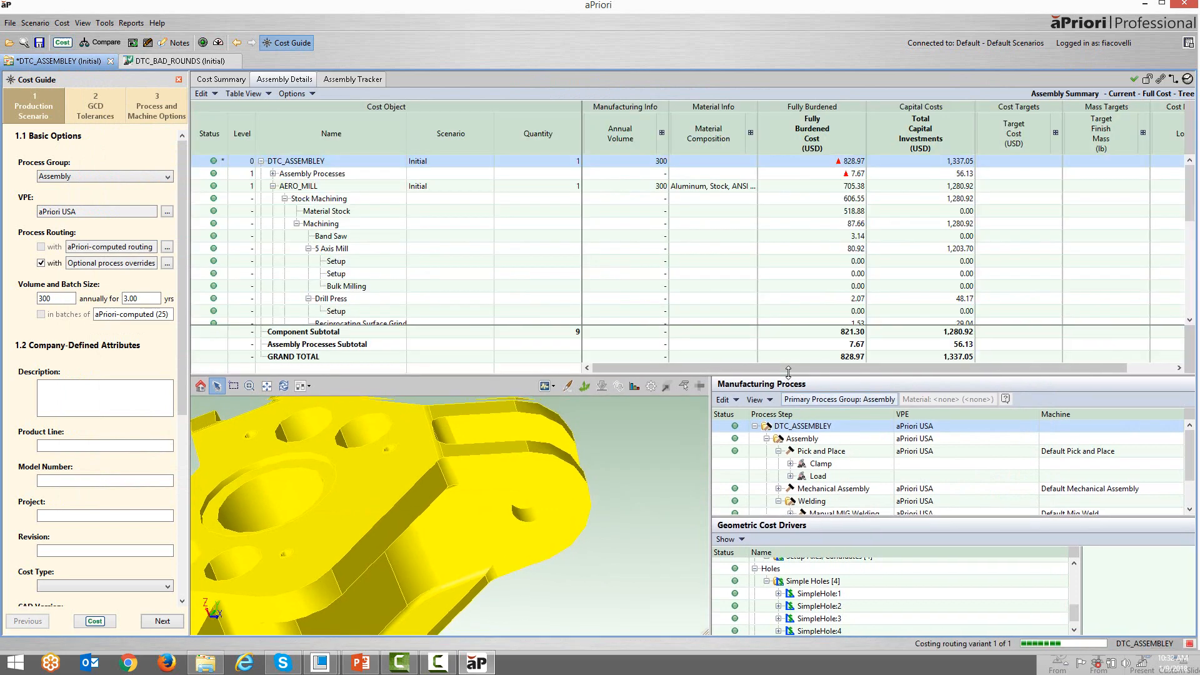
Enlarge the manufacturing process list and review the Assembly branch with Pick and Place collapsed.
left_click_drag(788, 368, 788, 268)
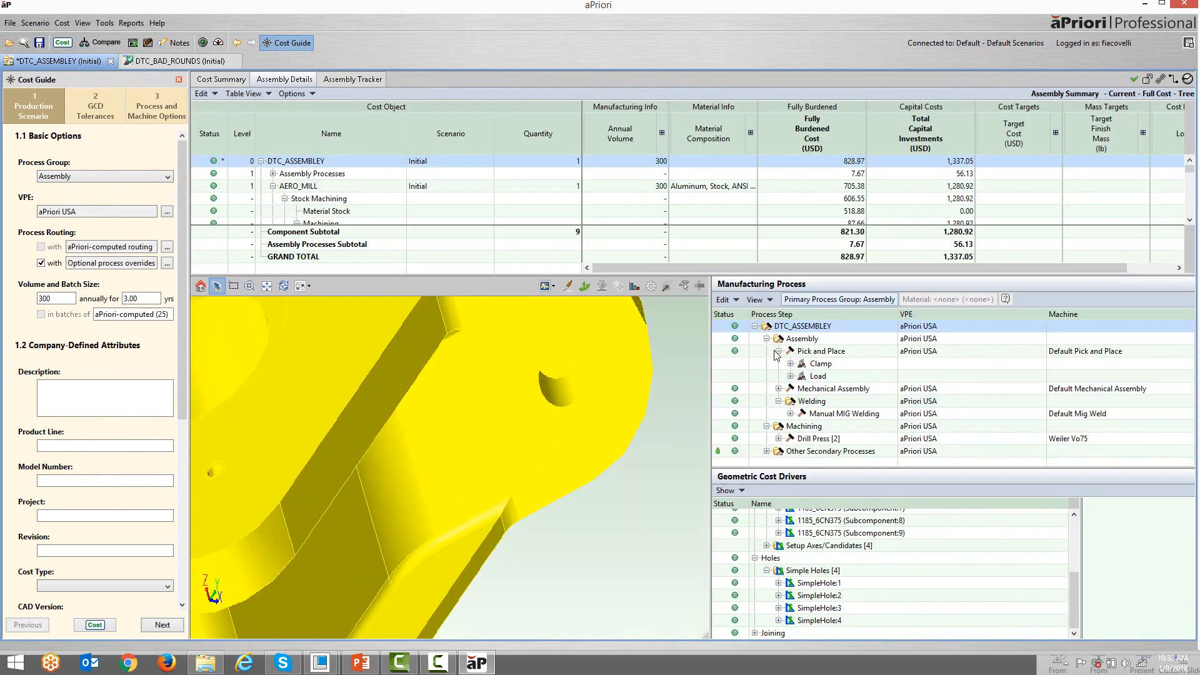
left_click(767, 339)
left_click(767, 338)
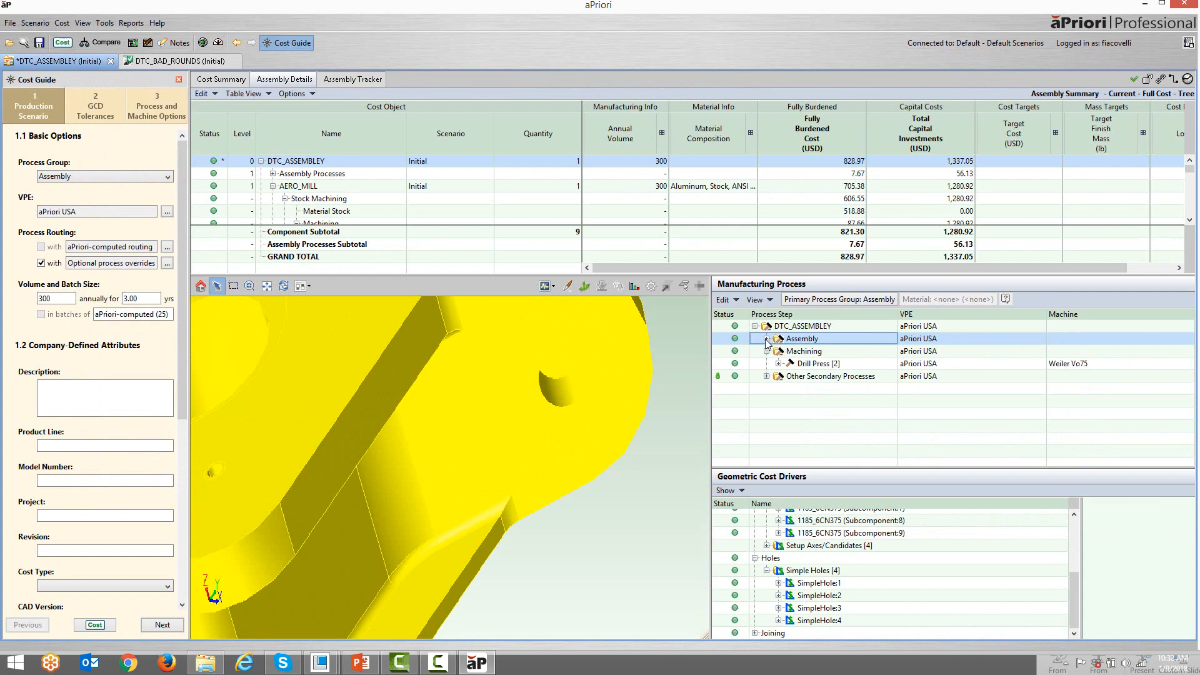
left_click(767, 339)
left_click(780, 352)
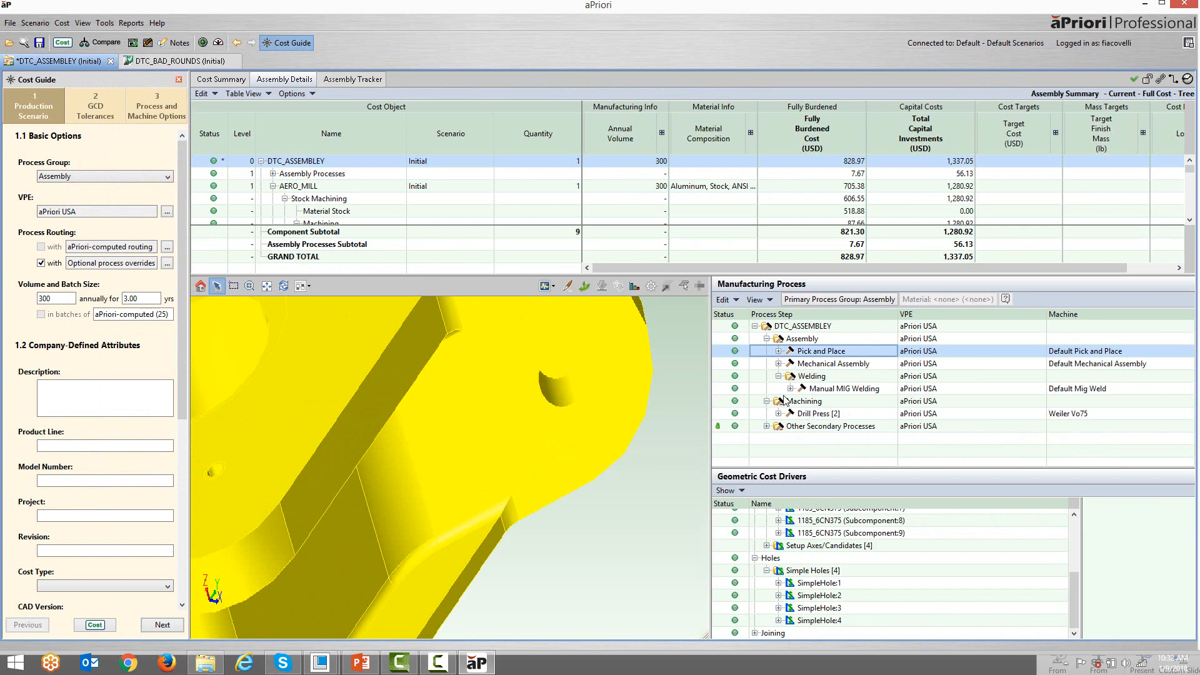
Expand Other Secondary Processes, then review the assembly's fully burdened cost in an enlarged cost summary and highlight 1185_6CN375 (Subcomponent:8).
left_click(803, 428)
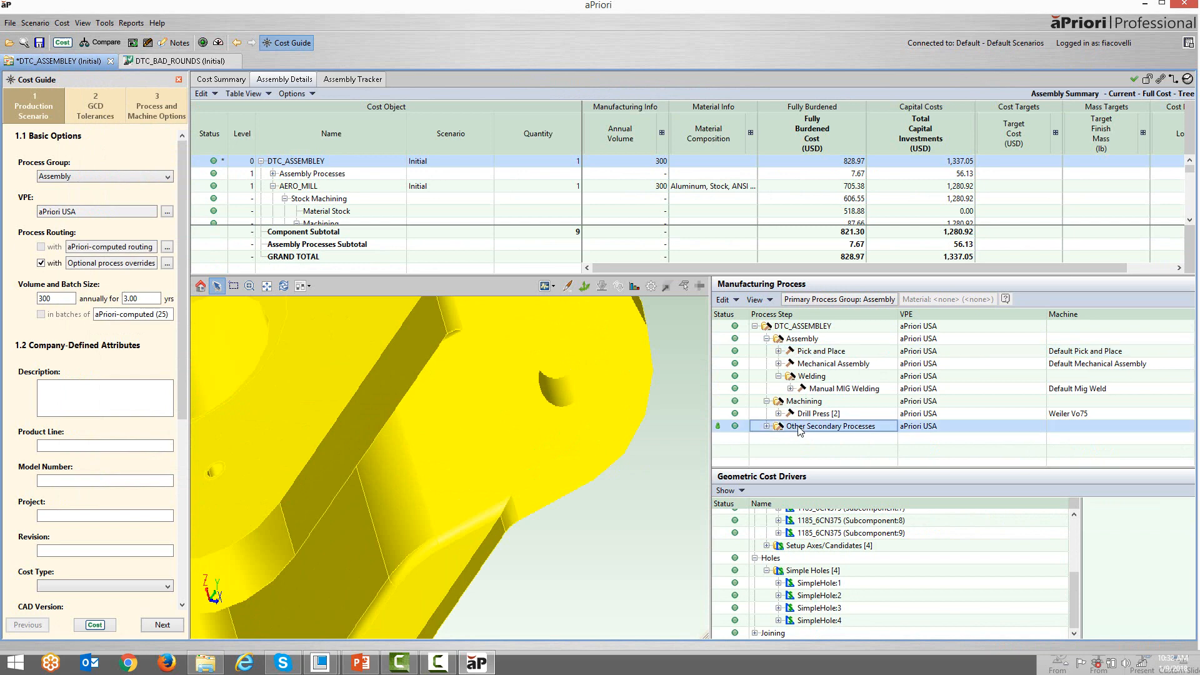
left_click(766, 426)
left_click(222, 80)
left_click_drag(432, 284, 432, 397)
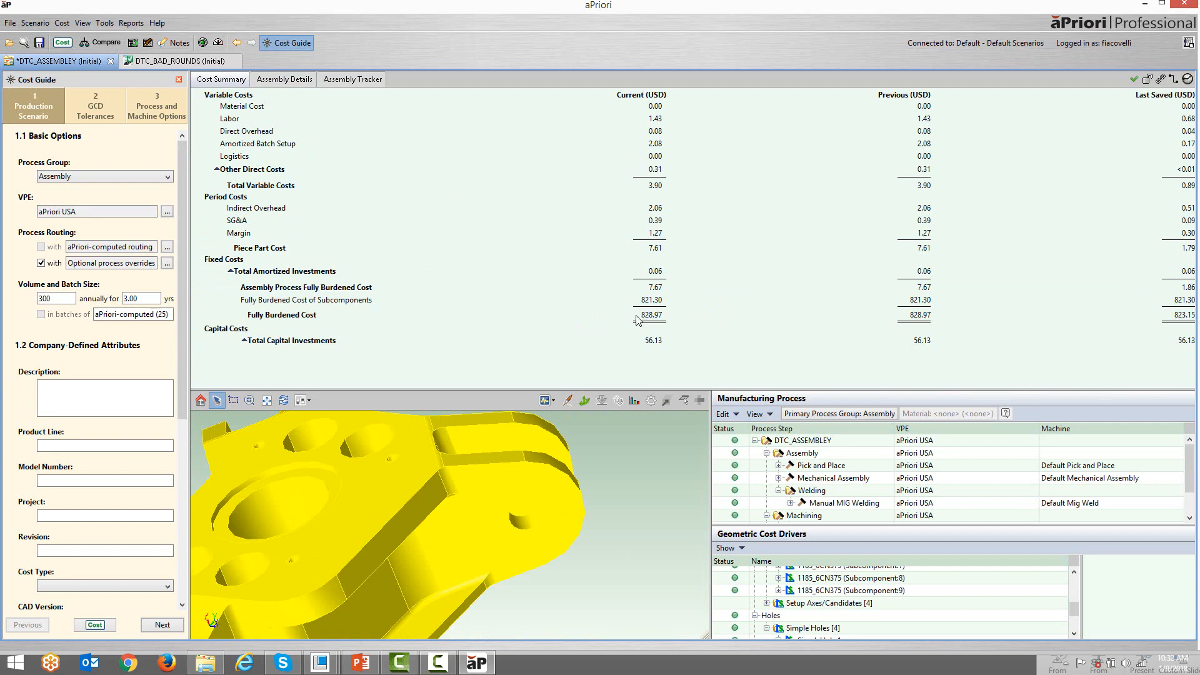
left_click_drag(637, 320, 664, 322)
scroll(664, 547, "down", 1)
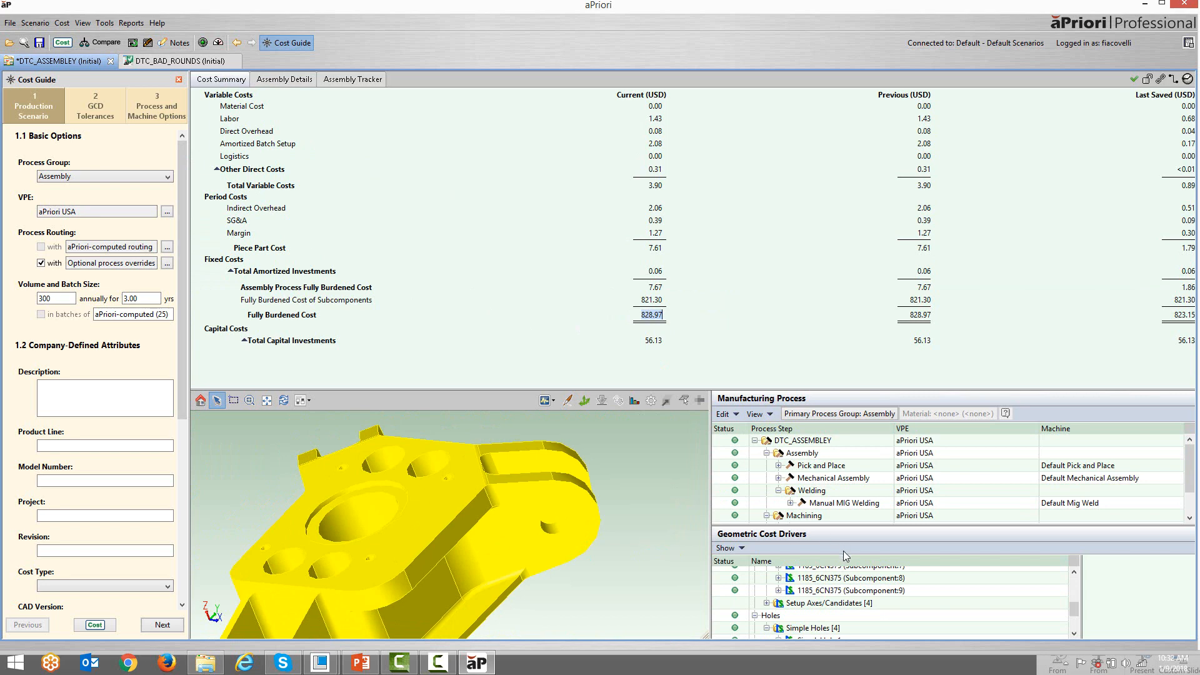
left_click(835, 578)
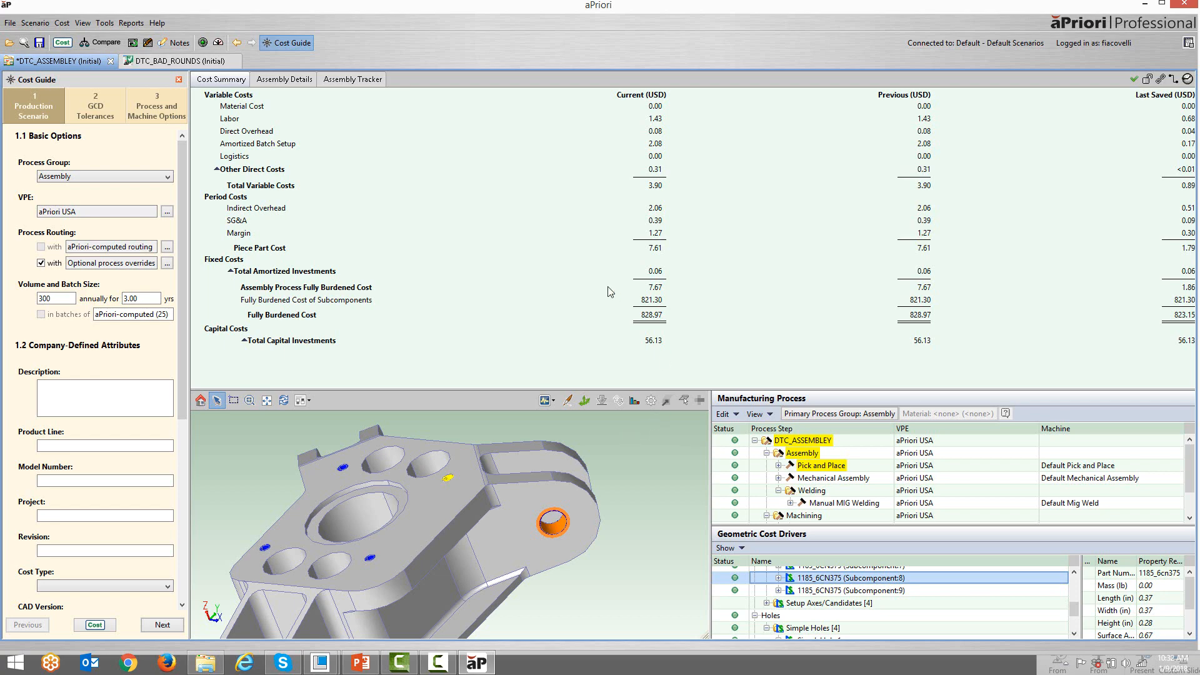
scroll(467, 472, "down", 1)
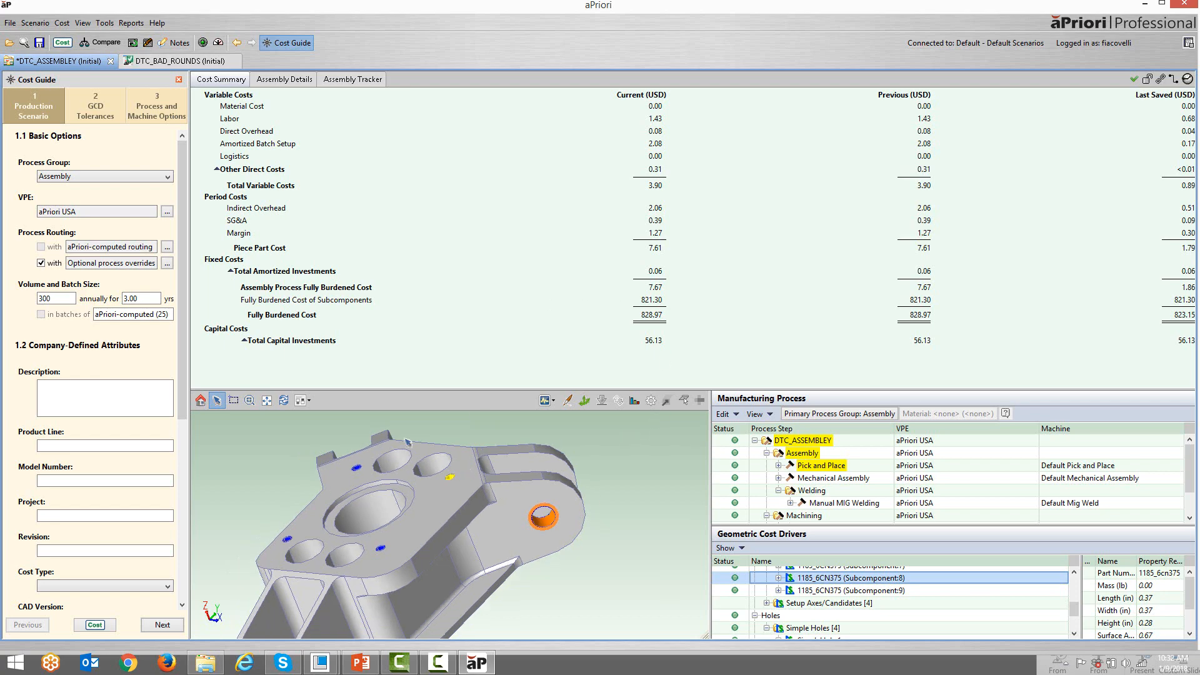
Open the saved AERO_MILL part by searching for "aero" and review its geometry and material cost in the cost summary.
left_click(23, 43)
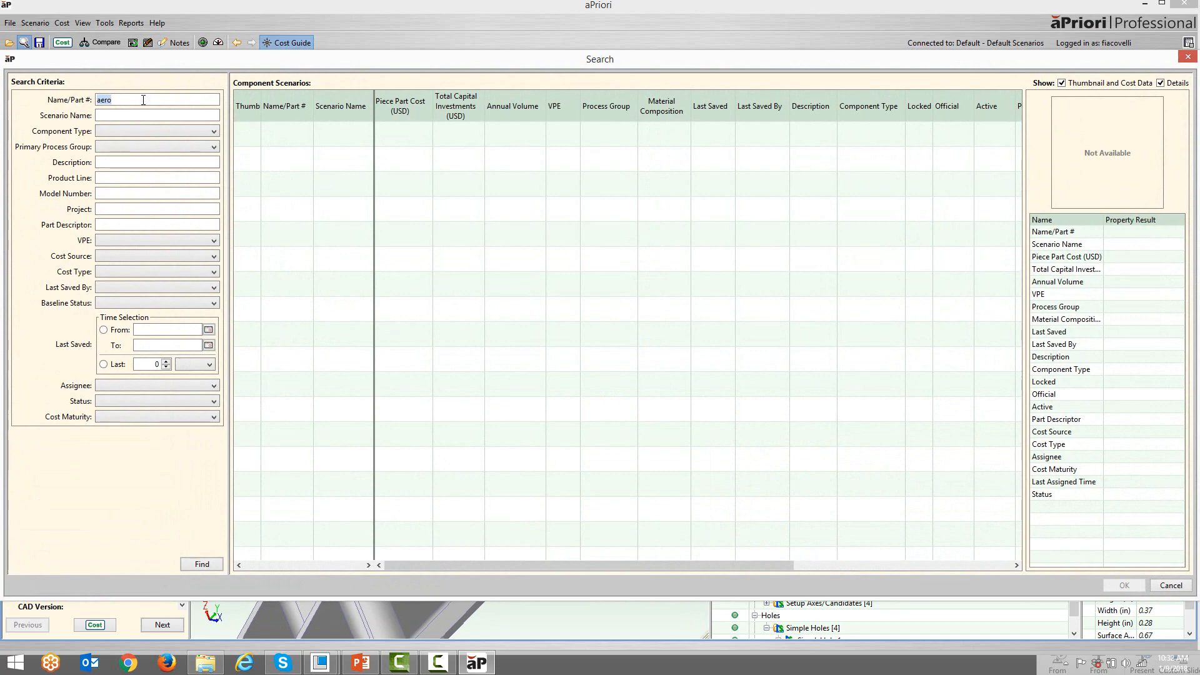
key("Return")
double_click(287, 137)
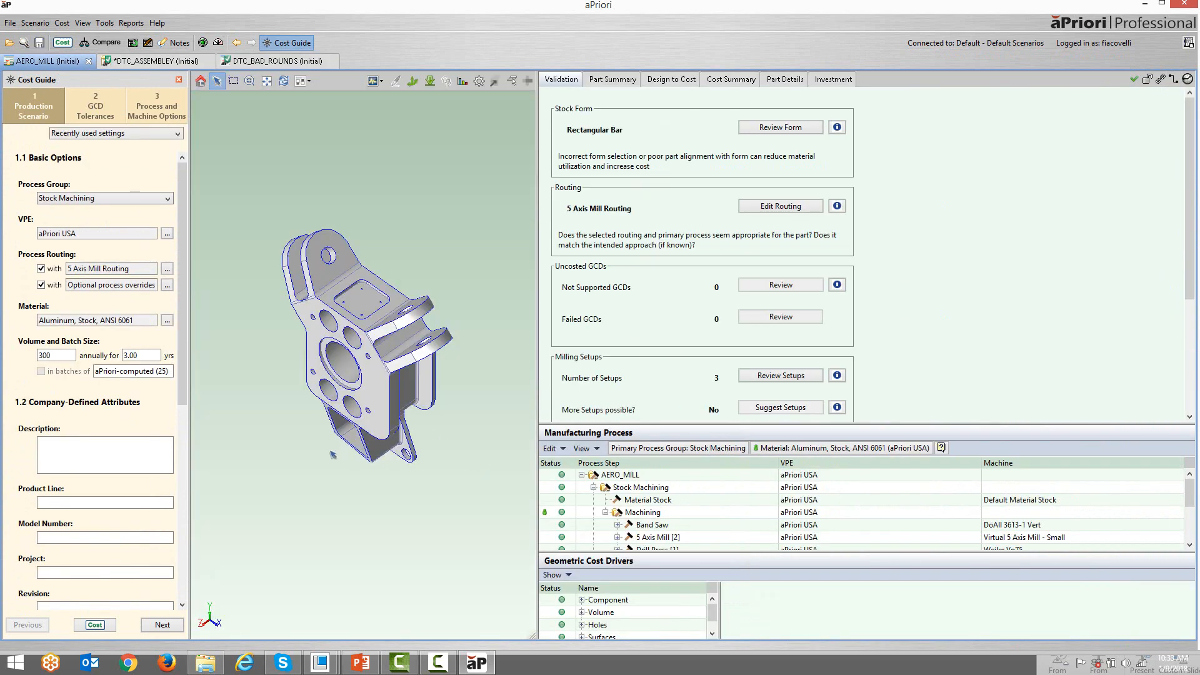
middle_click_drag(333, 454, 352, 319)
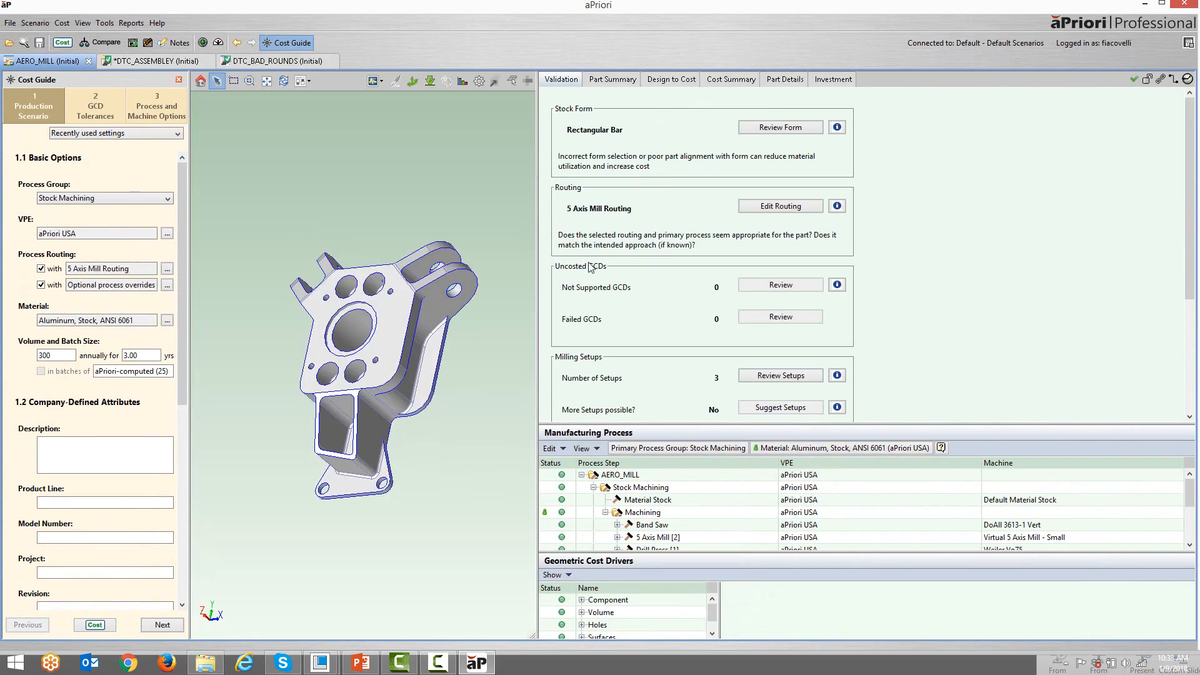
left_click(710, 79)
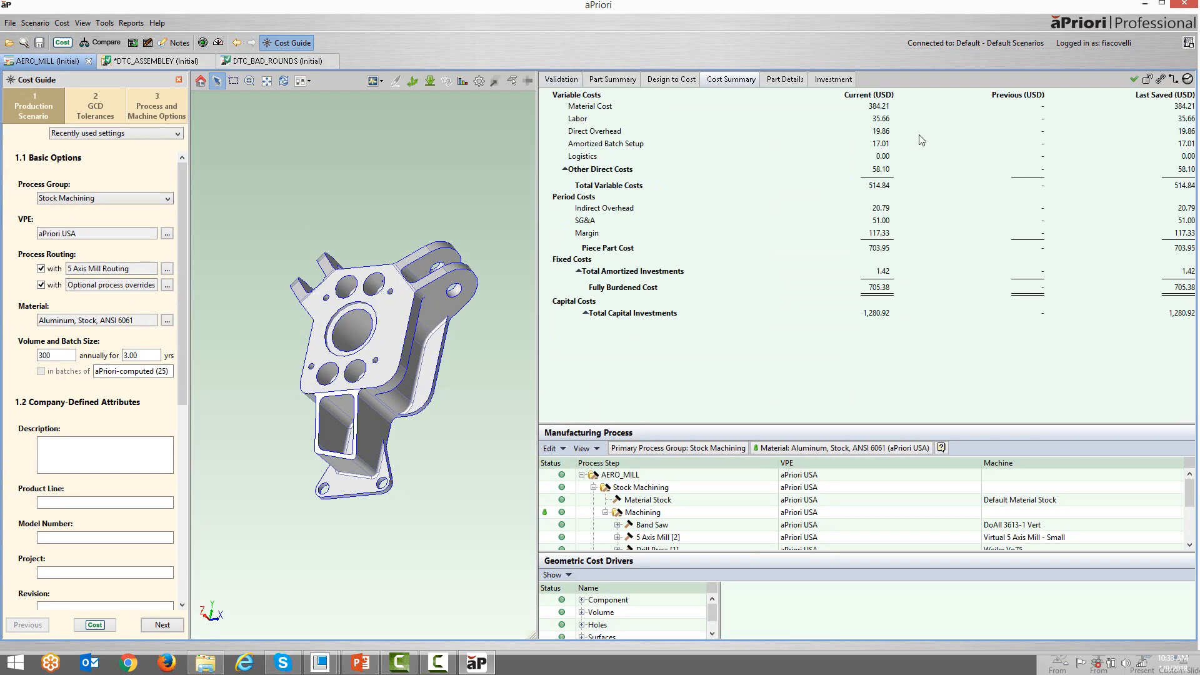
left_click_drag(867, 106, 891, 107)
left_click_drag(257, 438, 278, 413)
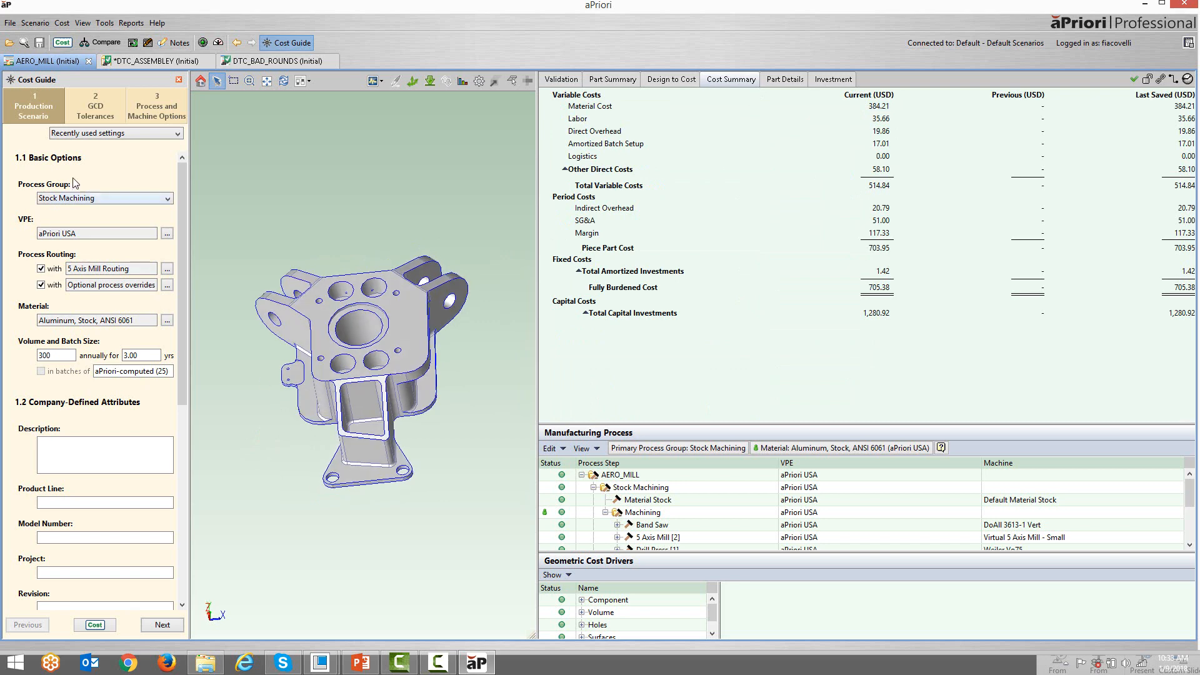
Open the CAD file dtc_forging.prt.3 and review the part's shape and part summary.
left_click(9, 44)
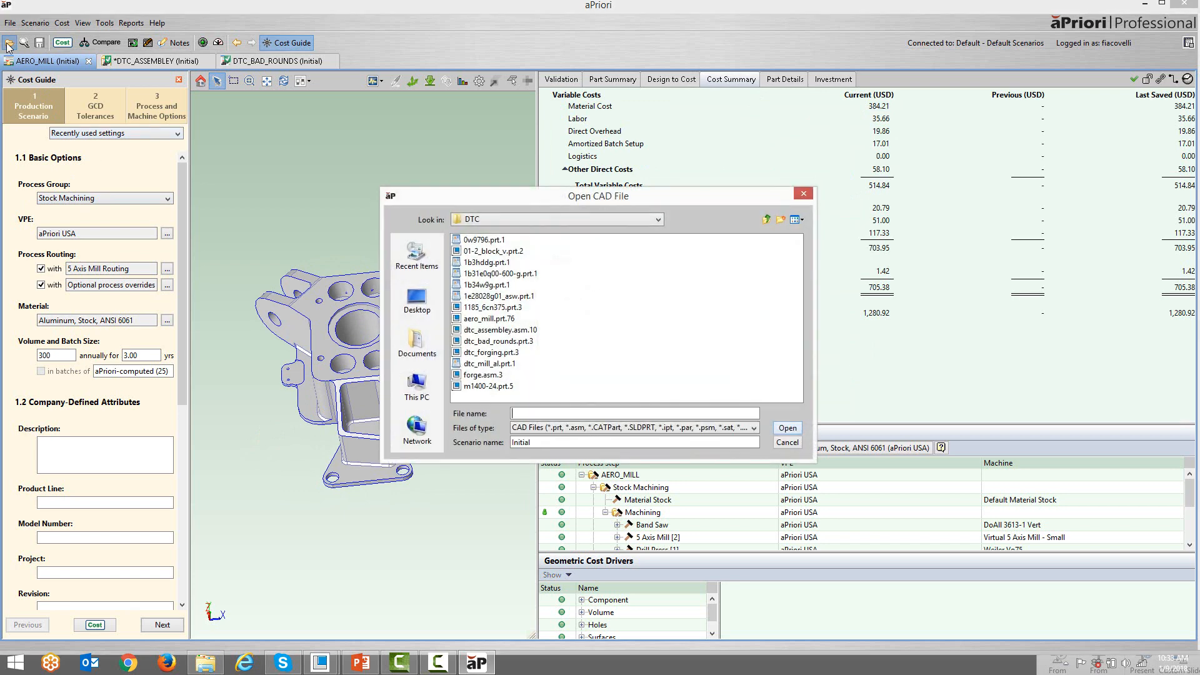
double_click(491, 353)
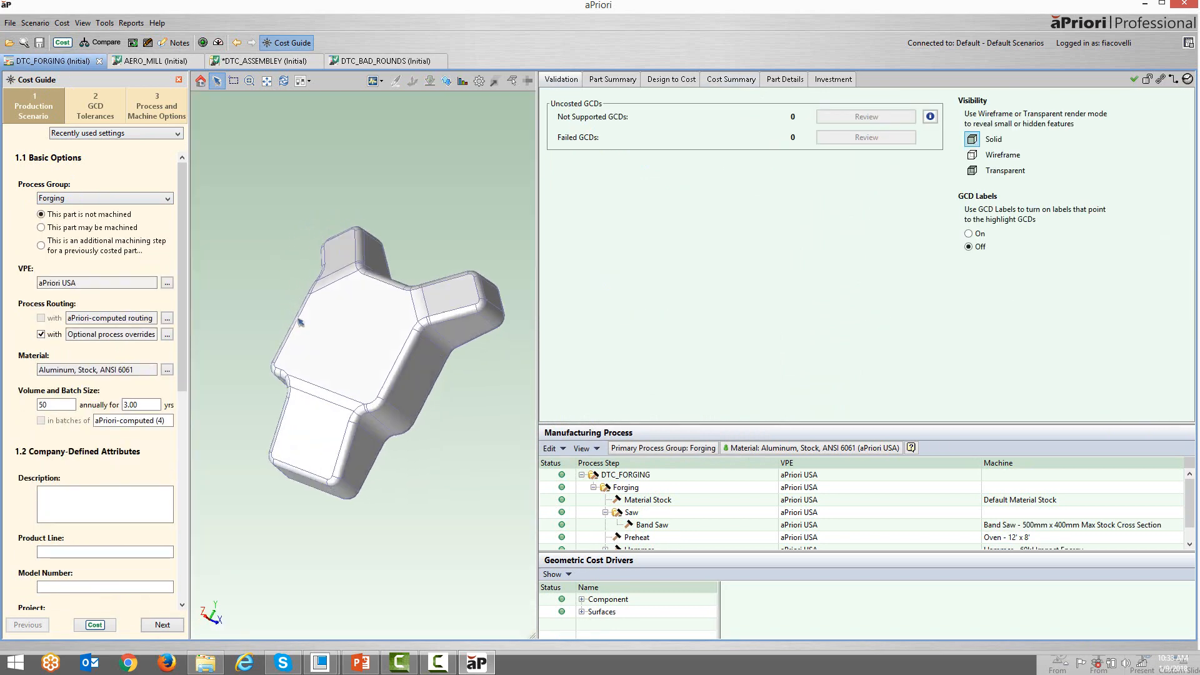
middle_click_drag(299, 321, 353, 307)
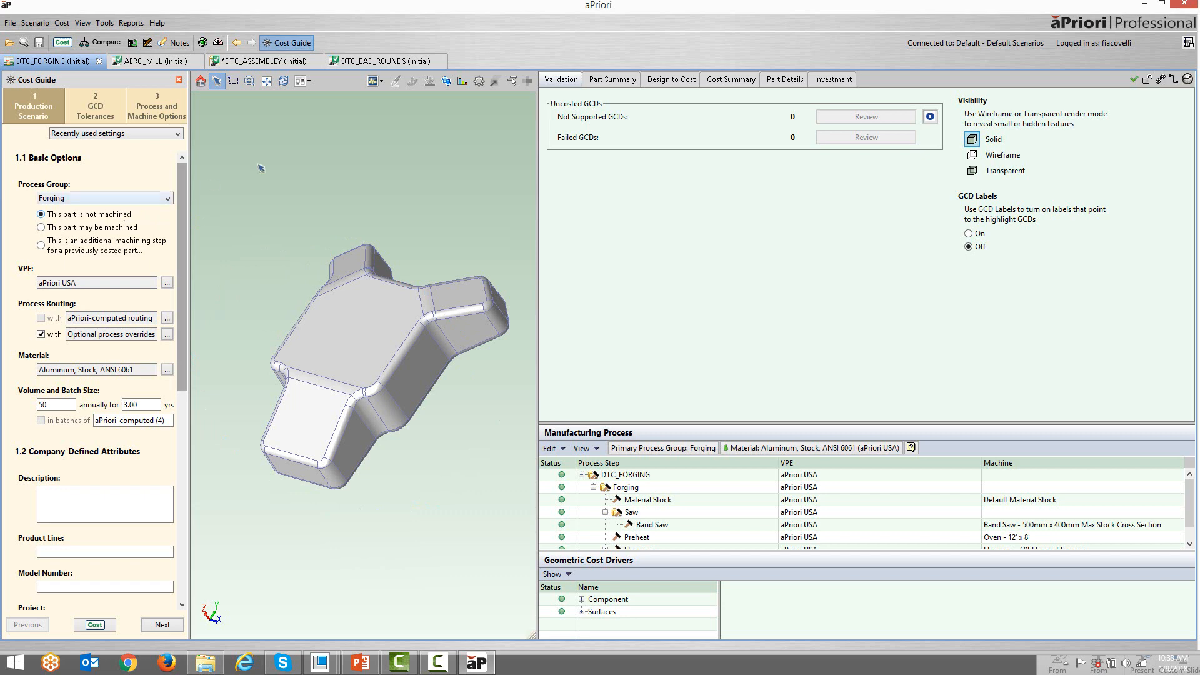
left_click(613, 80)
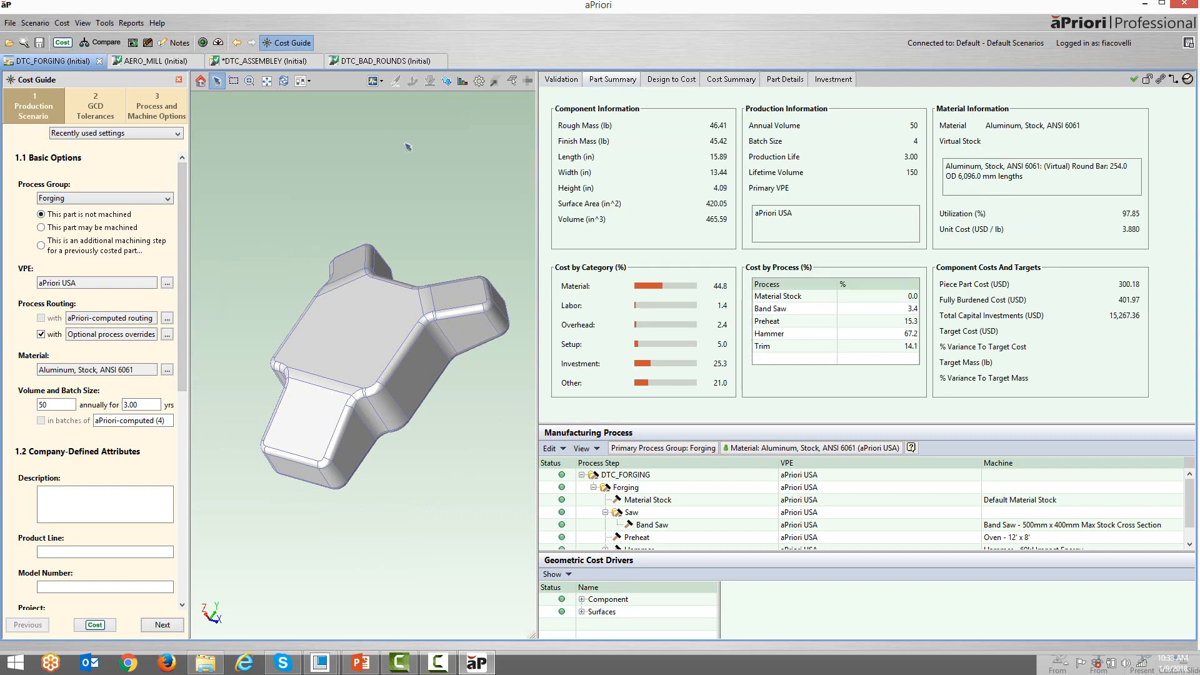
Recost the forging with the Forging process group and an annual volume of 300, and review its cost summary and tooling investment.
left_click(103, 198)
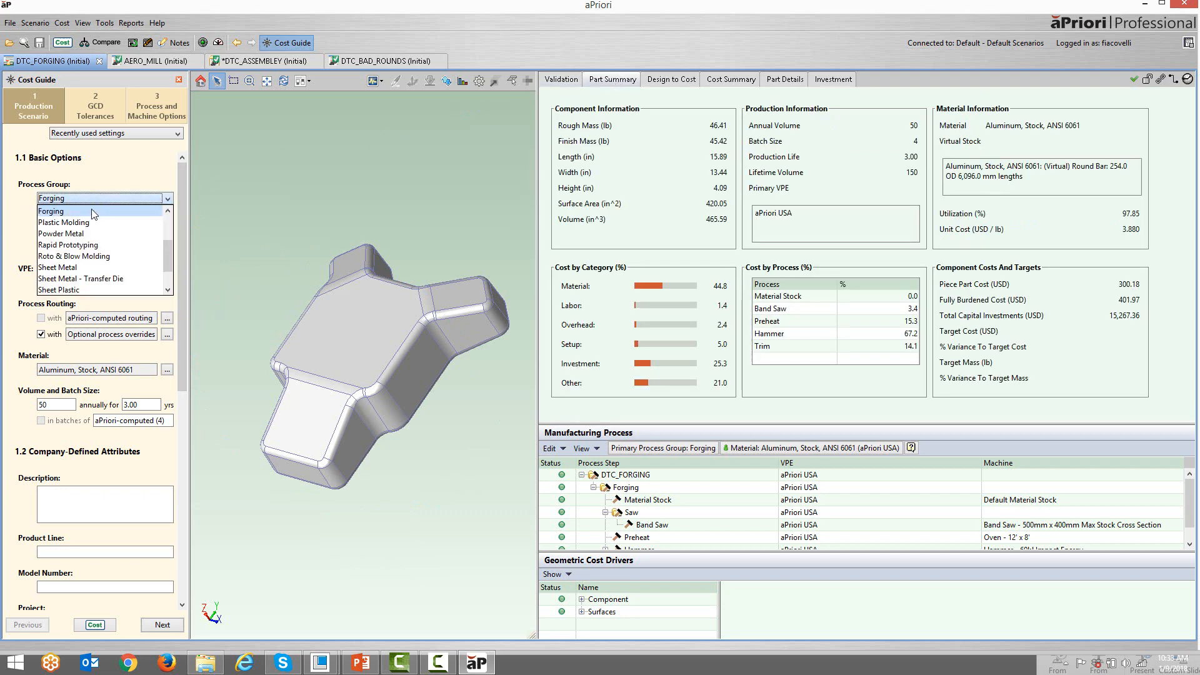
left_click(91, 211)
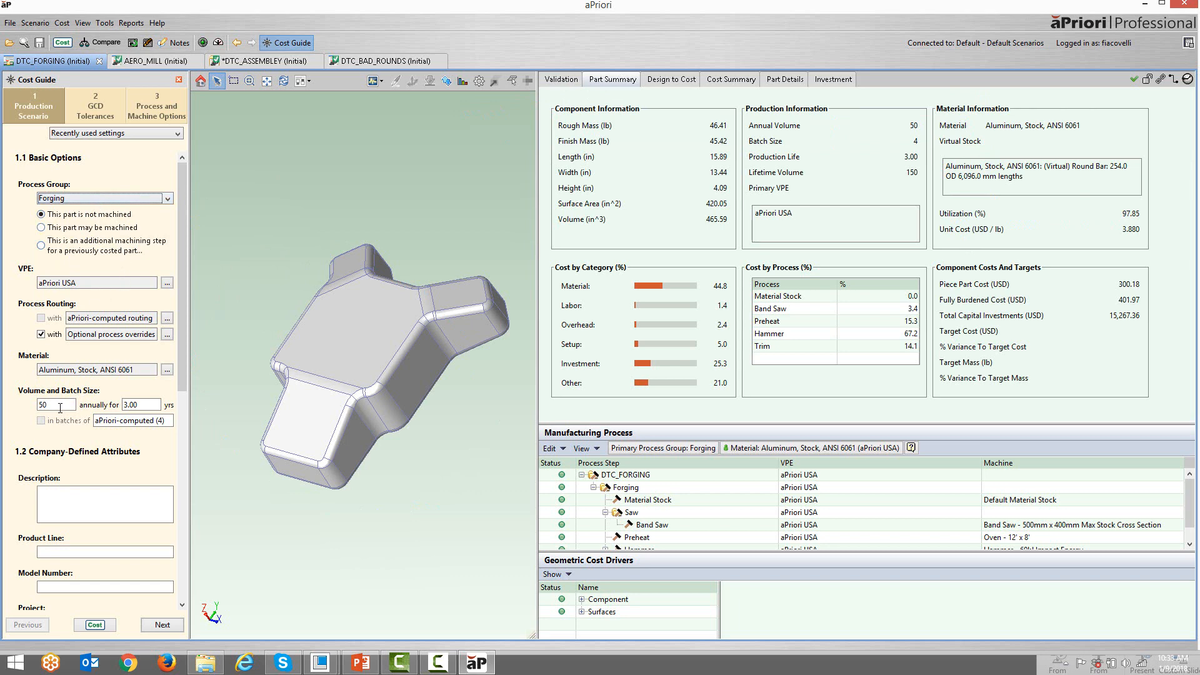
left_click_drag(60, 407, 28, 404)
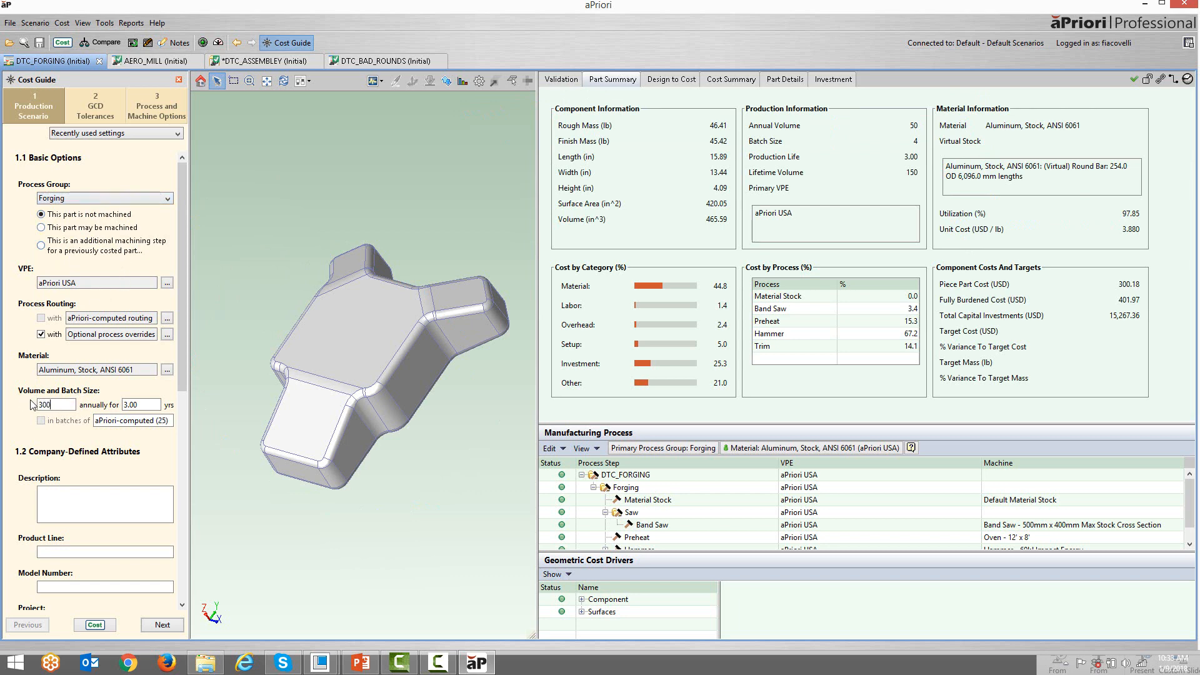
left_click(95, 624)
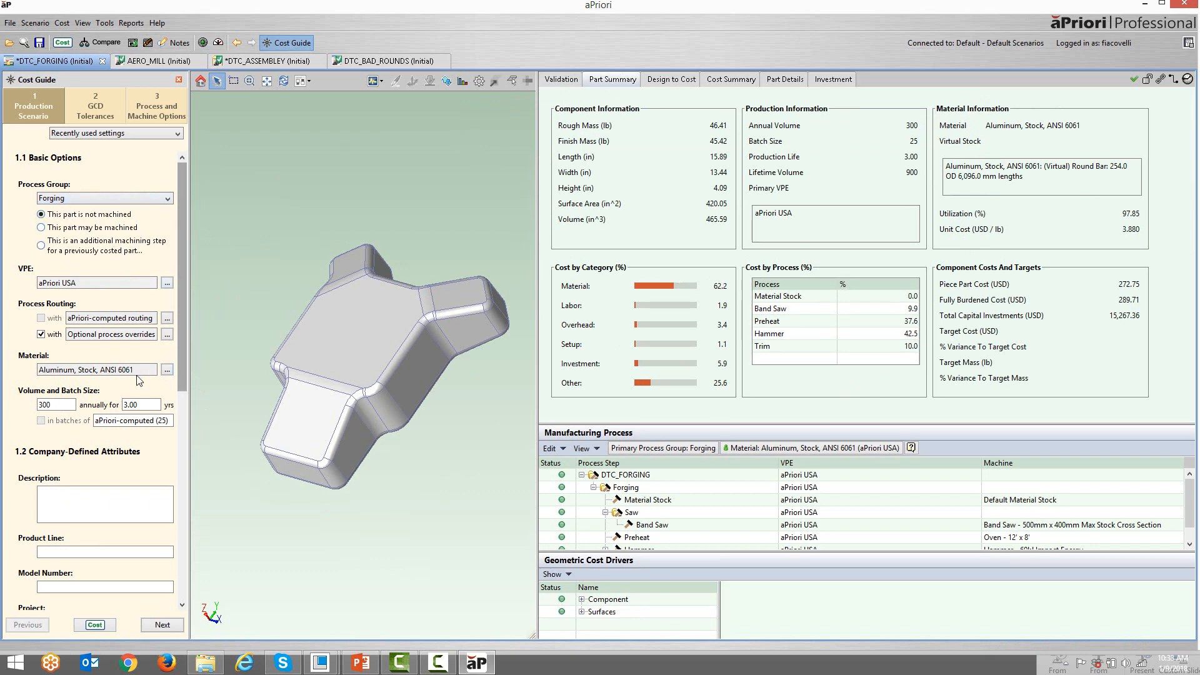
left_click(722, 81)
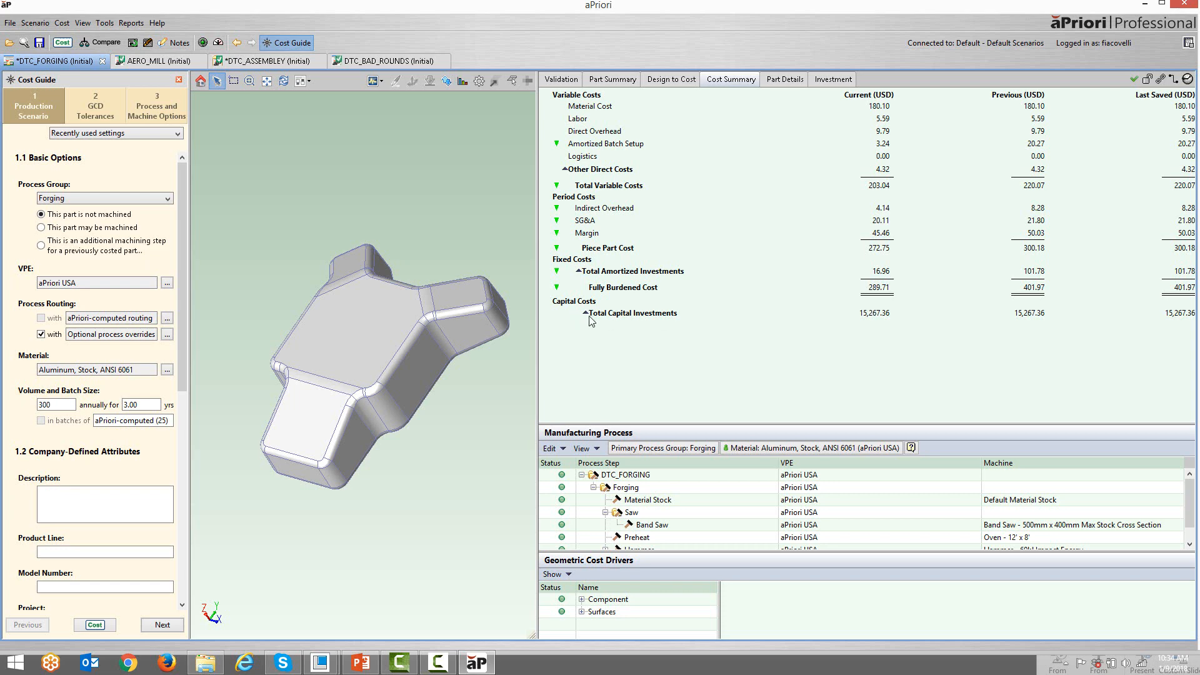
left_click(836, 79)
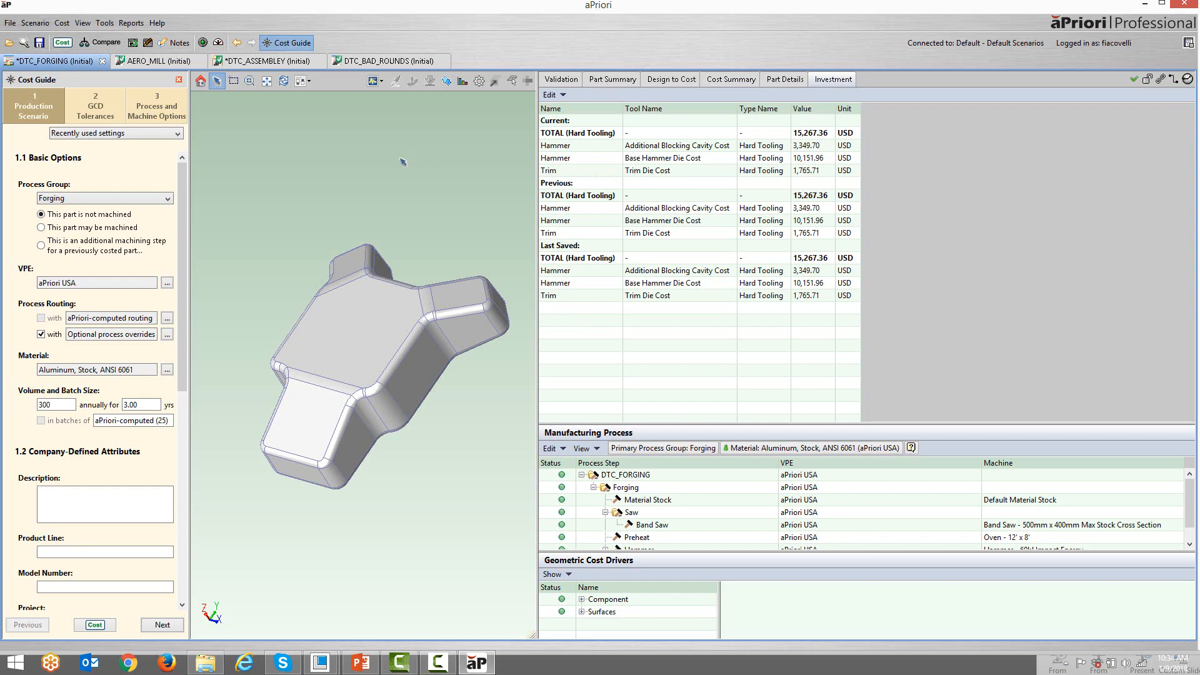
Save the AERO_MILL Initial scenario as a new scenario named "forge".
left_click(156, 62)
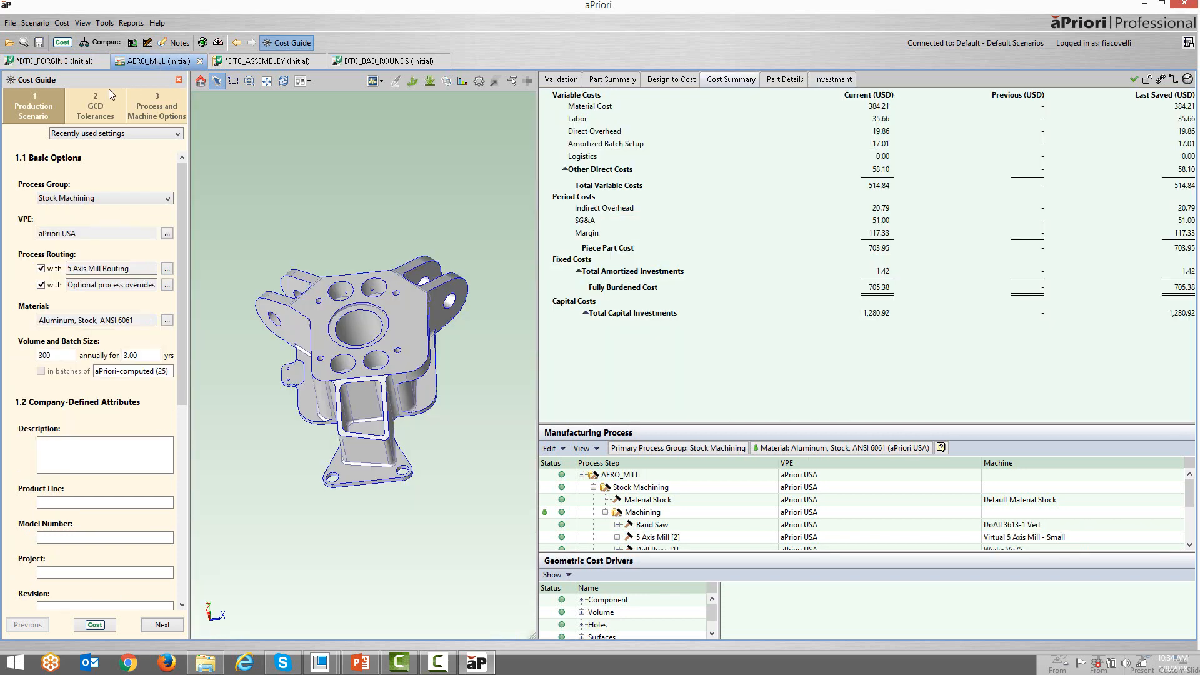
left_click(39, 23)
mouse_move(68, 54)
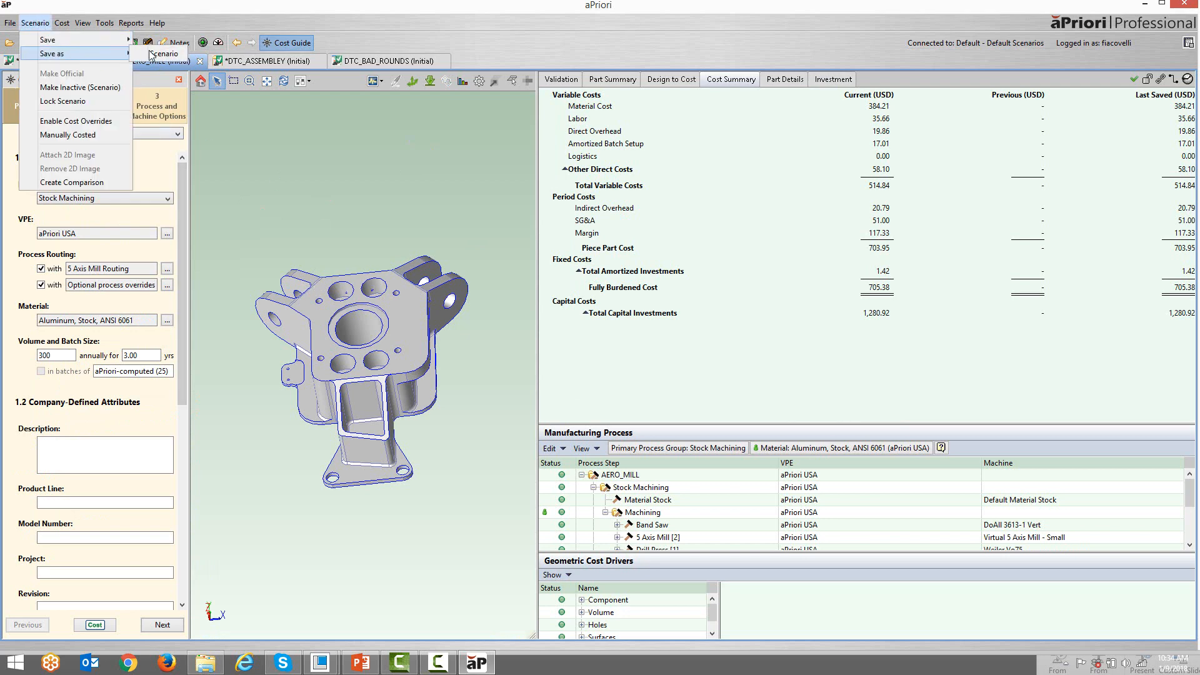
left_click(157, 53)
type("f")
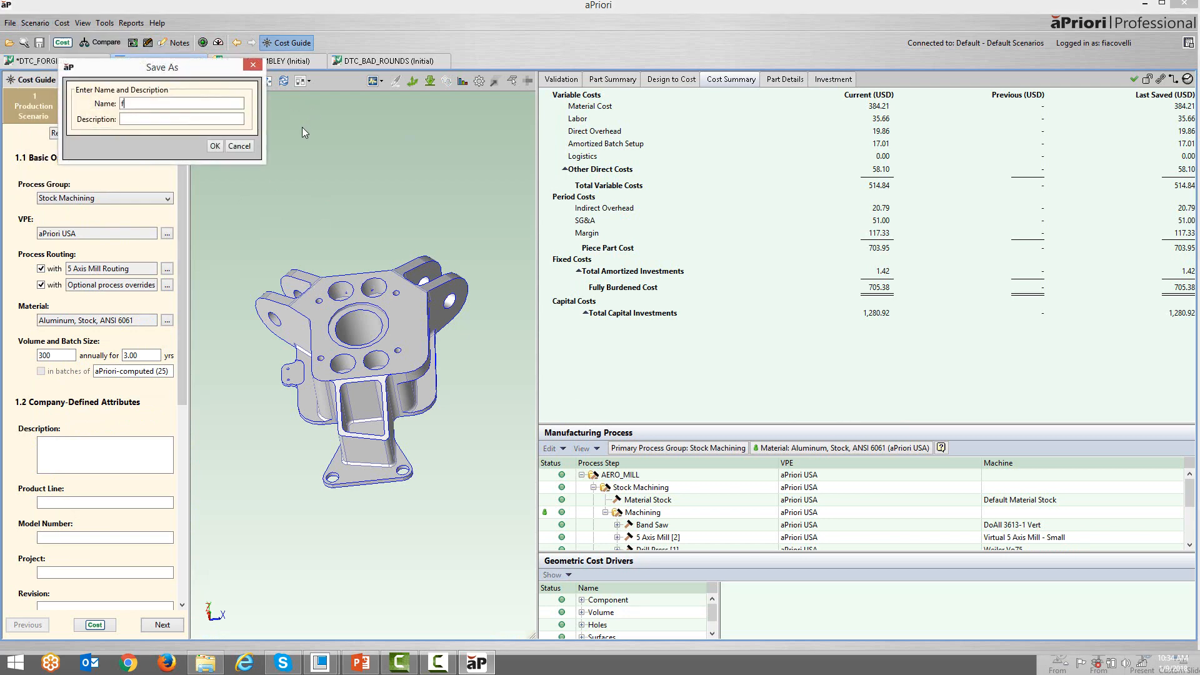
type("orgfe")
key("BackSpace")
key("BackSpace")
type("e")
key("Return")
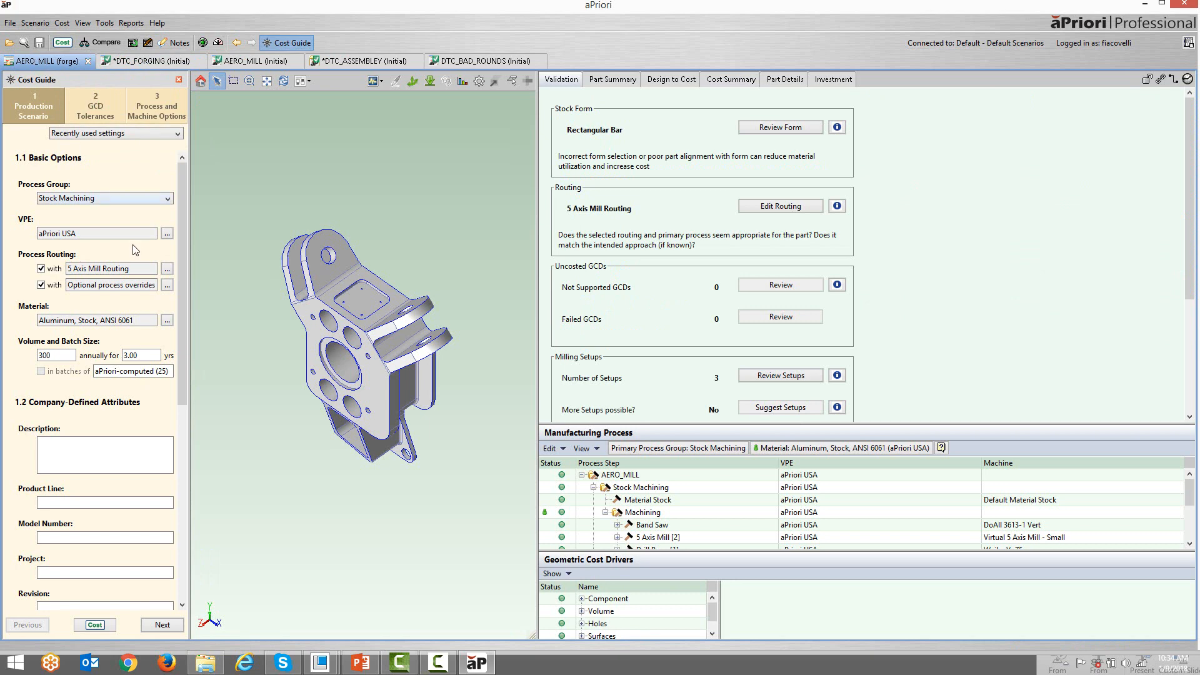
Set the forge scenario's process group to 2-Model Machining and select the costed DTC_FORGING part as its source model.
left_click(133, 201)
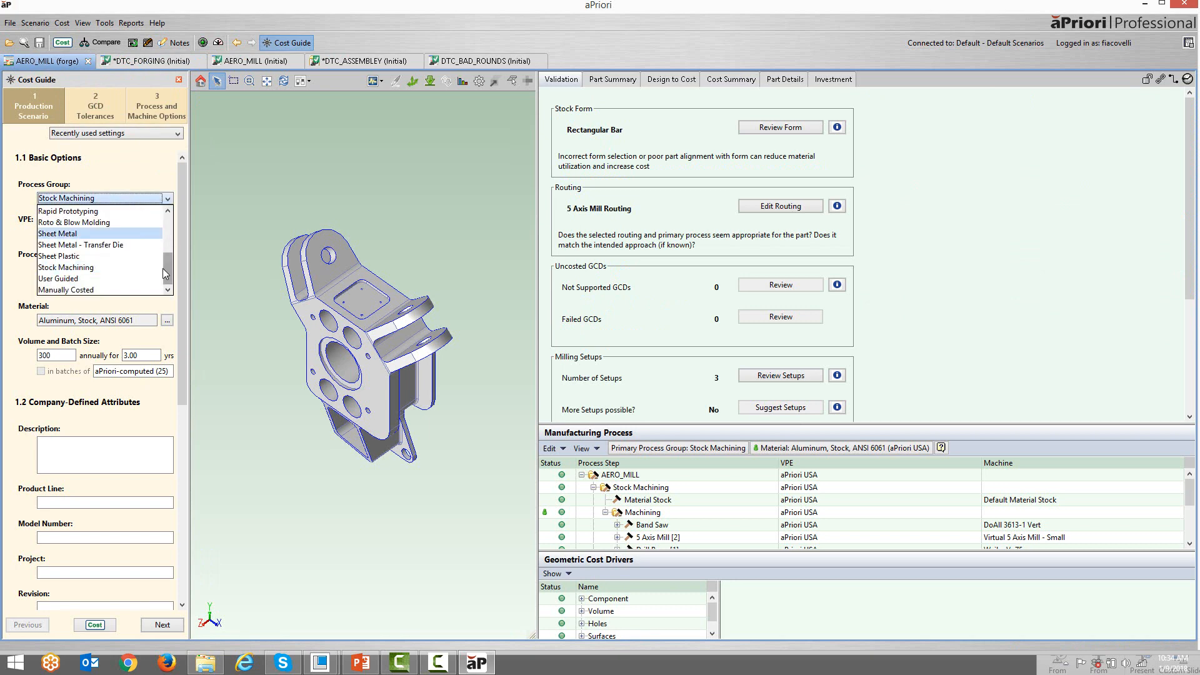
left_click_drag(164, 268, 167, 226)
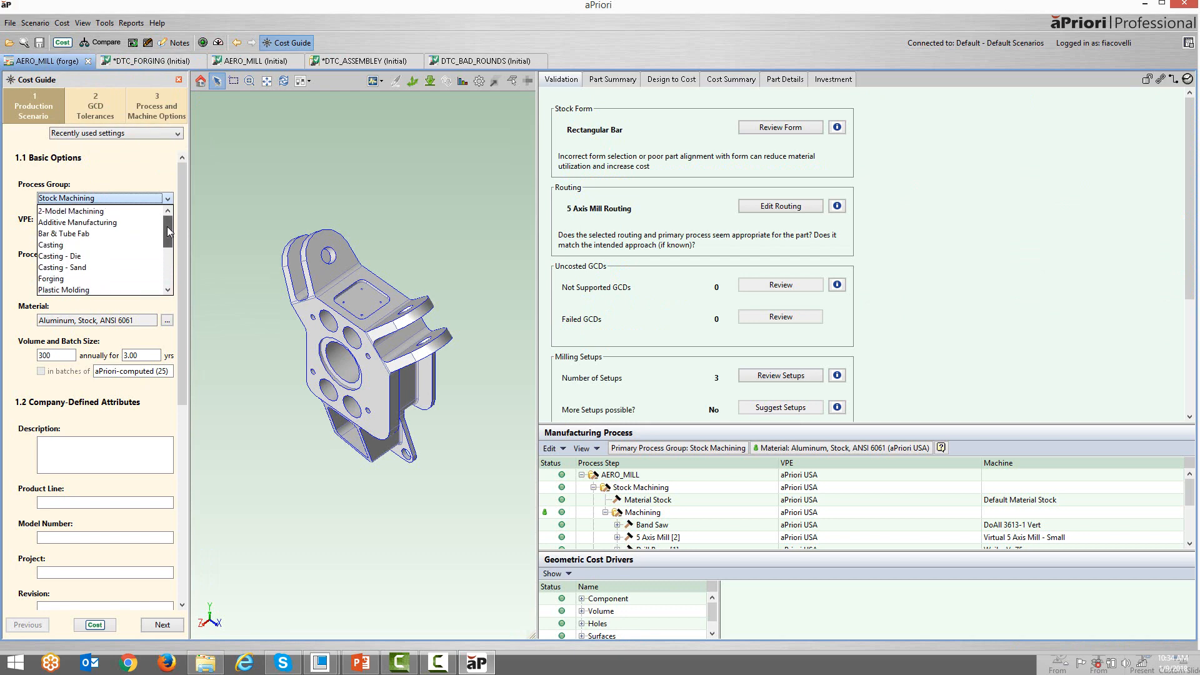
left_click(75, 212)
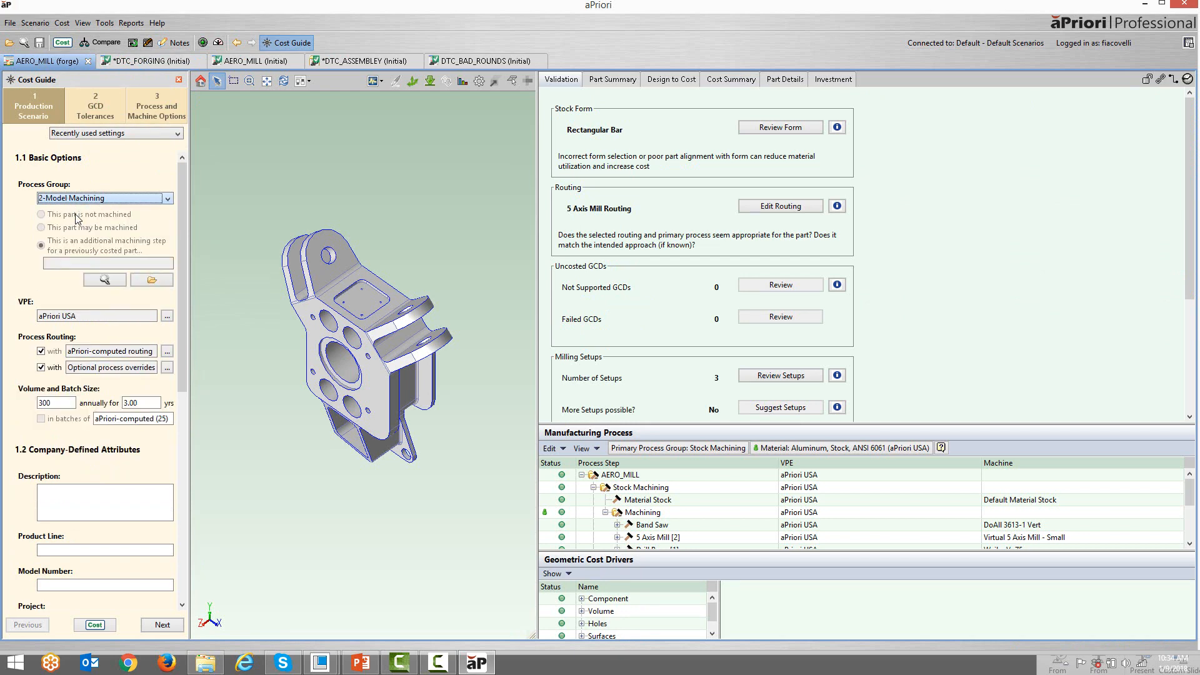
left_click(114, 279)
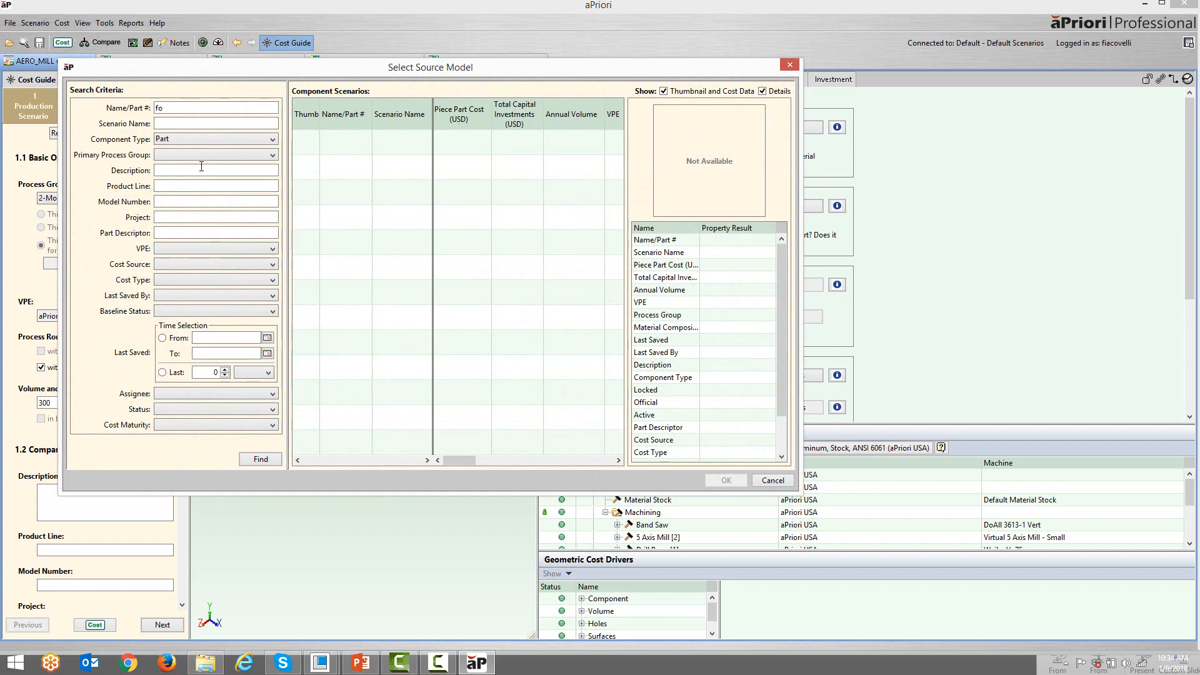
type("for")
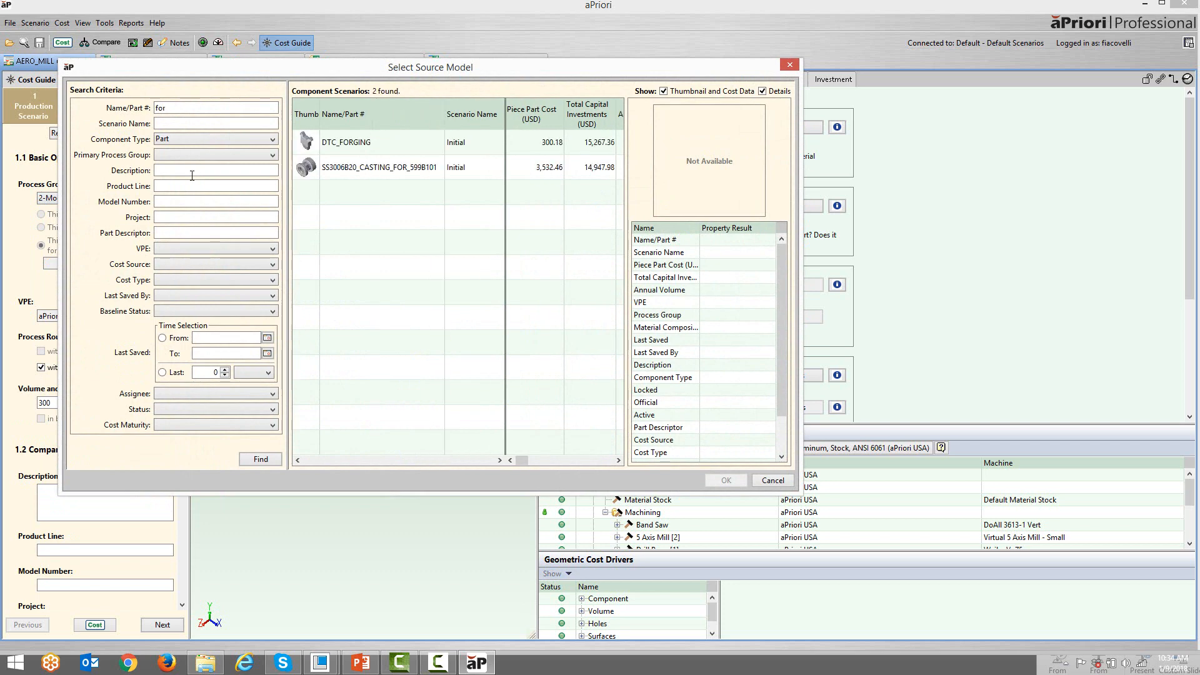
left_click(353, 144)
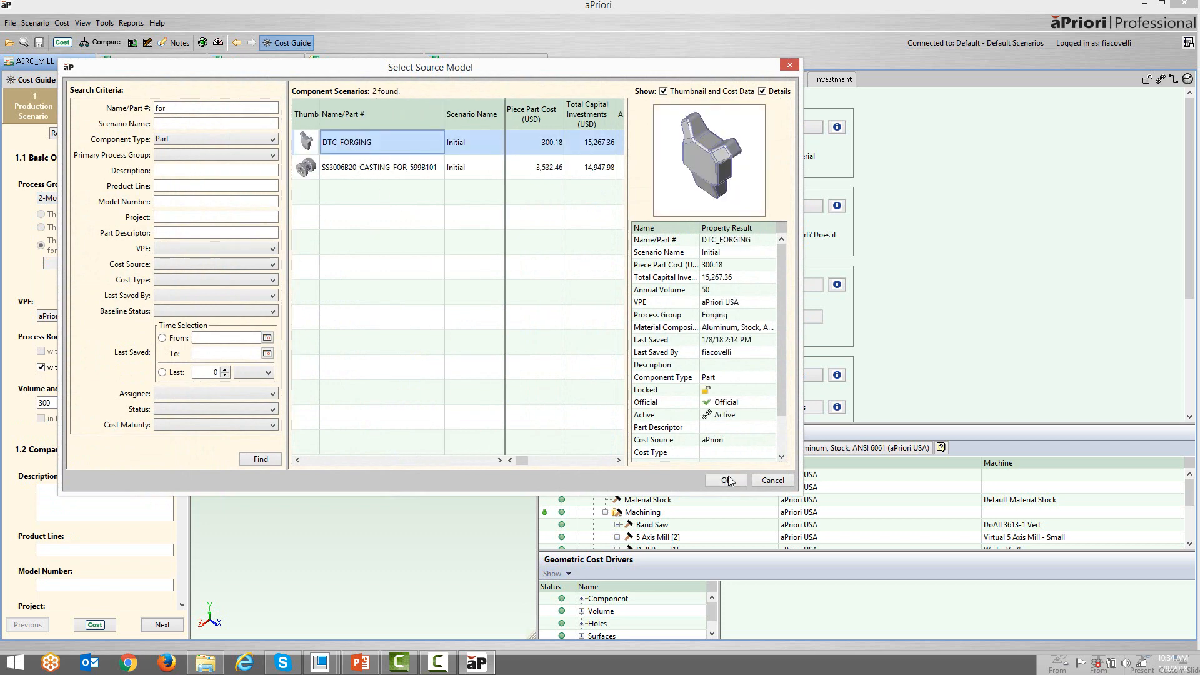
left_click(726, 480)
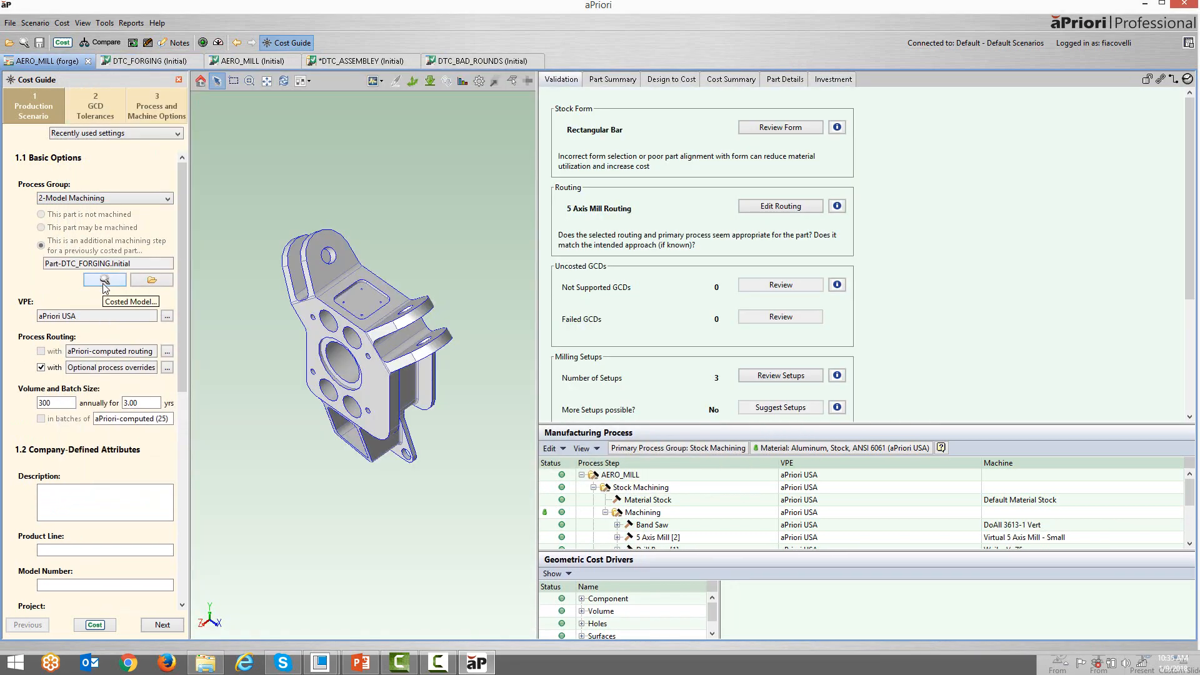
Set the virtual production environment for 2-Model Machining to aPriori Mexico.
left_click(168, 317)
left_click(783, 120)
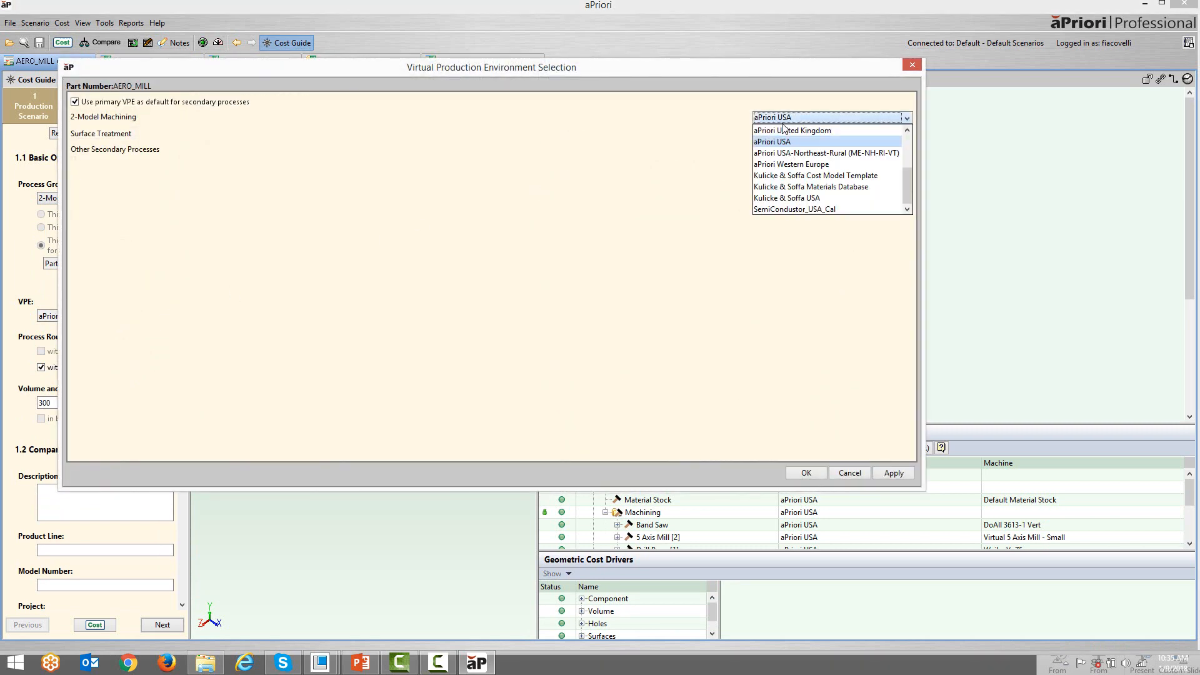
scroll(785, 163, "up", 3)
left_click(788, 186)
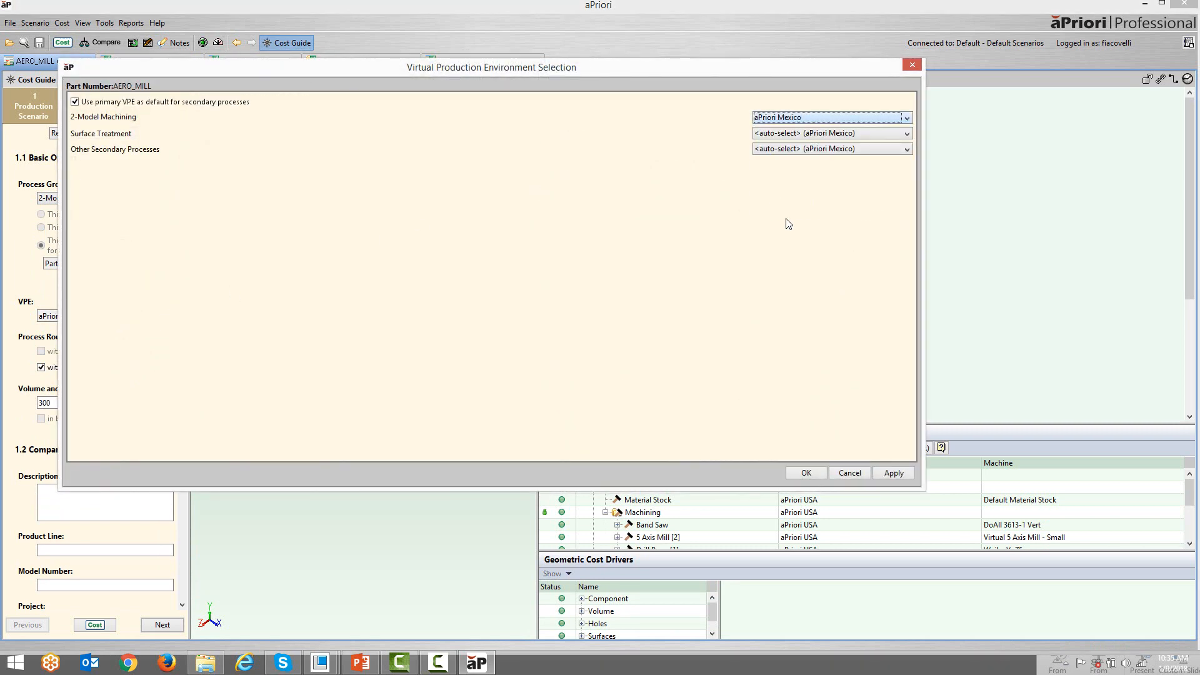
left_click(806, 474)
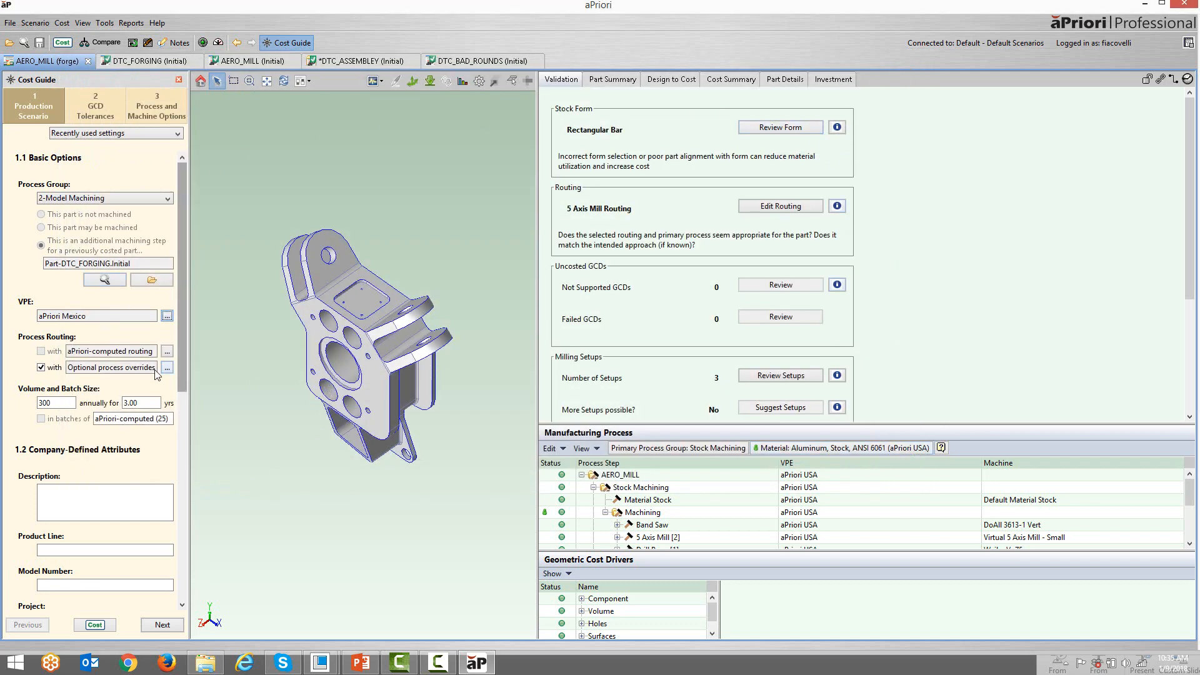
Override the forge scenario's process routing with 5 Axis Mill Routing and cost the part.
left_click(167, 352)
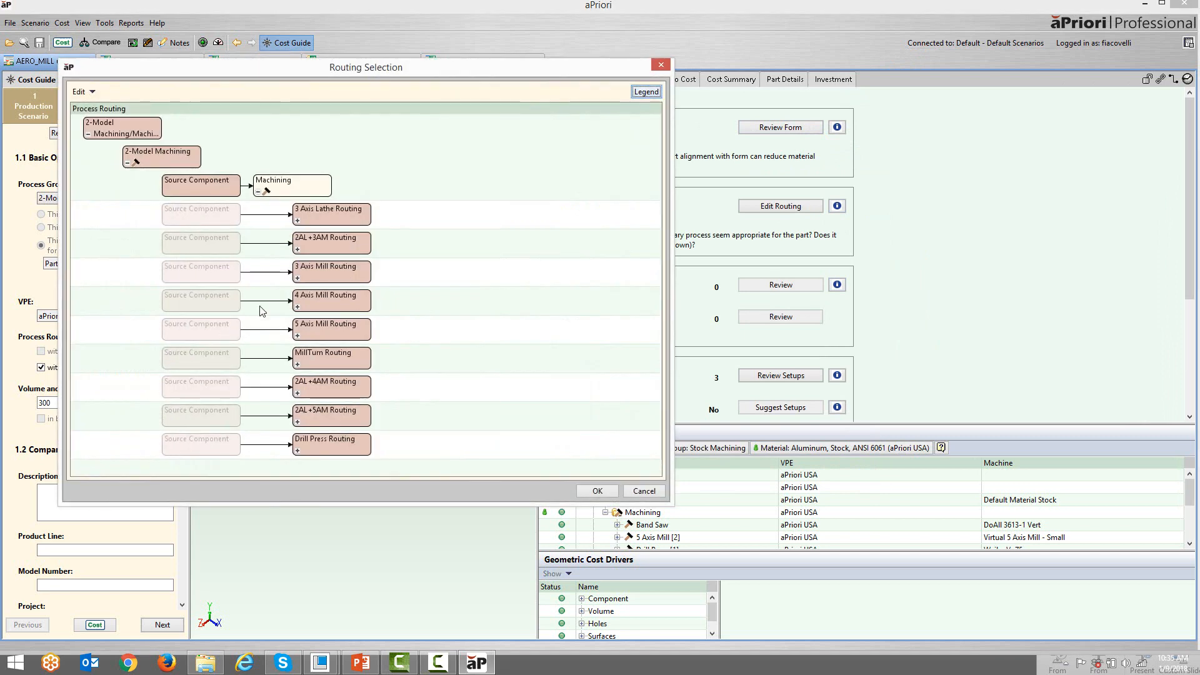
left_click(322, 328)
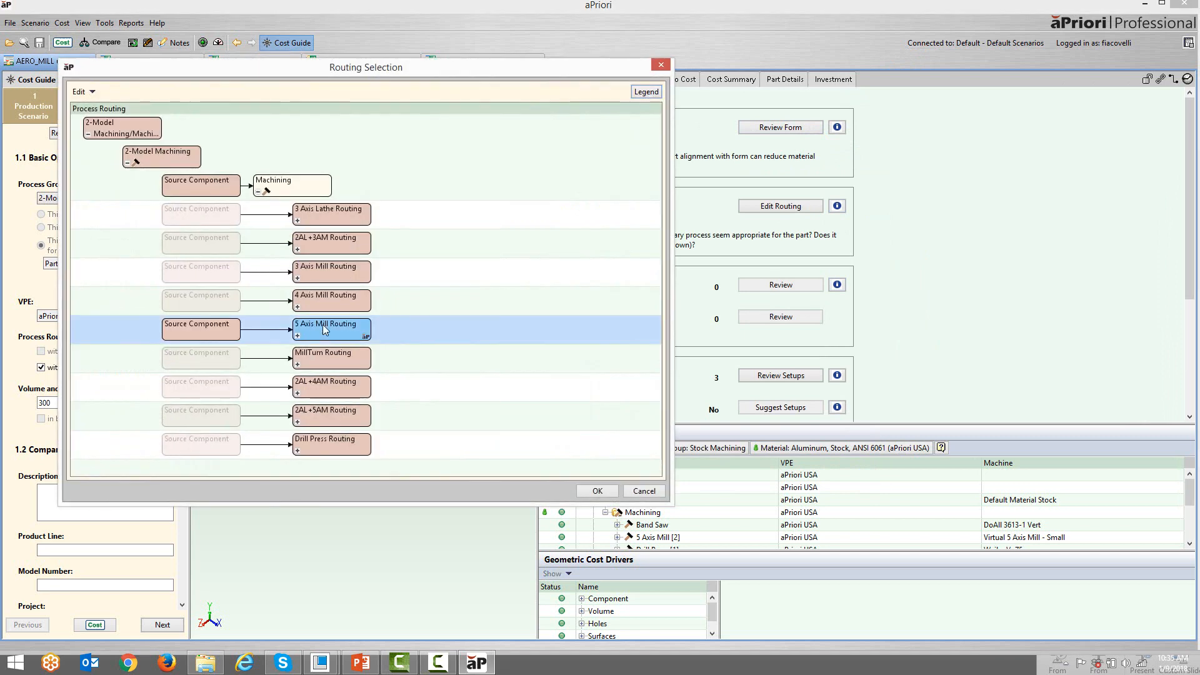
left_click(597, 491)
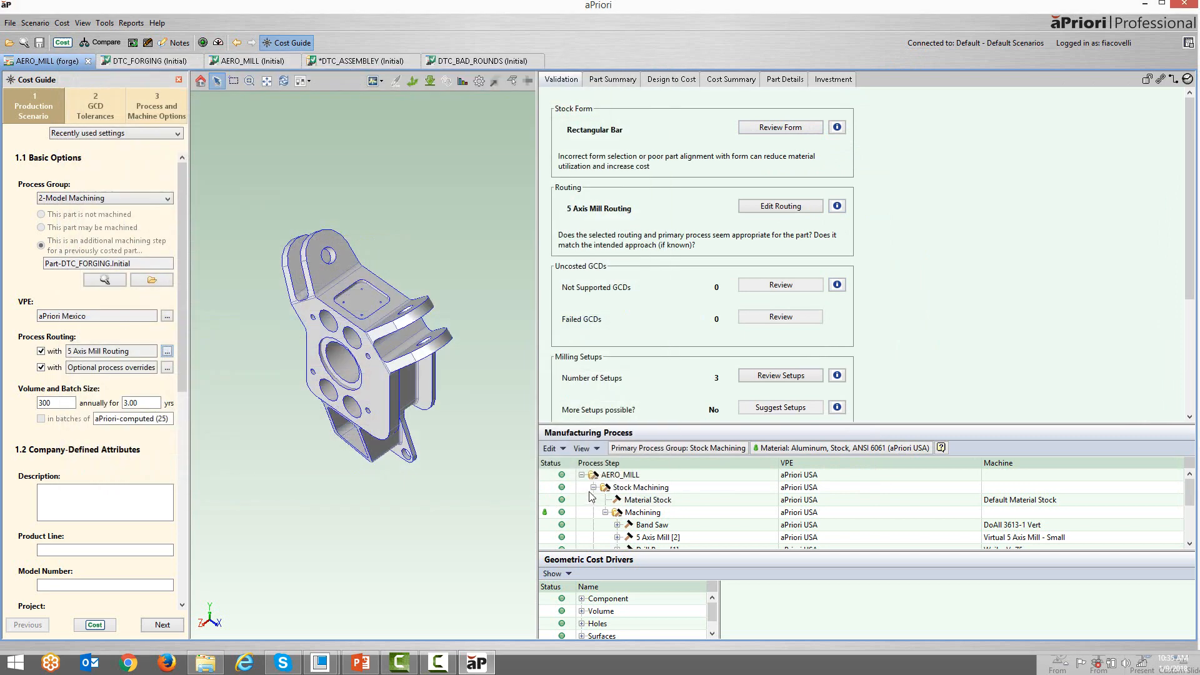
left_click(94, 625)
left_click_drag(637, 419, 637, 355)
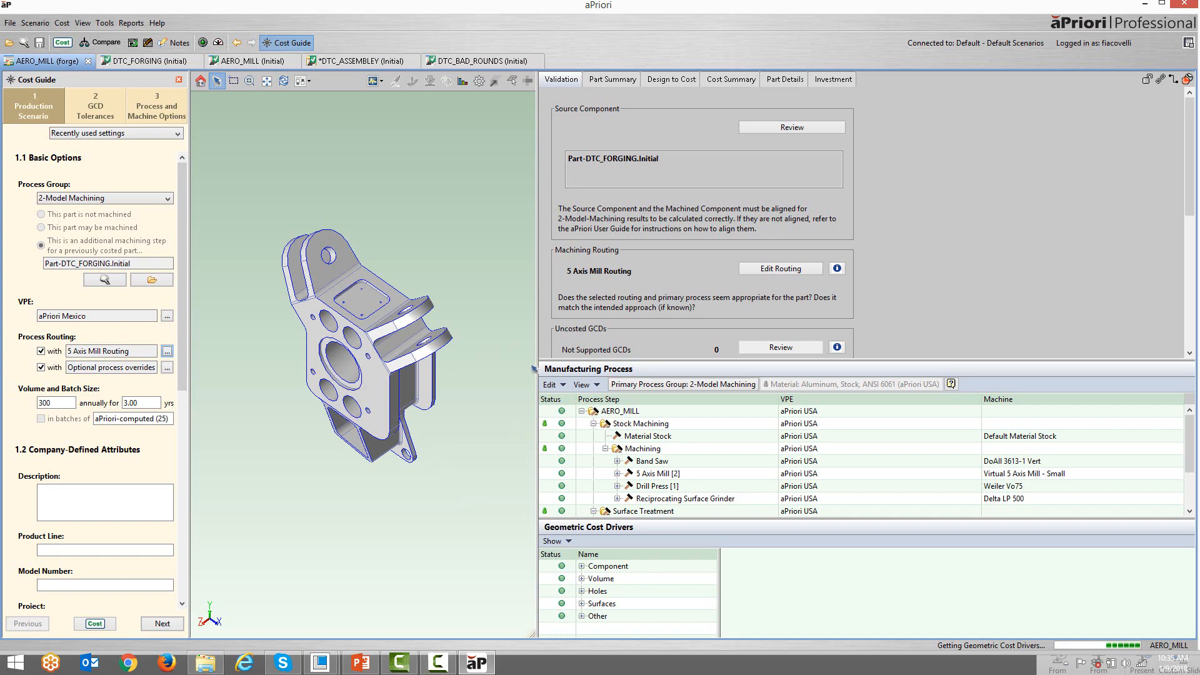
Examine the part summary's cost by process, highlighting the geometry made by the 5 Axis Mill and checking the Band Saw entry.
middle_click_drag(371, 441, 413, 283)
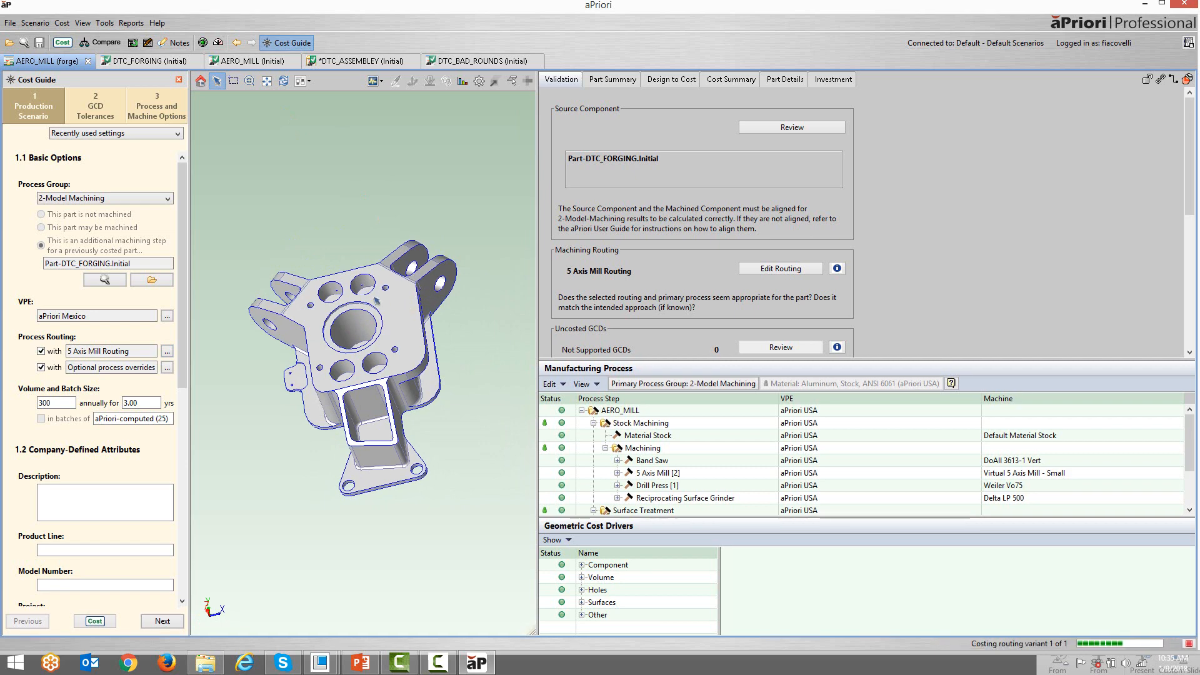
left_click(627, 81)
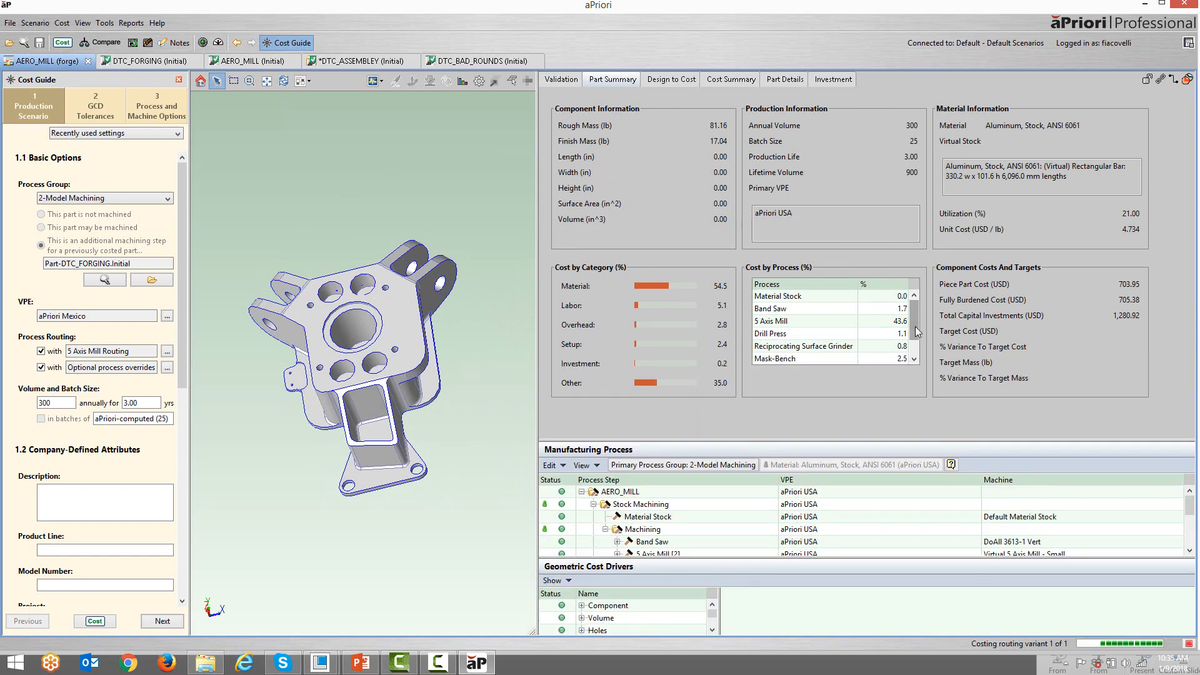
left_click_drag(914, 322, 914, 352)
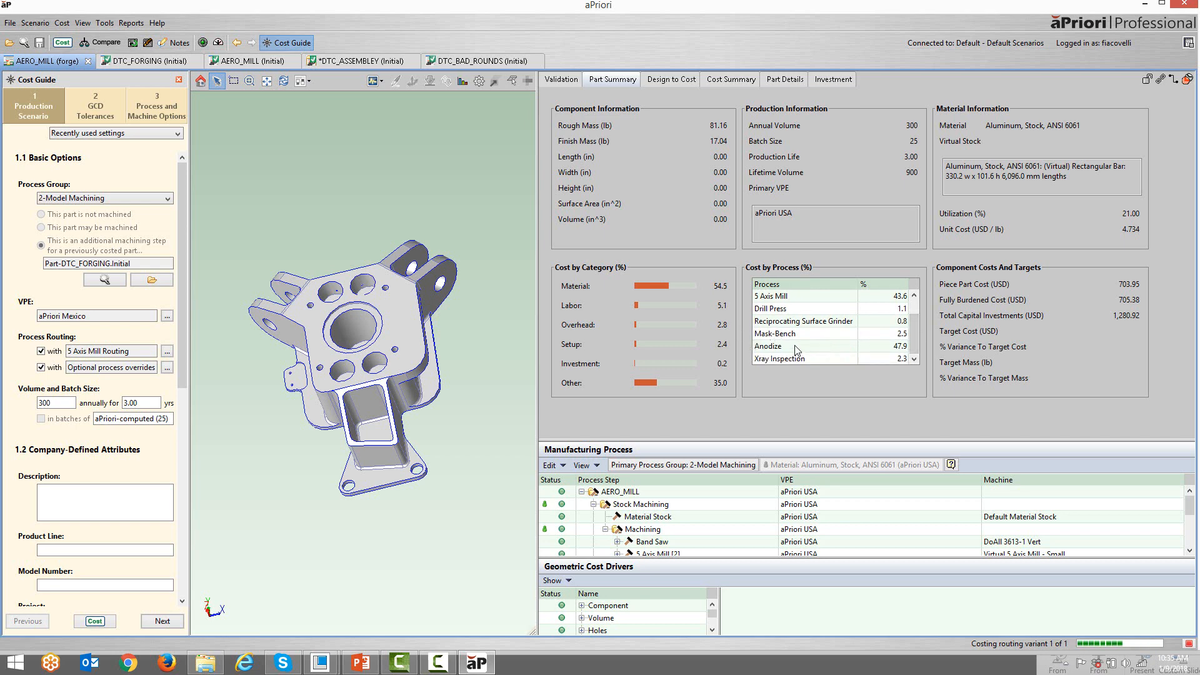
scroll(797, 351, "up", 1)
scroll(796, 351, "up", 1)
left_click(780, 320)
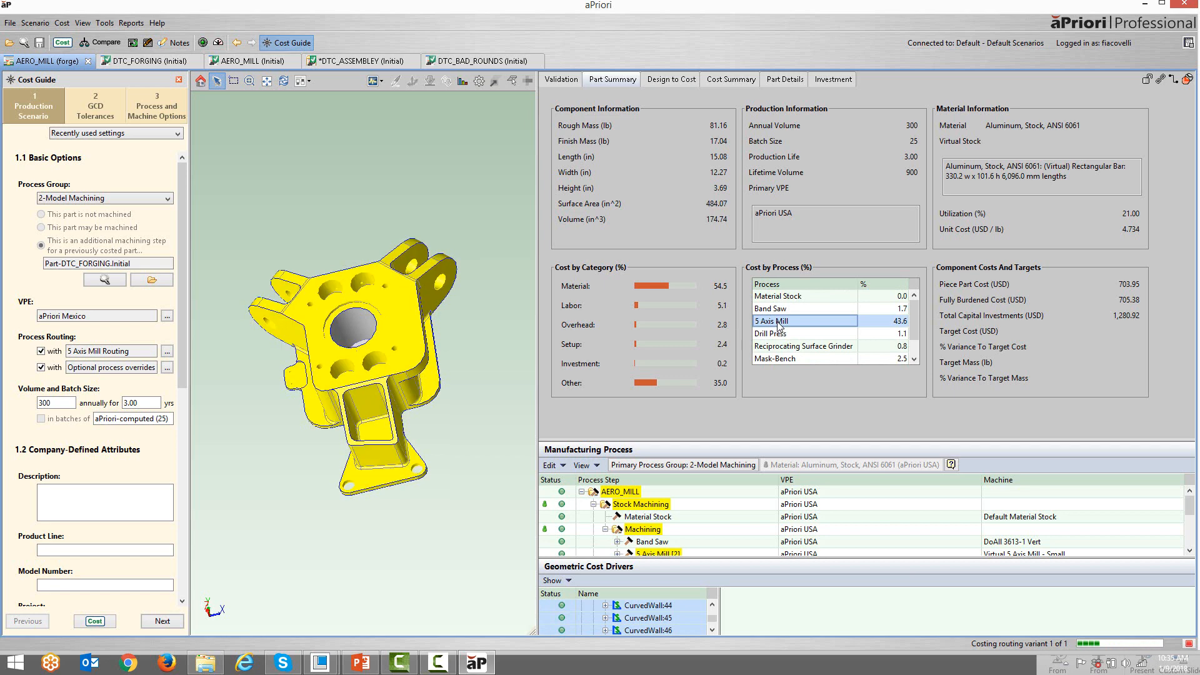
left_click(779, 309)
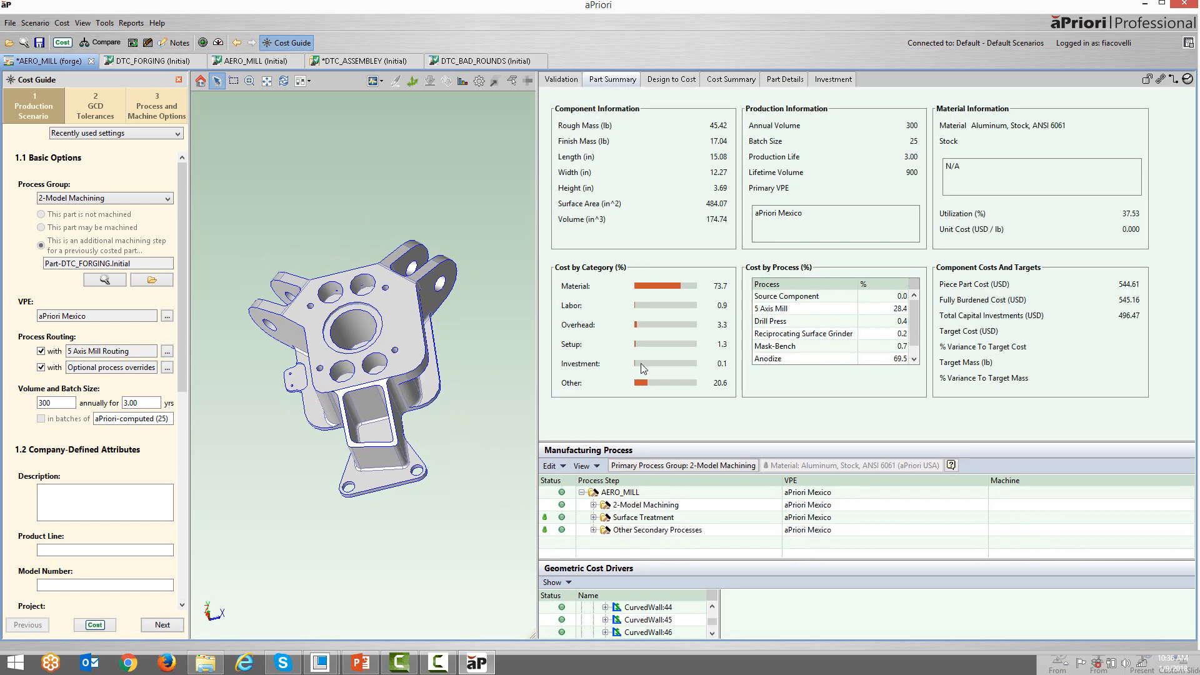
Review the forge scenario's cost summary and inspect the source forging model overlaid on the machined part from all sides.
left_click(729, 79)
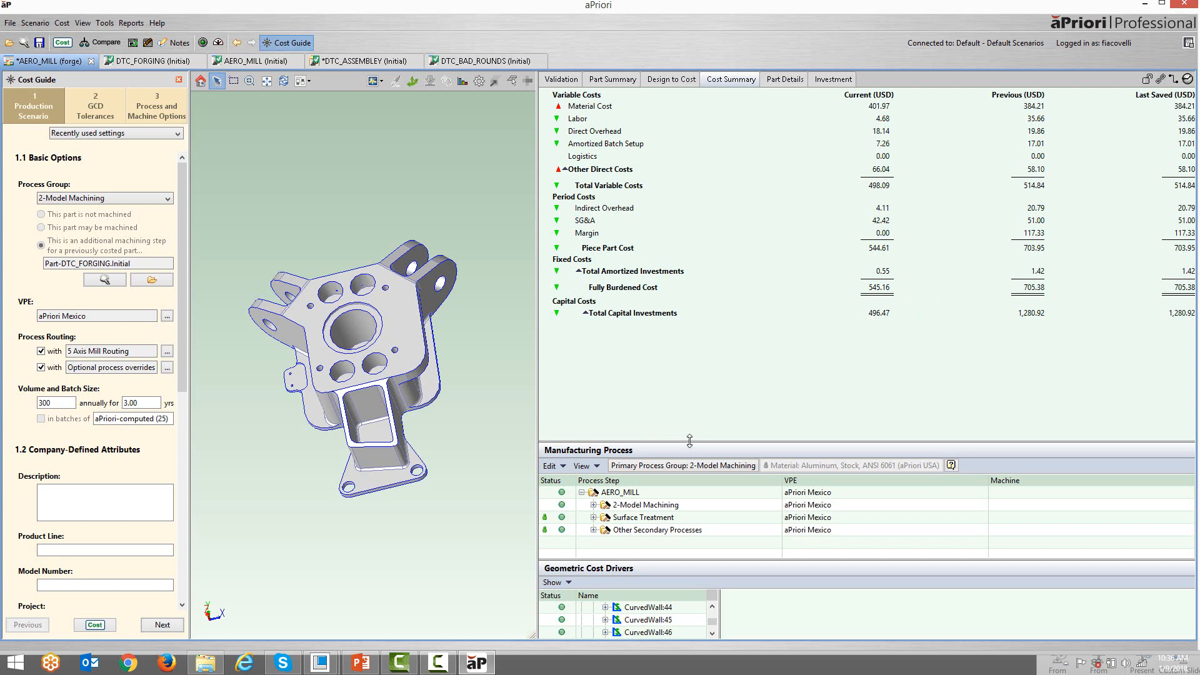
left_click_drag(689, 441, 690, 342)
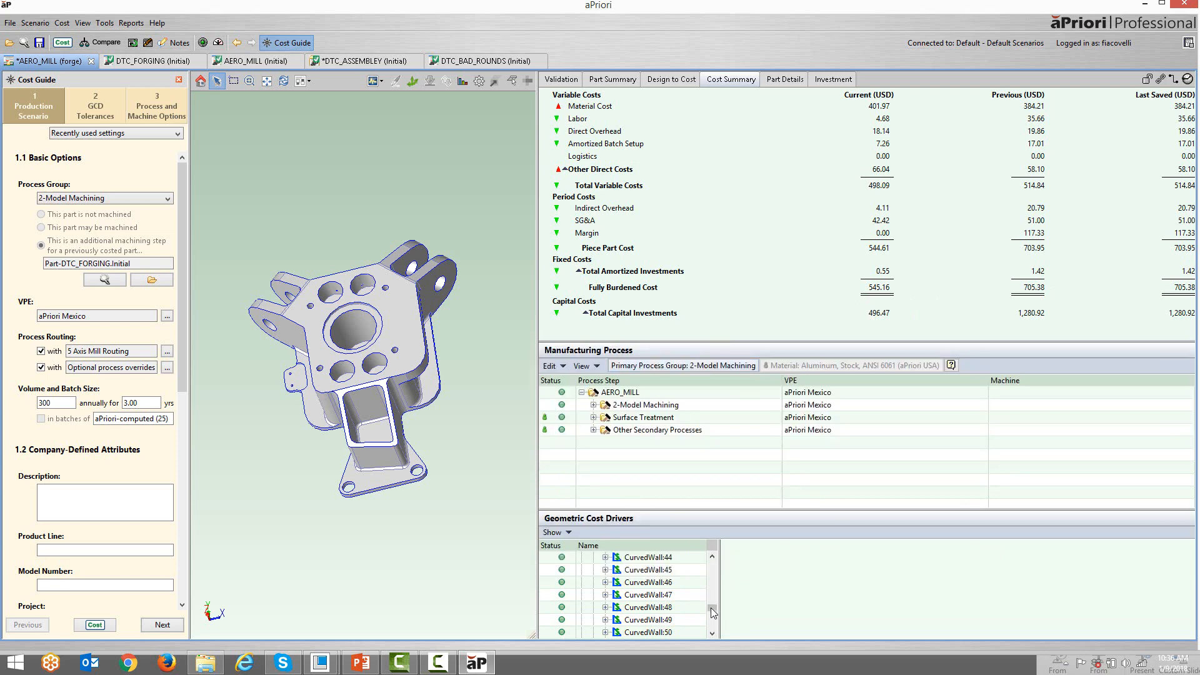
left_click_drag(712, 609, 712, 562)
left_click(581, 570)
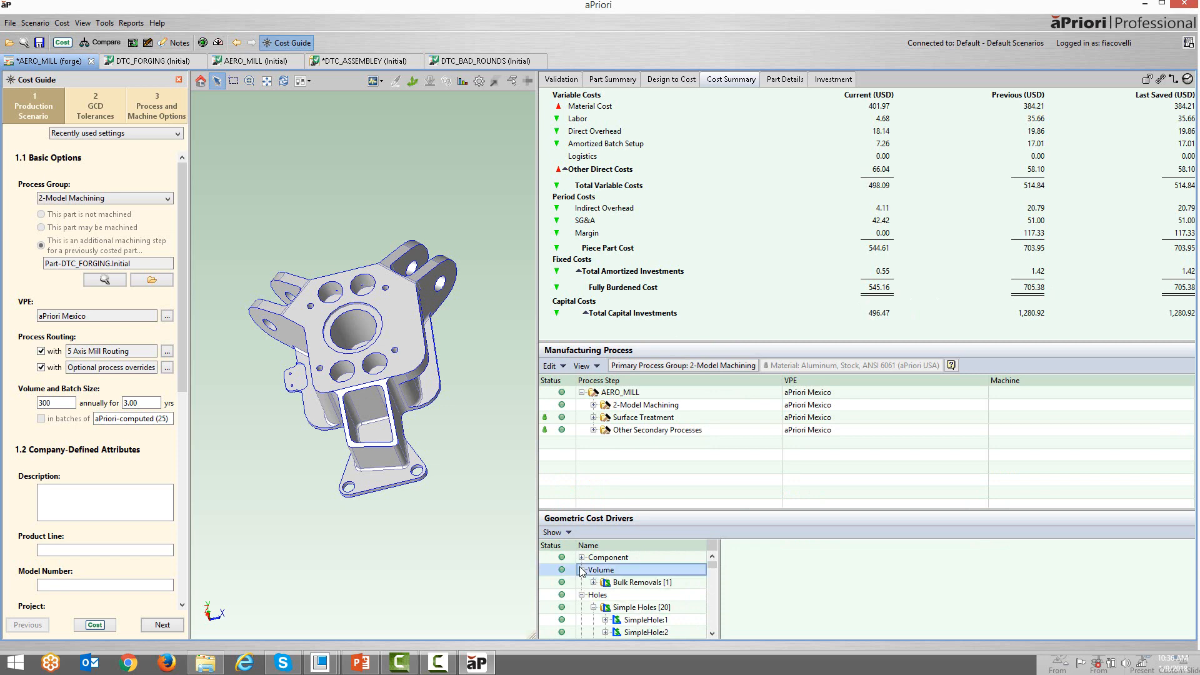
left_click(582, 558)
left_click(634, 595)
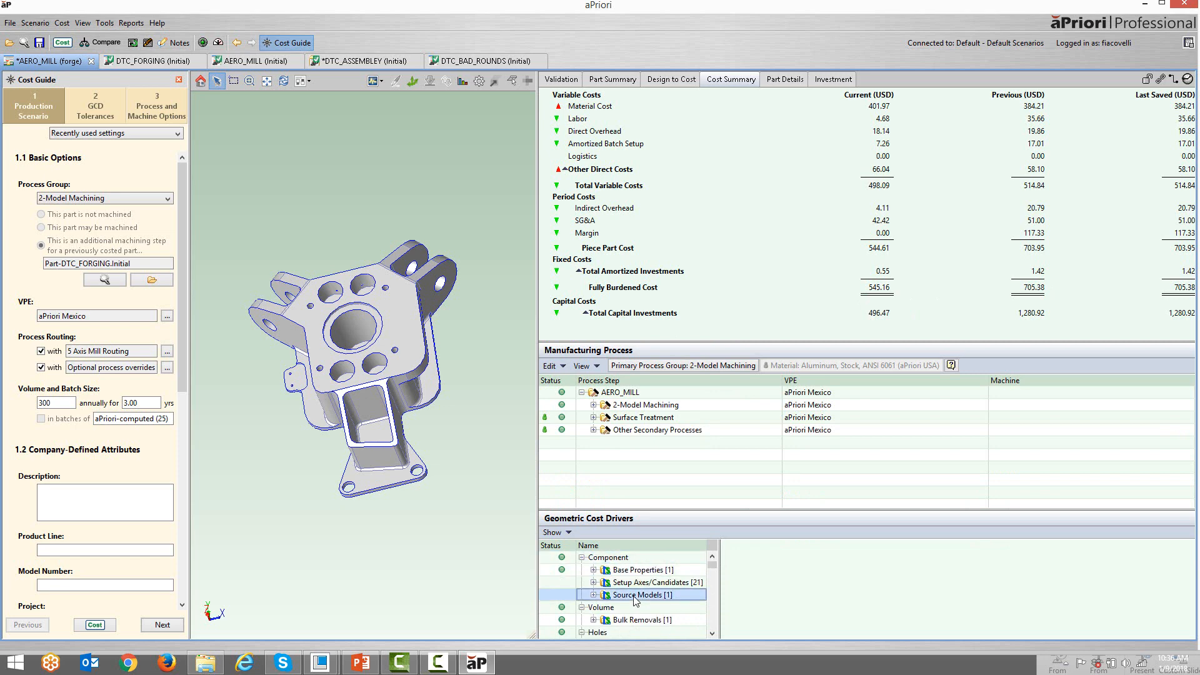
left_click_drag(388, 482, 395, 428)
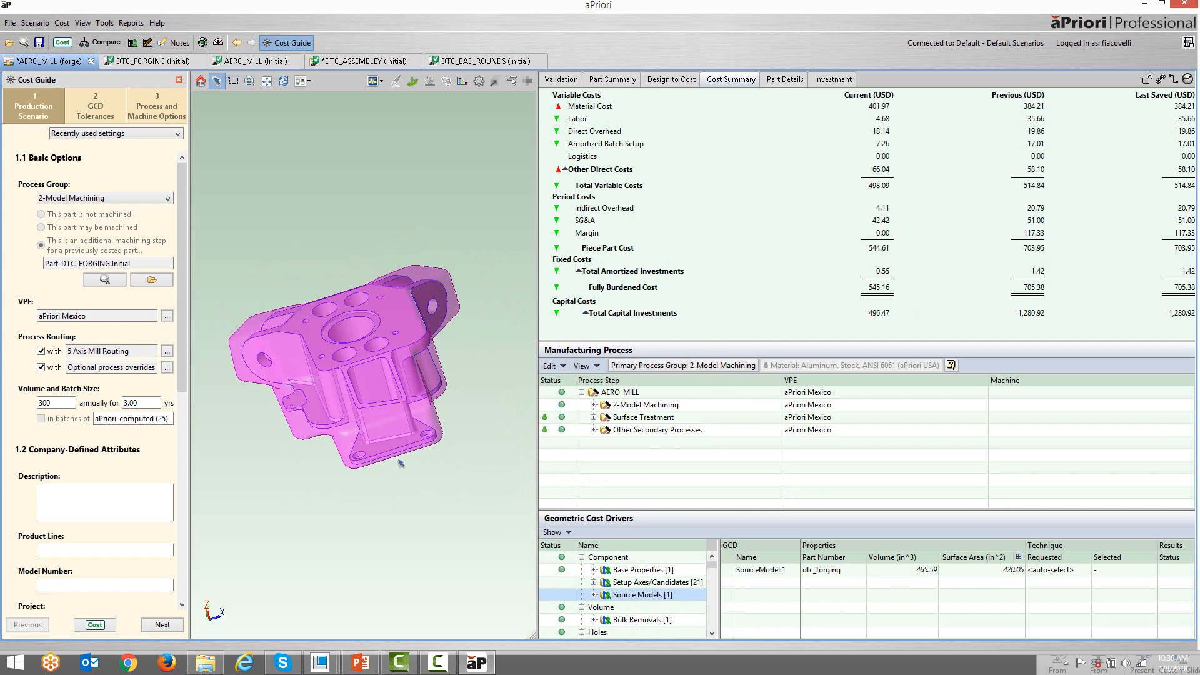
left_click_drag(400, 464, 338, 494)
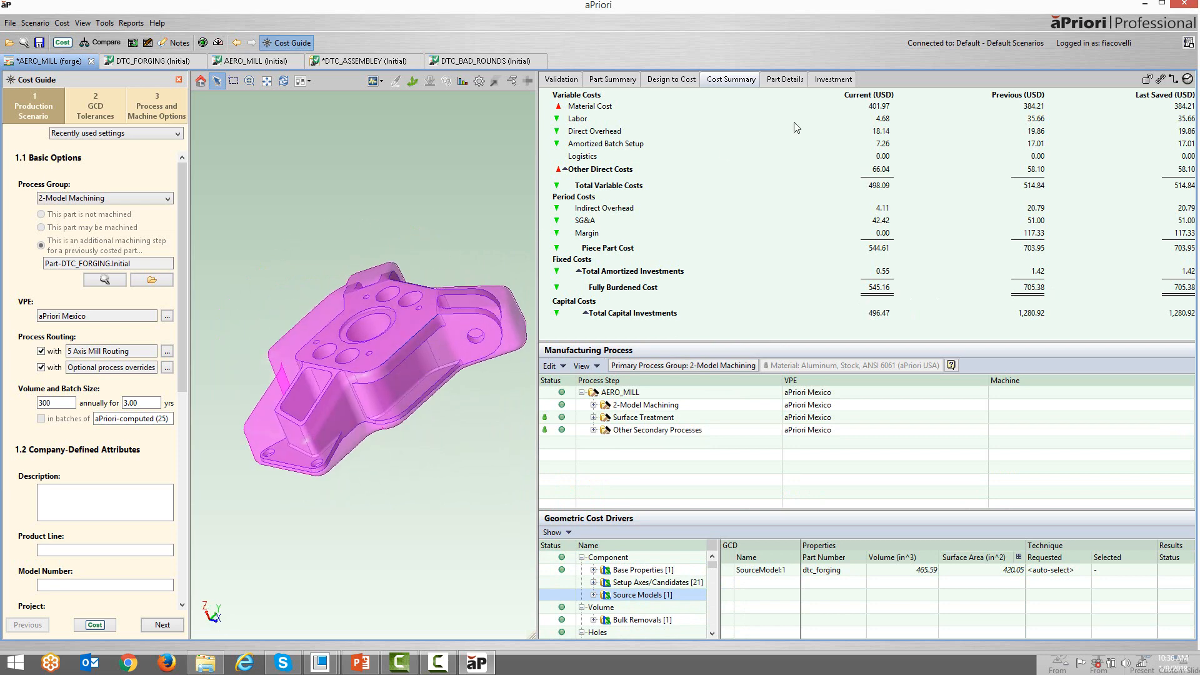
left_click_drag(866, 107, 893, 107)
Create the comparison AERO_MILL-comparison based on the forge scenario, adding the Initial AERO_MILL scenario found by searching for "aero".
left_click(105, 44)
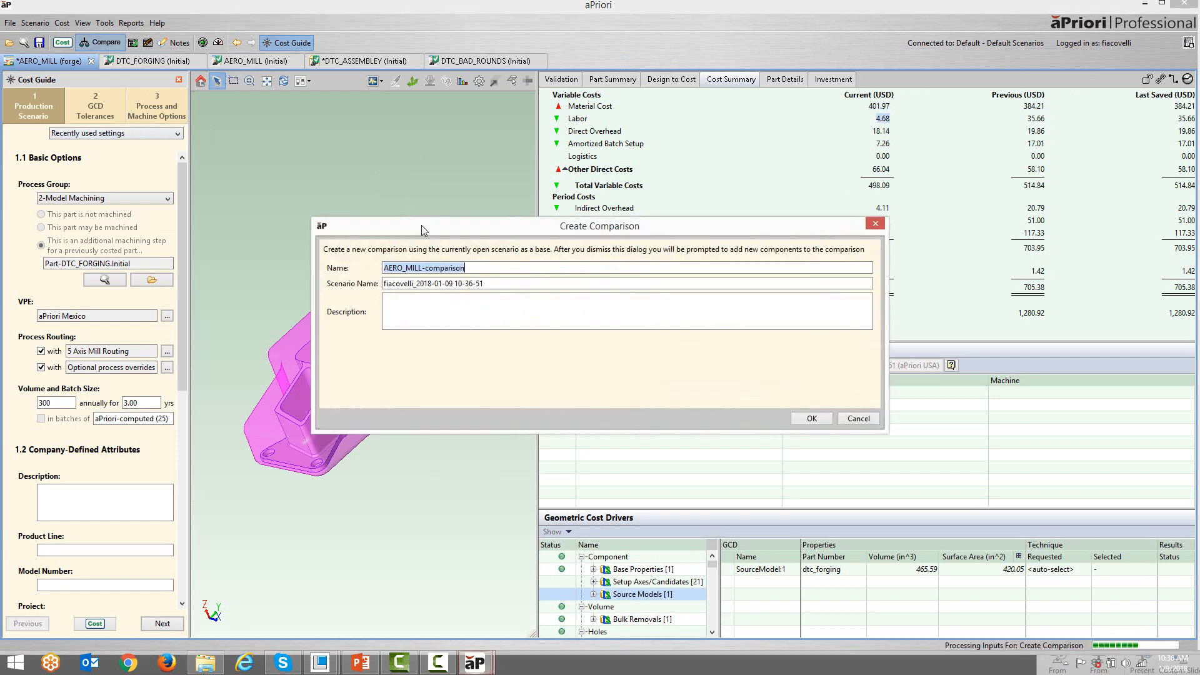
left_click(811, 418)
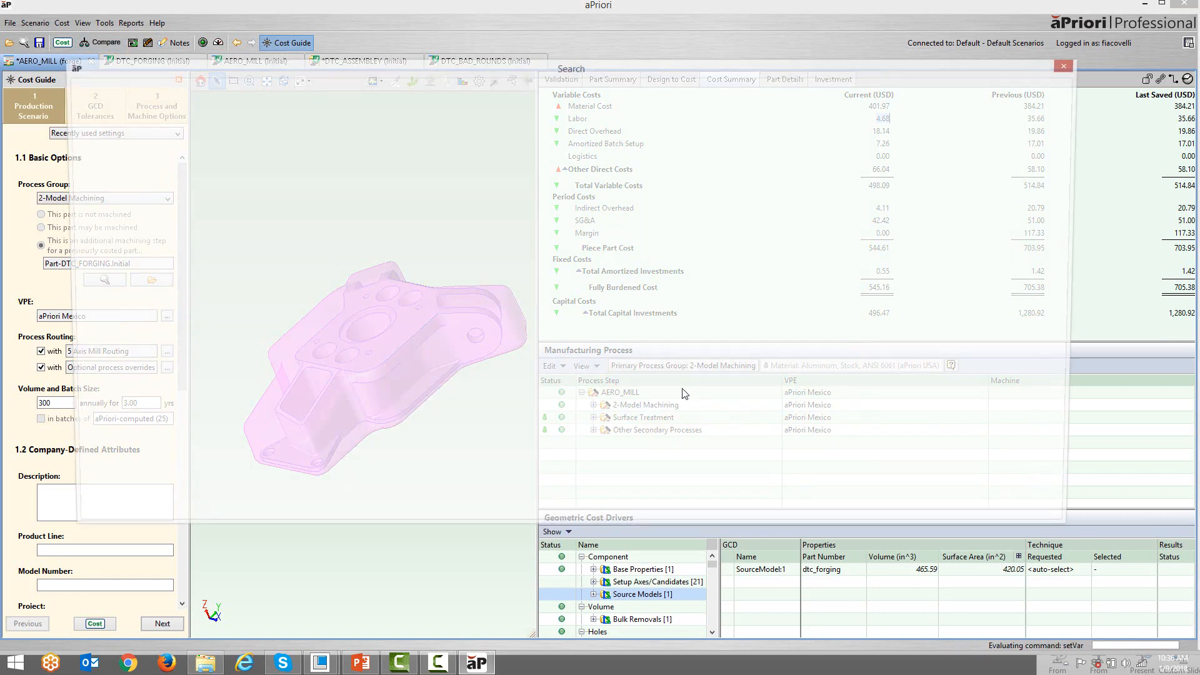
left_click(214, 106)
type("a")
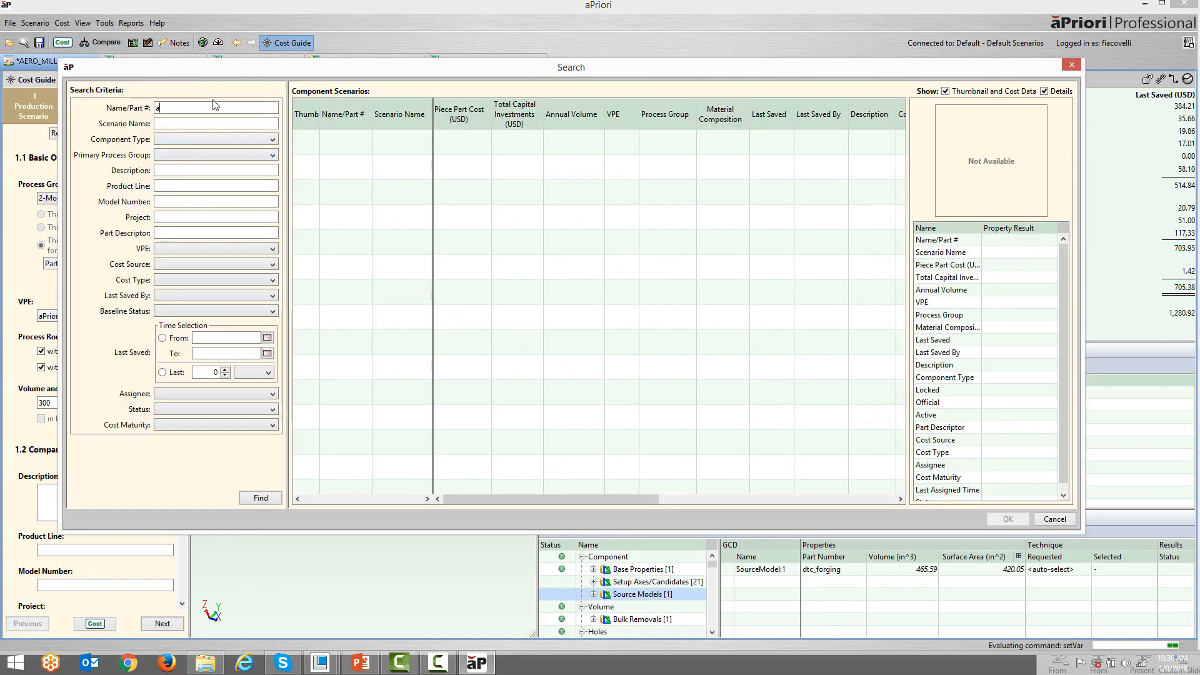
type("ero")
key("Return")
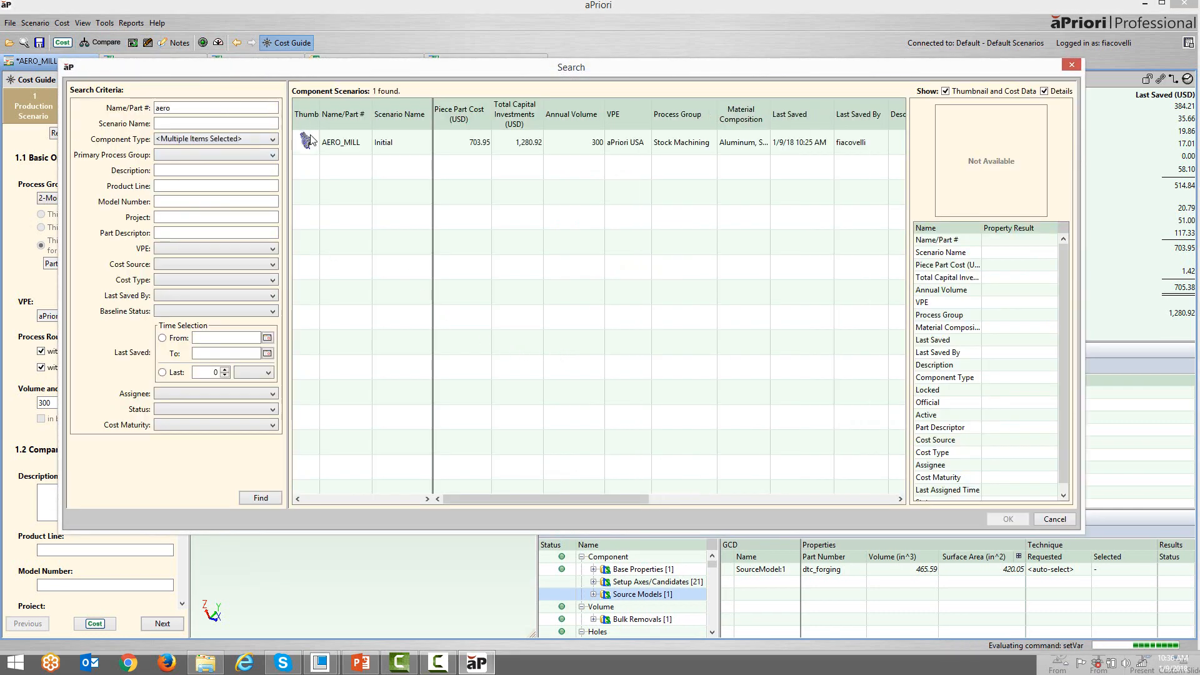
left_click(350, 142)
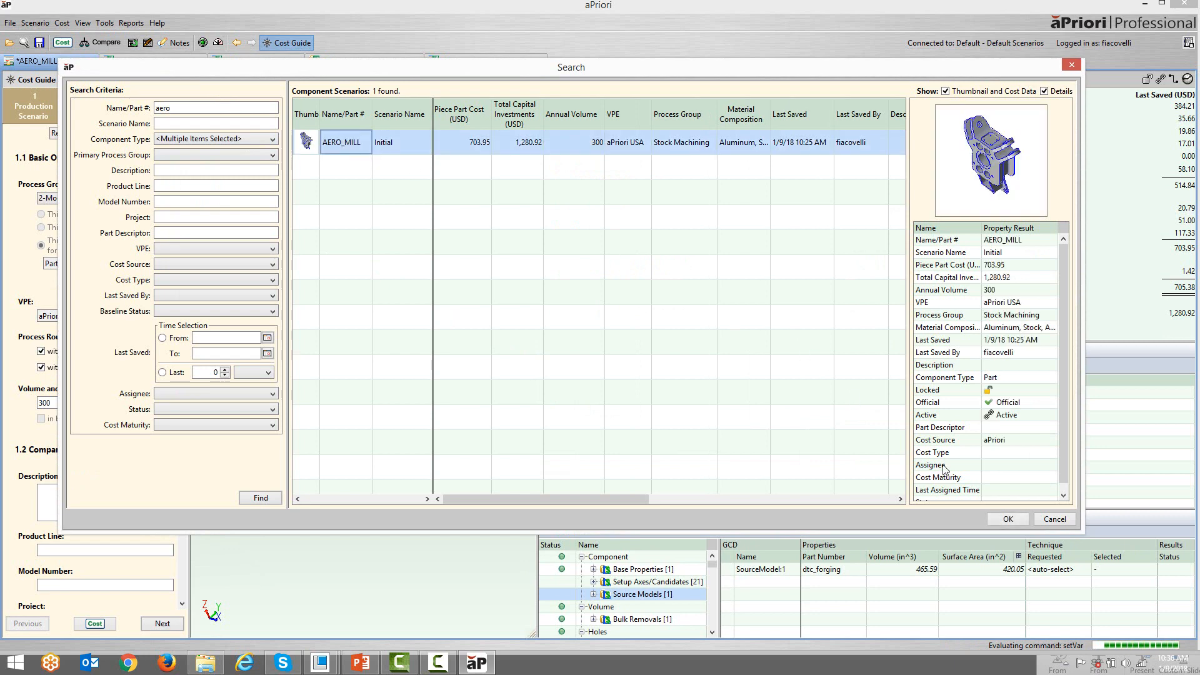
left_click(1005, 519)
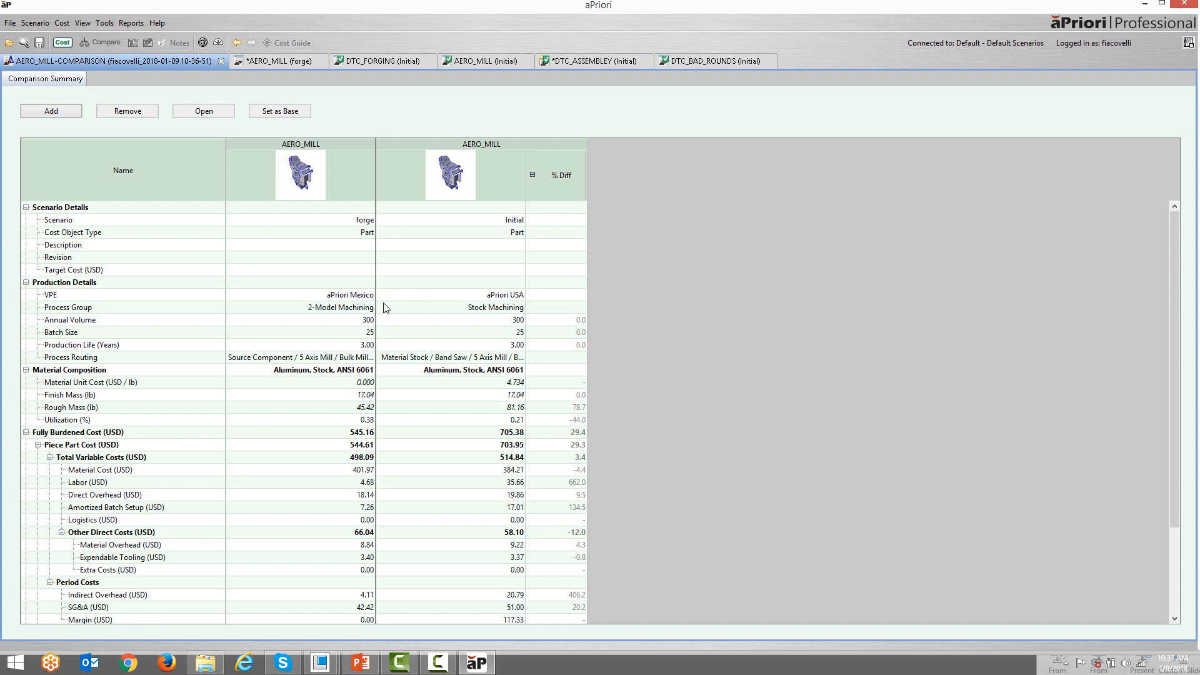
scroll(500, 361, "down", 1)
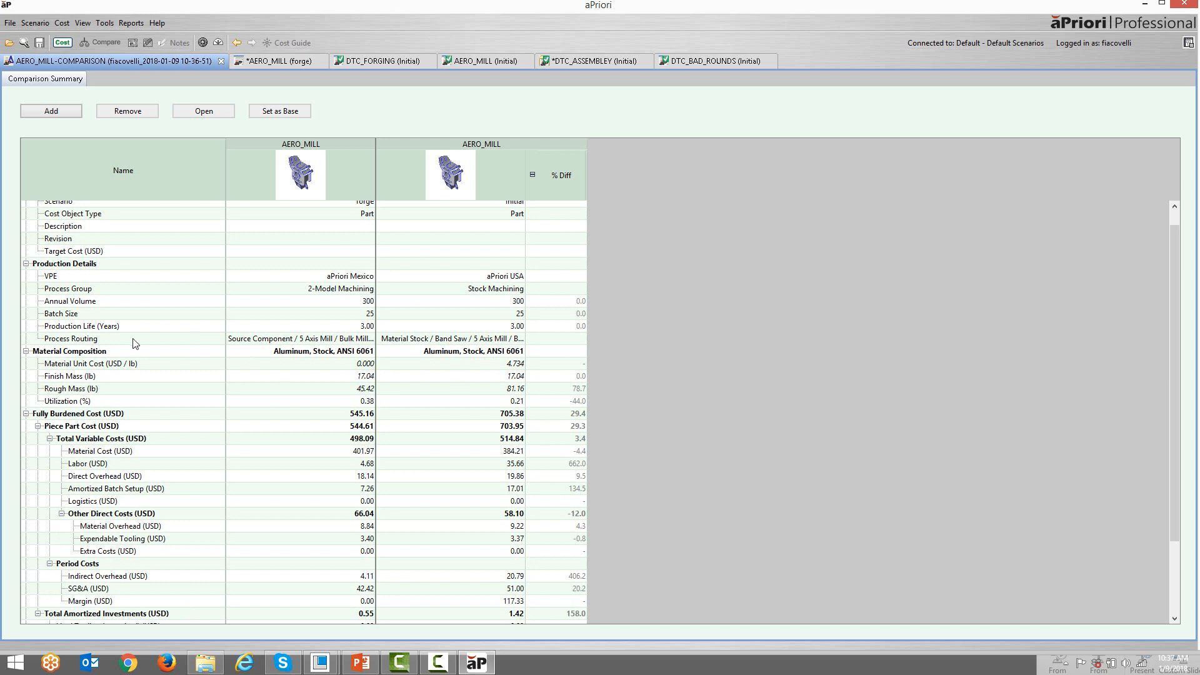
scroll(568, 405, "down", 1)
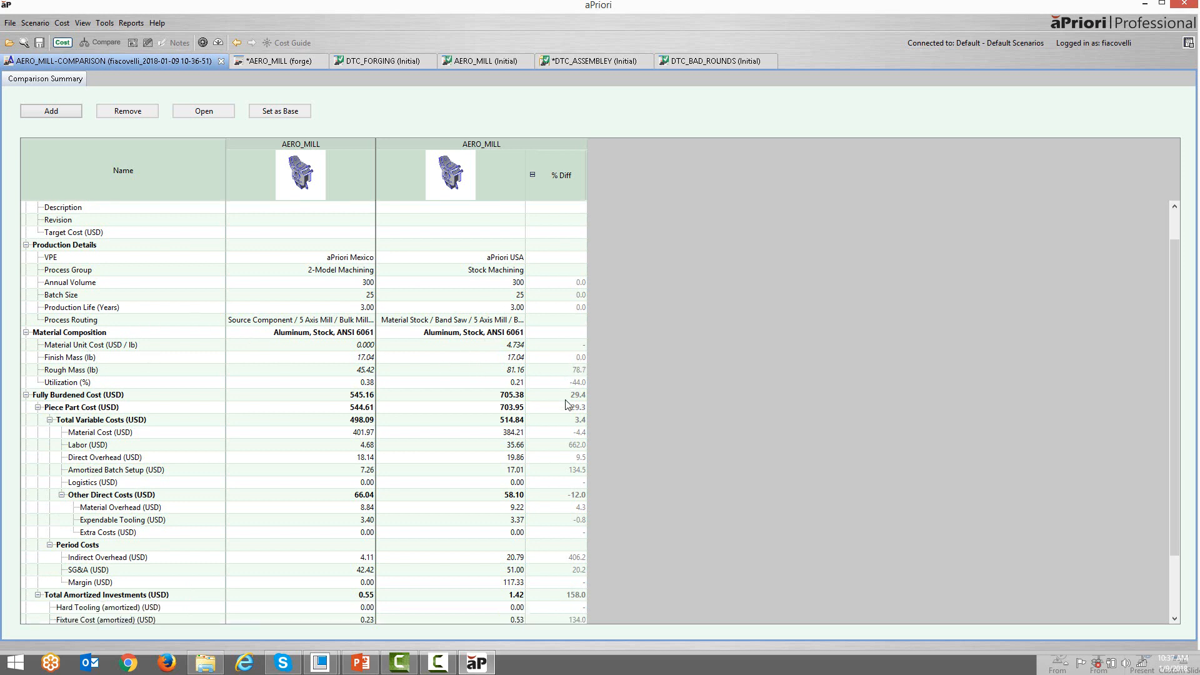